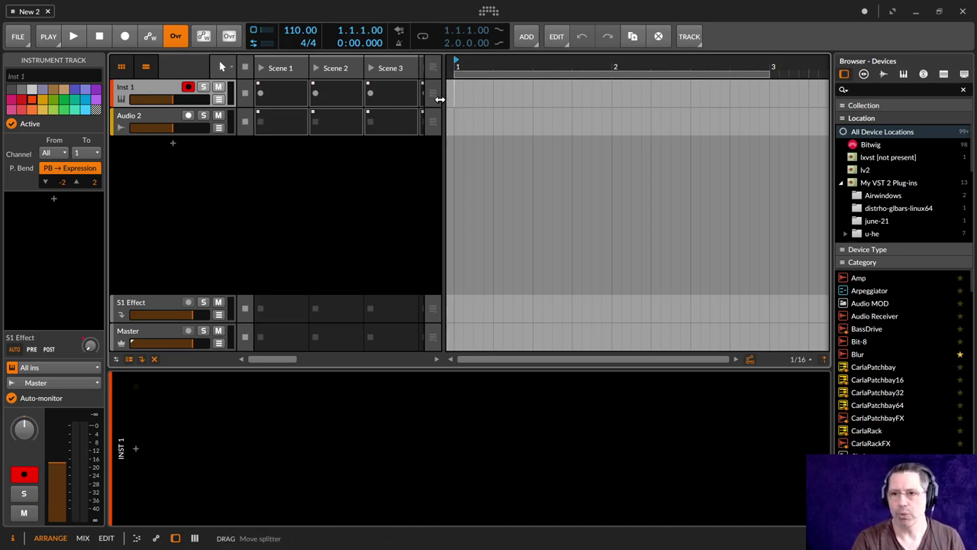
Step: Hide the arranger timeline to view the clip launcher alone and show the timeline again
left_click(139, 67)
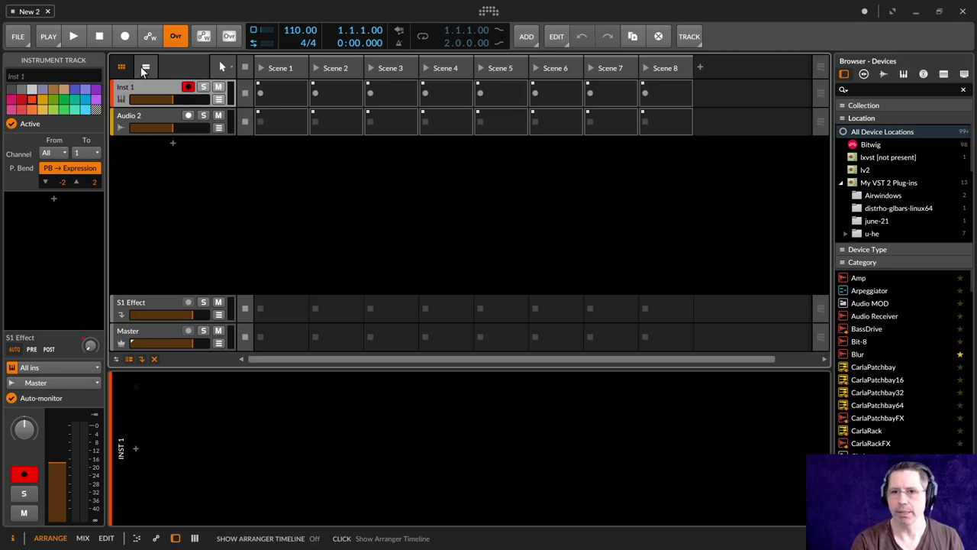
left_click(140, 66)
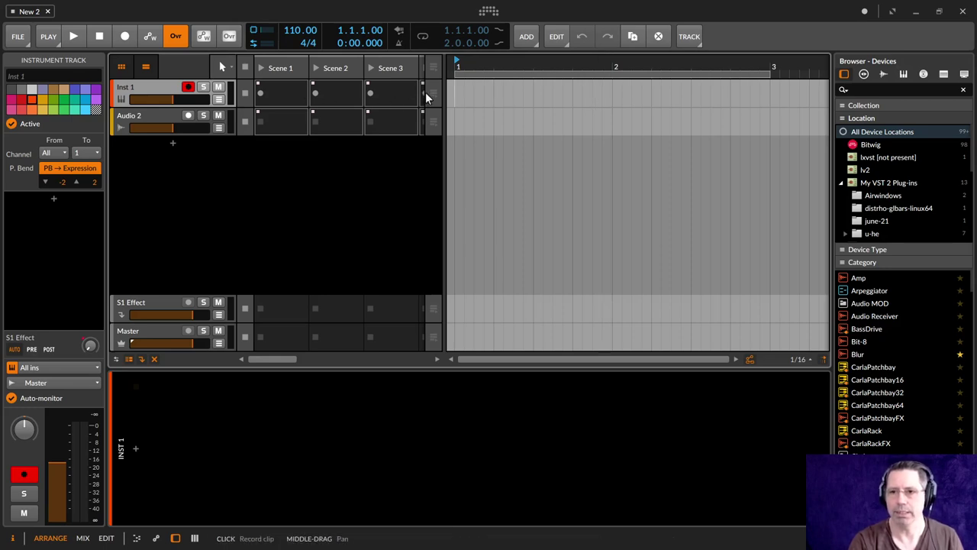
Step: Create an empty one-bar clip at bar 1 of the Inst 1 arranger lane and enable looping over a one-bar region
left_click(474, 89)
double_click(474, 89)
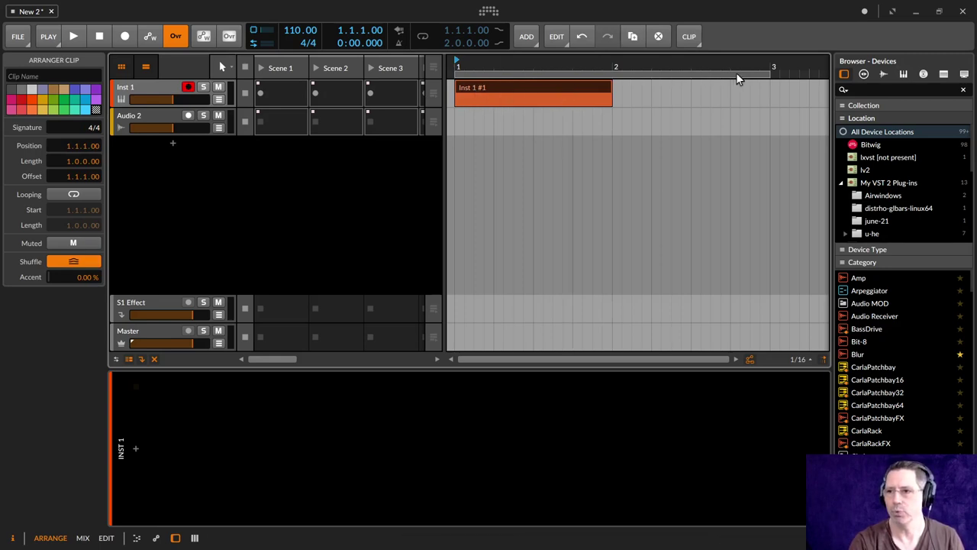
left_click_drag(763, 73, 611, 82)
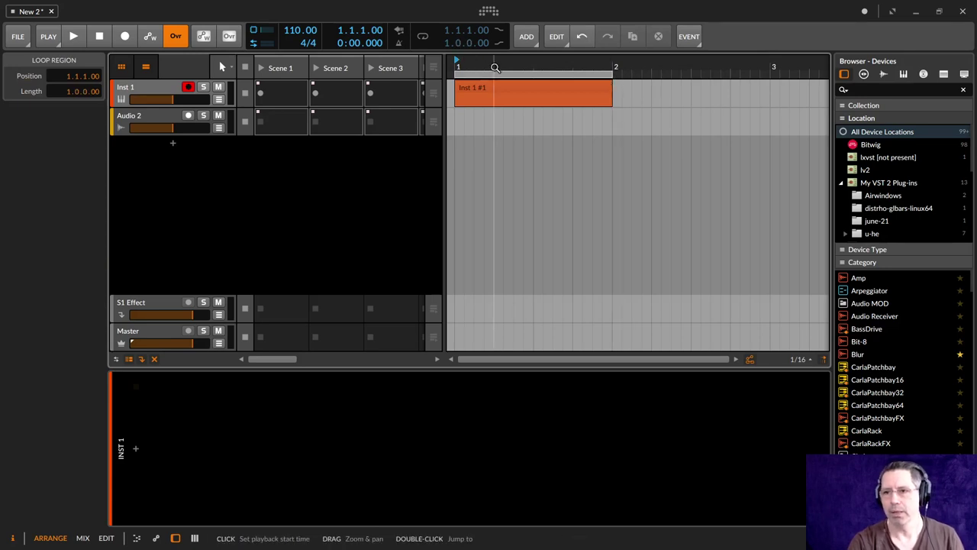
left_click(422, 36)
Step: Copy the Inst 1 arranger clip into the track's Scene 1 and Scene 2 launcher slots
left_click(499, 82)
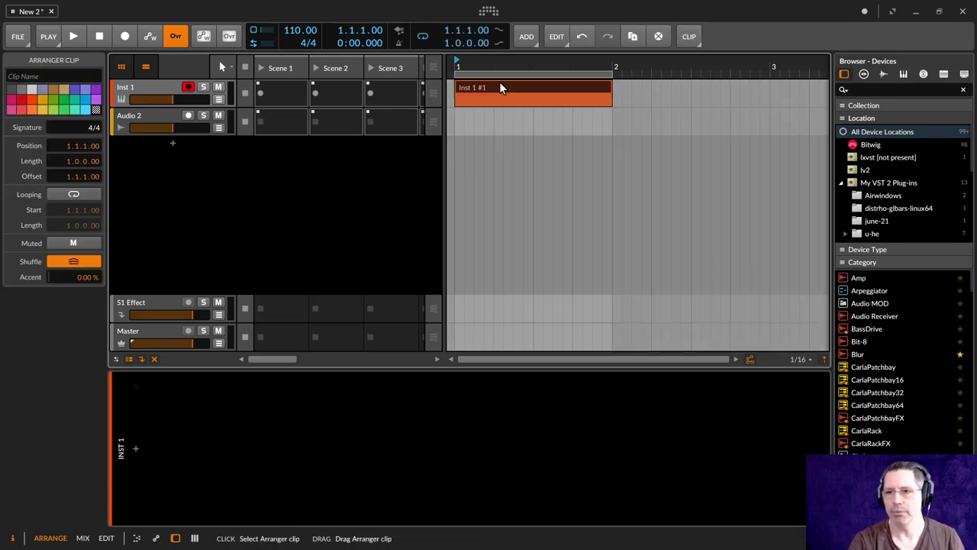
left_click_drag(500, 84, 297, 93)
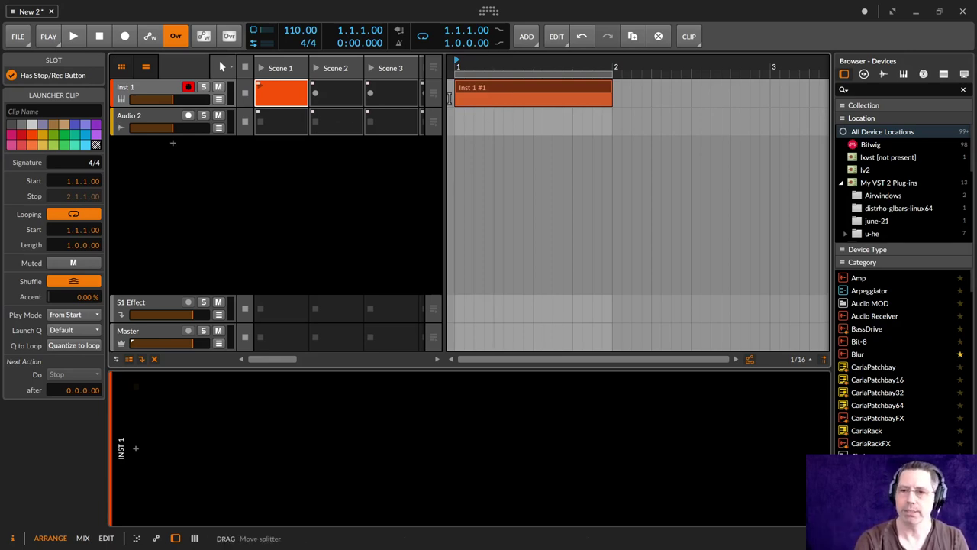
left_click_drag(464, 91, 346, 97)
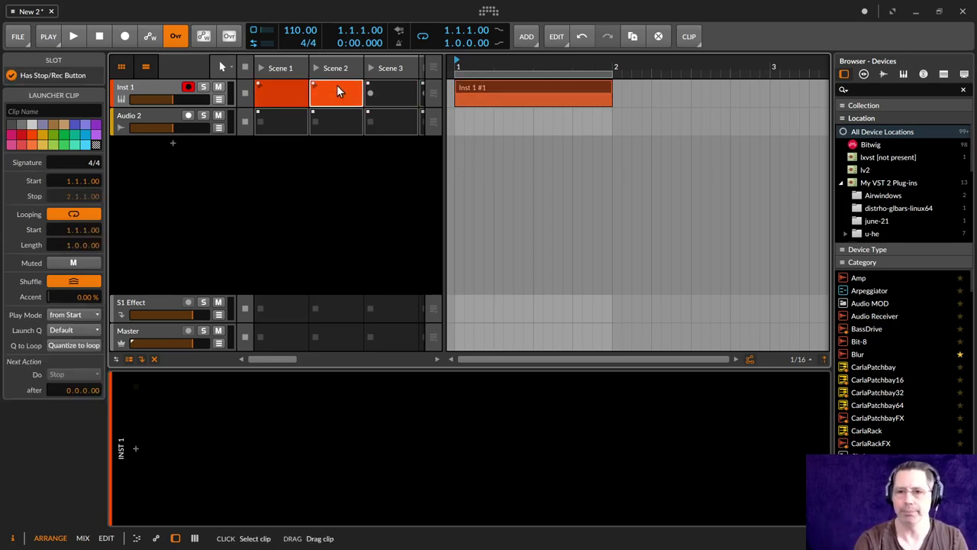
Step: Delete the Inst 1 clips from both the clip launcher and the arranger timeline
key("Delete")
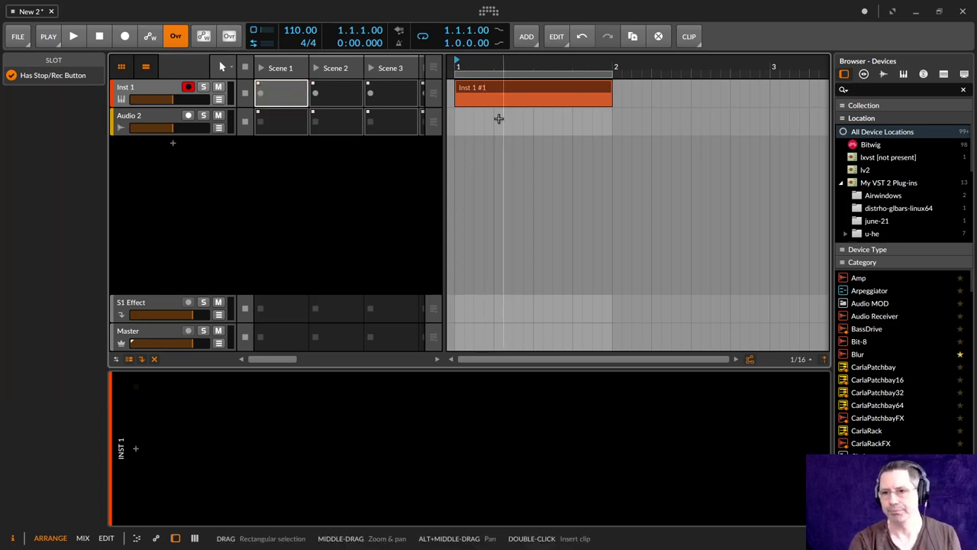
left_click(503, 116)
left_click(486, 89)
key("Delete")
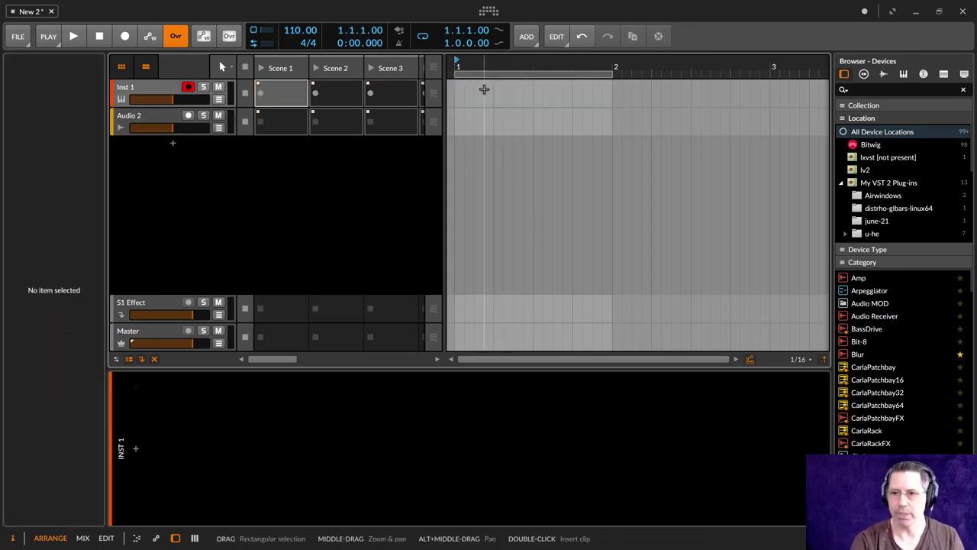
left_click(484, 89)
left_click(335, 86)
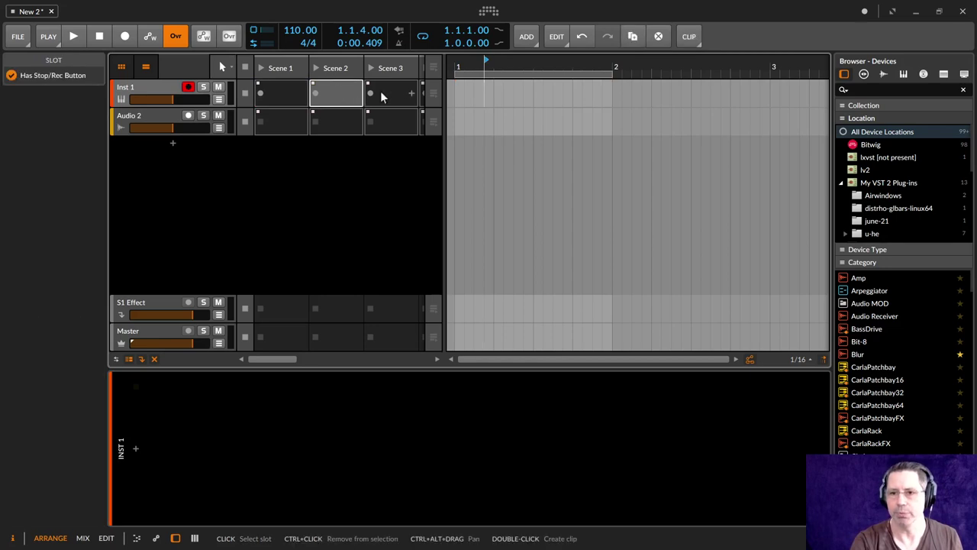
left_click(383, 90)
left_click(283, 86)
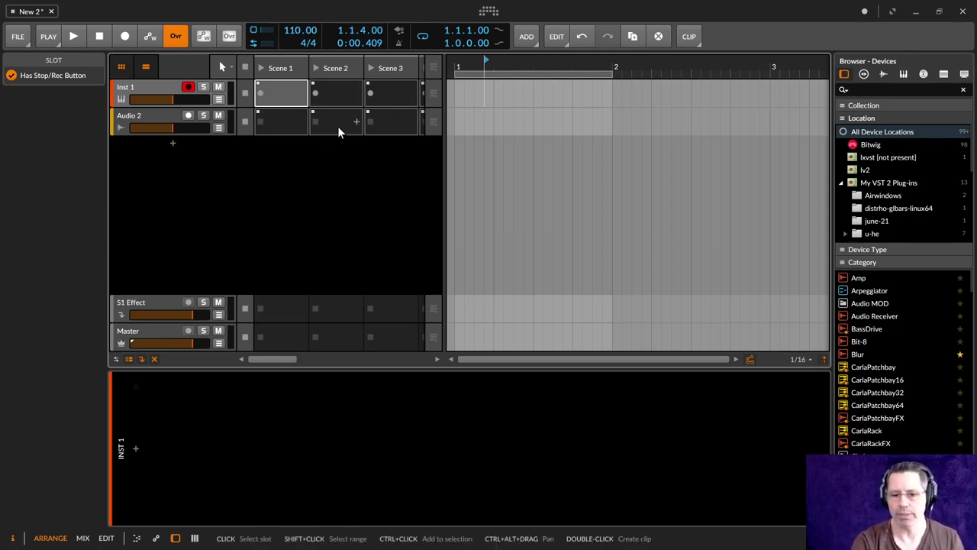
Step: In the Mix view, preview the taller clip slots and hide the device panel to make room for all scenes
key("alt+2")
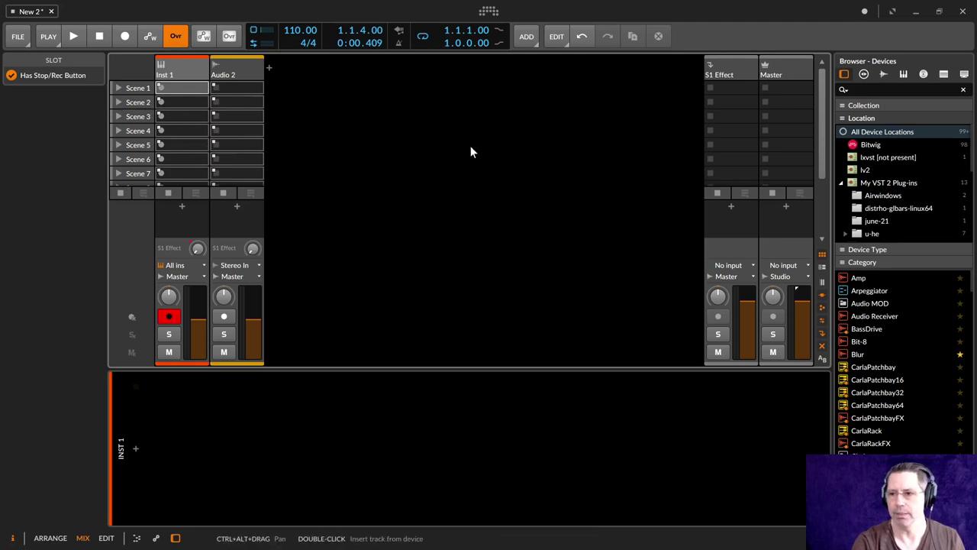
left_click(823, 268)
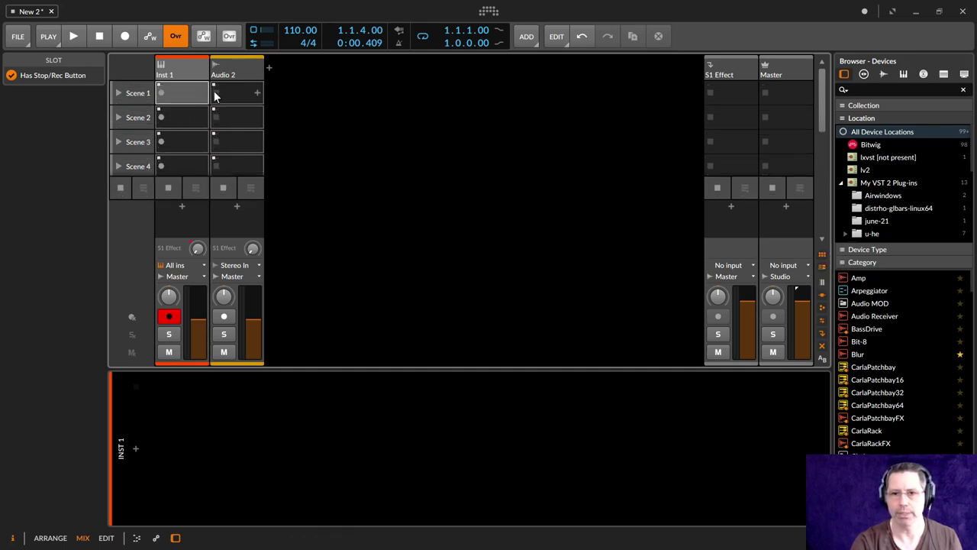
right_click(574, 179)
left_click(534, 139)
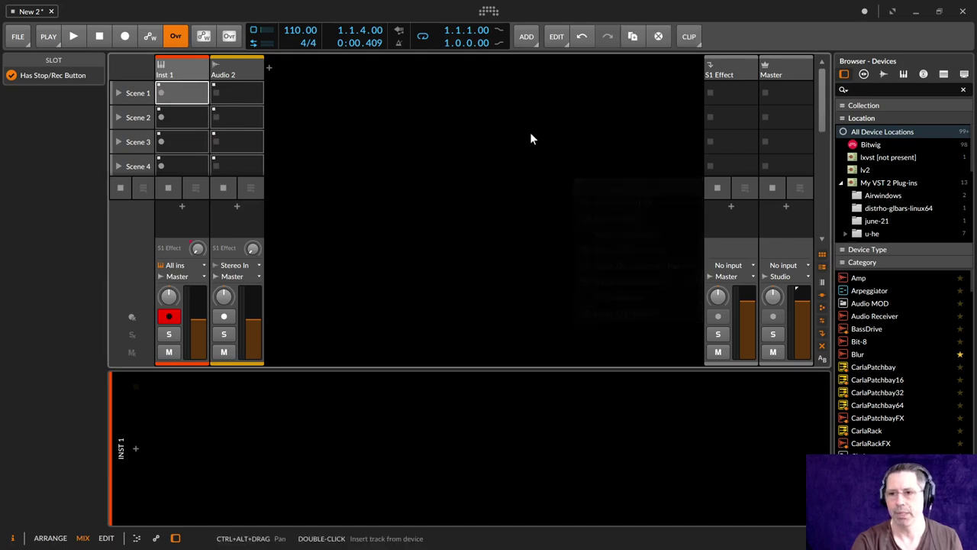
left_click(823, 268)
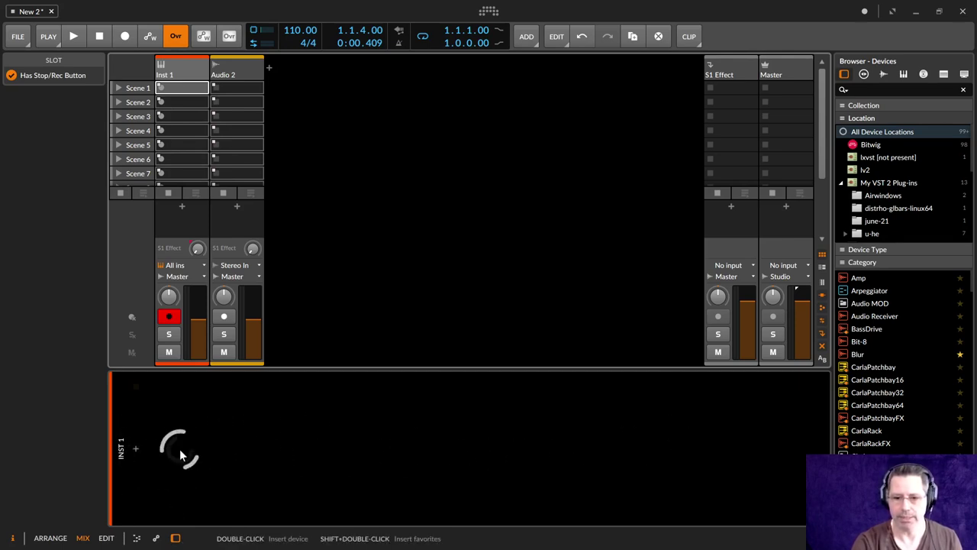
left_click(175, 539)
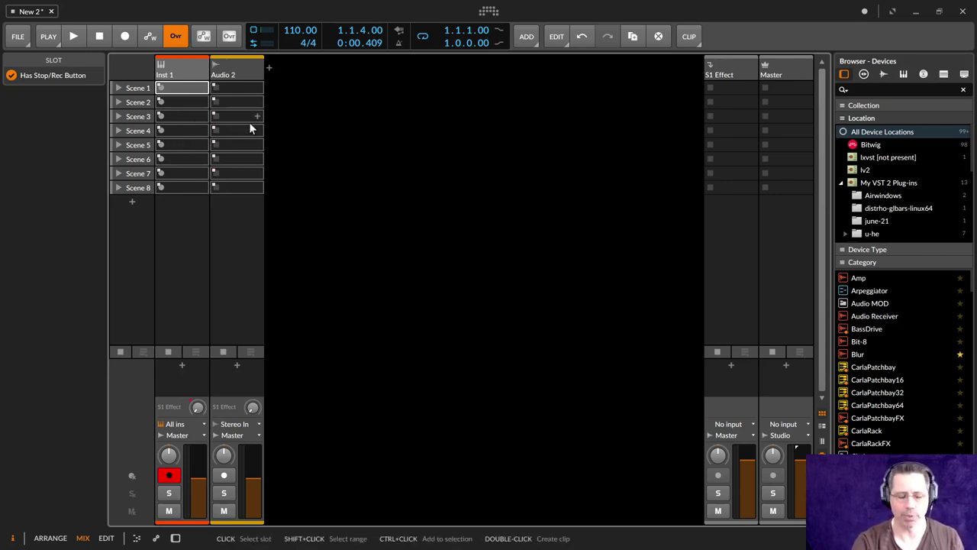
Step: Switch back and forth between the Arrange and Mix views to compare the launcher layouts, finishing in Arrange
key("alt+1")
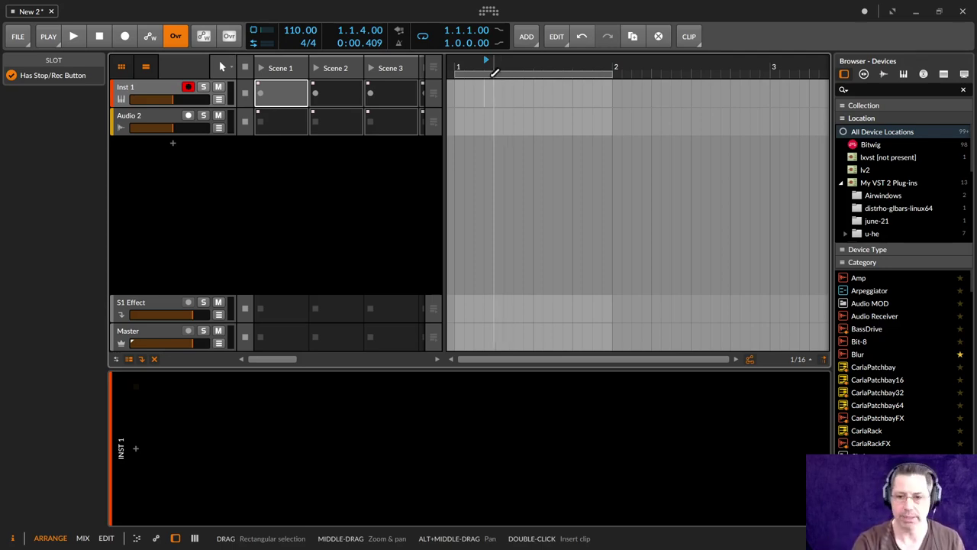
key("alt+2")
key("alt+1")
key("alt+2")
key("alt+1")
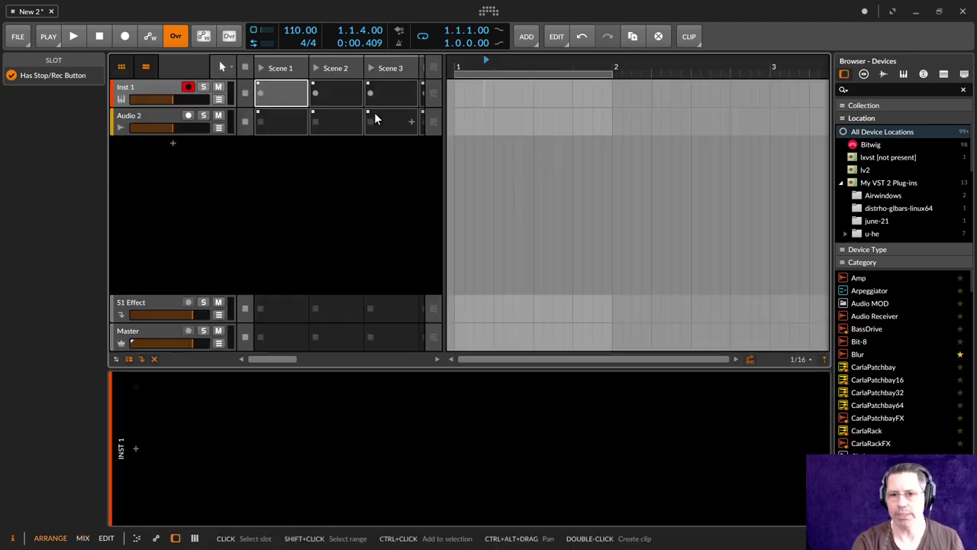
left_click(82, 539)
left_click(55, 538)
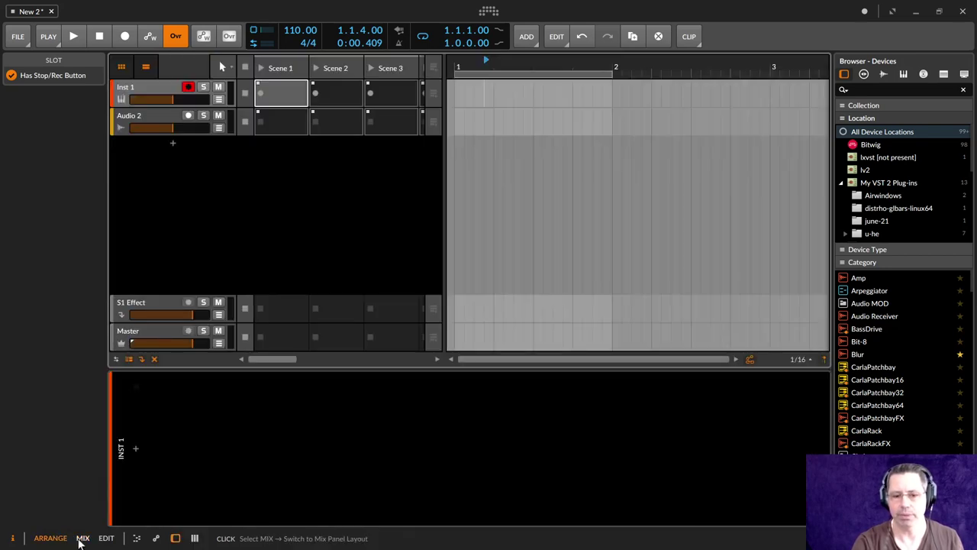
left_click(83, 539)
left_click(55, 538)
left_click(82, 539)
left_click(55, 538)
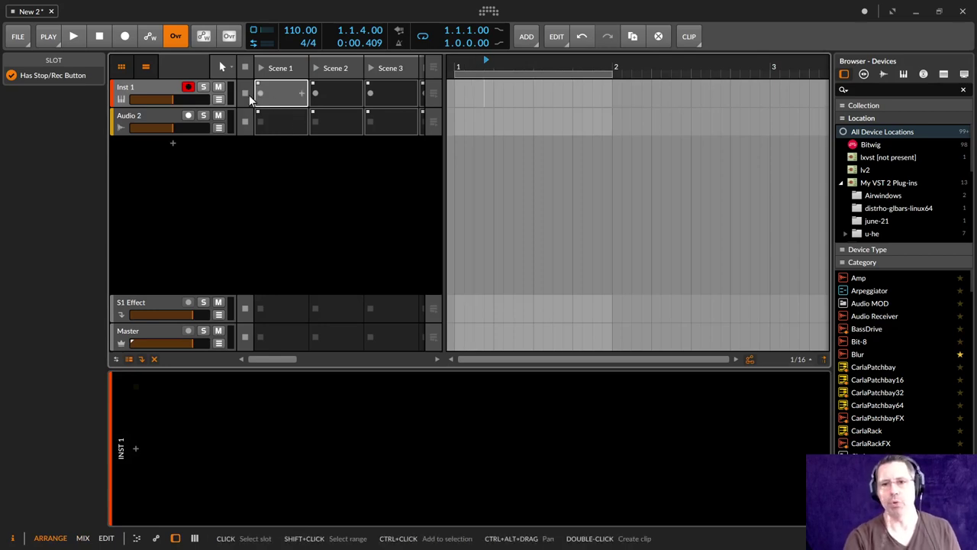
Step: Select the Inst 1 track, record notes into its Scene 1 launcher slot and stop the transport
left_click(146, 84)
left_click(152, 113)
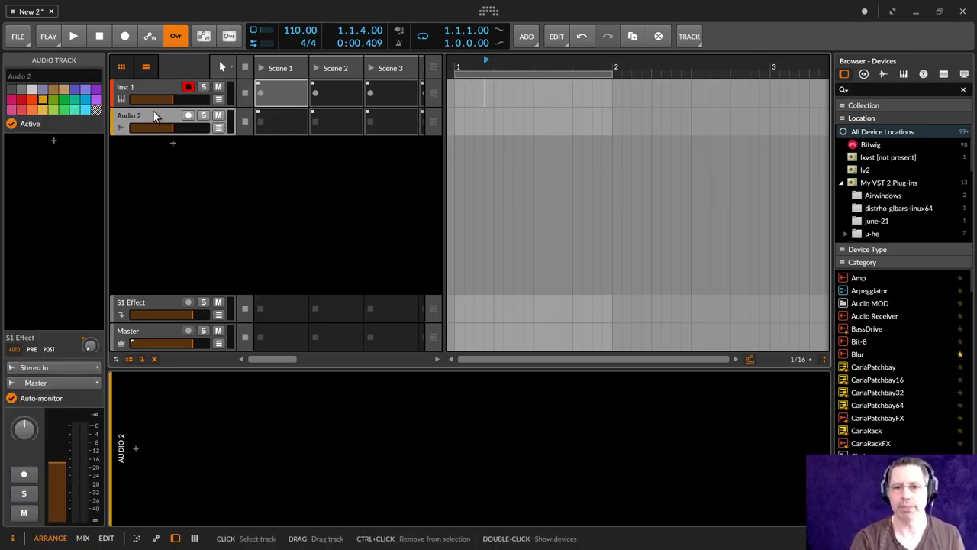
left_click(180, 91)
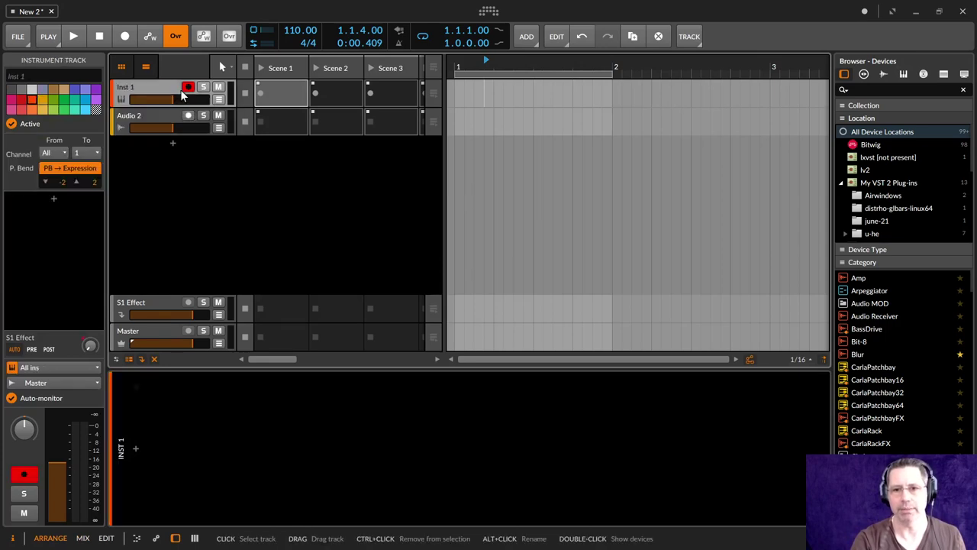
left_click(260, 94)
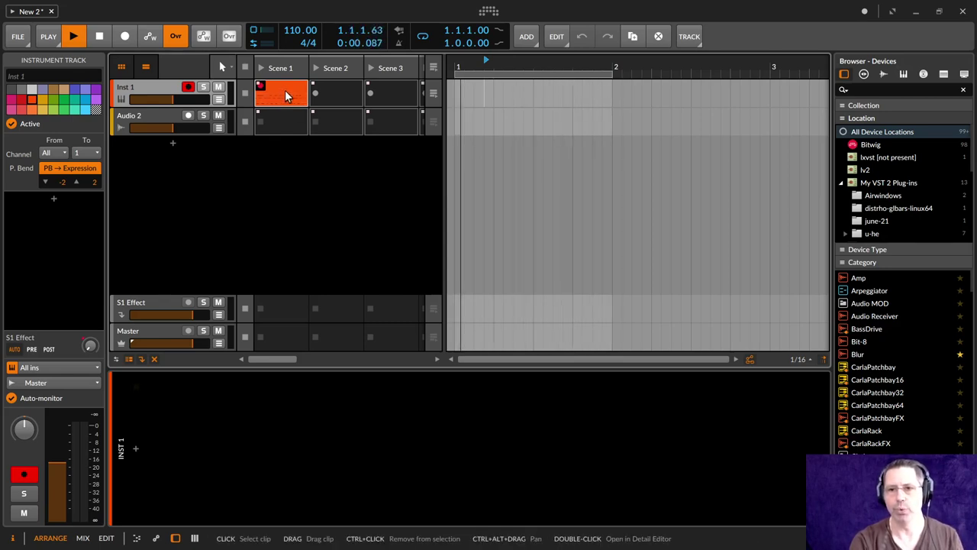
key("space")
Step: Open the recorded Scene 1 clip in the note editor and review the playback and launch quantization settings
left_click(277, 90)
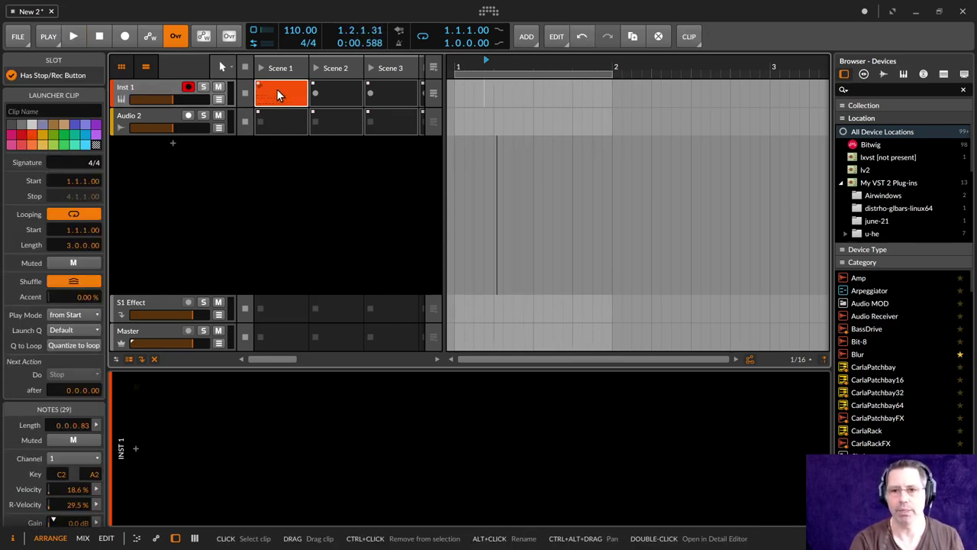
double_click(277, 85)
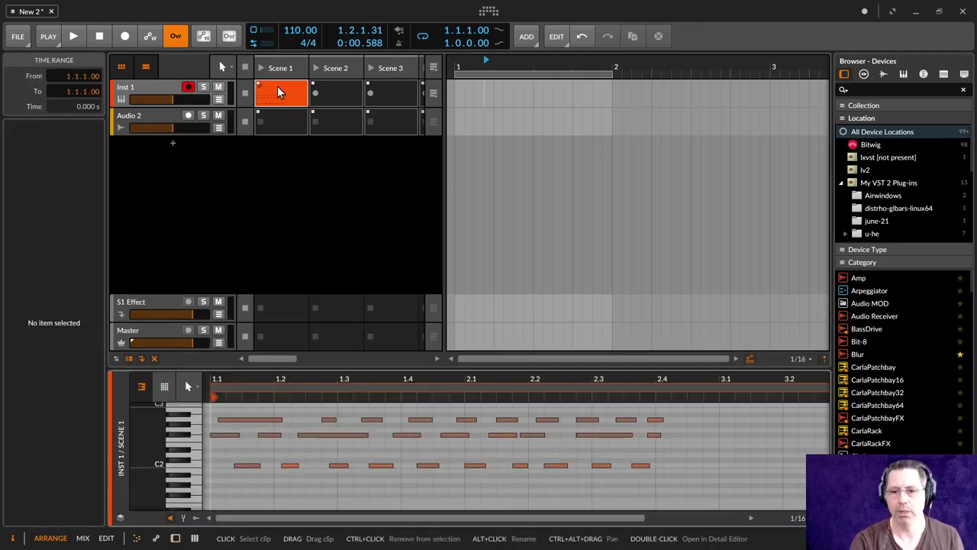
left_click(48, 36)
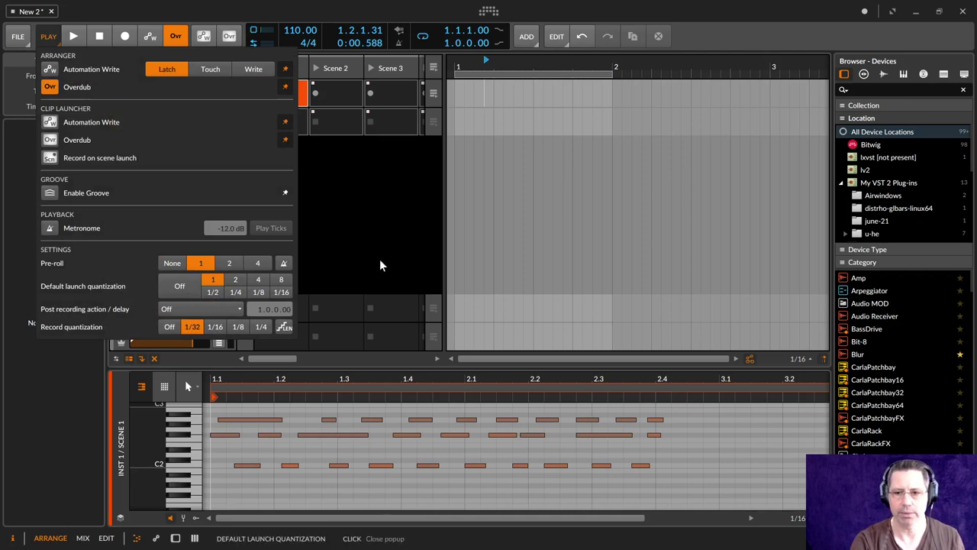
left_click(468, 283)
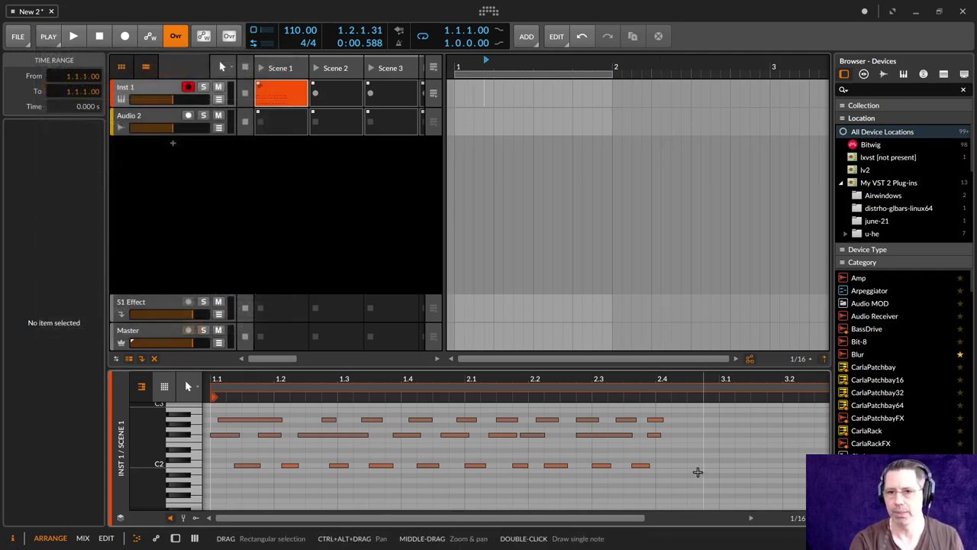
Step: Replace the recorded Scene 1 clip on Inst 1 with a new empty clip and set its loop length to 4 bars
left_click(282, 89)
key("Delete")
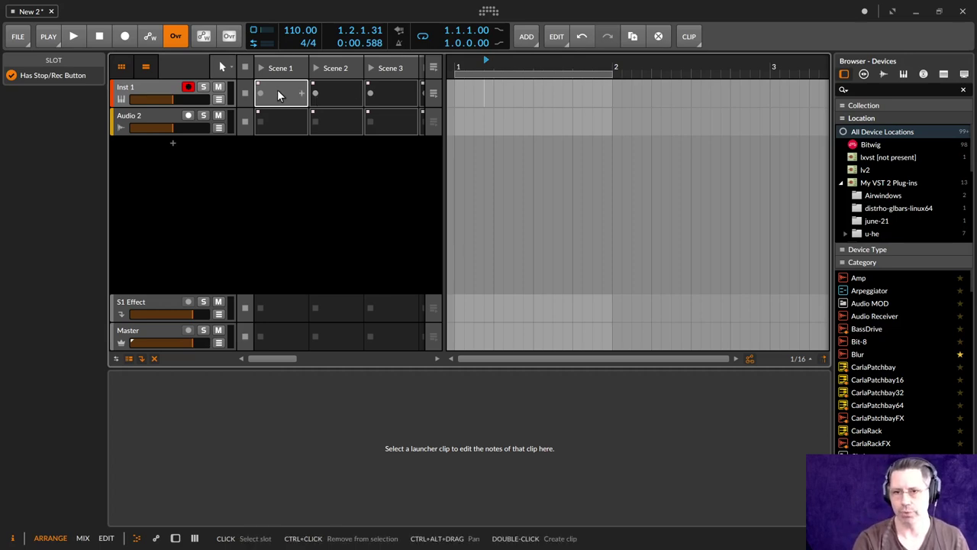
double_click(279, 93)
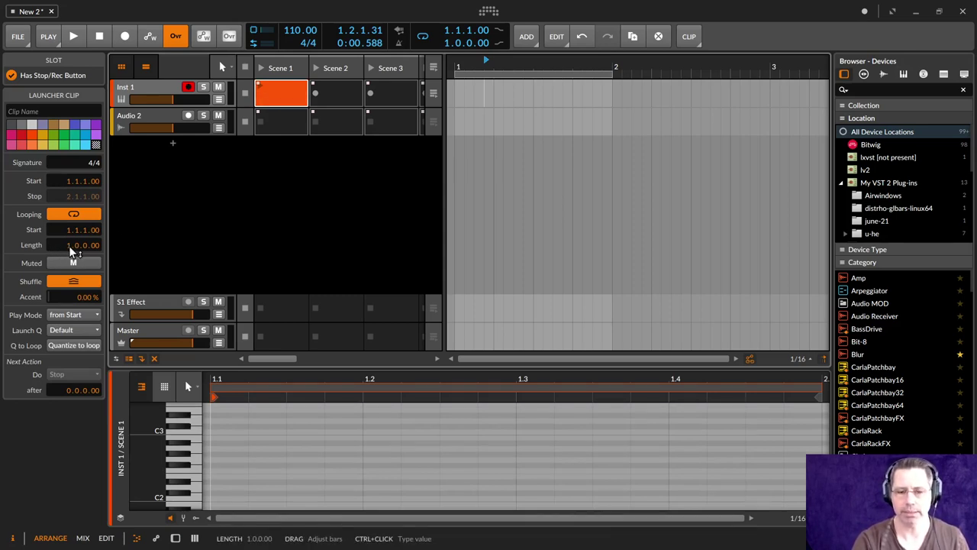
left_click_drag(76, 245, 76, 222)
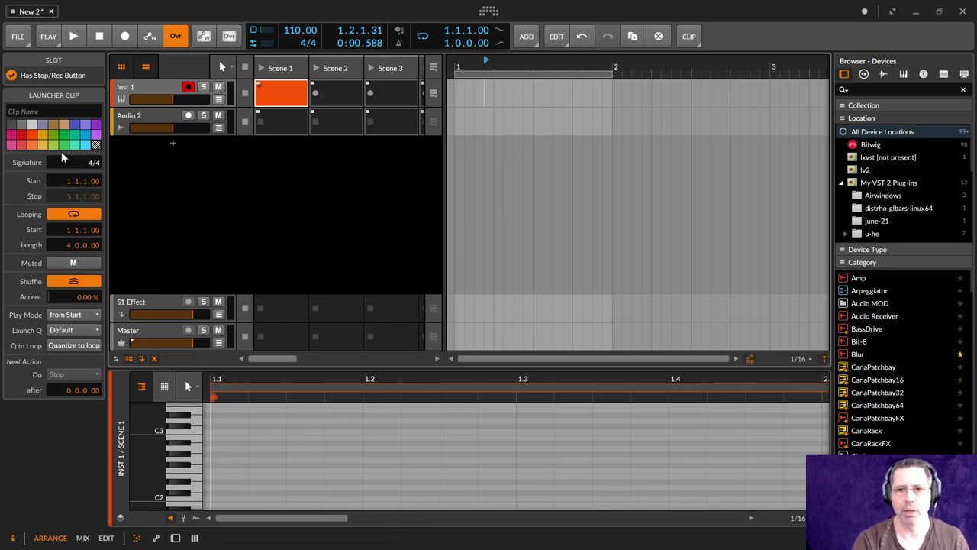
Step: Enable clip launcher overdub, launch the Scene 1 clip to record notes into its loop, and stop playback with the whole clip in view
left_click(229, 36)
left_click(262, 91)
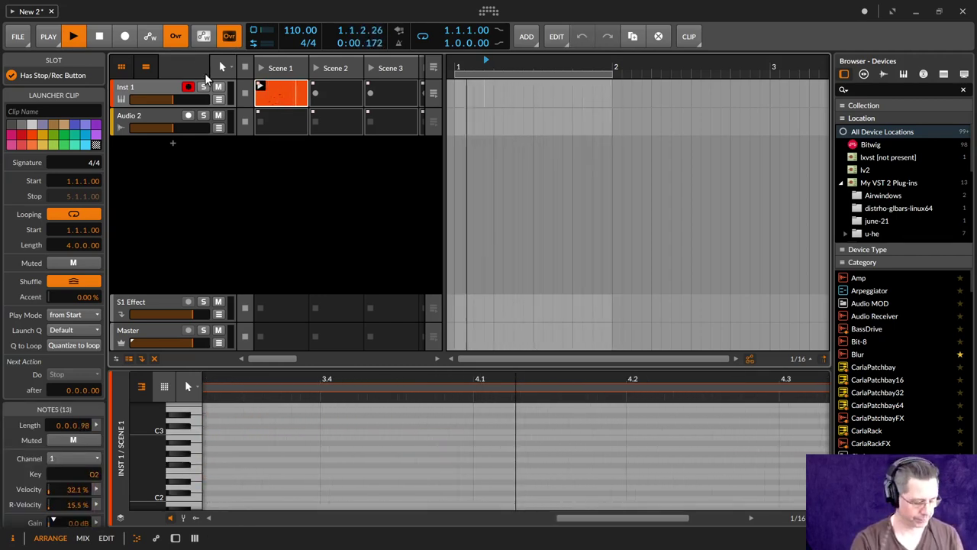
left_click(567, 451)
key("z")
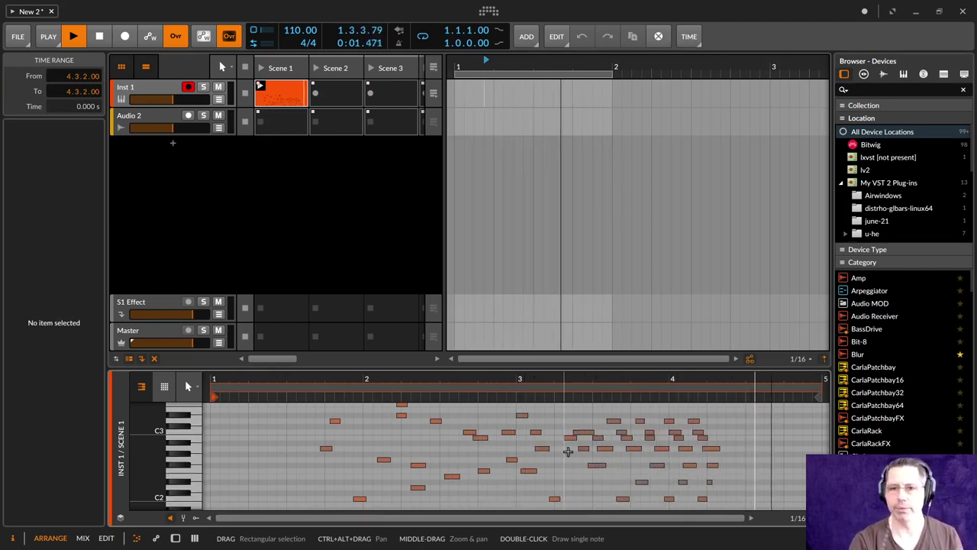
key("space")
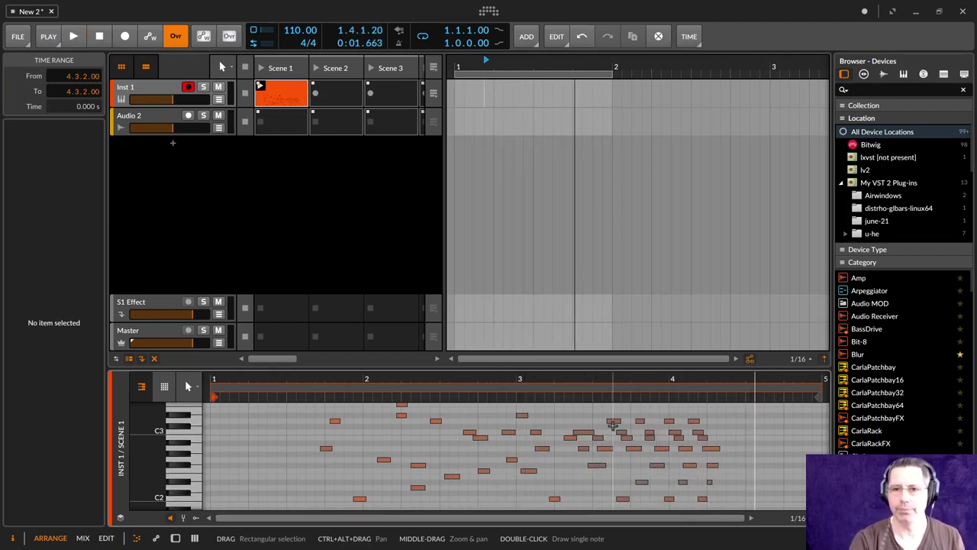
Step: Select the overdubbed Scene 1 clip and check its loop length setting
left_click(276, 92)
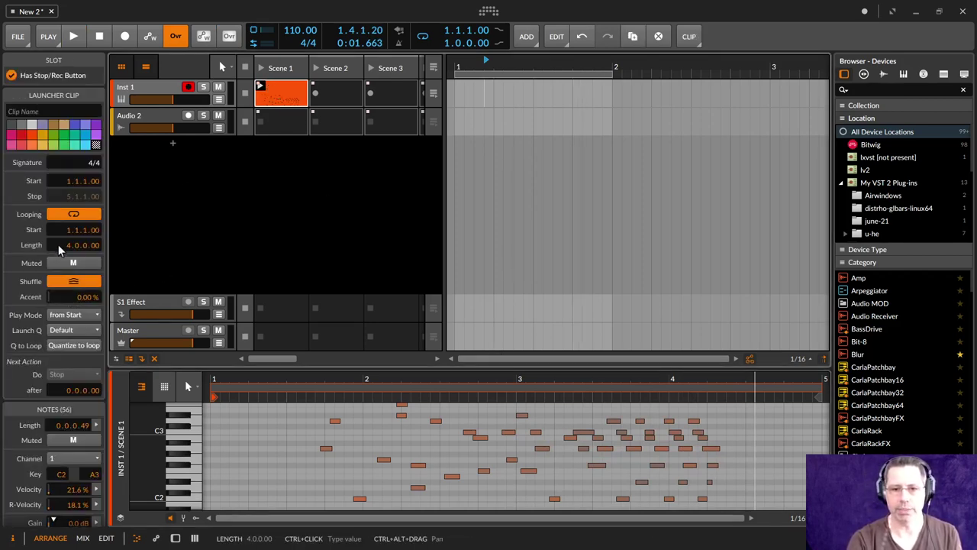
mouse_move(70, 245)
left_mouse_down()
mouse_move(70, 277)
mouse_move(71, 245)
left_mouse_up()
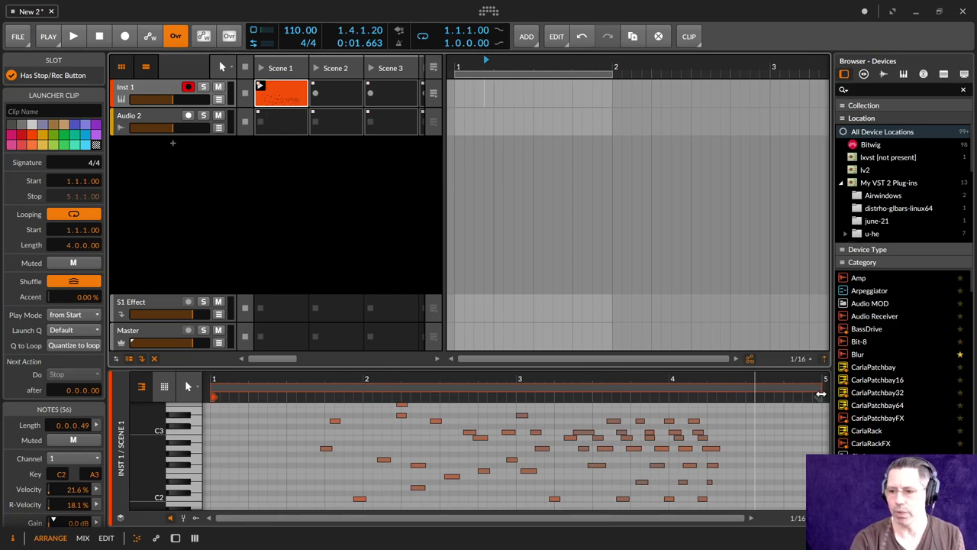
Step: Shift the Scene 1 clip's loop region earlier so it ends with the last notes, and delete the clip from Inst 1
left_click_drag(821, 393, 726, 393)
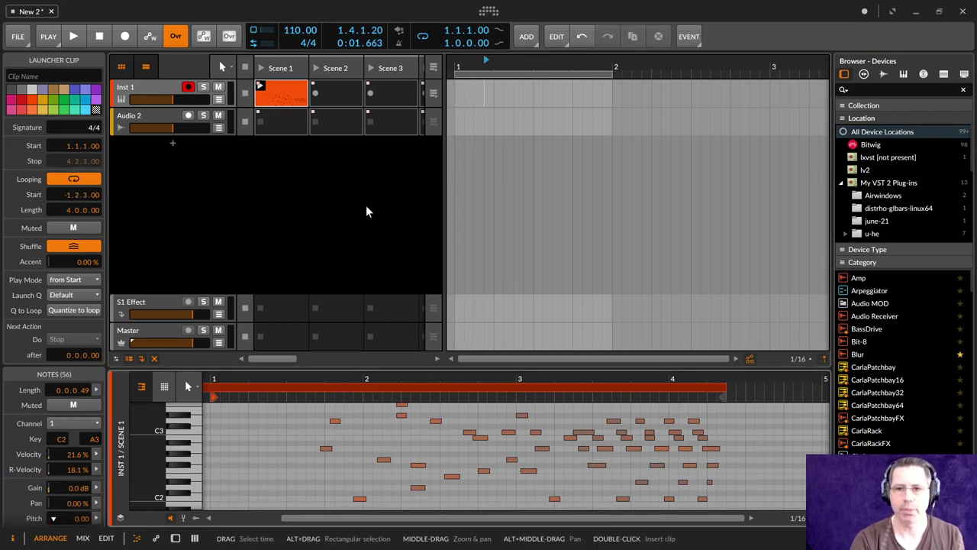
key("Delete")
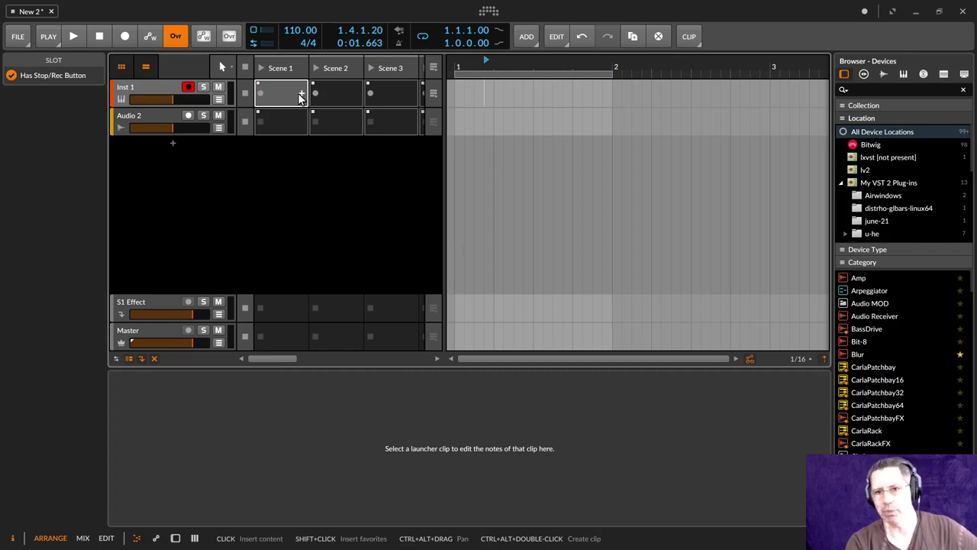
Step: Select the Inst 1 track and show its device chain in place of the note editor
left_click(138, 88)
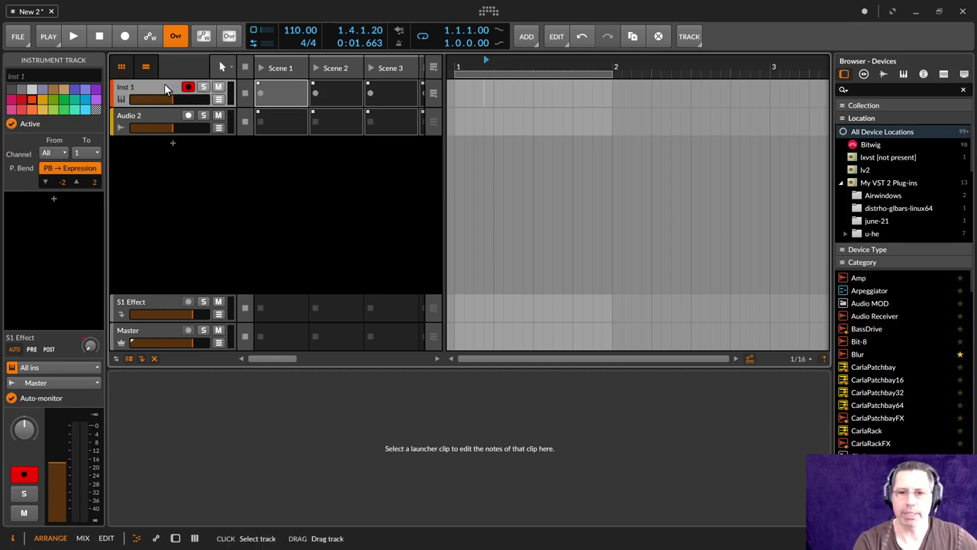
left_click(166, 120)
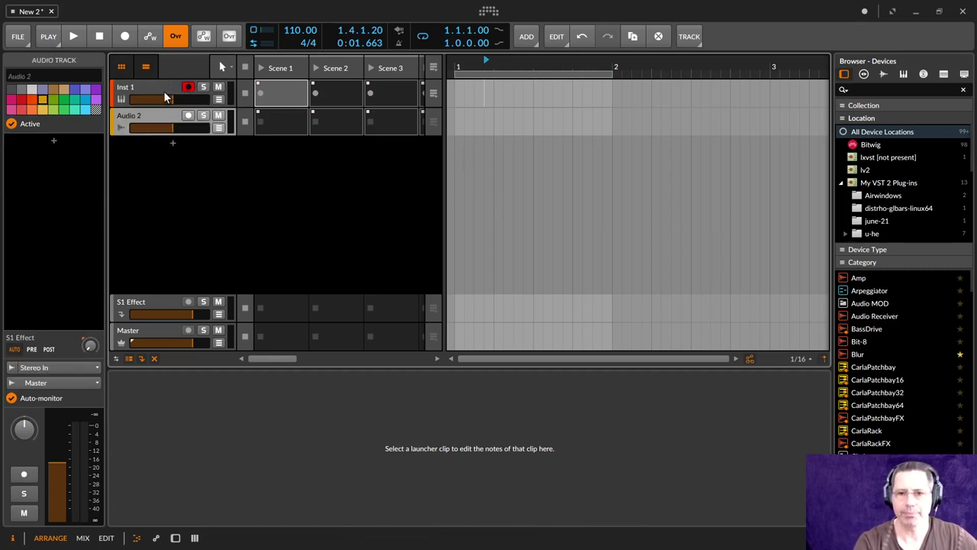
left_click(167, 94)
left_click(562, 201)
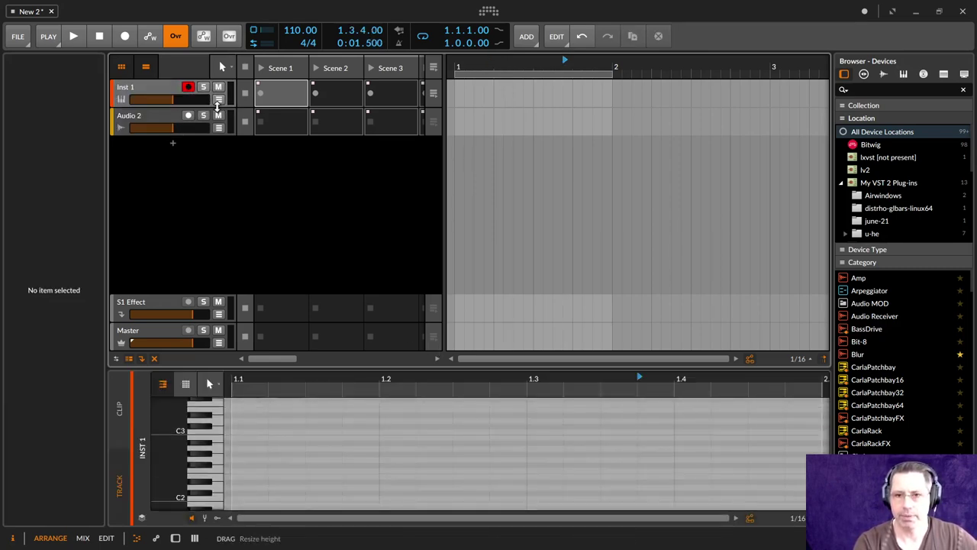
left_click(134, 84)
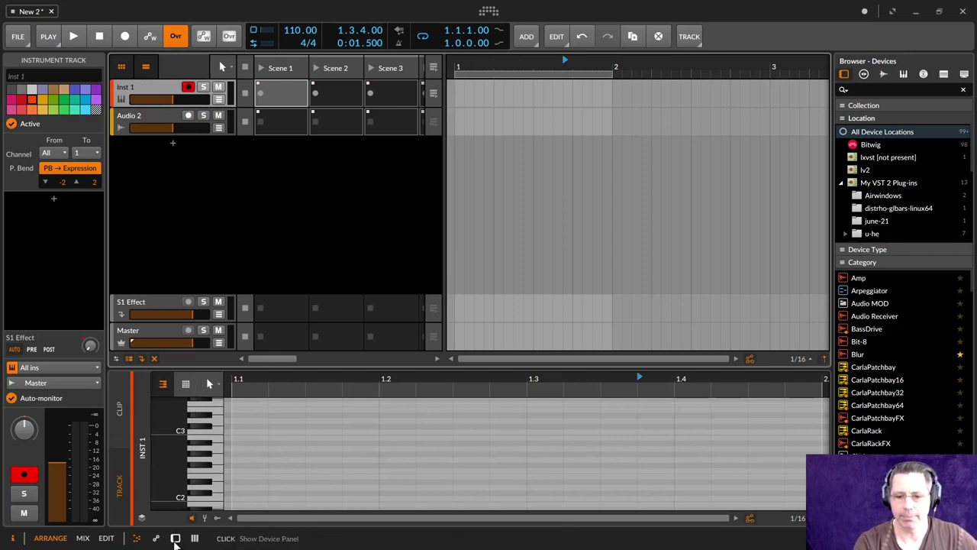
left_click(175, 538)
left_click(194, 229)
left_click(159, 96)
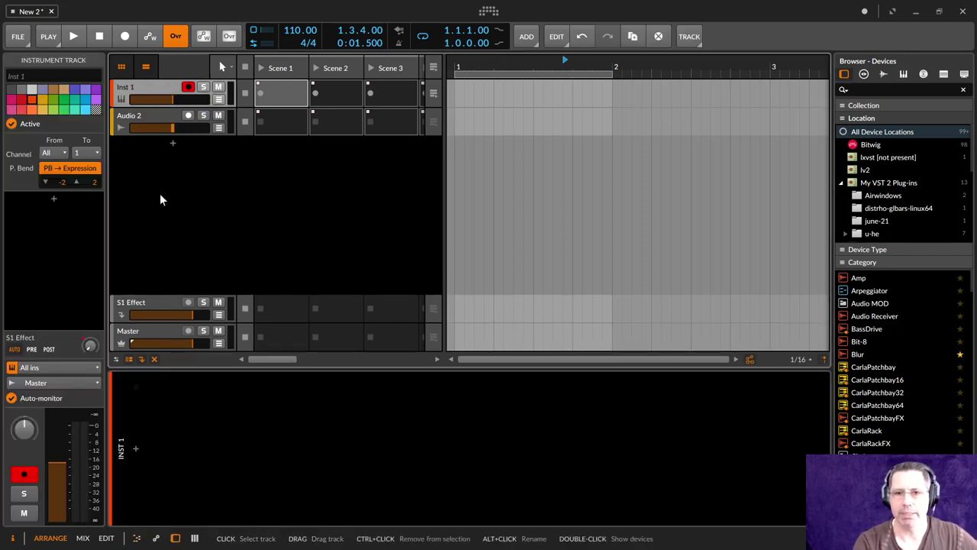
Step: Open the content browser for Inst 1's empty Scene 1 slot and preview the 707 Back To 90s Beat 01 E clip
left_click(300, 97)
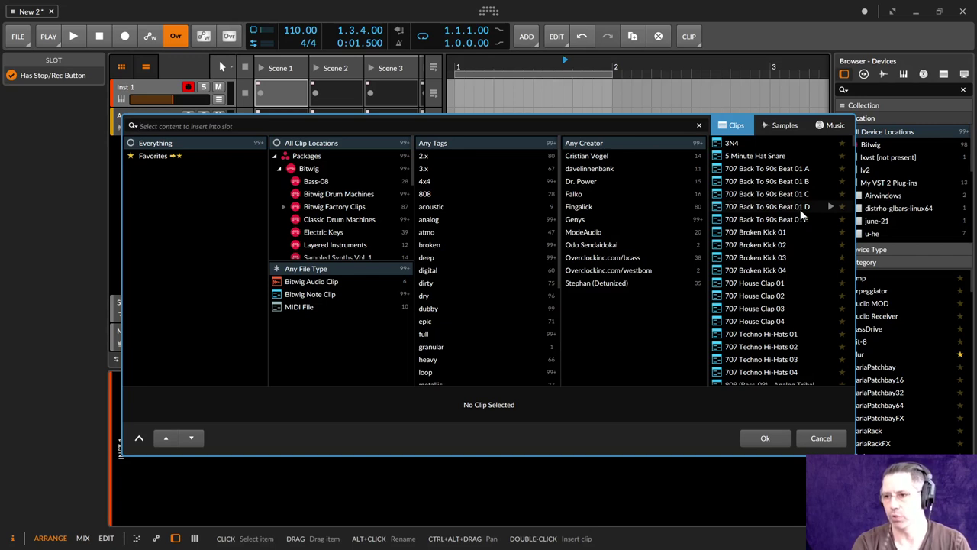
left_click(832, 221)
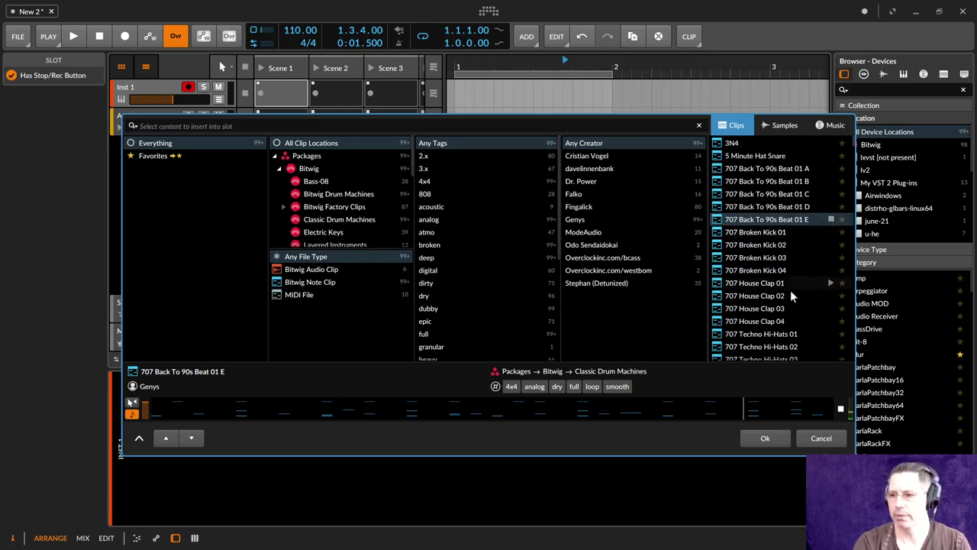
scroll(758, 311, "down", 2)
scroll(758, 310, "down", 8)
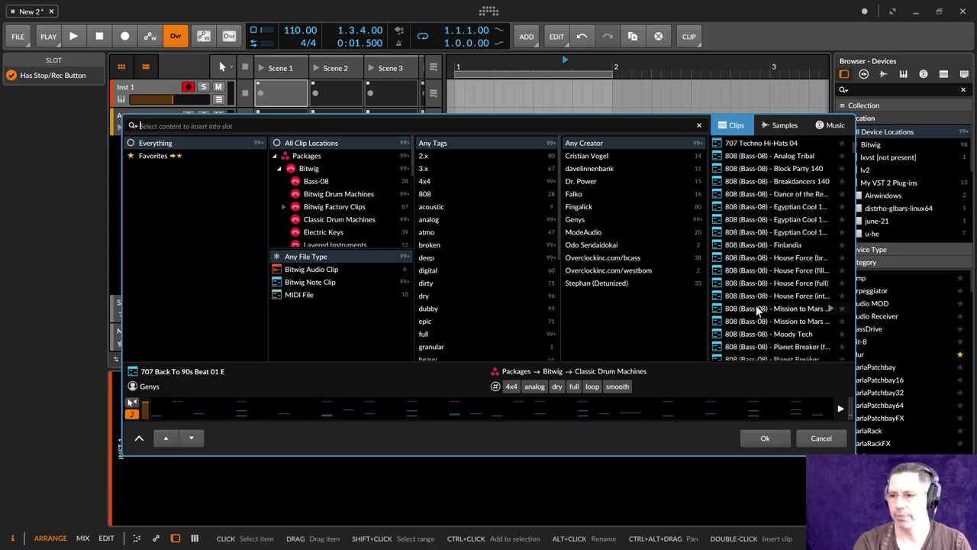
Step: Filter the clips to the Bass-08 package and preview Analog Tribal, Egyptian Cool 126 (w cowbell) and House Force (break)
left_click(317, 183)
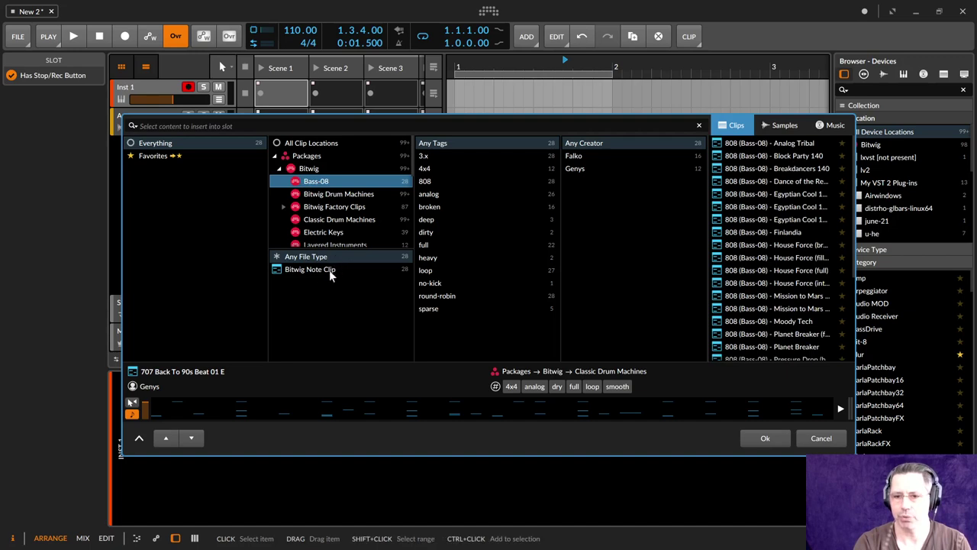
left_click(831, 146)
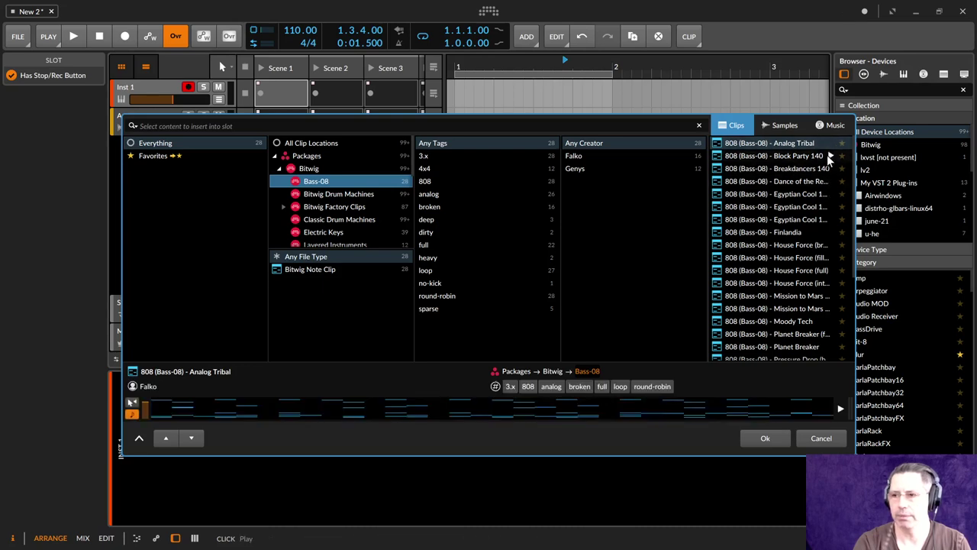
left_click(831, 143)
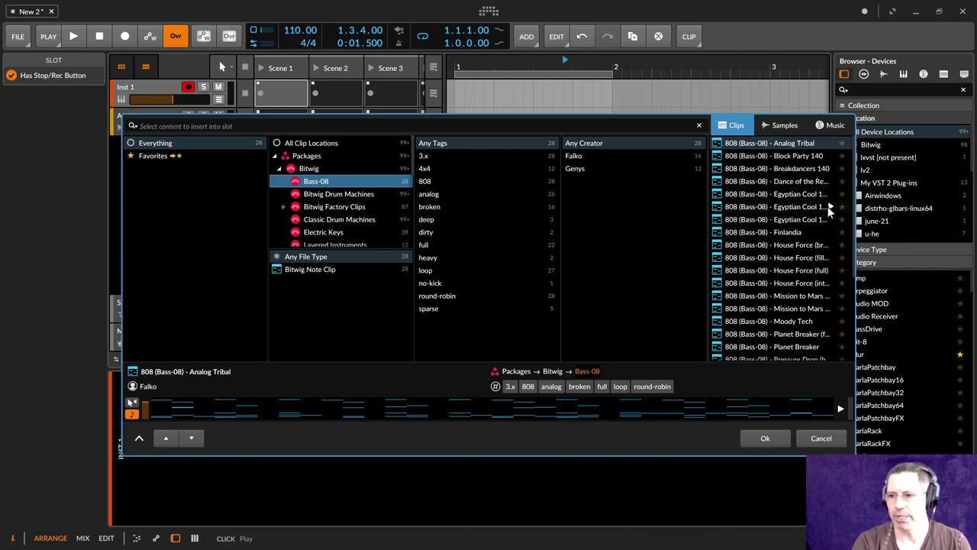
left_click(830, 207)
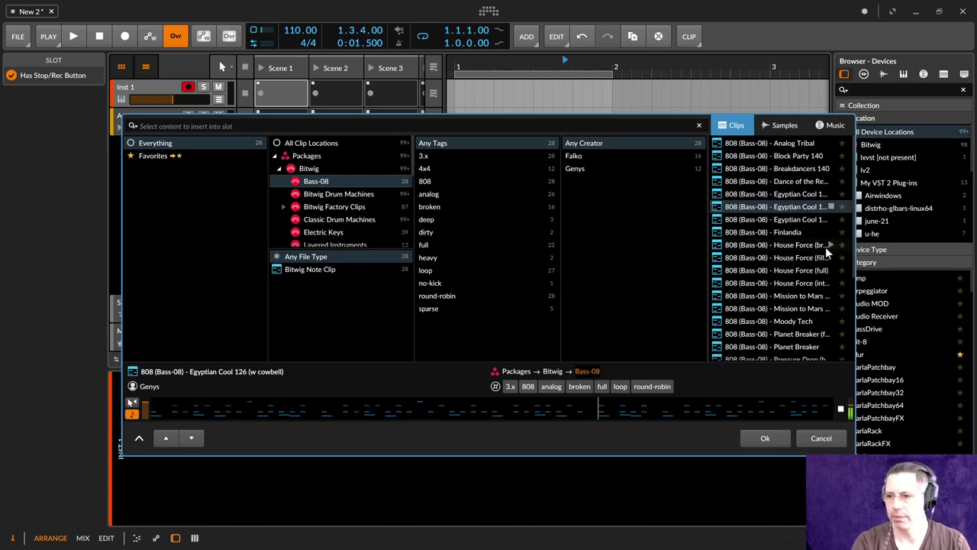
left_click(831, 245)
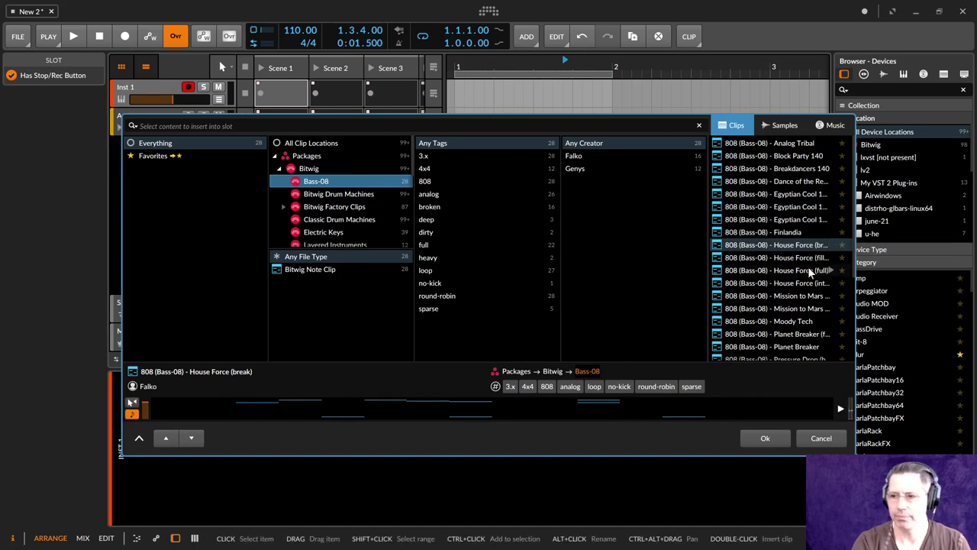
scroll(811, 272, "down", 3)
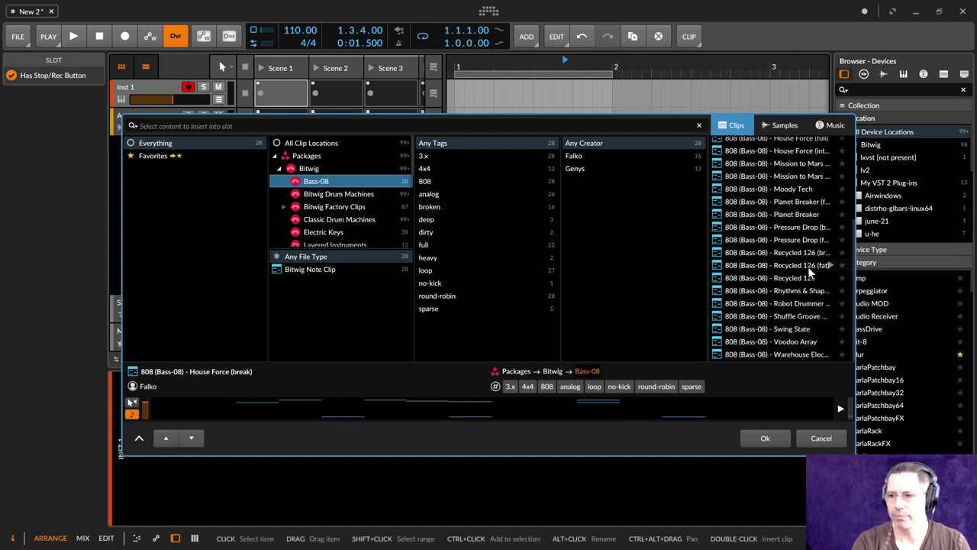
Step: Filter the clips to Bitwig Drum Machines and preview Barefoot Beat 01 C, Barefoot Broken Kick 01, Dnb Halfstep Beat 01 and Drumnbass Beat 01
left_click(352, 195)
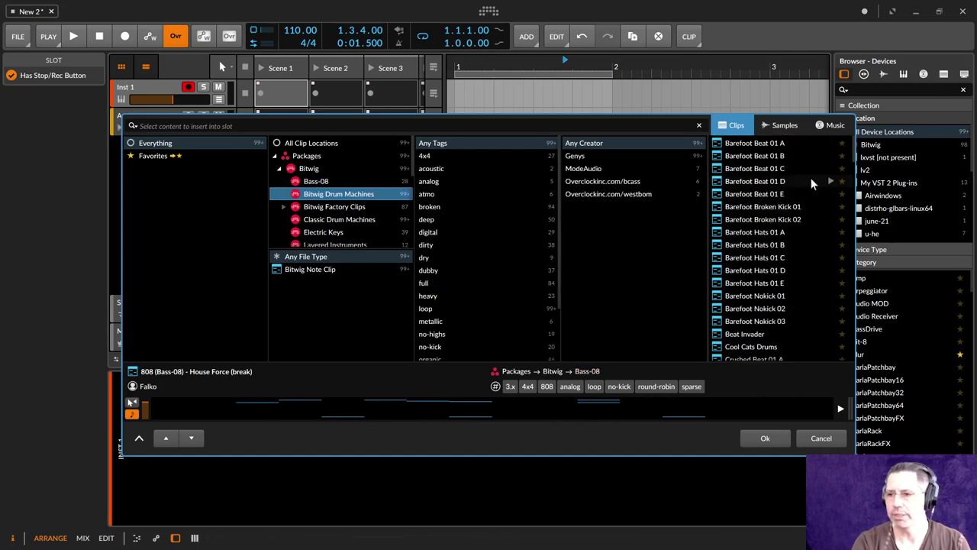
left_click(831, 169)
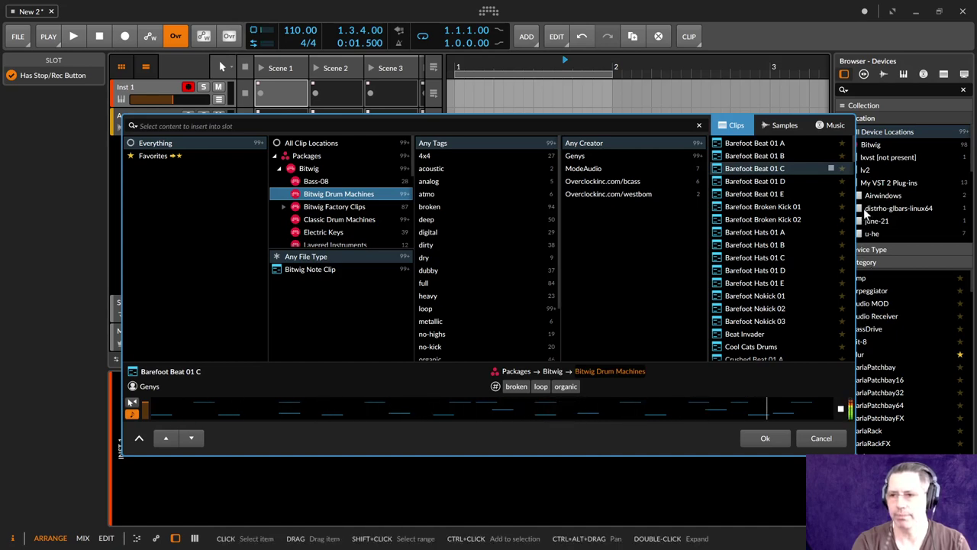
left_click(832, 207)
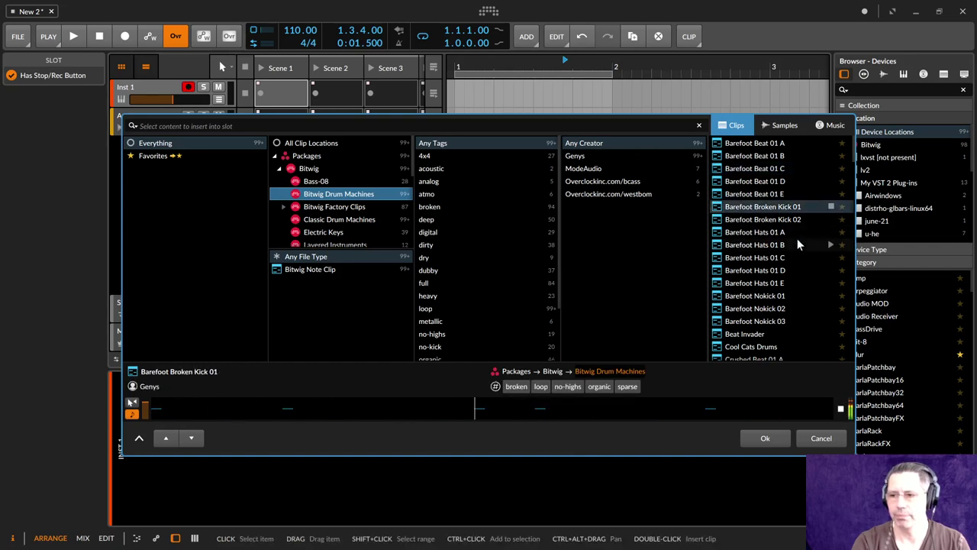
scroll(798, 244, "down", 10)
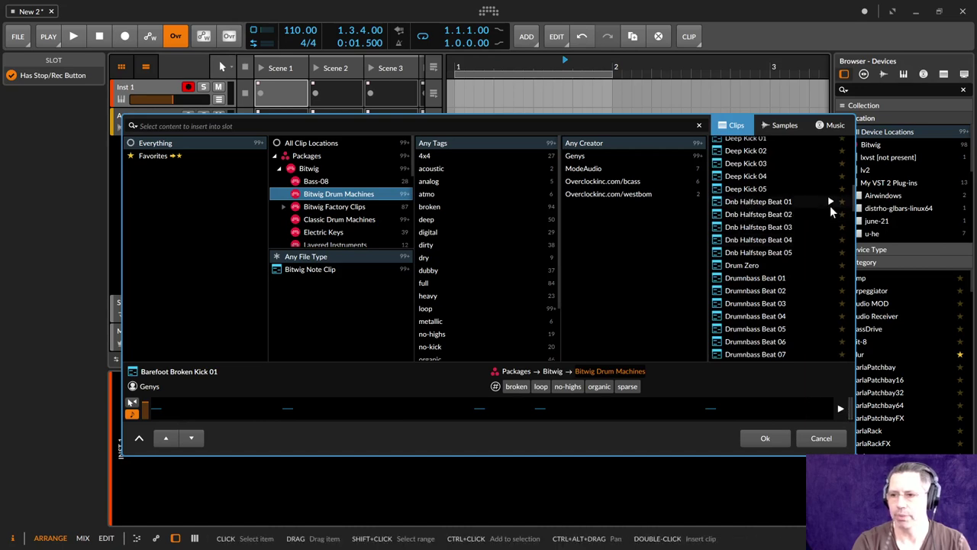
left_click(831, 203)
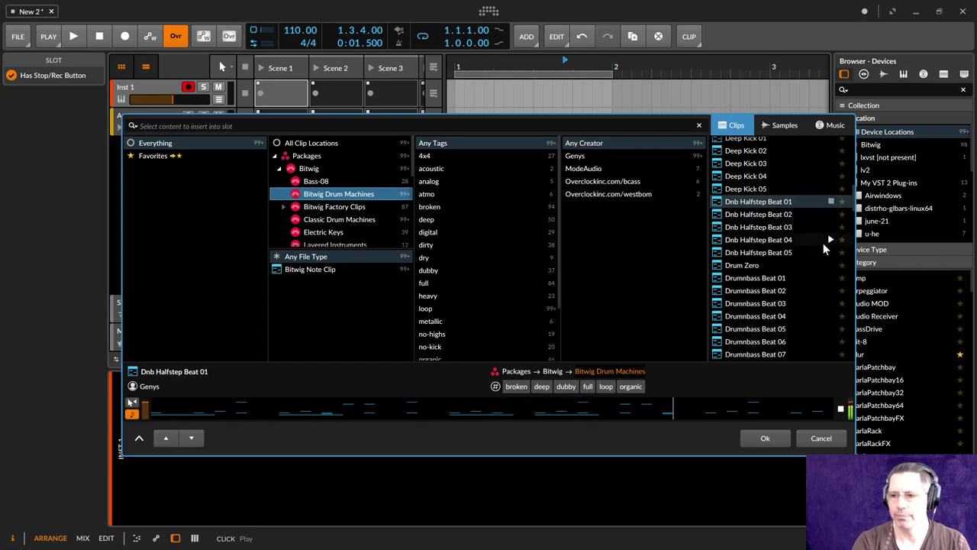
left_click(830, 279)
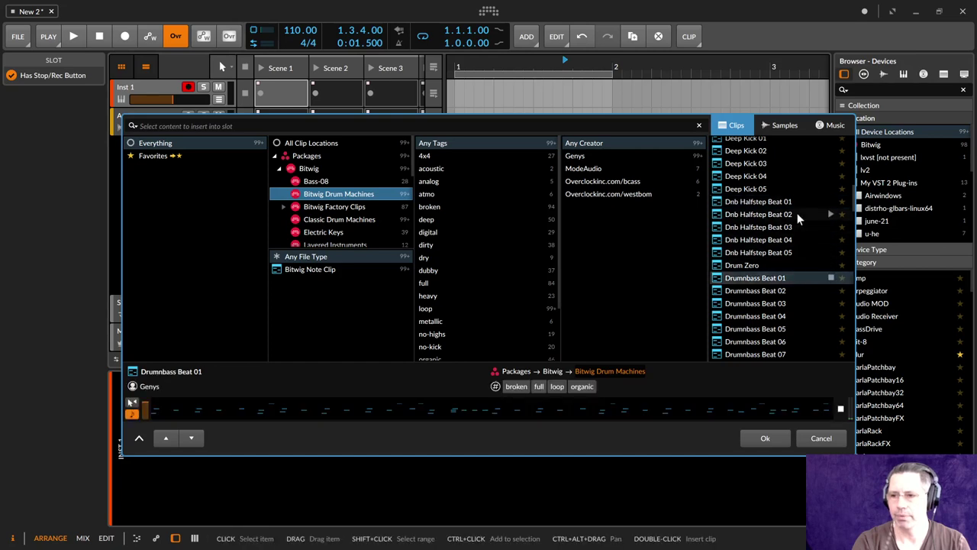
Step: Preview Dubstep Beat 04 and insert the Electro Beat 01 clip into the Scene 1 slot
scroll(798, 213, "down", 5)
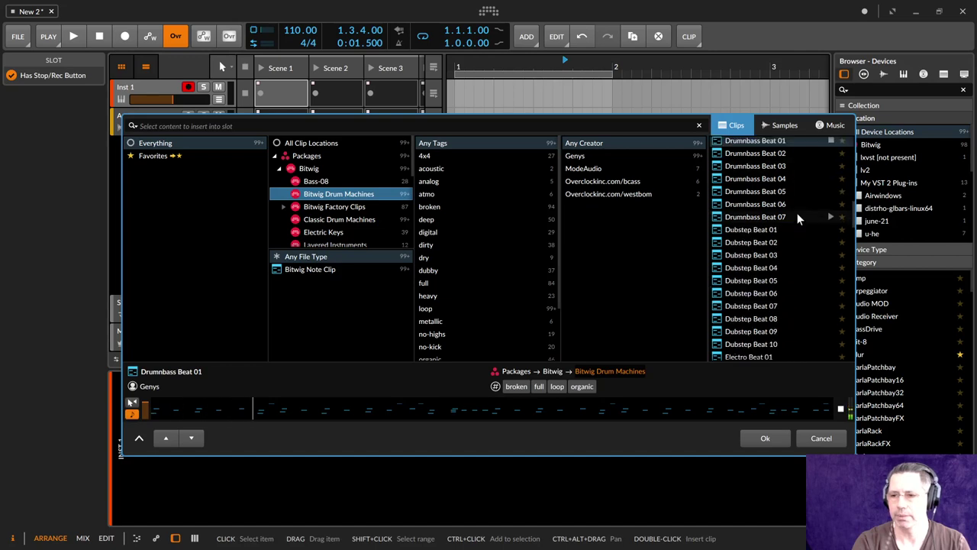
left_click(831, 222)
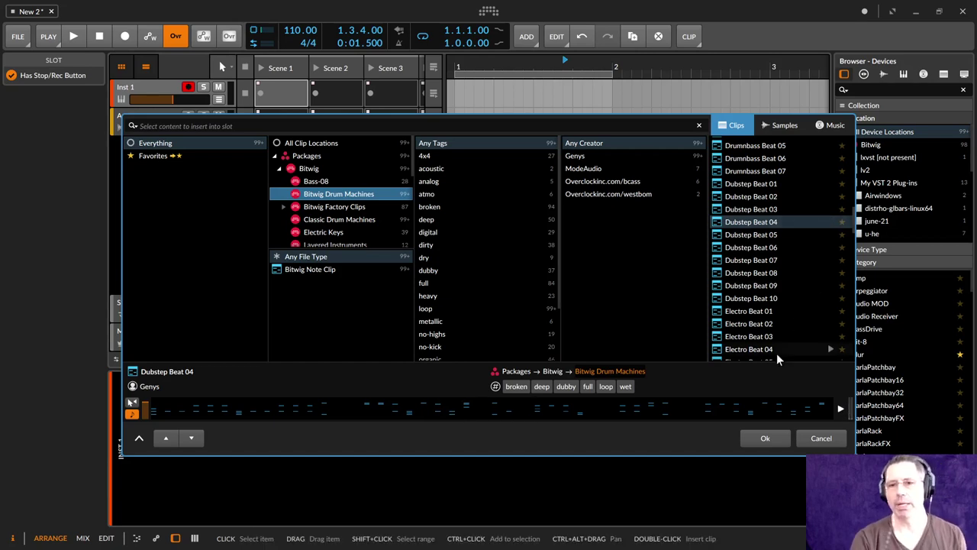
double_click(802, 309)
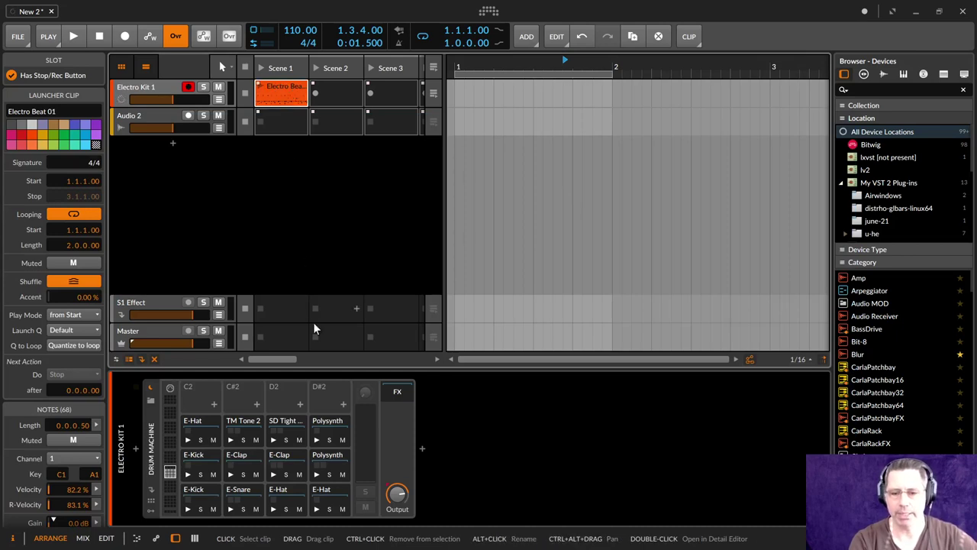
Step: Launch the Electro Beat 01 clip to hear it through its Drum Machine, select that device, and stop playback
left_click(257, 89)
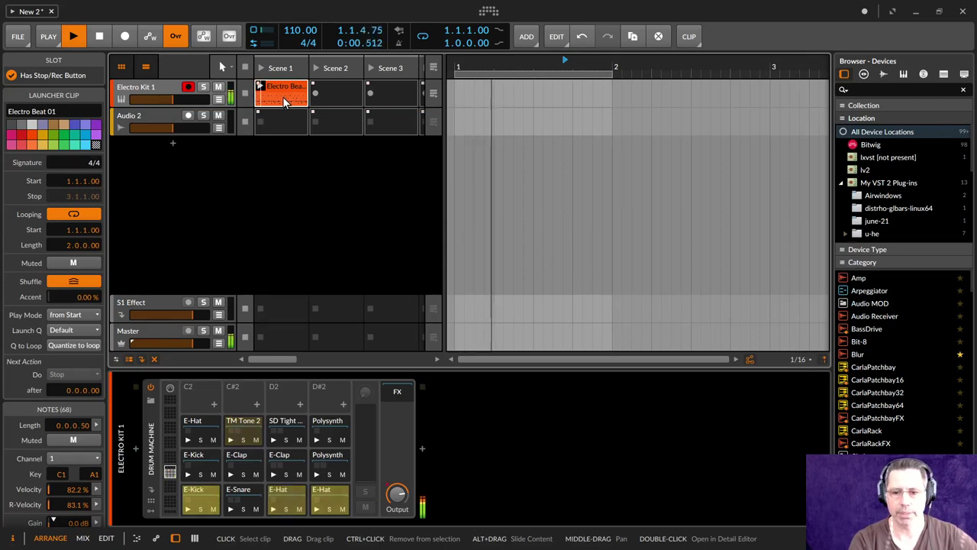
left_click(244, 97)
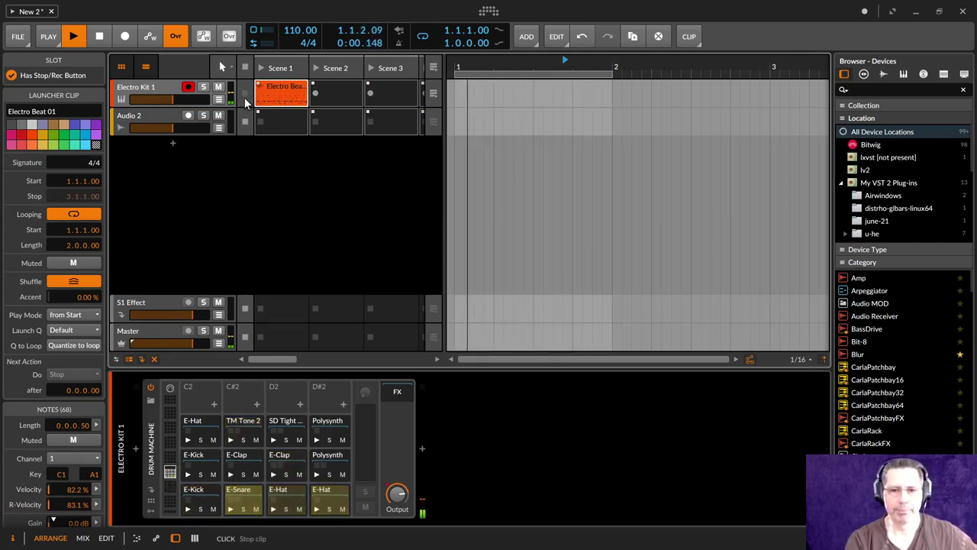
left_click(151, 449)
key("space")
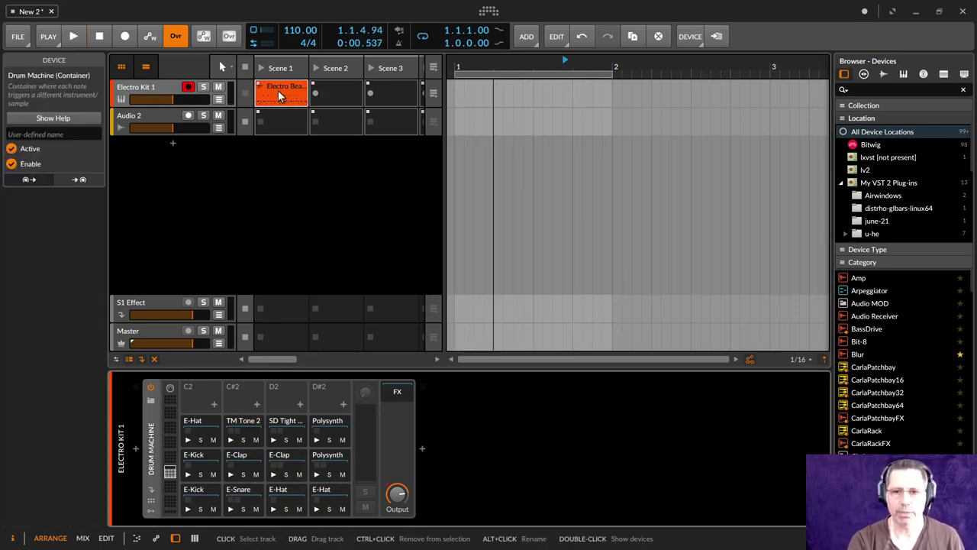
Step: Open the content browser for the first track's Scene 2 slot, limit it to Bitwig Note Clips, and search for "elec"
left_click(356, 93)
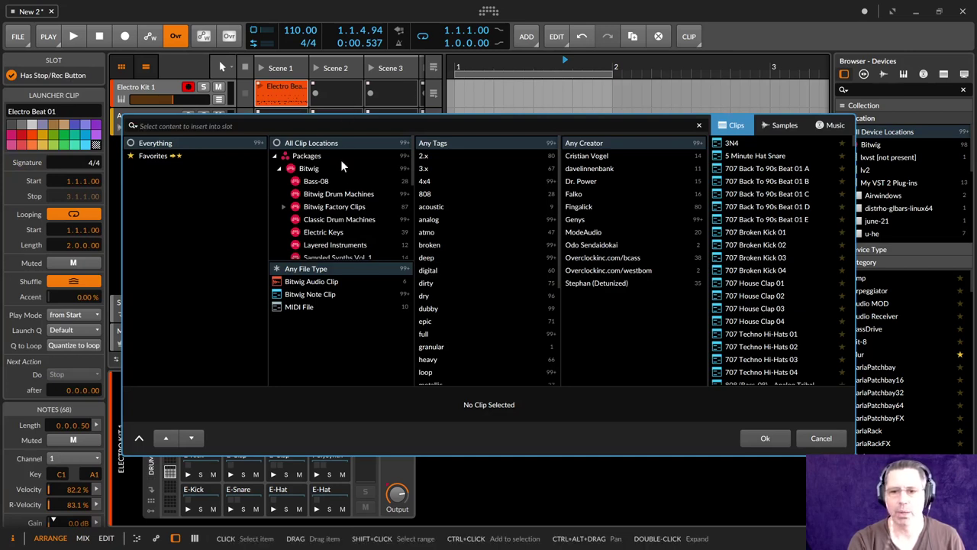
left_click(330, 294)
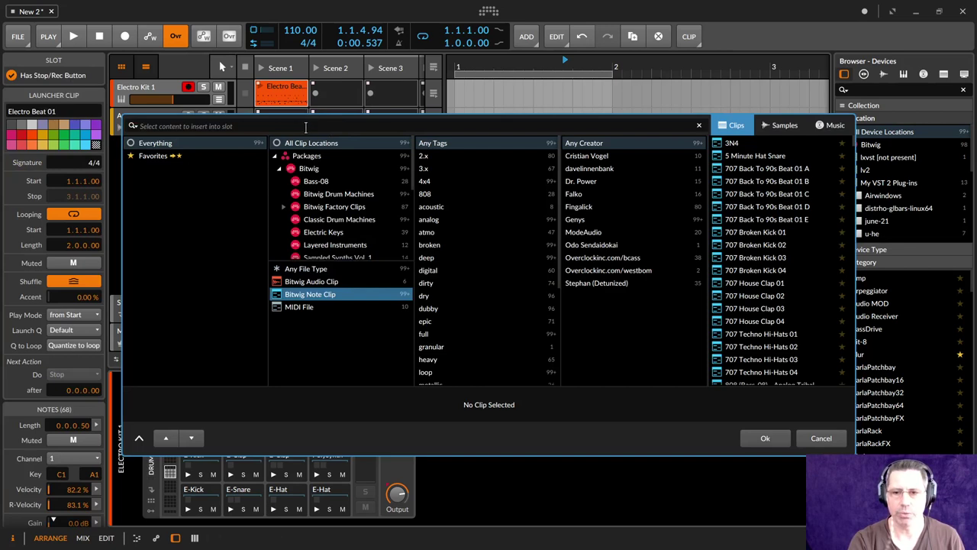
left_click(307, 124)
type("elec")
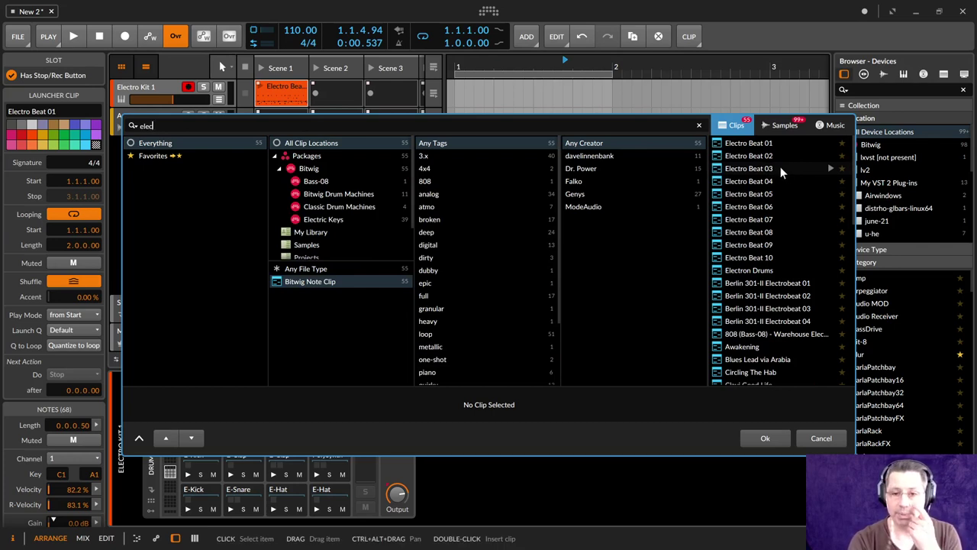
Step: Preview Berlin 301-II Electrobeat 01 and Clavy Funkinet 01, and insert Clavy Funkinet 01 into the Scene 2 slot
left_click(831, 283)
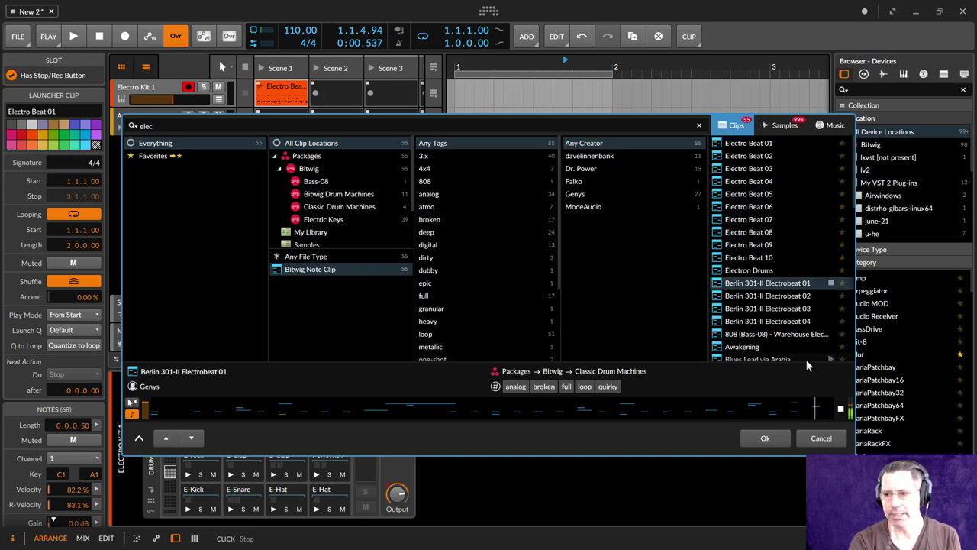
scroll(794, 329, "down", 3)
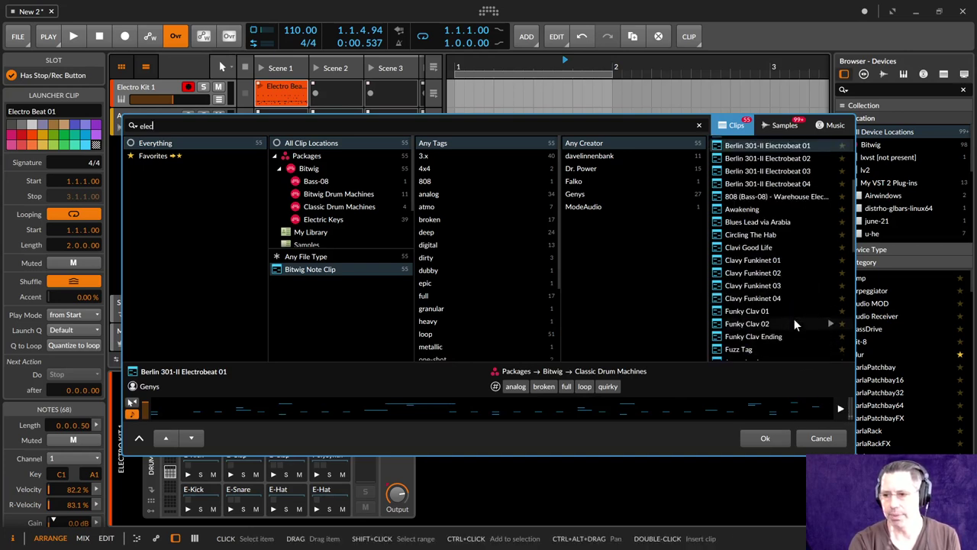
left_click(832, 260)
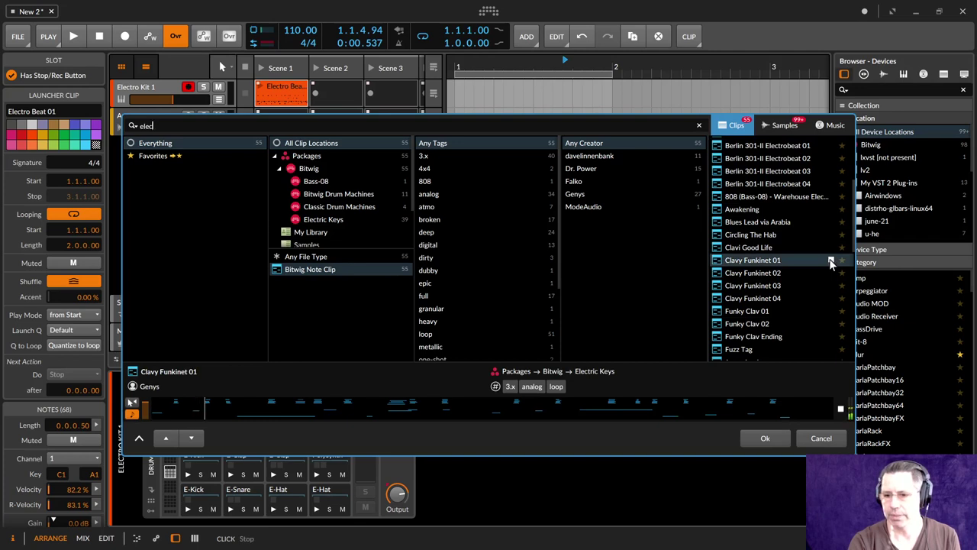
left_click(800, 260)
double_click(800, 260)
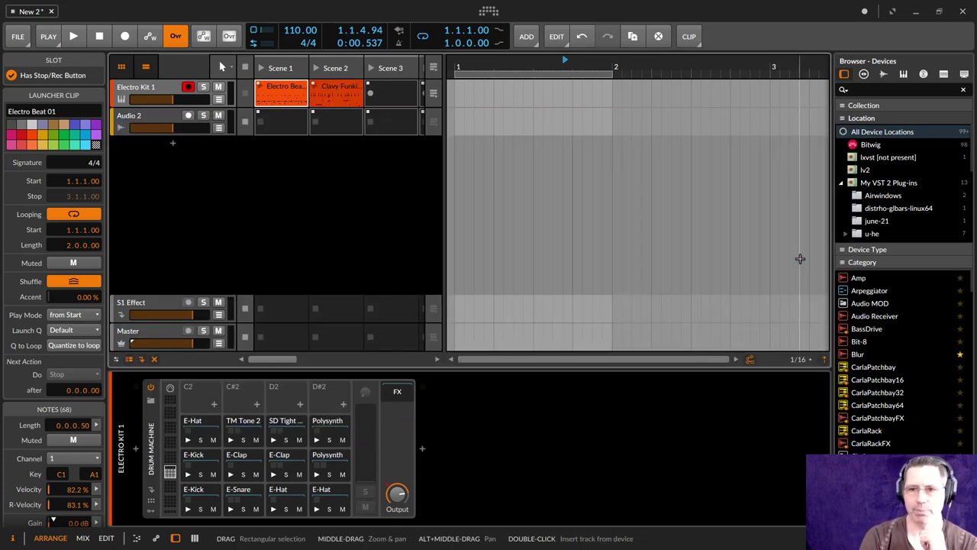
Step: Launch the Clavy Funkinet 01 clip, select all its notes in the detail editor, and return to the track's Drum Machine
left_click(315, 88)
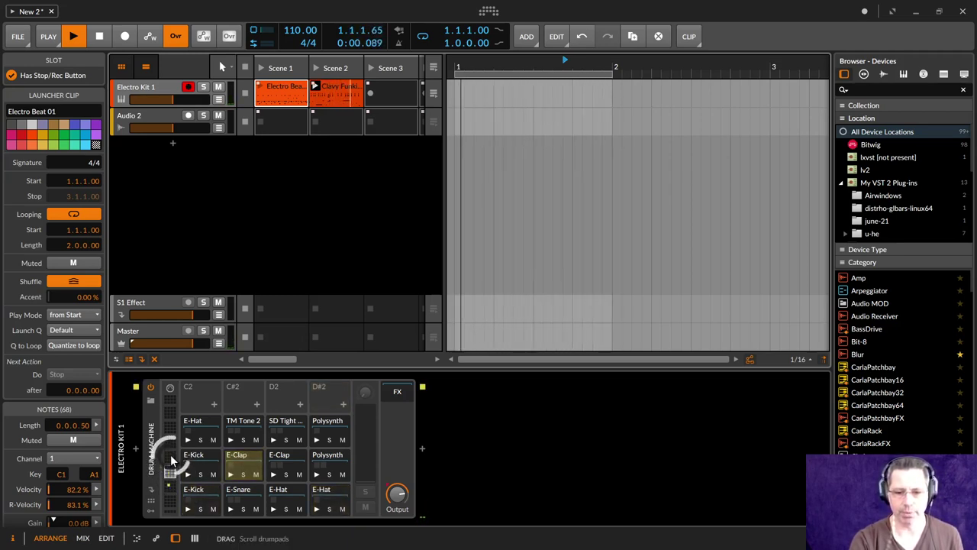
double_click(343, 89)
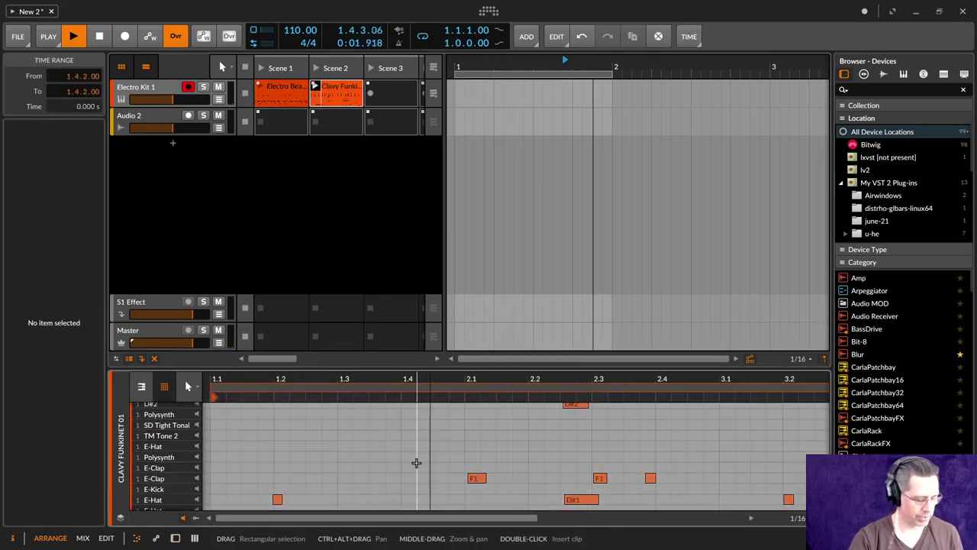
key("ctrl+a")
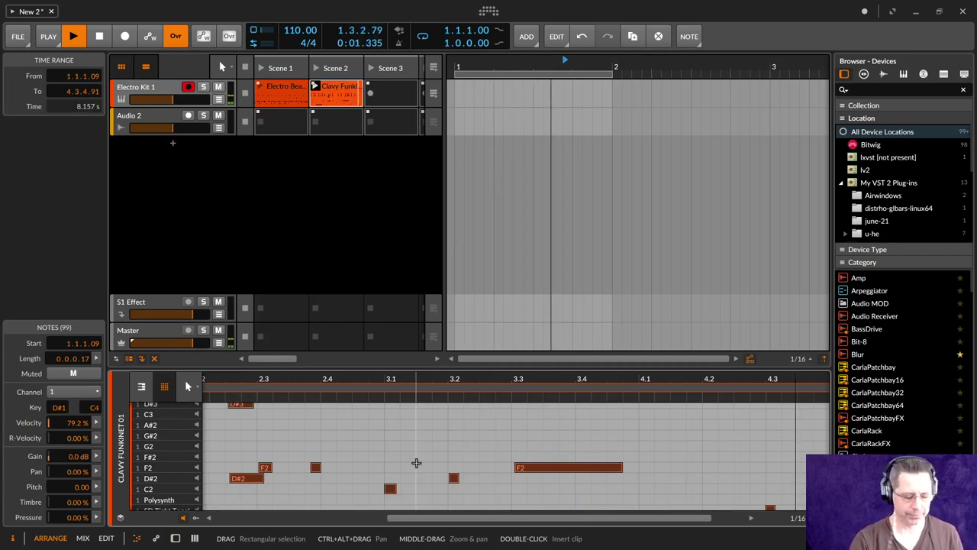
key("d")
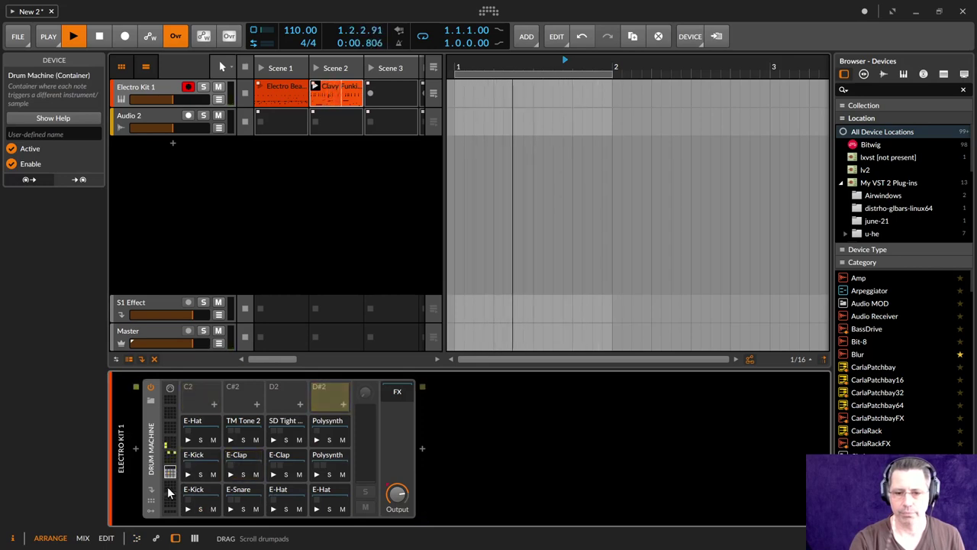
Step: Transpose all notes of the Clavy Funkinet 01 clip down two octaves and return to the Drum Machine device view
double_click(332, 90)
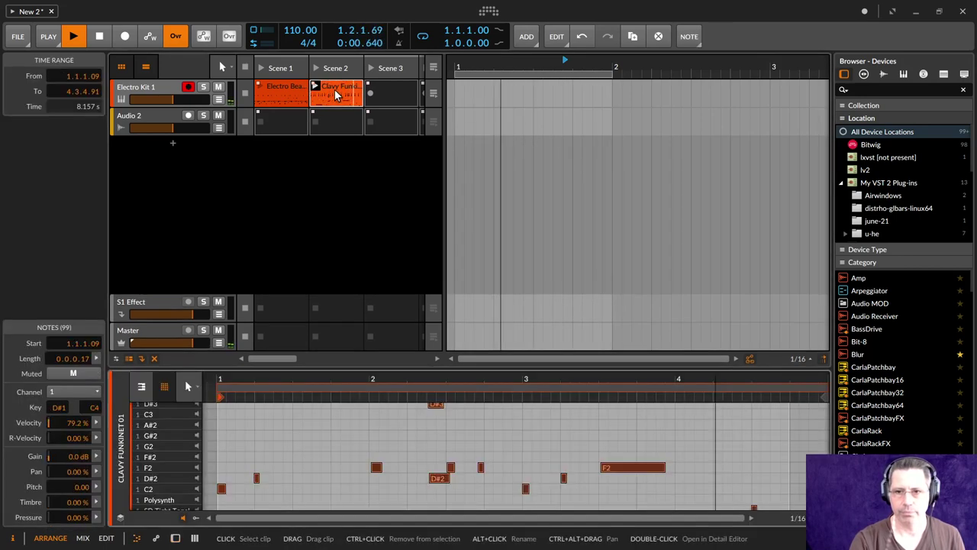
key("shift+Down")
key("shift+Down")
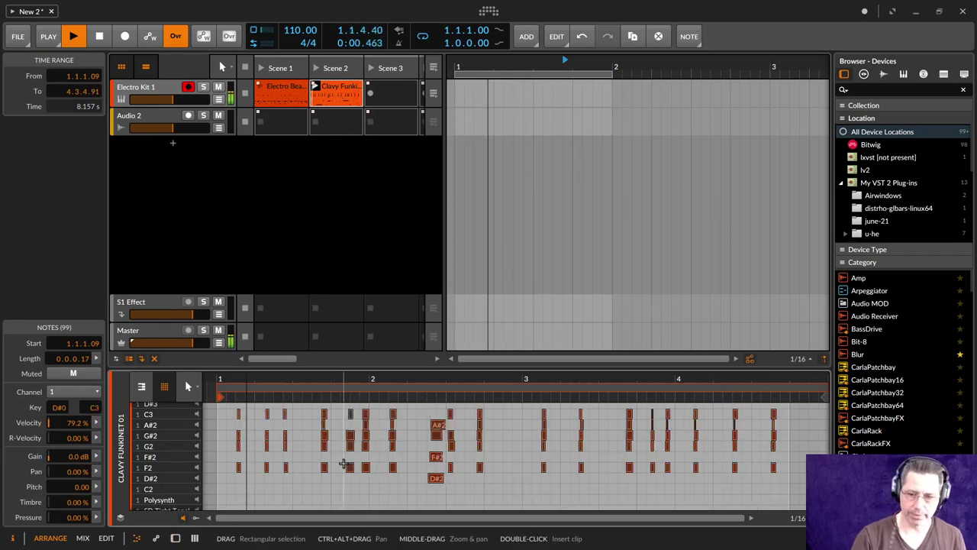
key("d")
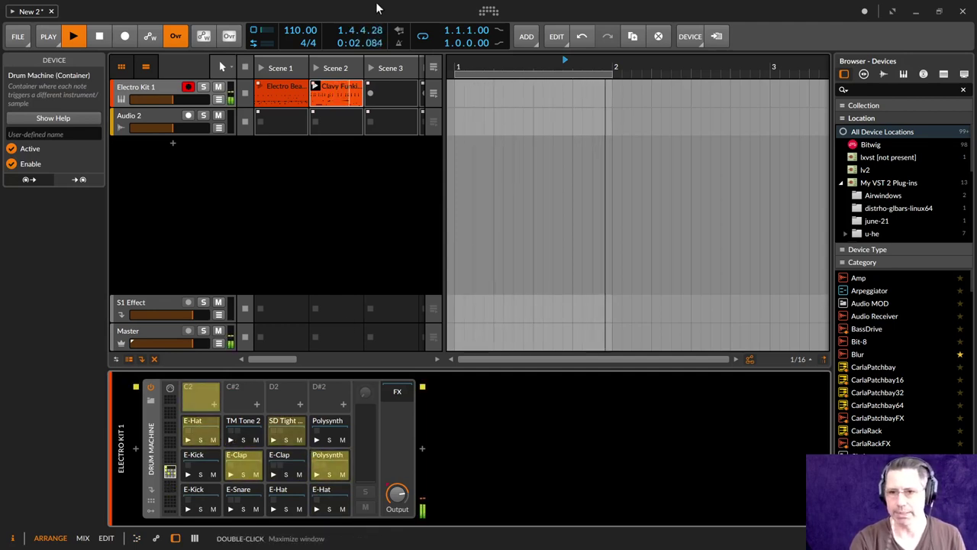
Step: Replace Clavy Funkinet 01 in the Scene 2 slot with Electro Beat 02, searching the clip library for "elect" and previewing it first
left_click(340, 89)
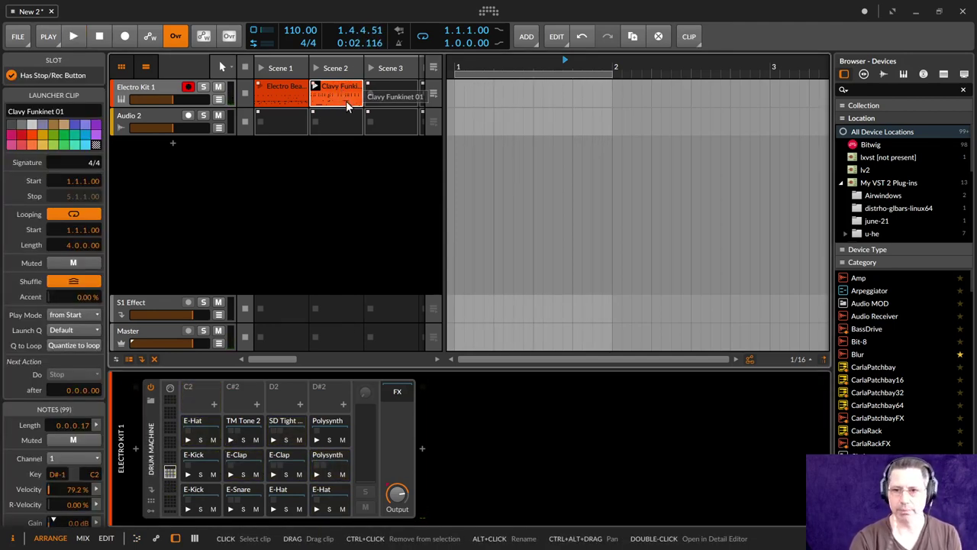
key("Delete")
left_click(355, 95)
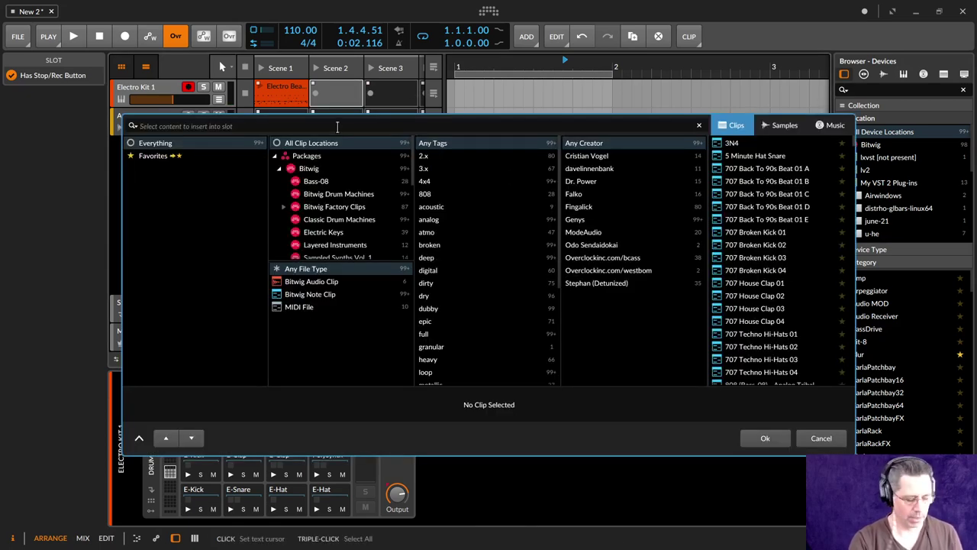
type("elect")
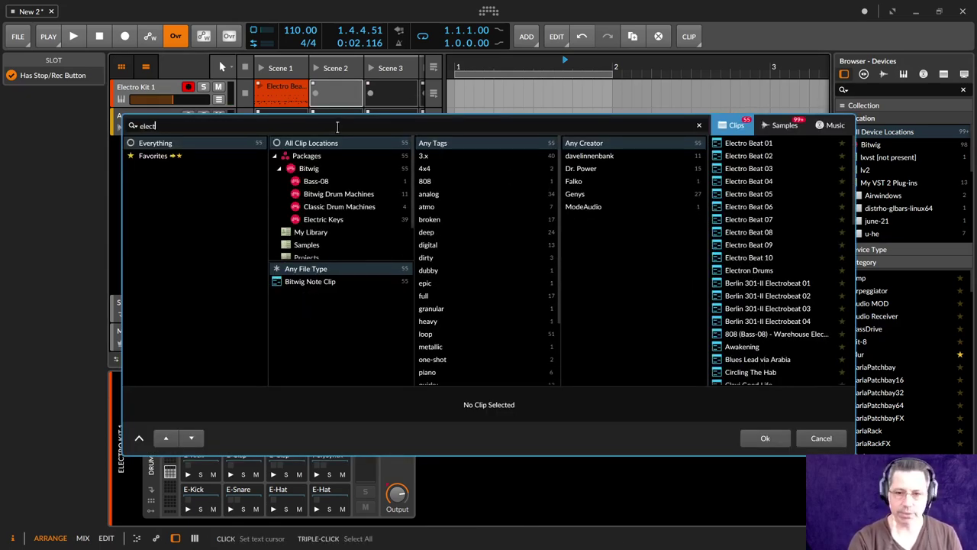
left_click(830, 156)
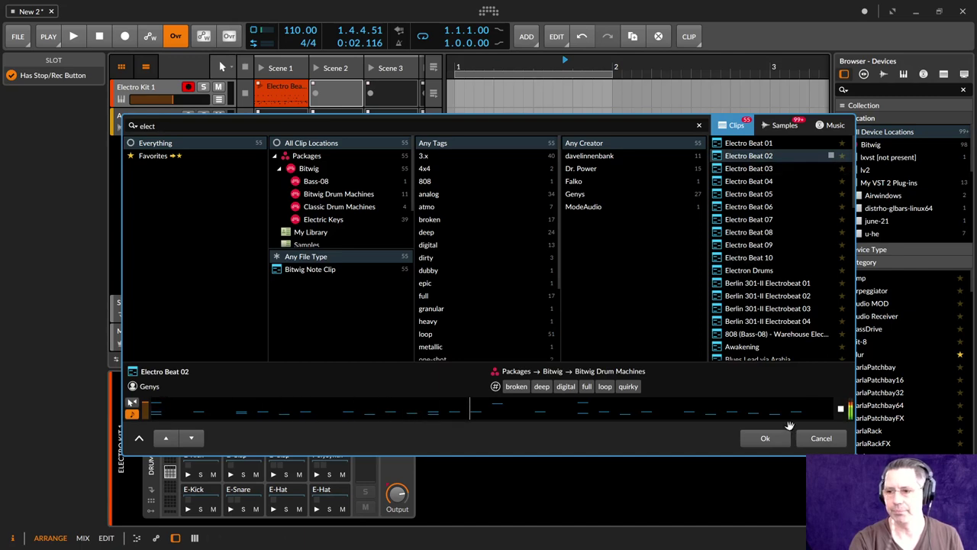
left_click(764, 439)
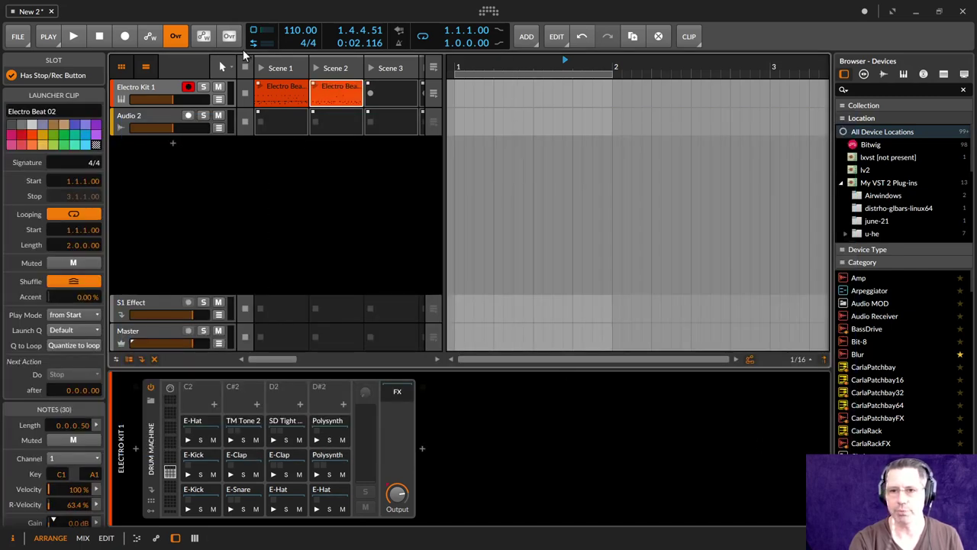
Step: Launch Electro Beat 01, switch to Electro Beat 02 and back to Electro Beat 01, and stop playback
left_click(260, 90)
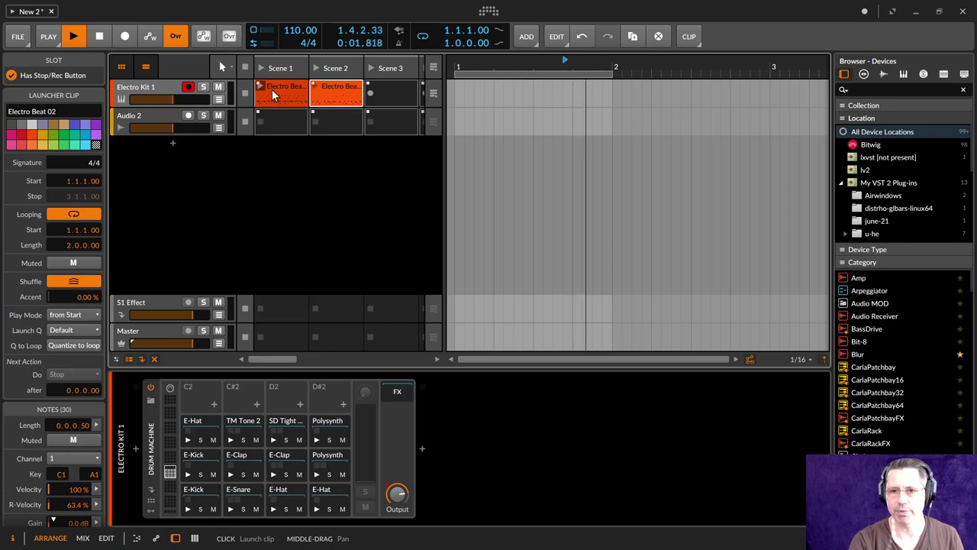
left_click(314, 88)
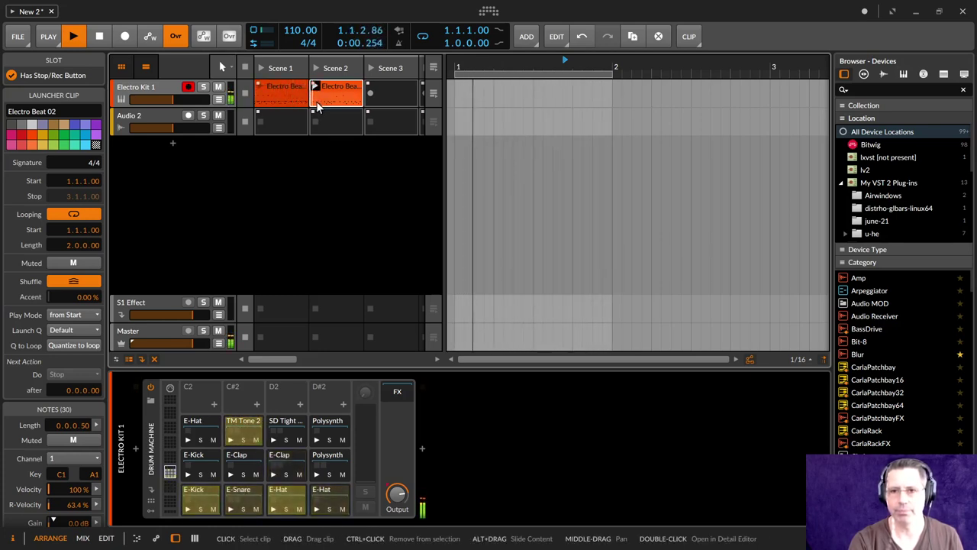
left_click(260, 90)
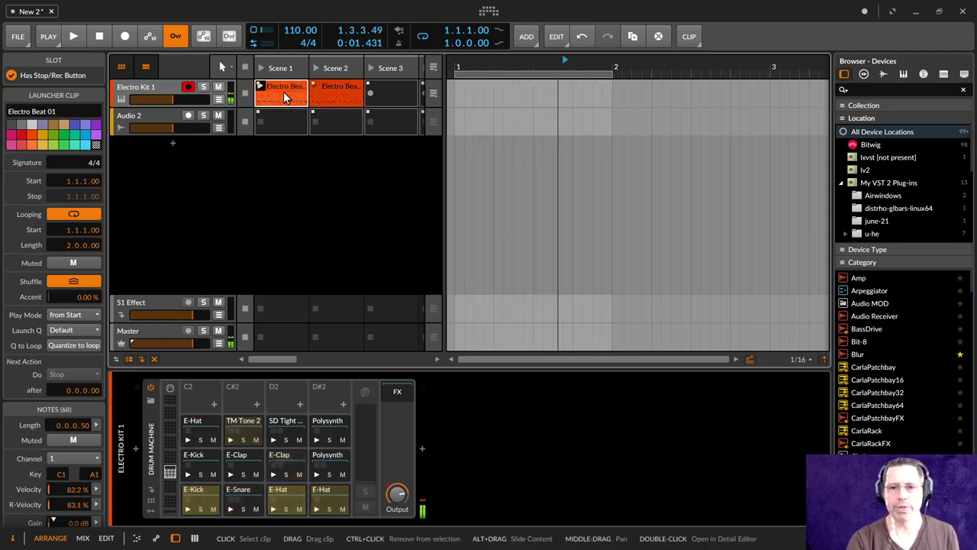
Step: Add a new instrument track below Electro Kit 1 and select it
left_click(529, 41)
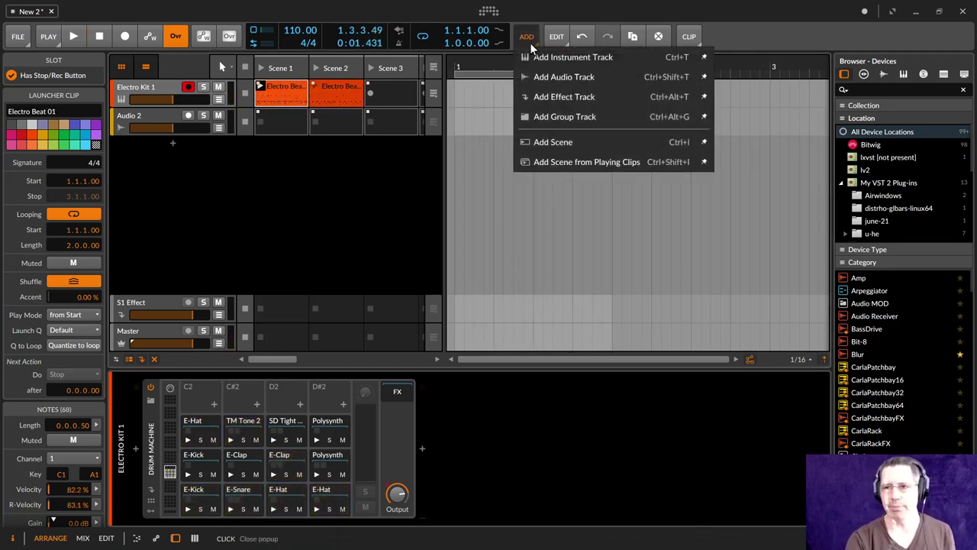
left_click(541, 64)
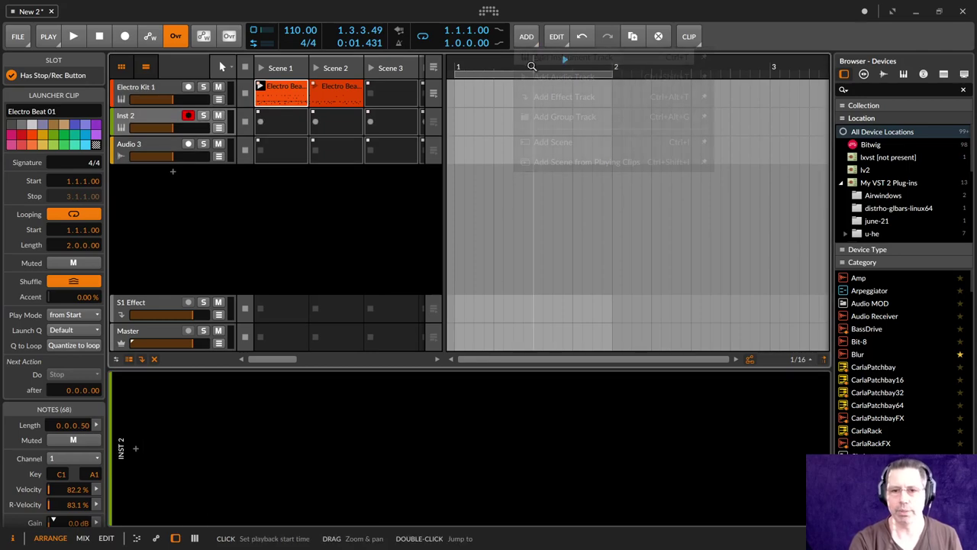
left_click(130, 117)
Step: Insert Funky Clav 01 from the Electric Keys package into the new track's Scene 1 slot and launch it alongside the beat
double_click(300, 120)
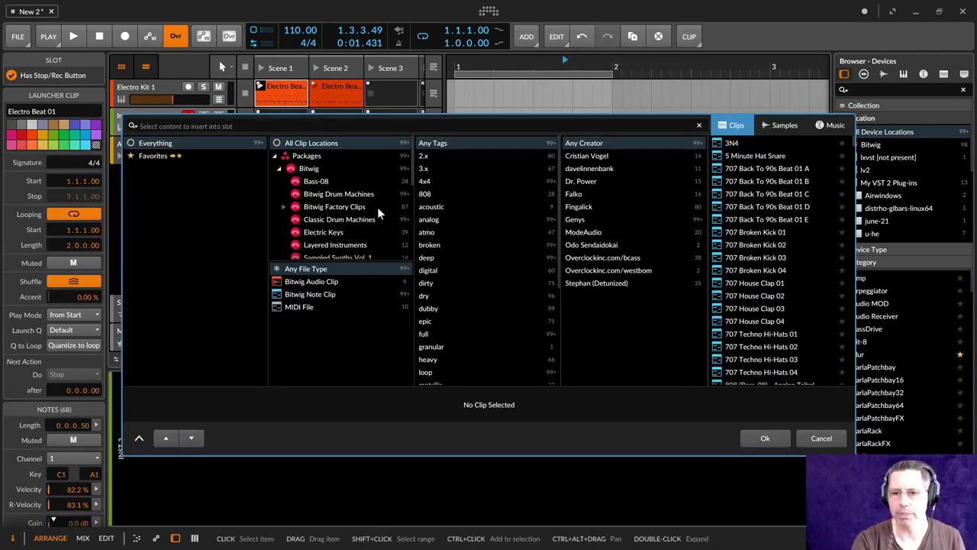
left_click(367, 232)
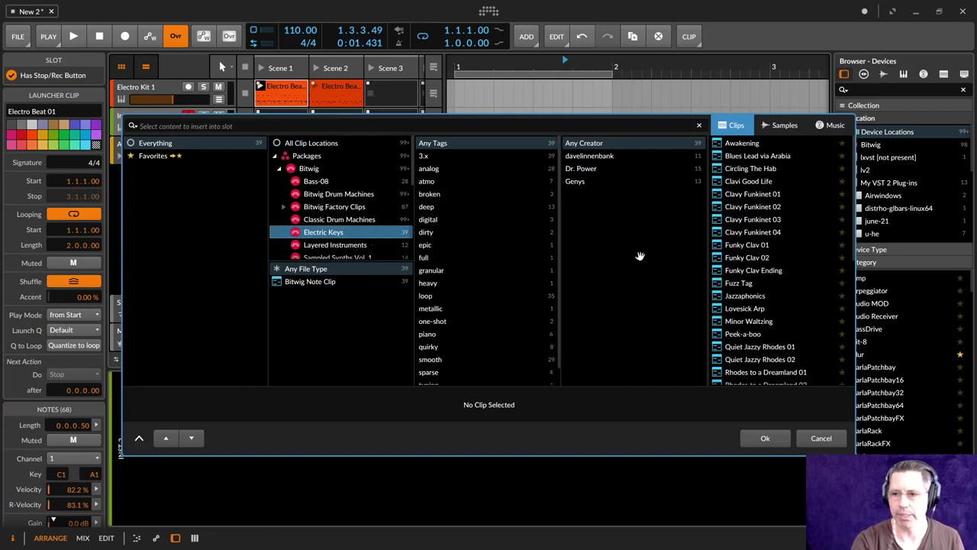
left_click(811, 194)
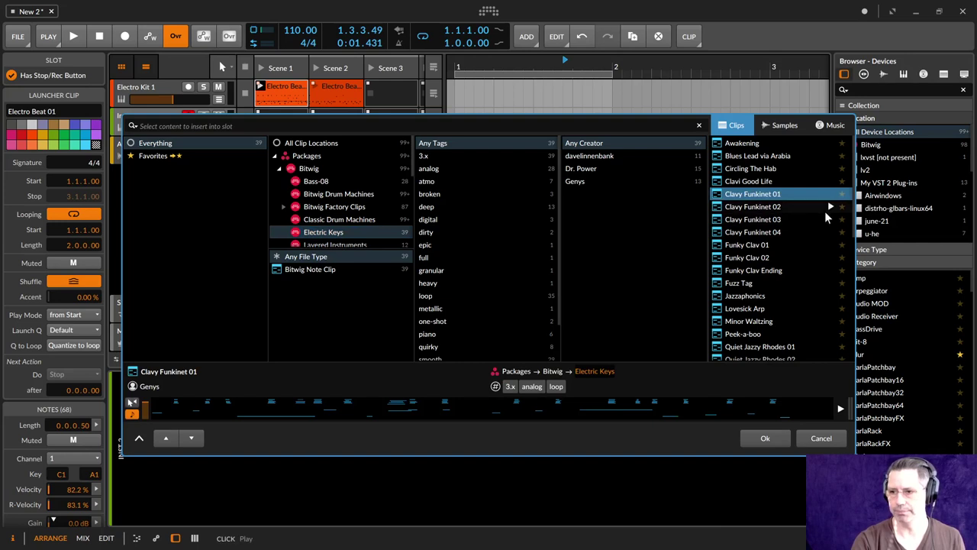
left_click(831, 244)
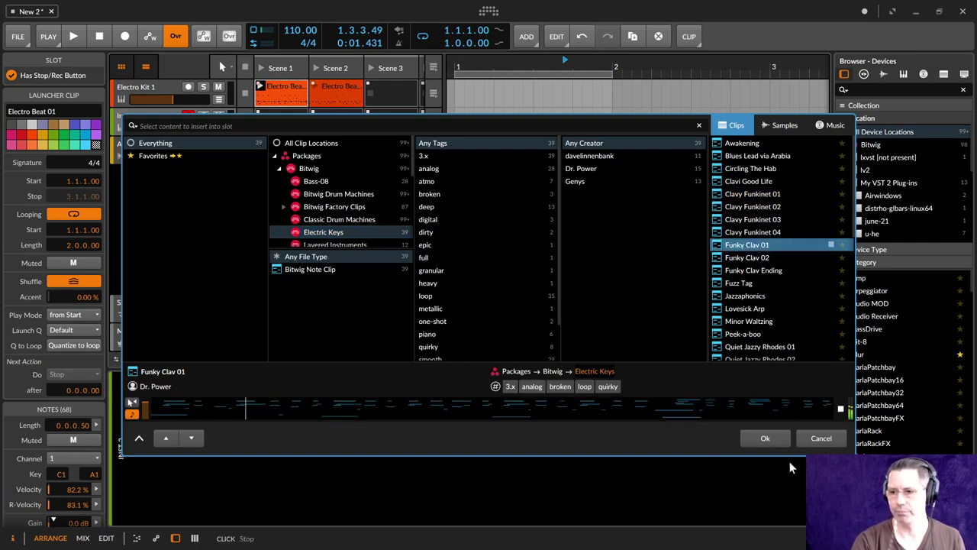
left_click(766, 438)
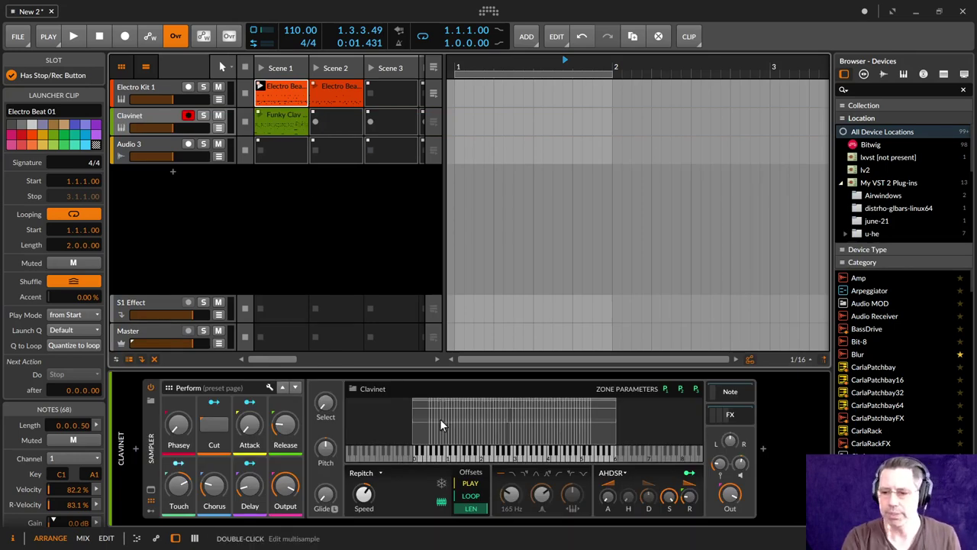
left_click(171, 115)
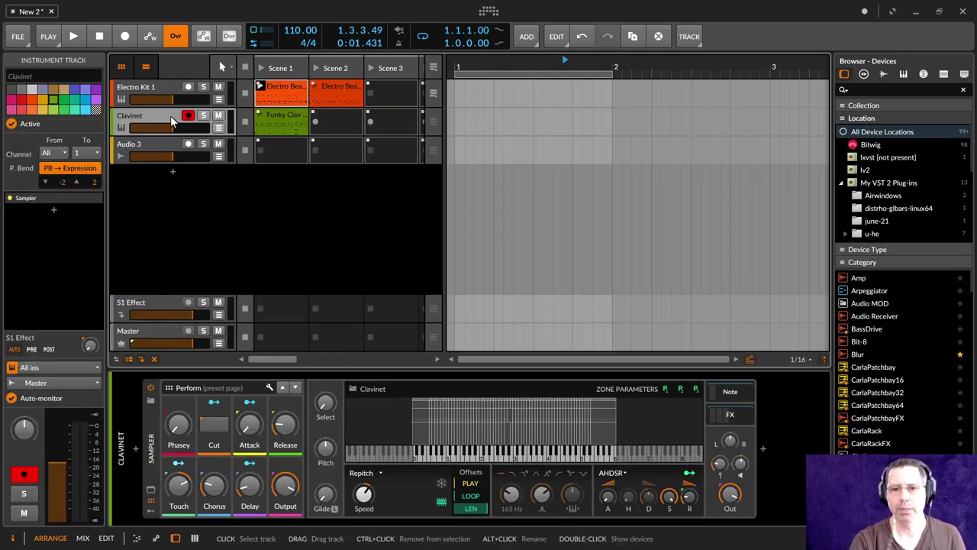
left_click(260, 120)
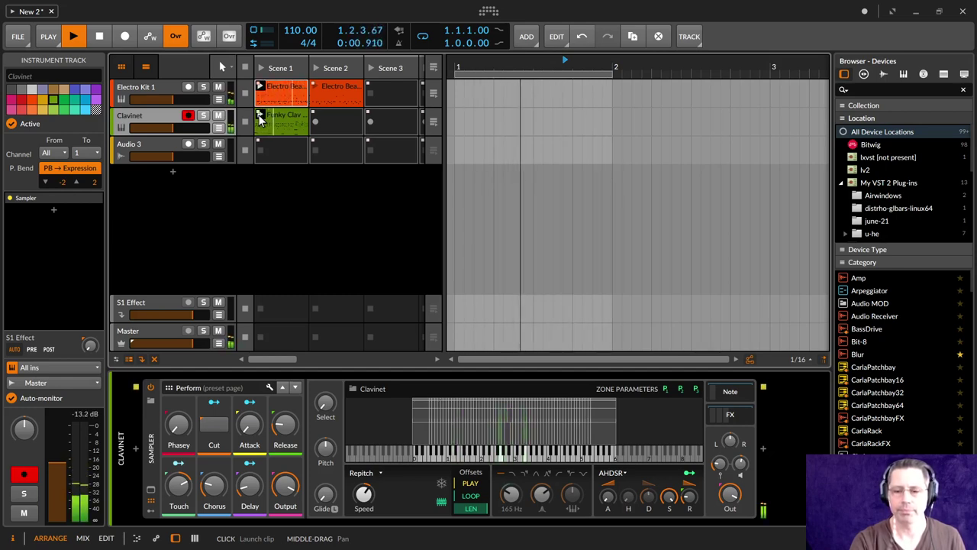
Step: Search the clip library for "funk" and insert Clavy Funkinet 03 into the Clavinet track's Scene 2 slot
left_click(355, 122)
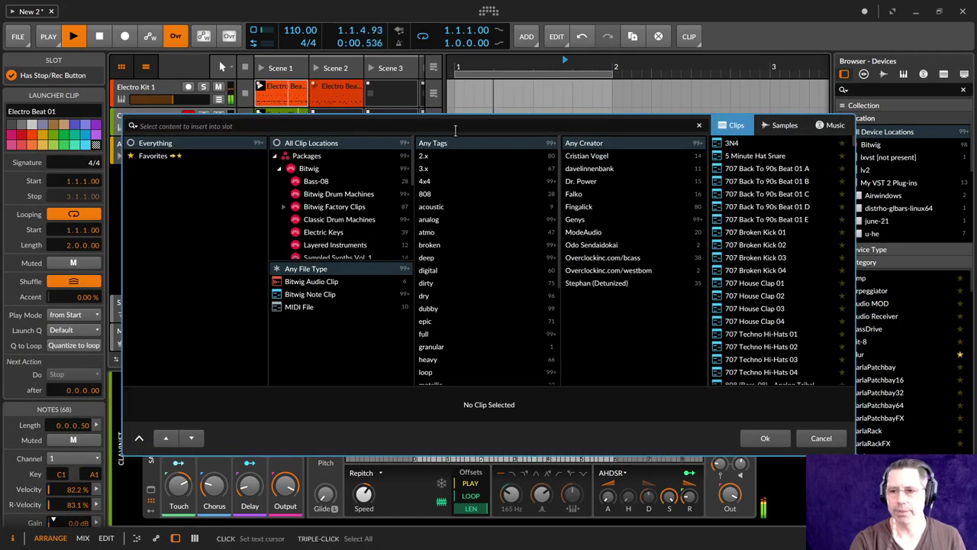
type("funk")
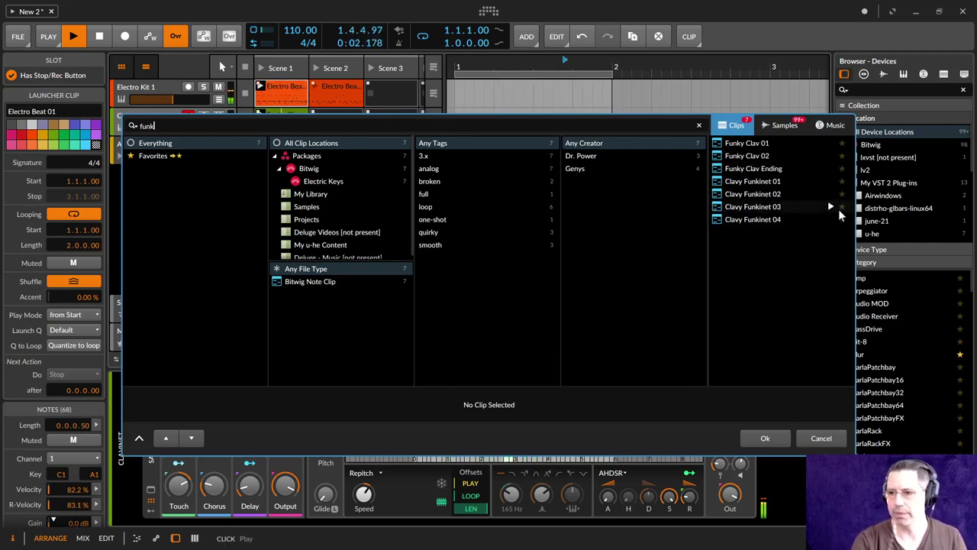
left_click(806, 206)
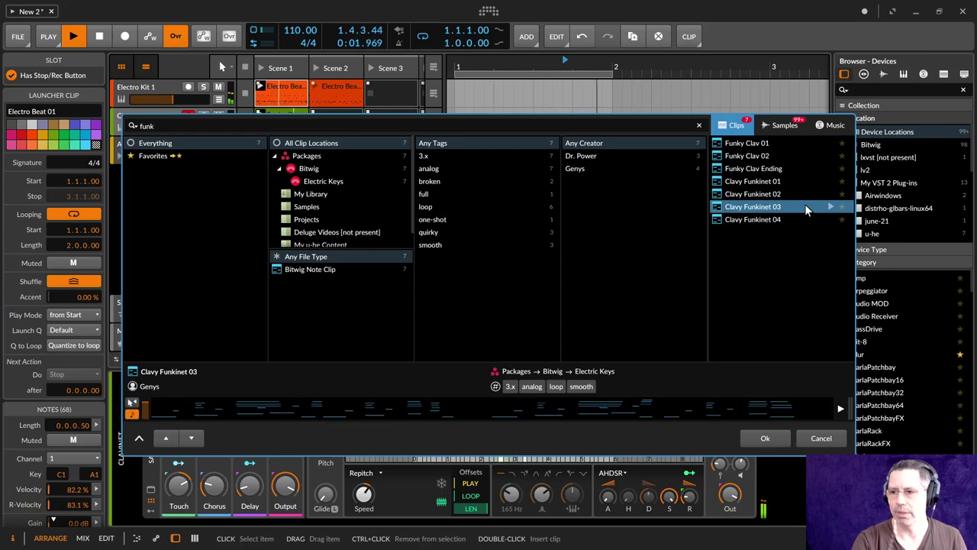
left_click(765, 439)
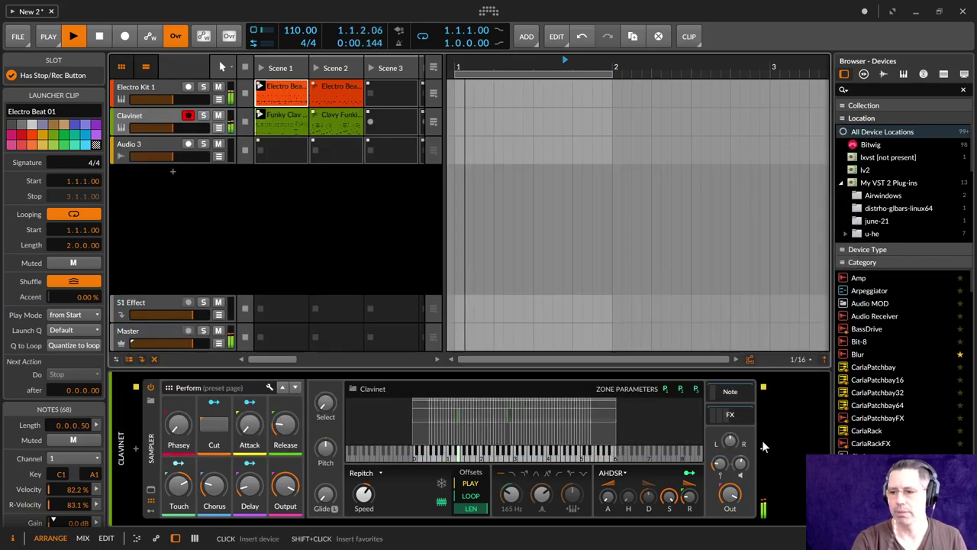
Step: Launch Clavy Funkinet 03, switch the drums to Electro Beat 02, and switch the Clavinet track back to Funky Clav 01
left_click(316, 120)
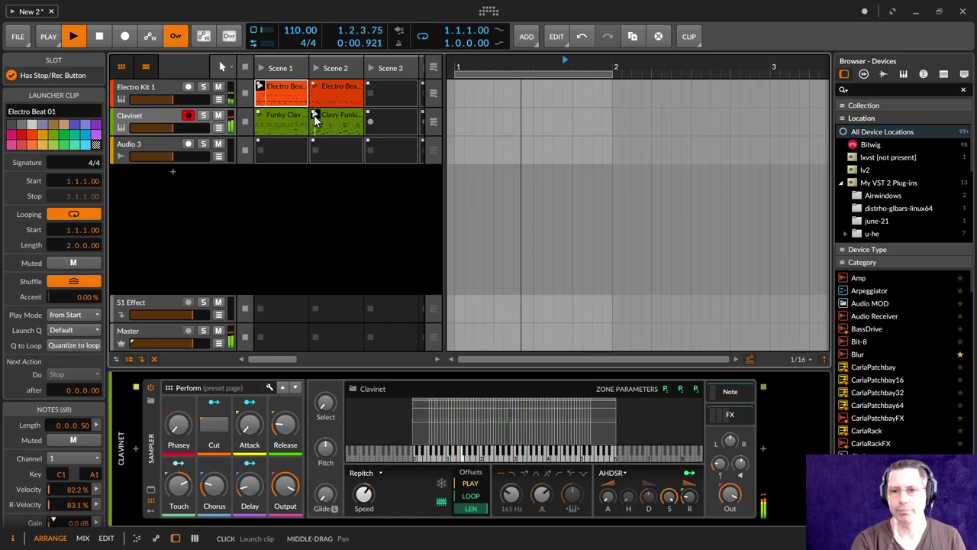
left_click(315, 90)
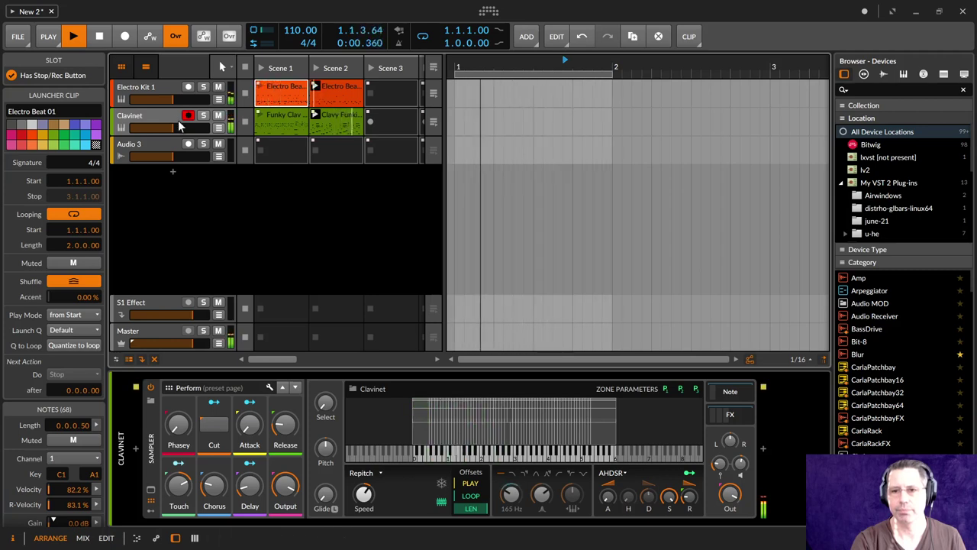
left_click(260, 115)
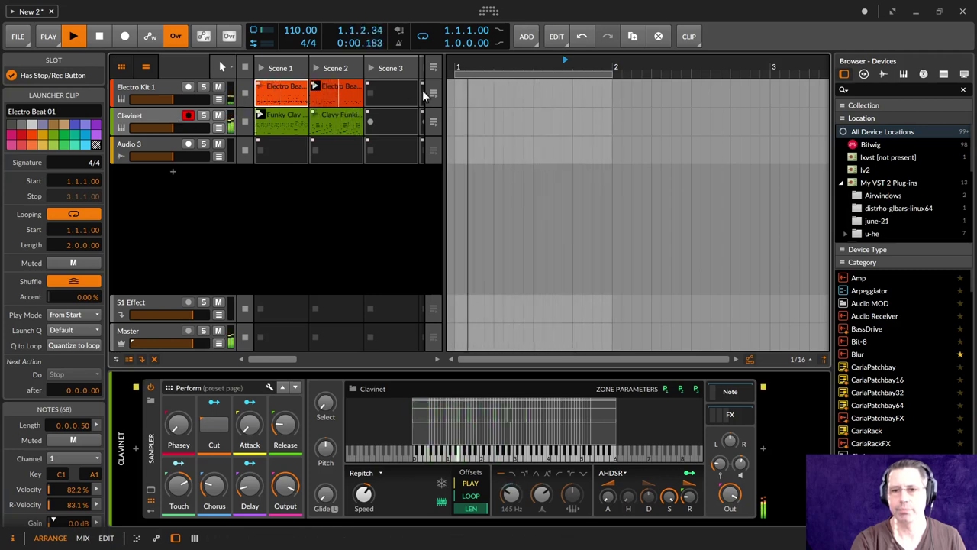
Step: Search the clip library for "clav", widen the Scene 1 and Scene 2 columns, and insert Clavy Funkinet 03 into the Clavinet track's Scene 3 slot
left_click(411, 122)
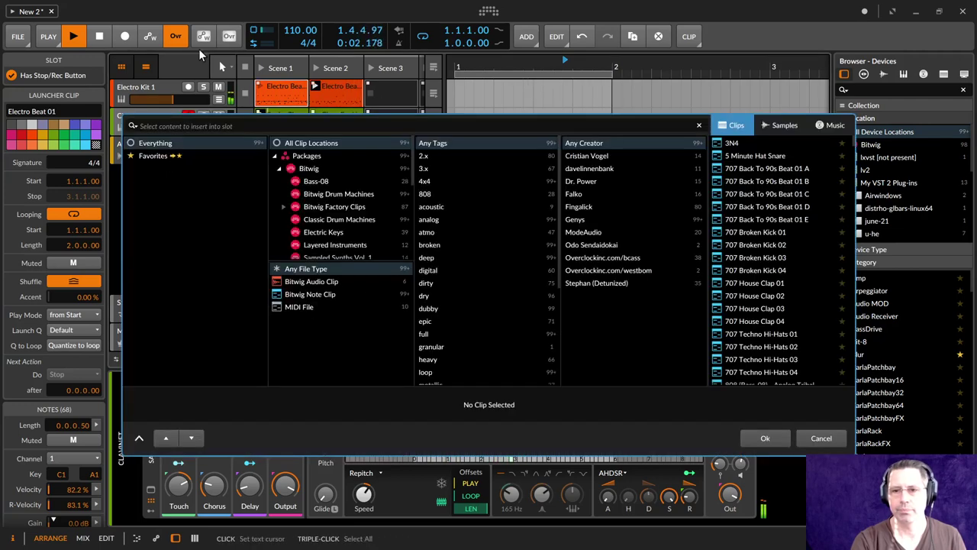
type("clav")
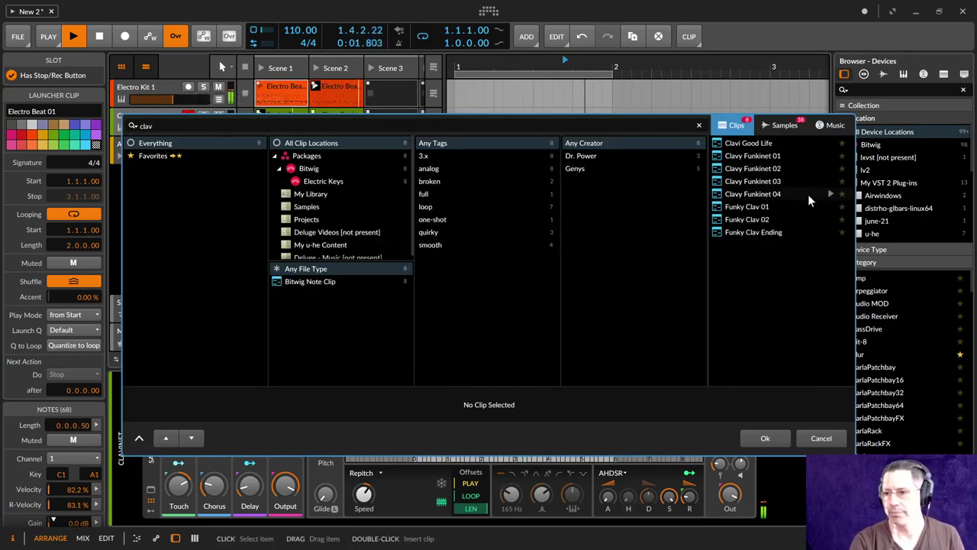
left_click(814, 196)
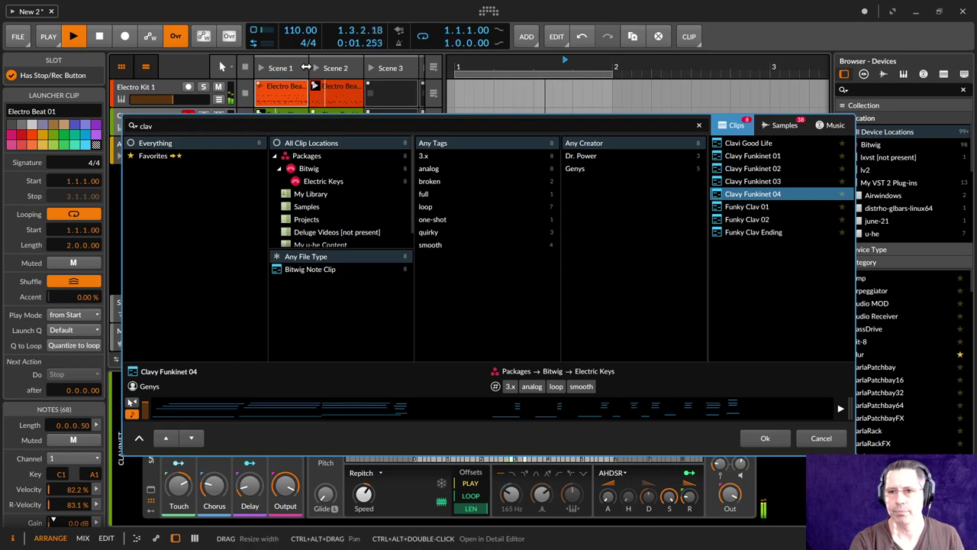
left_click_drag(310, 68, 330, 69)
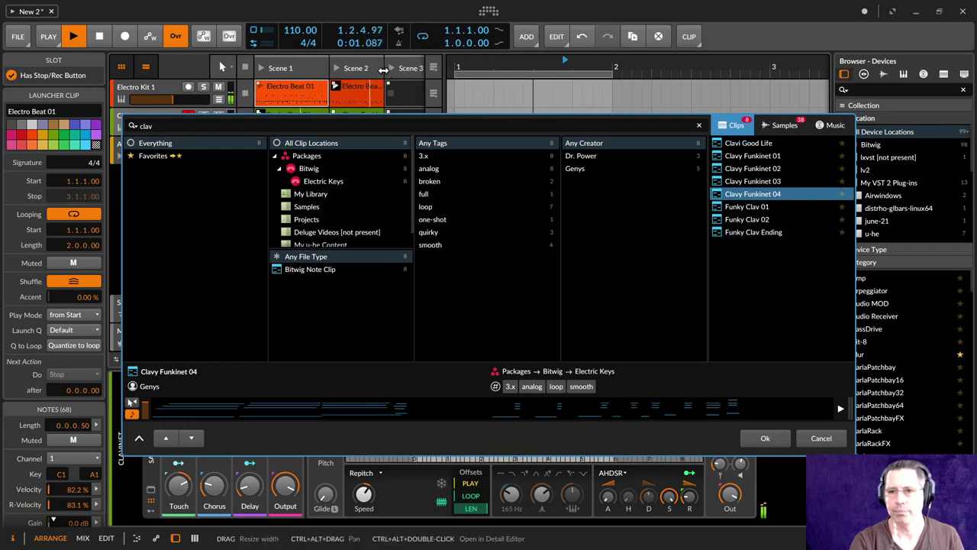
left_click_drag(381, 69, 403, 69)
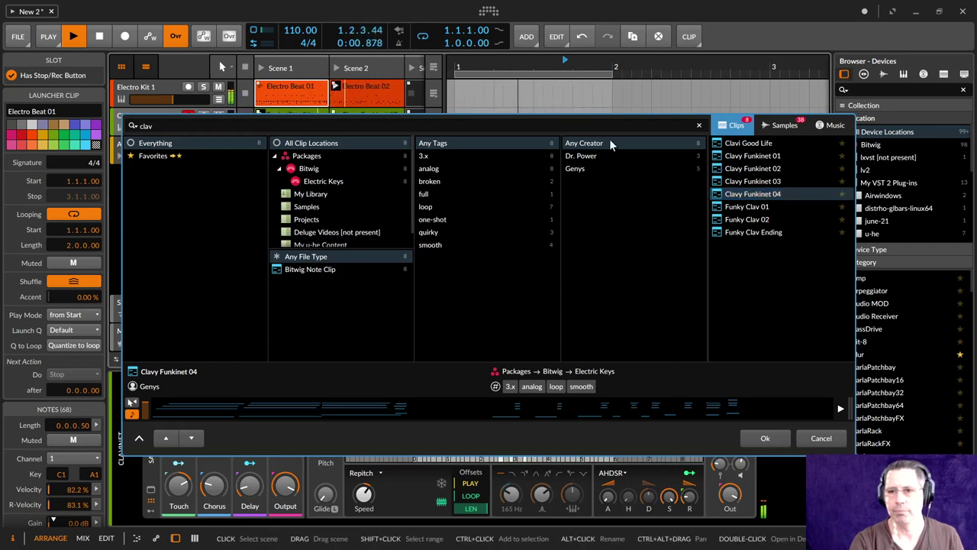
double_click(791, 183)
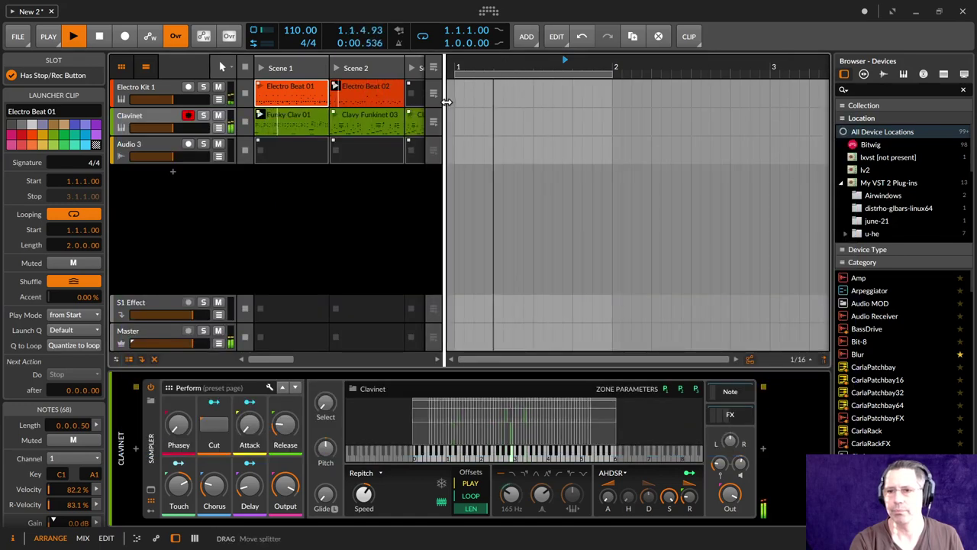
Step: Widen the launcher area and the Scene 3 column, and delete the duplicate Clavy Funkinet 03 clip from Scene 3
left_click_drag(445, 107, 517, 107)
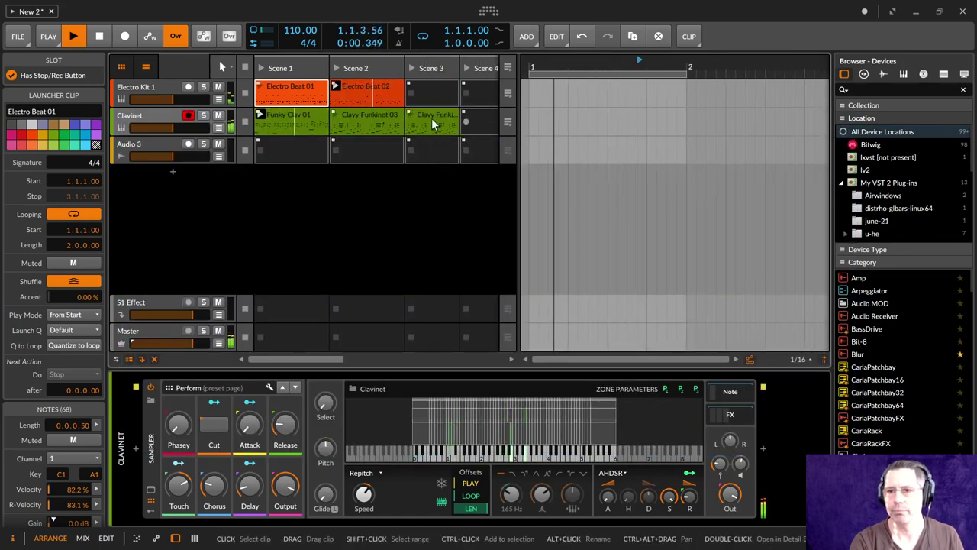
left_click_drag(459, 68, 480, 68)
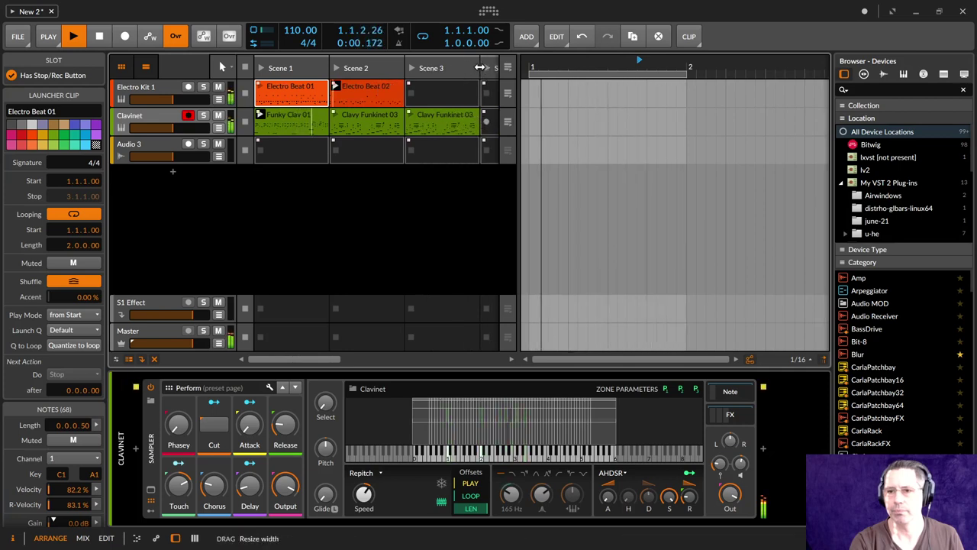
left_click(442, 120)
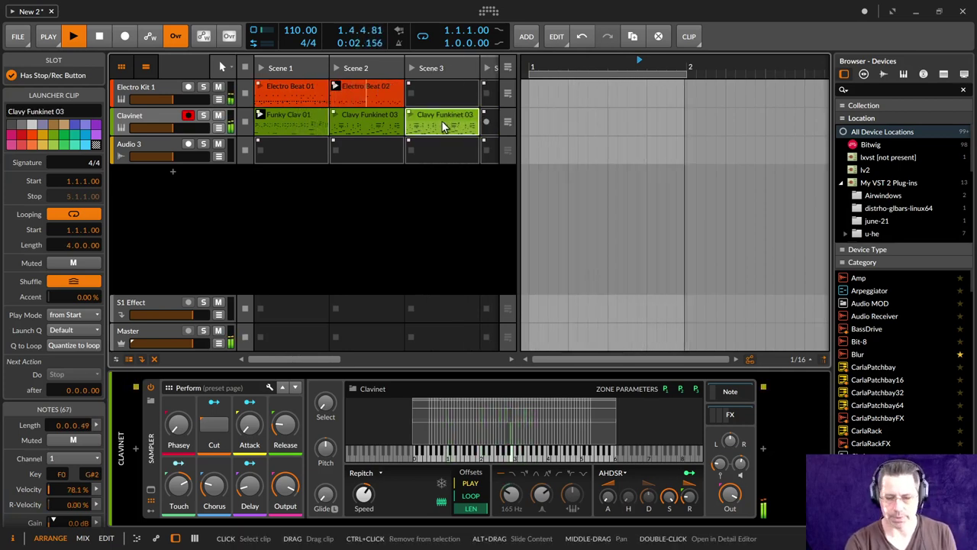
key("Delete")
Step: Search the clip library for "clav" and insert Clavy Funkinet 02 into the Clavinet track's Scene 3 slot
left_click(473, 122)
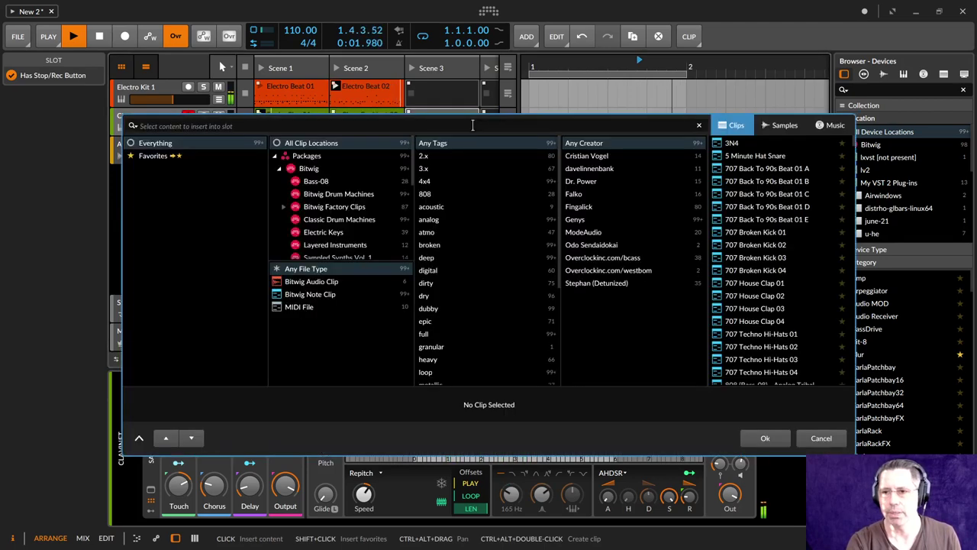
type("clav")
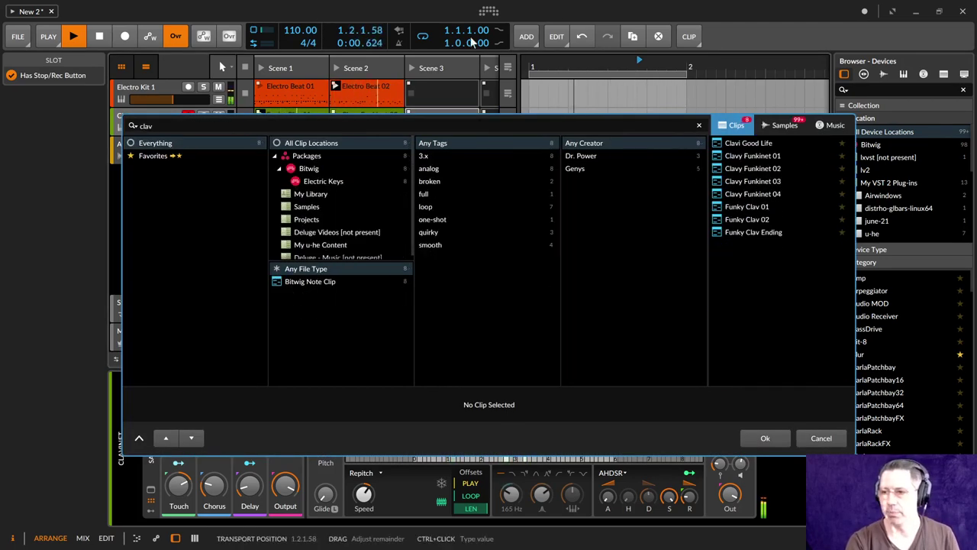
double_click(791, 168)
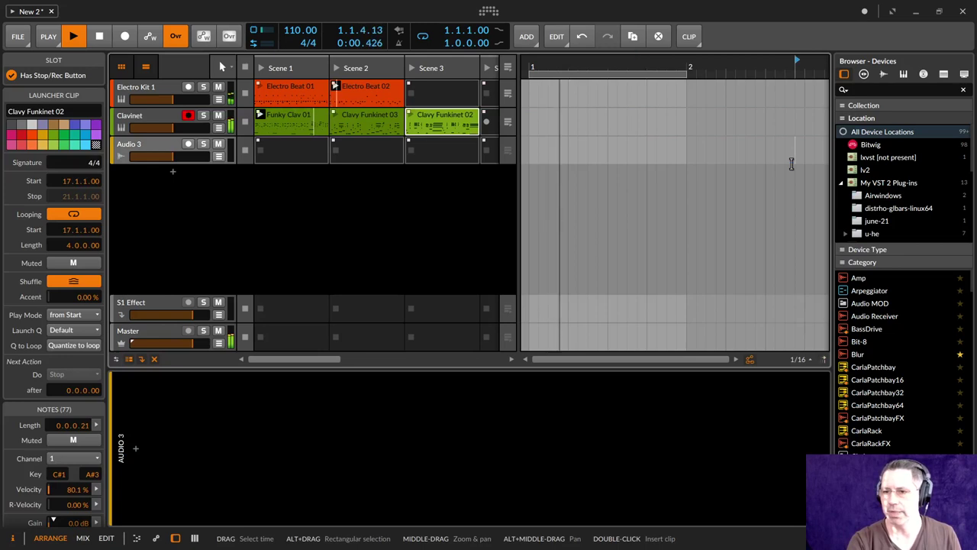
Step: Launch Clavy Funkinet 02 with Electro Beat 01, switch to Clavy Funkinet 03 with Electro Beat 02, and return to Funky Clav 01
left_click(410, 114)
left_click(261, 87)
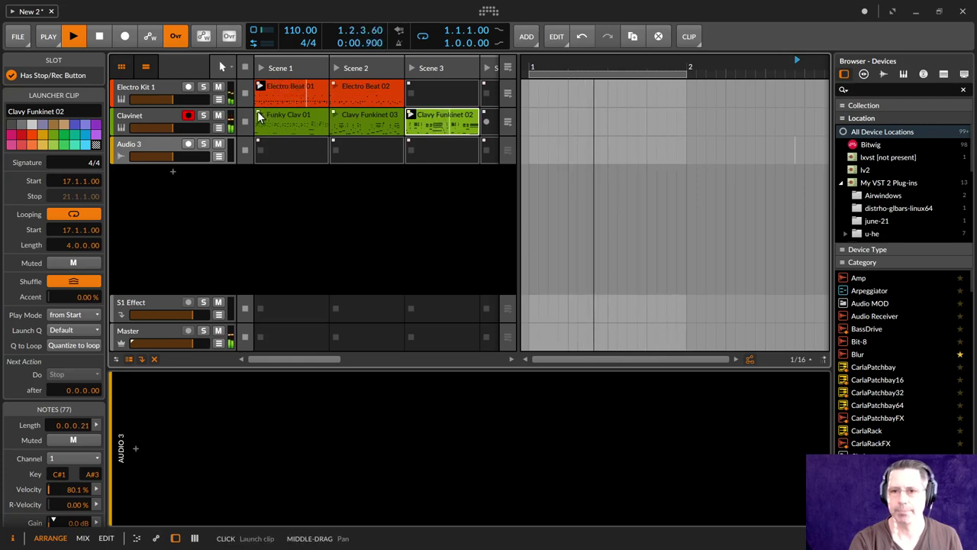
left_click(332, 115)
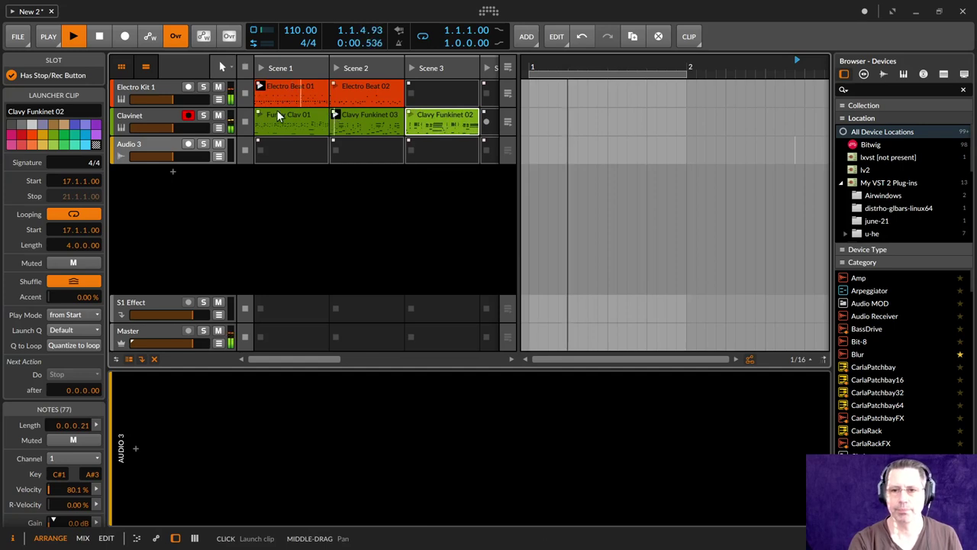
left_click(337, 86)
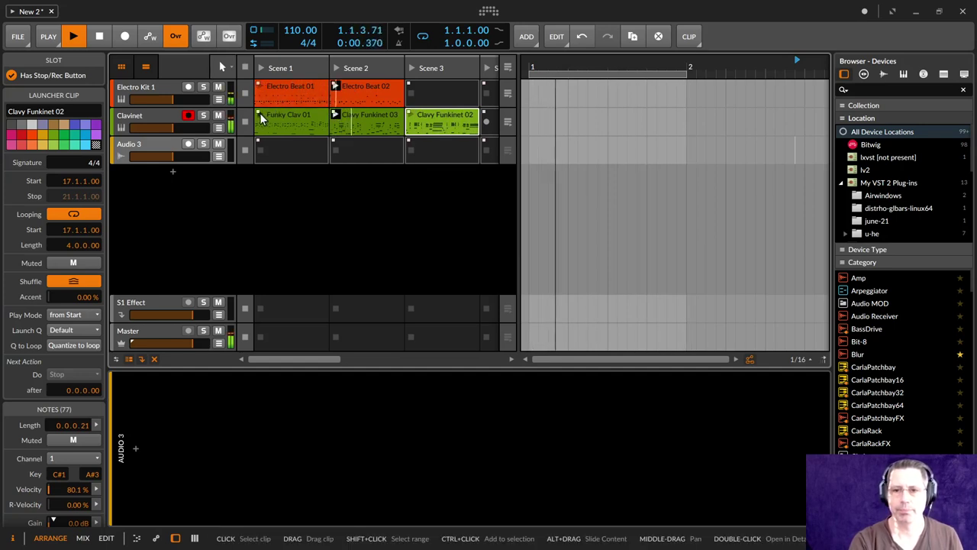
left_click(257, 114)
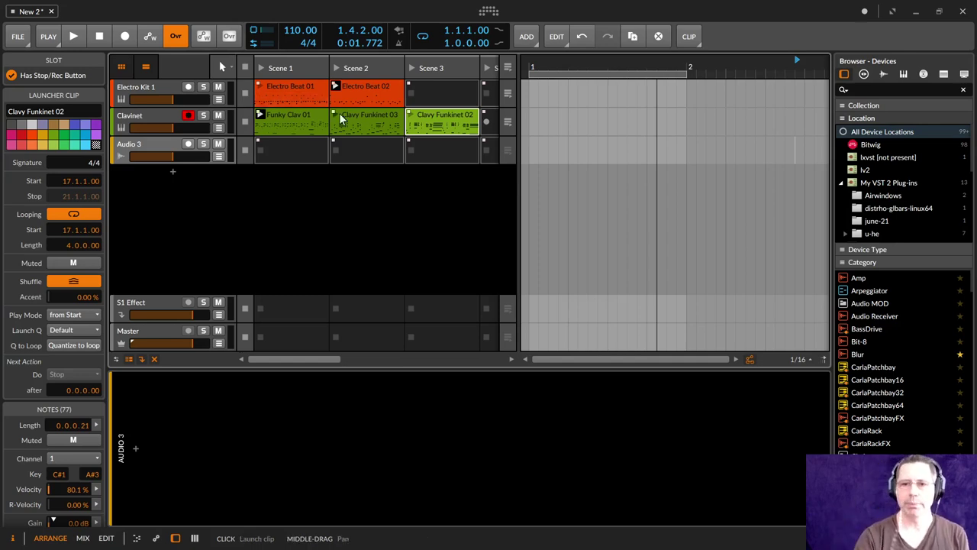
Step: Examine the options for saving the Electro Beat 02 clip to the library, and close them without saving
left_click(351, 86)
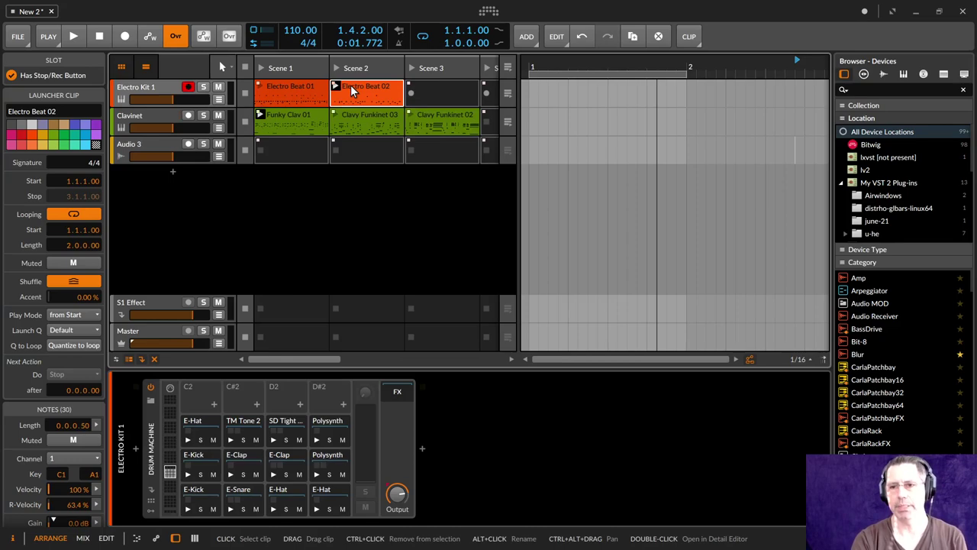
right_click(351, 85)
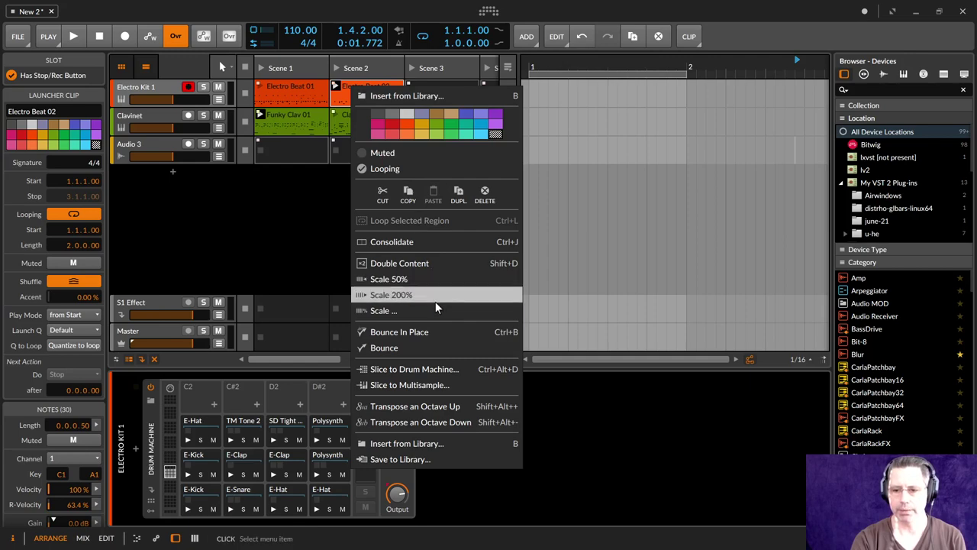
left_click(442, 462)
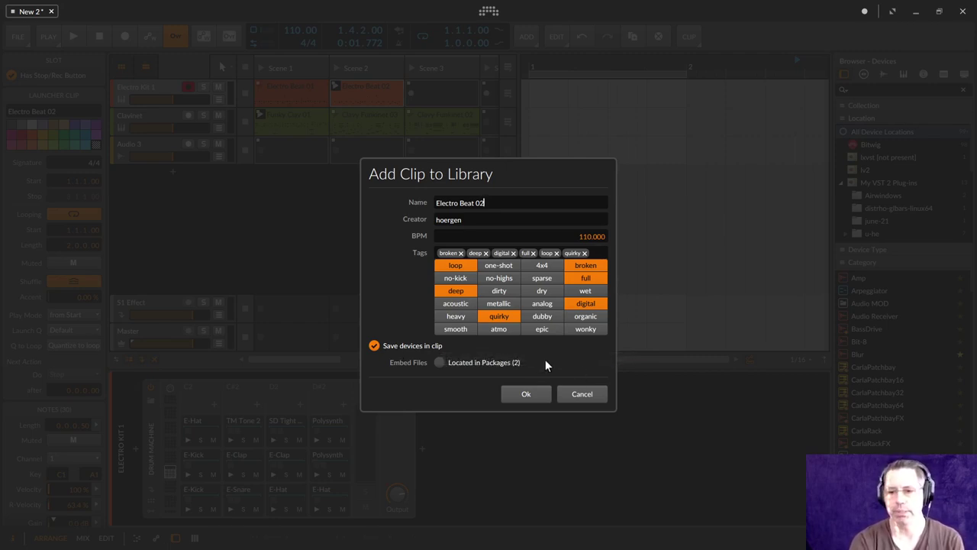
left_click(583, 393)
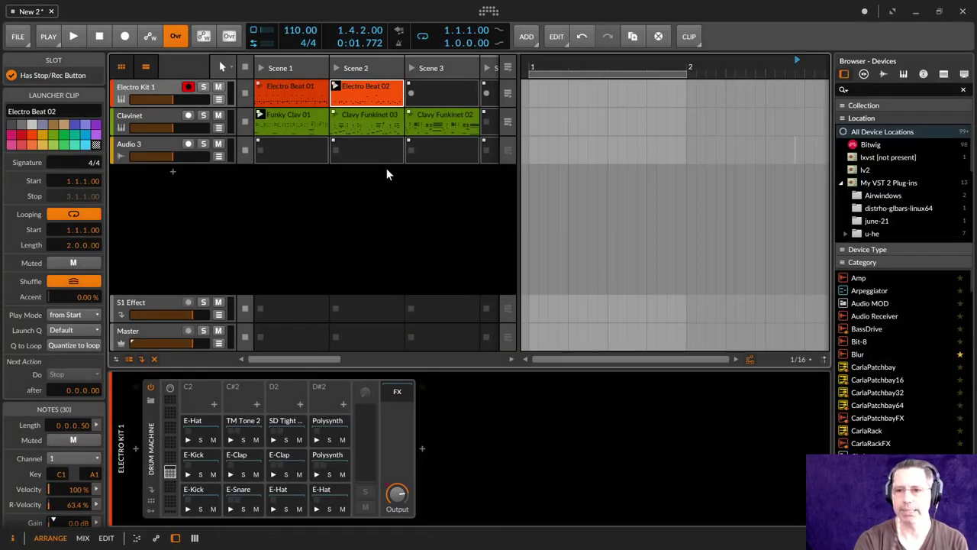
Step: Group the Electro Kit 1 and Clavinet tracks
left_click(369, 152)
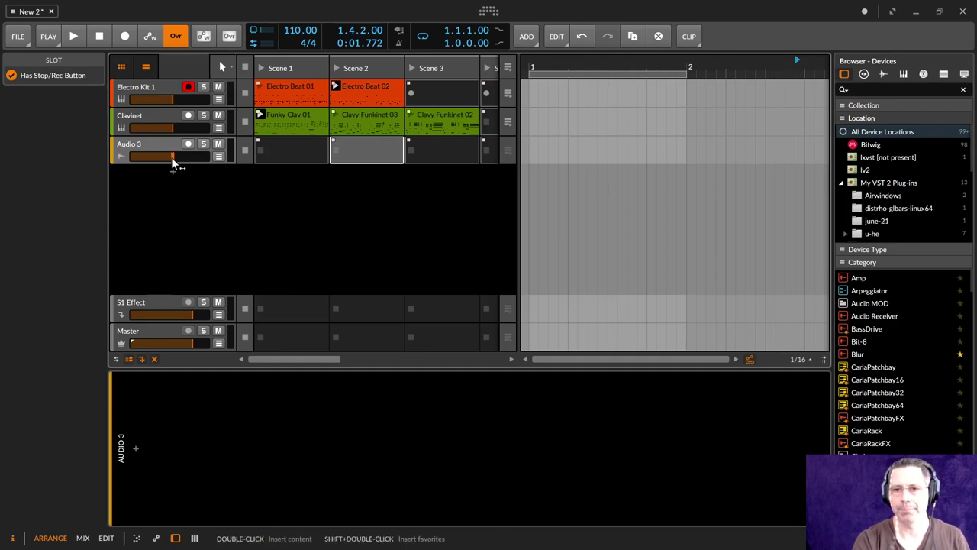
left_click(158, 124)
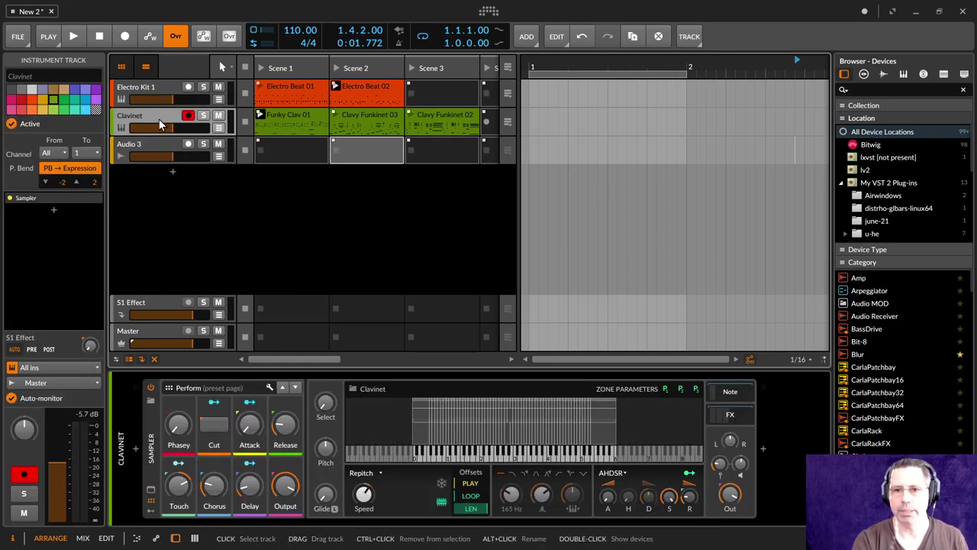
left_click(159, 90, "ctrl")
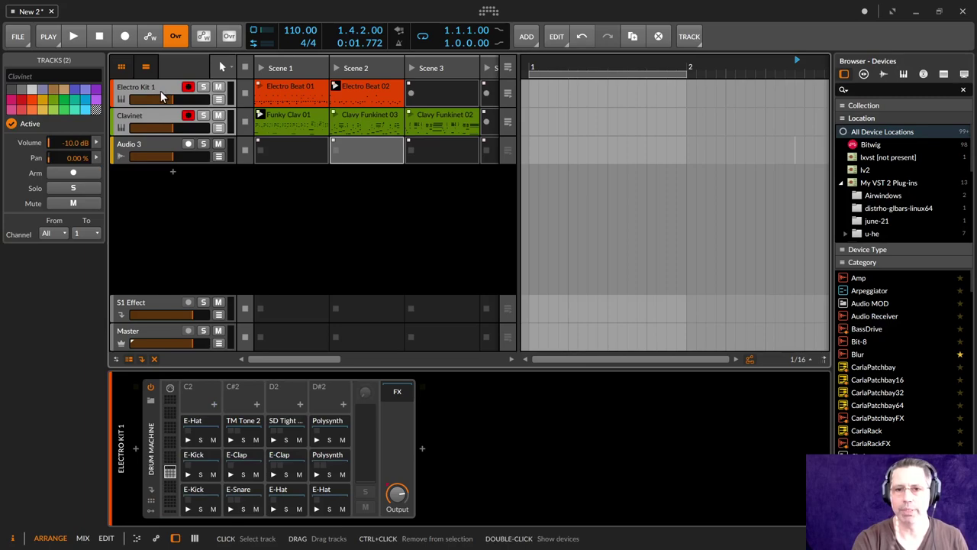
right_click(161, 91)
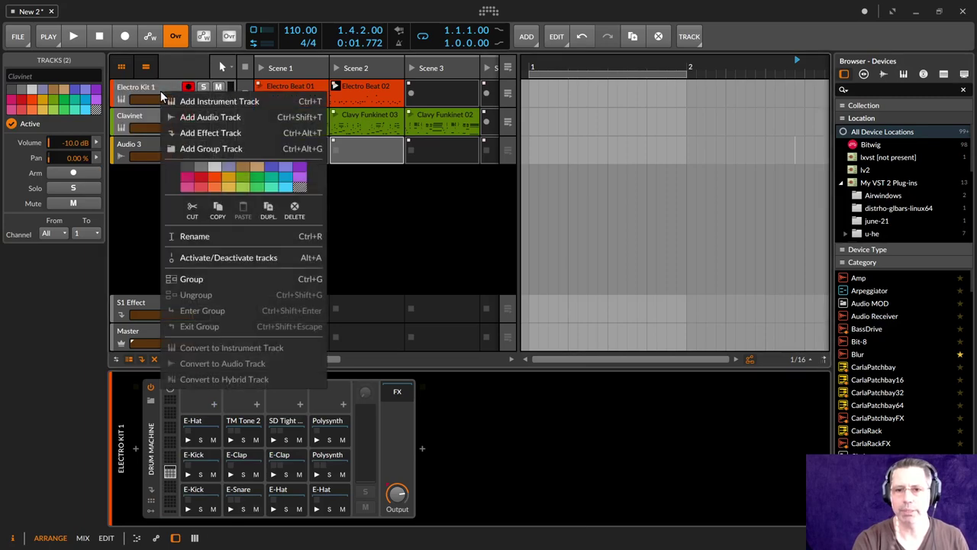
left_click(217, 279)
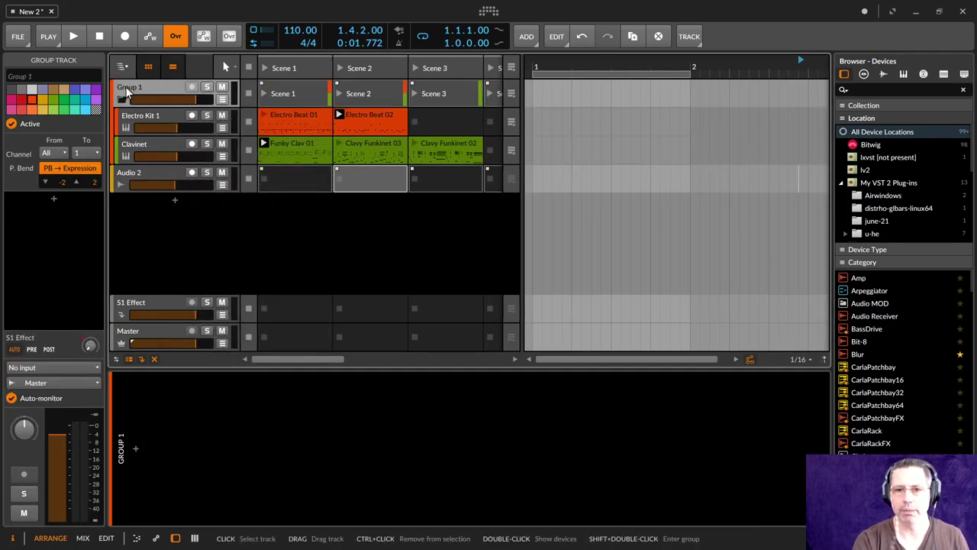
Step: Rename the group track Hauptmelodie, and collapse and expand it
left_click(132, 88, "alt")
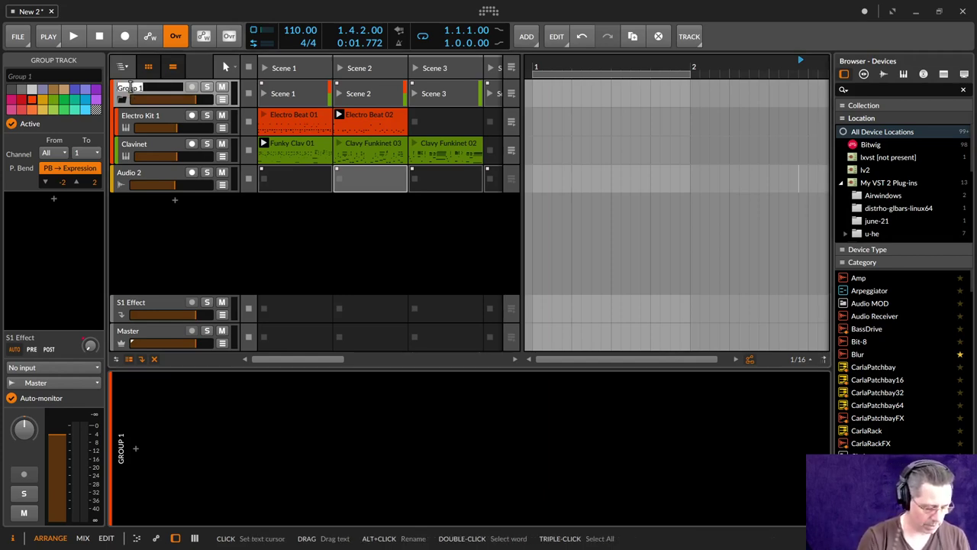
type("Hauptmelodie")
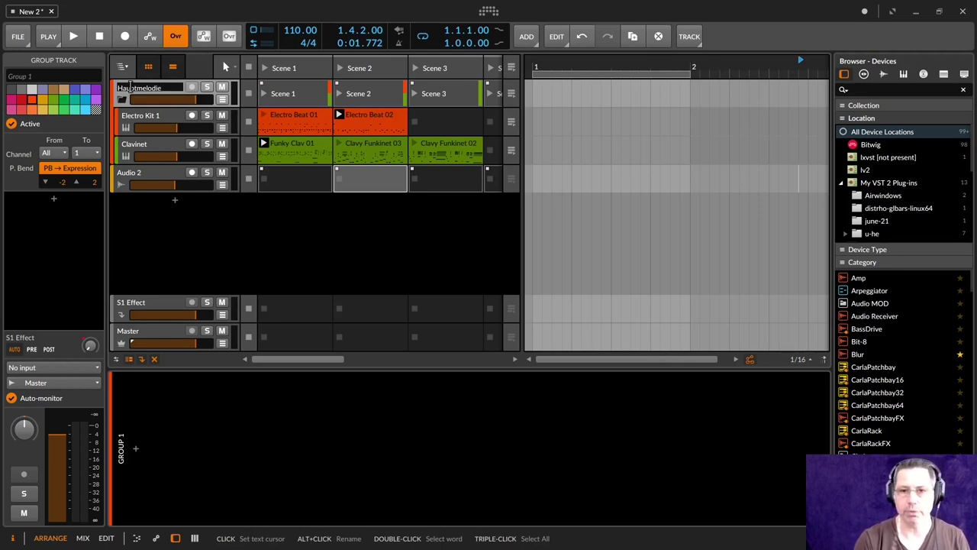
key("Return")
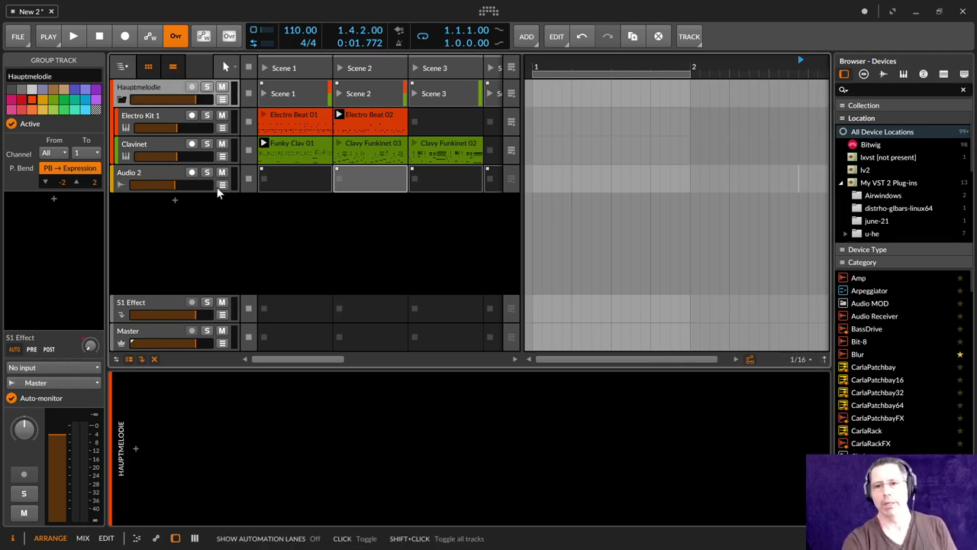
left_click(121, 101)
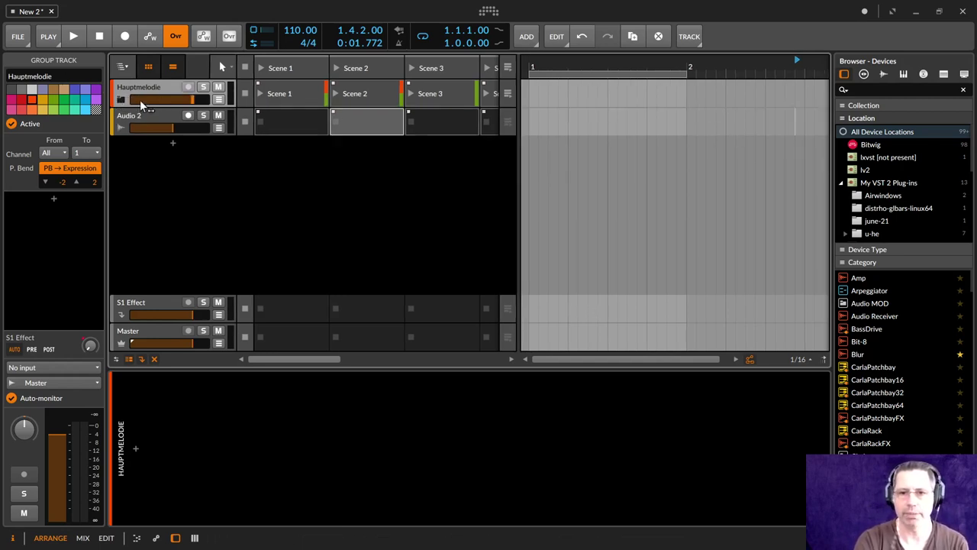
left_click(121, 101)
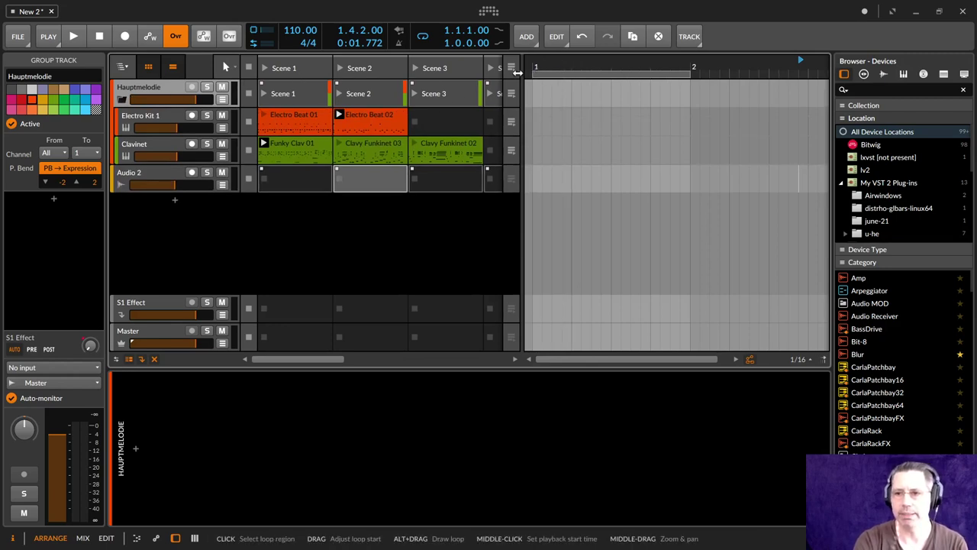
Step: Widen the launcher area to show Scenes 4 and 5, and undo the renaming and grouping of the two tracks
left_click_drag(523, 70, 596, 69)
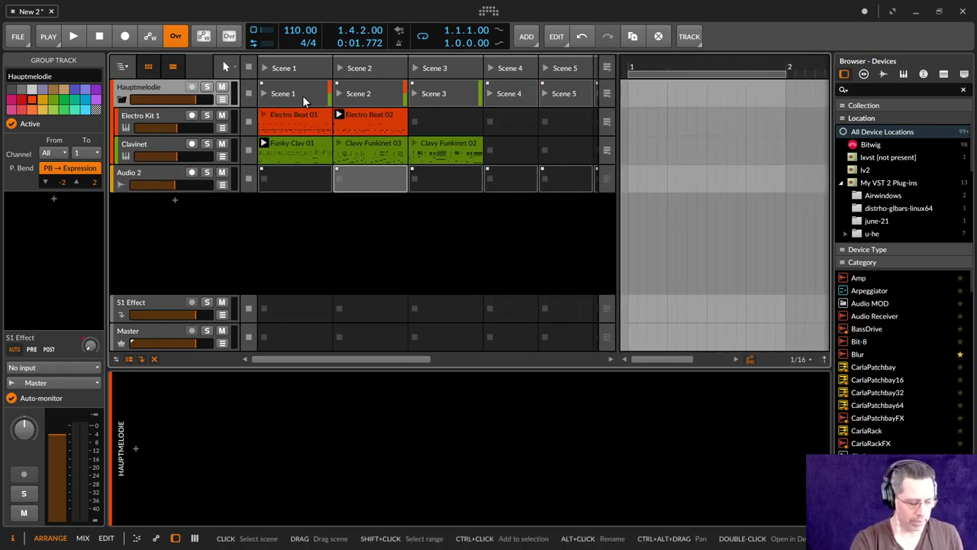
key("ctrl+z")
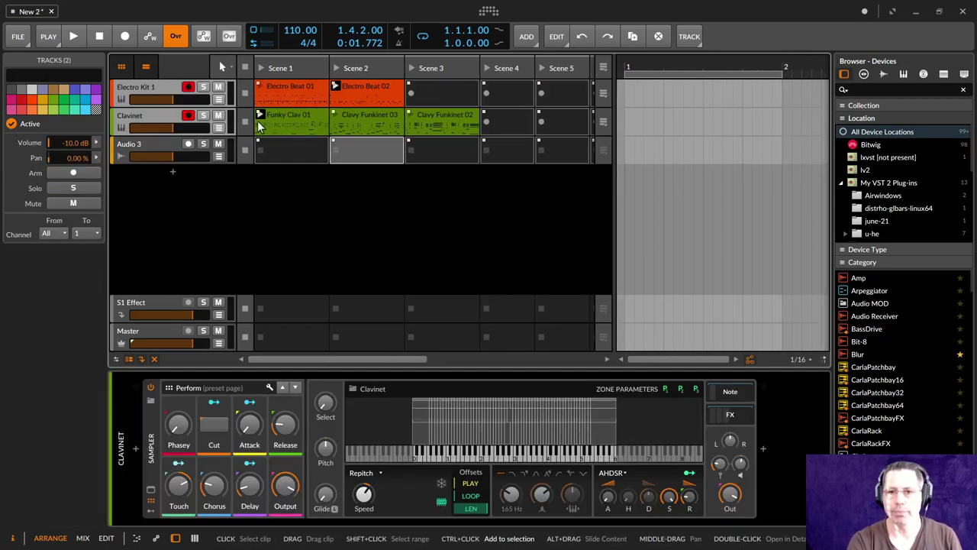
left_click(326, 237)
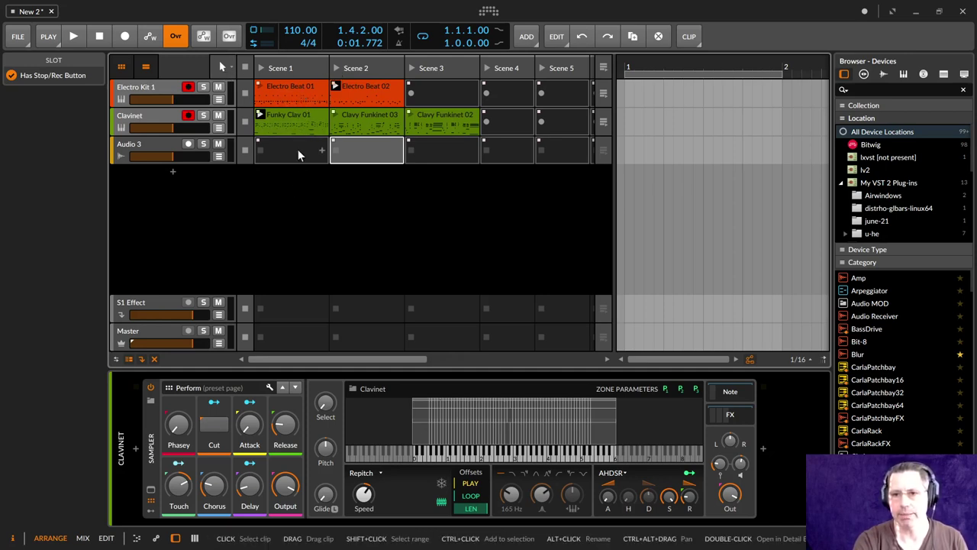
Step: Launch the whole of Scene 1 and lower the Master track's volume
left_click(261, 71)
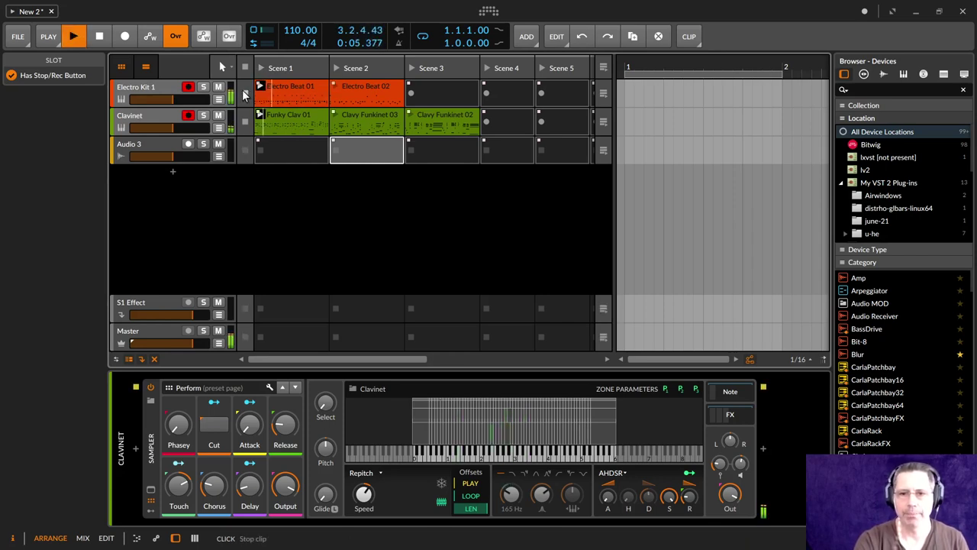
left_click_drag(183, 344, 157, 344)
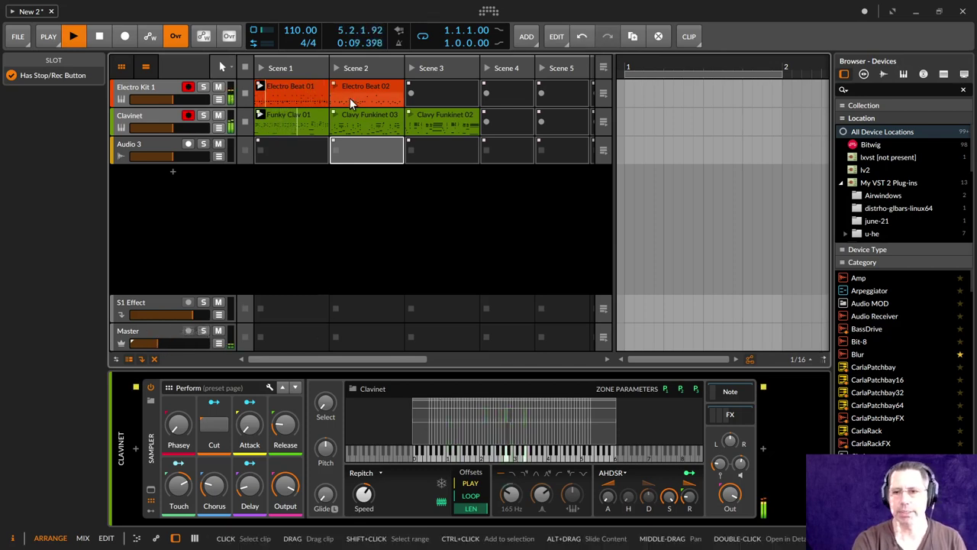
Step: Launch the whole of Scene 2, and move its Electro Beat 02 clip into Scene 3 and back again
left_click(345, 70)
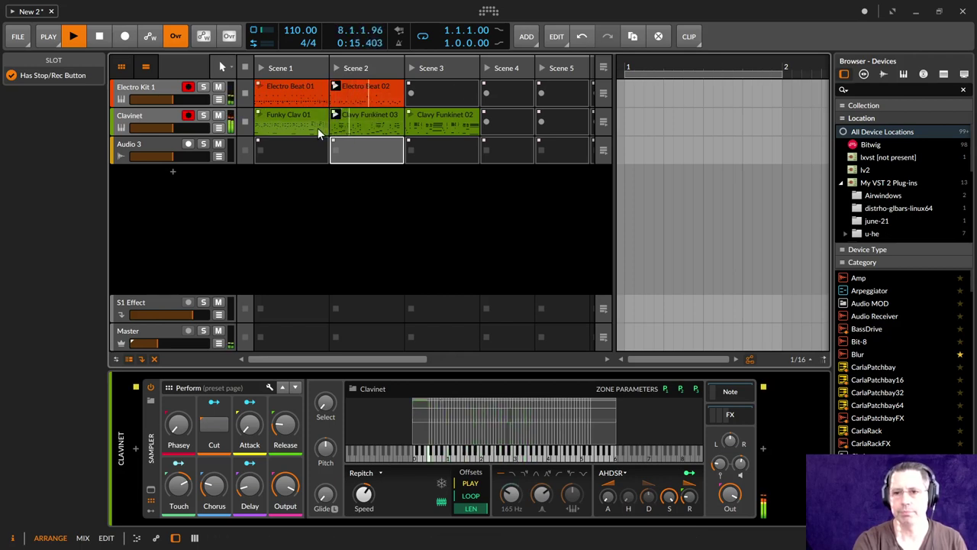
left_click(361, 87)
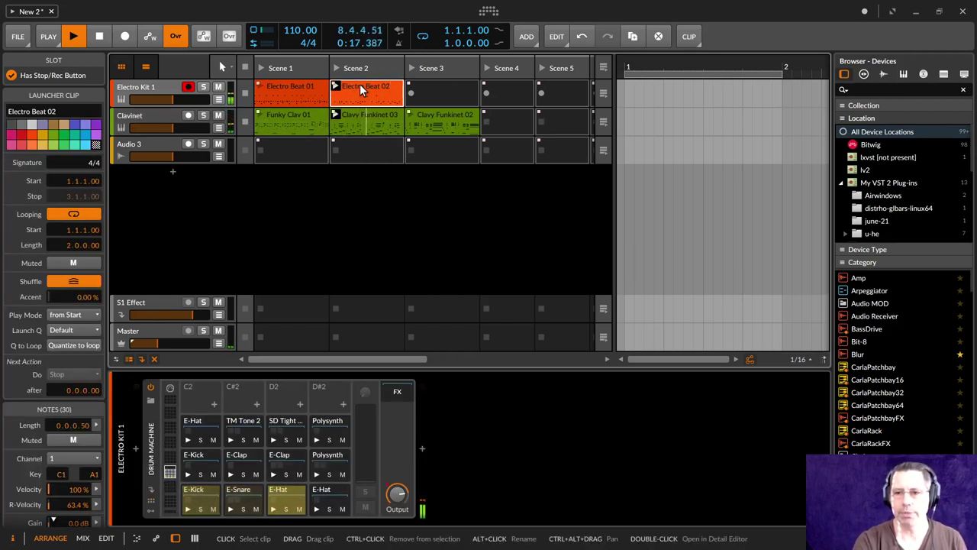
left_click_drag(364, 89, 429, 96)
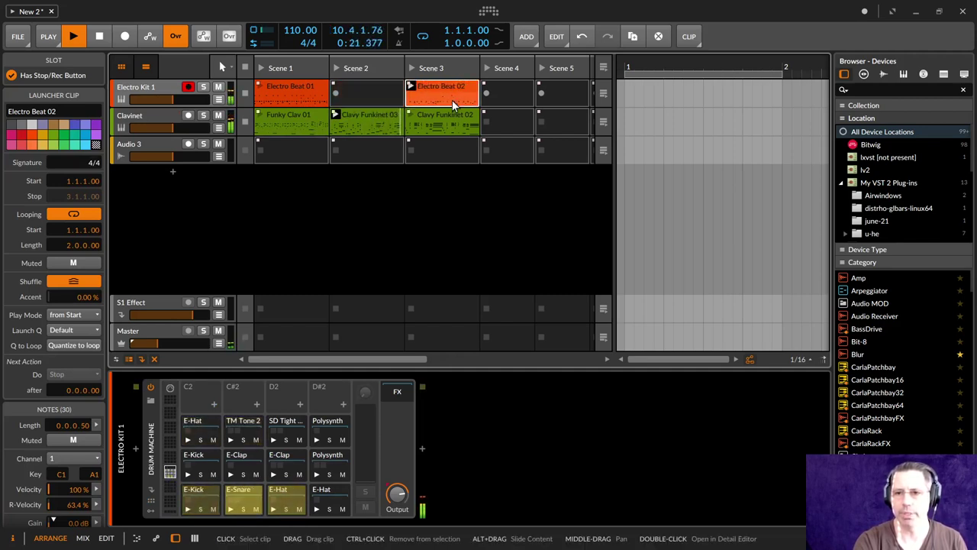
left_click_drag(453, 105, 371, 92)
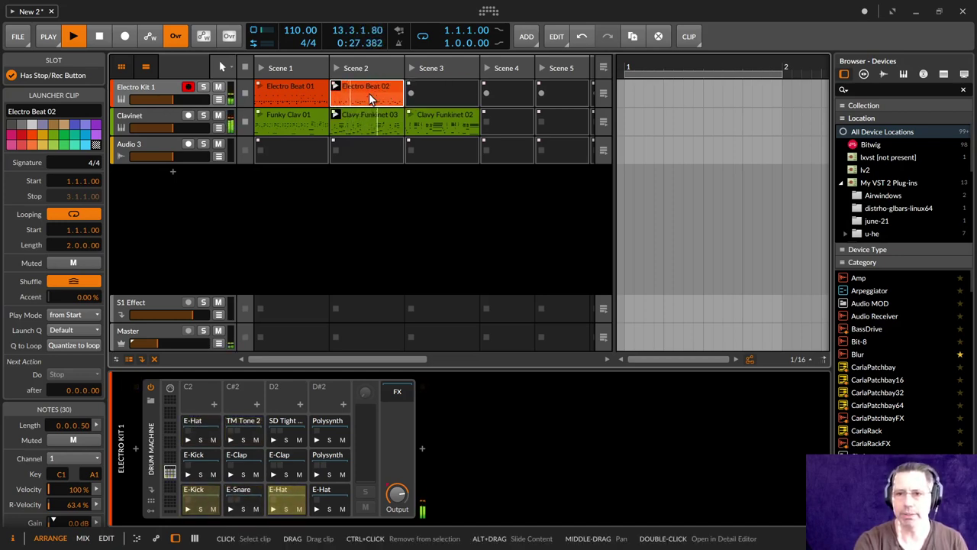
Step: Copy the Electro Beat 02 clip into the Electro Kit 1 slot of Scene 3 and launch the whole of Scene 3
left_click_drag(370, 97, 432, 90)
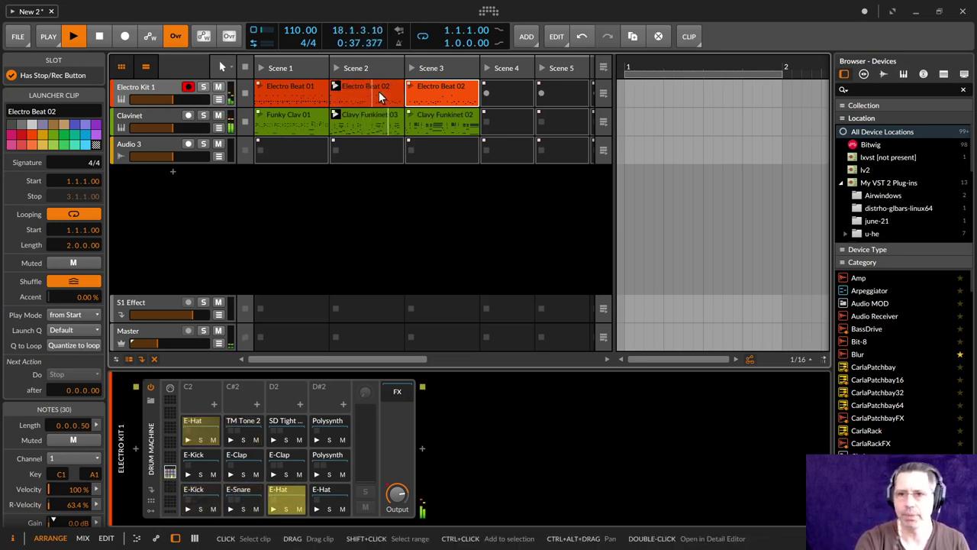
left_click(410, 68)
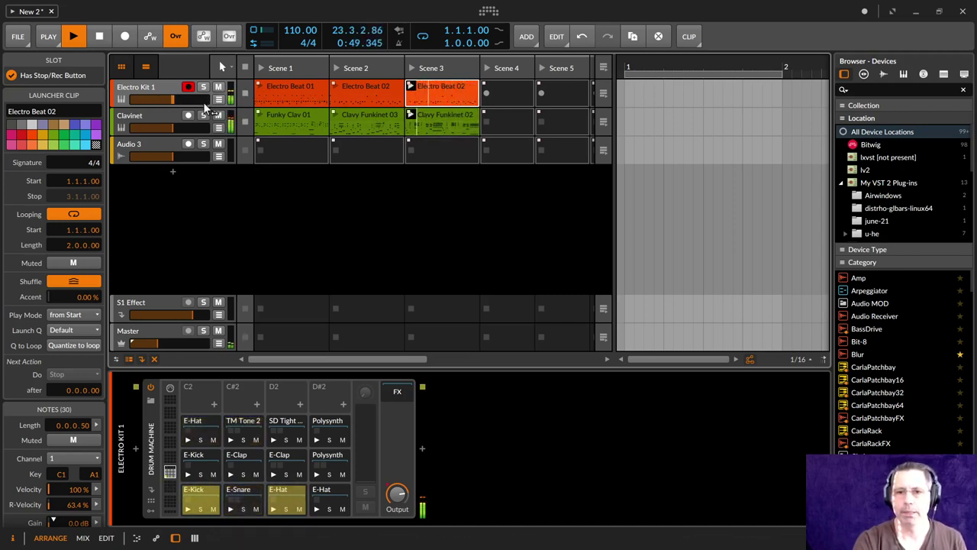
Step: Add an instrument track and place it between the Clavinet track and the audio track
left_click(526, 36)
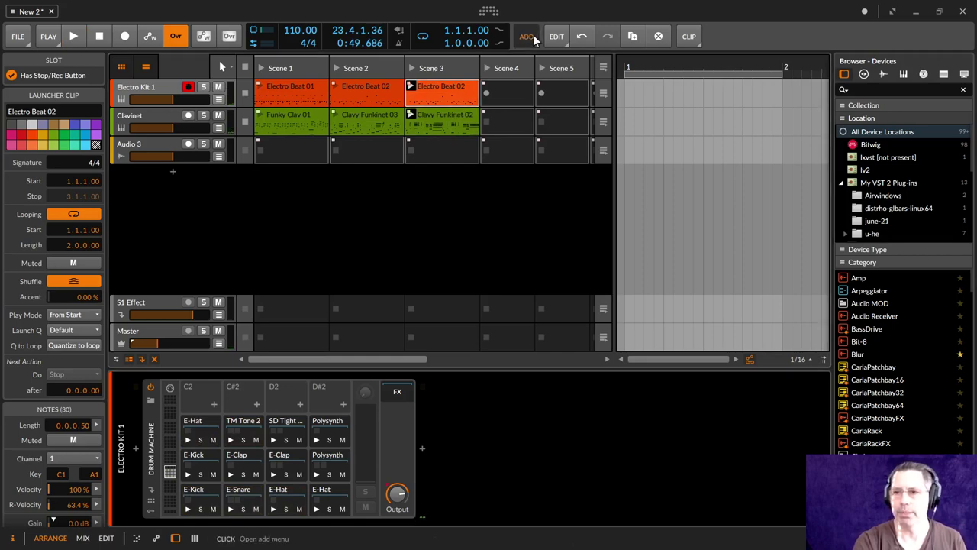
left_click(523, 59)
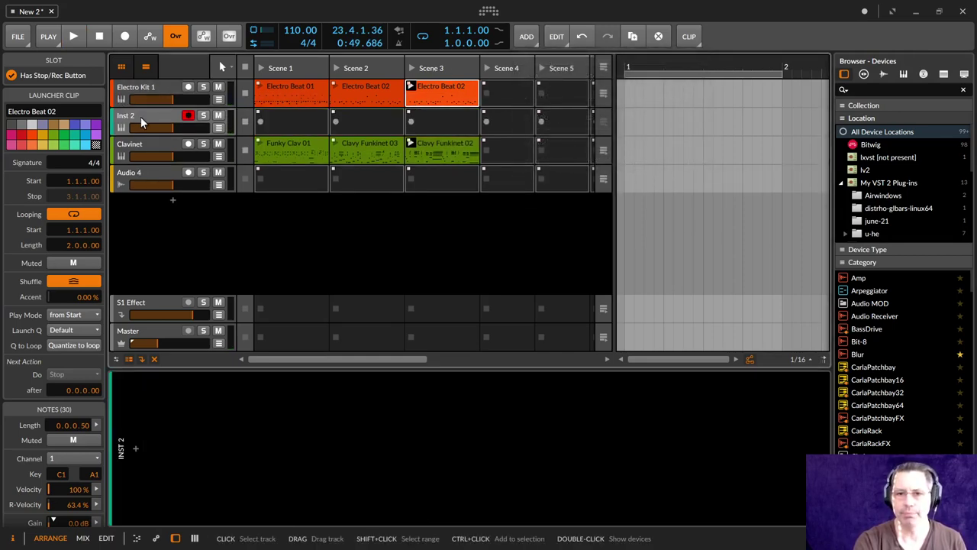
left_click_drag(144, 121, 147, 170)
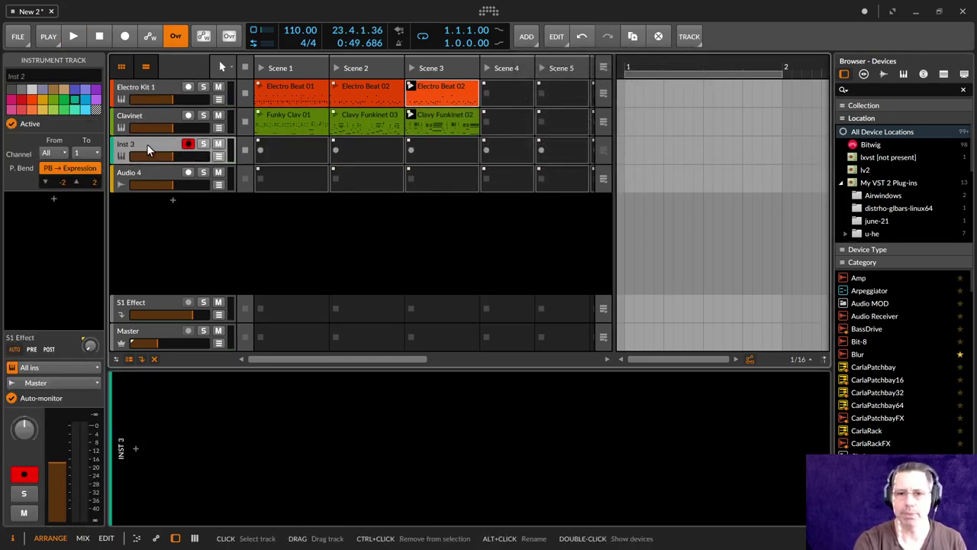
Step: Preview clips from Sampled Synths Vol. 1 and insert Soulful Chords 01 A into the new instrument track's Scene 1 slot
left_click(319, 153)
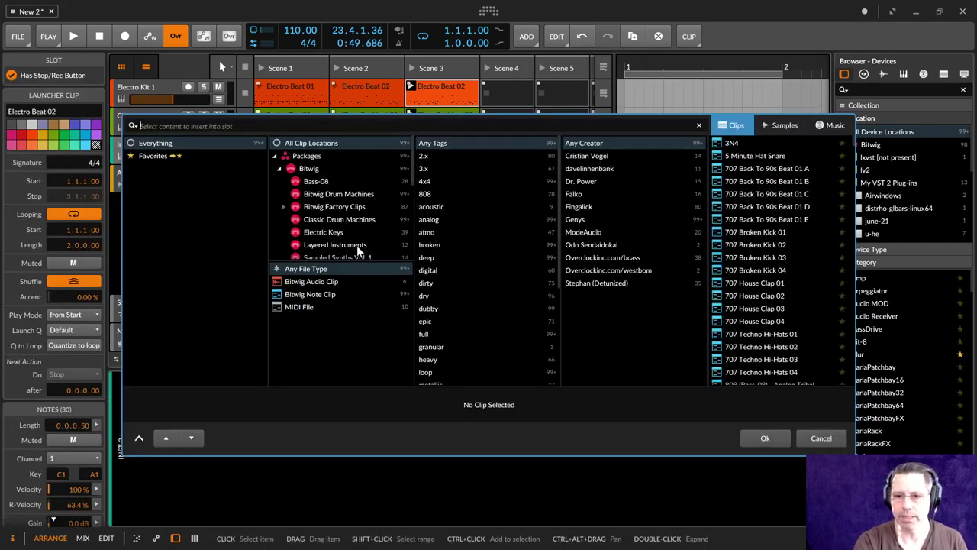
scroll(357, 250, "down", 1)
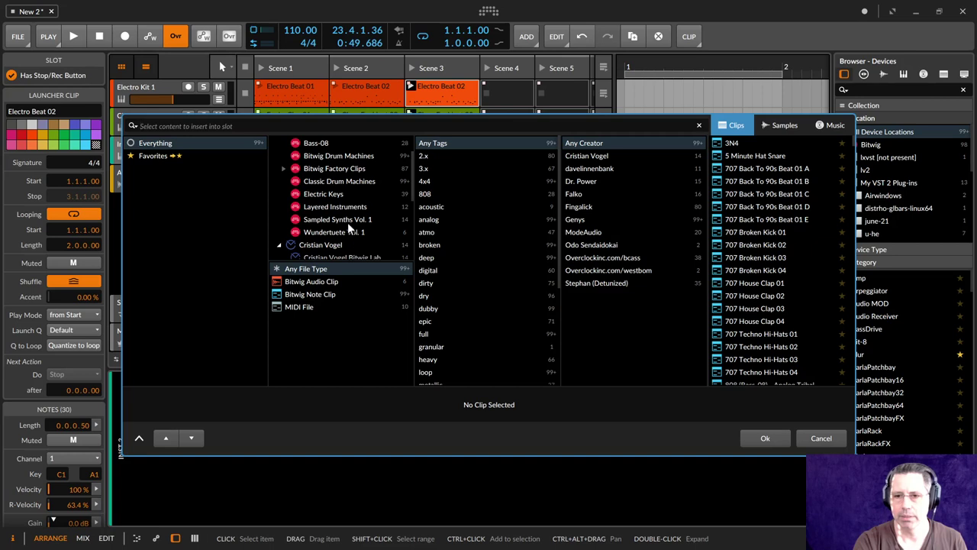
left_click(353, 221)
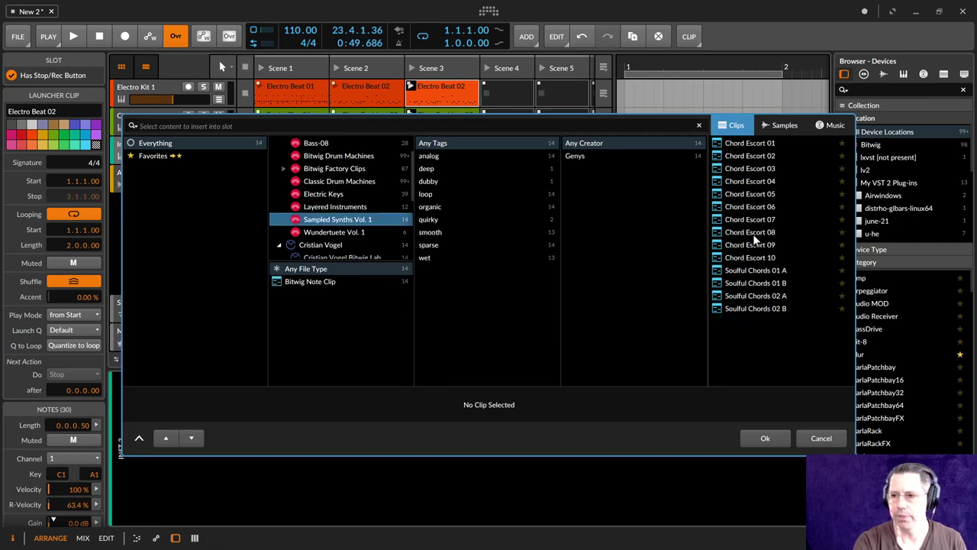
left_click(831, 184)
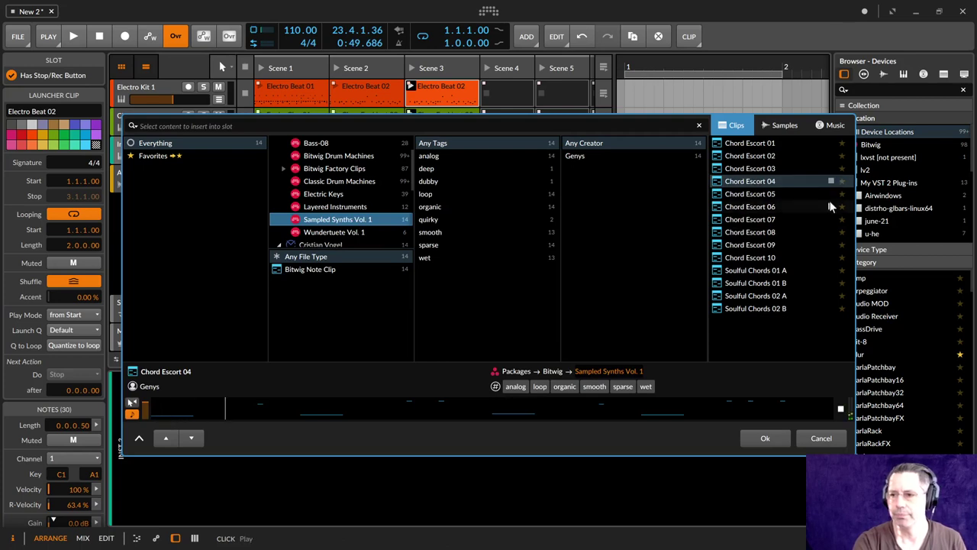
left_click(831, 270)
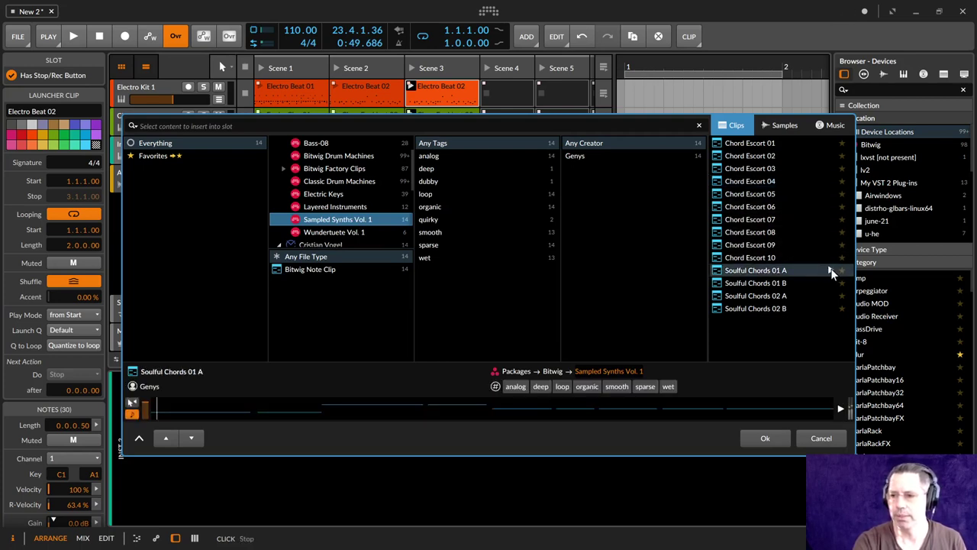
left_click(765, 438)
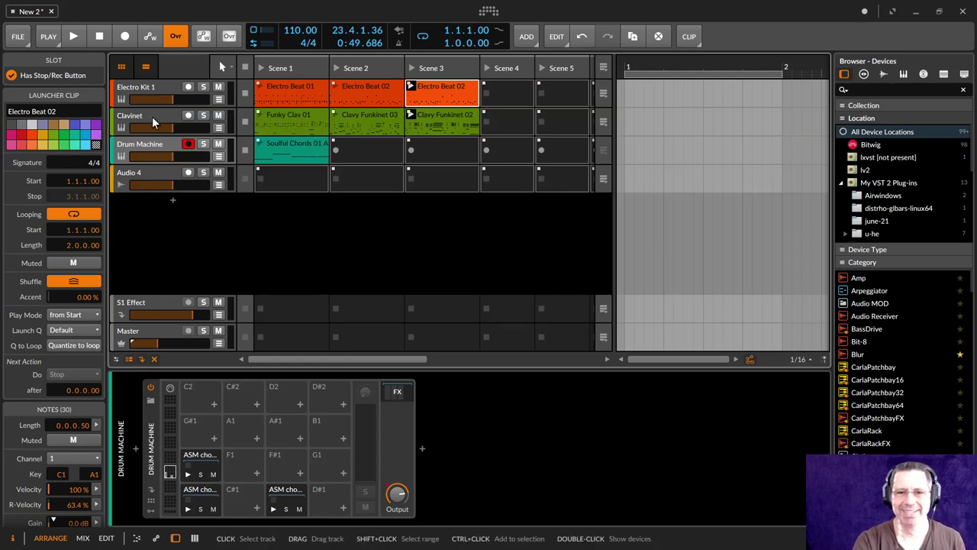
Step: Group the Clavinet and Electro Kit 1 tracks and collapse the group
left_click(178, 128)
left_click(153, 89, "ctrl")
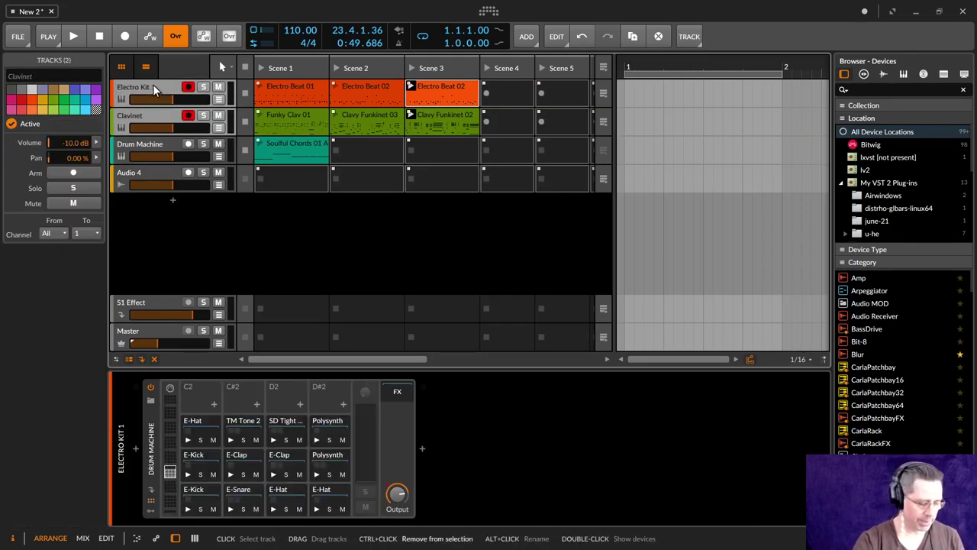
right_click(152, 85)
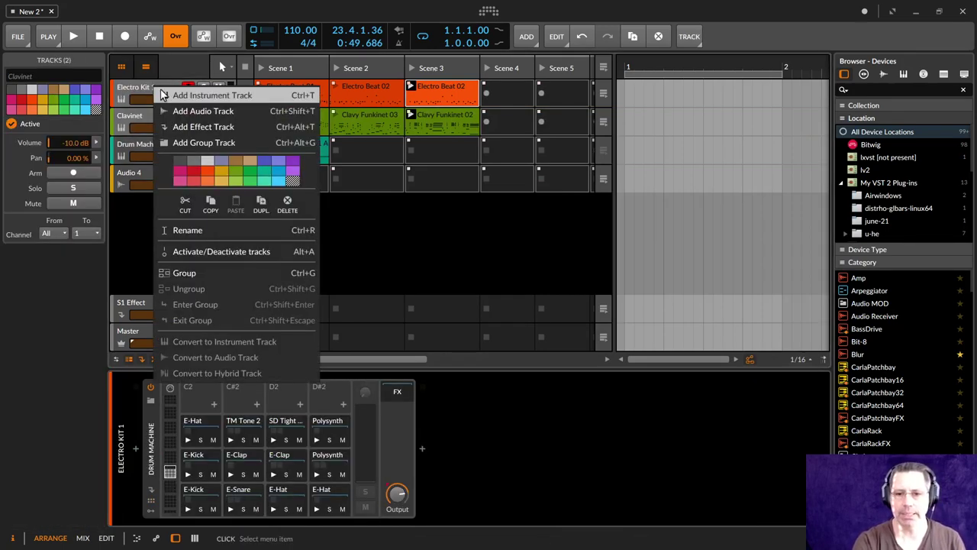
left_click(212, 274)
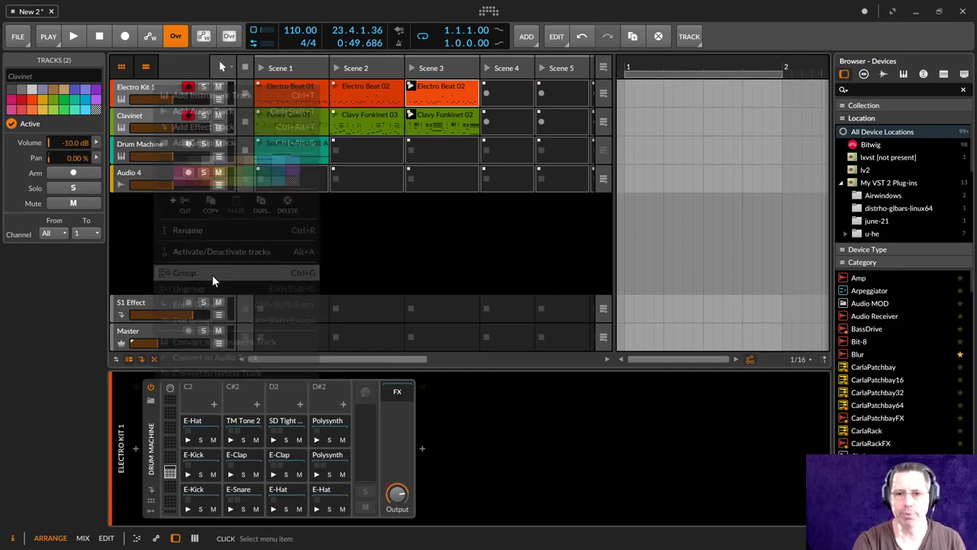
left_click(122, 102)
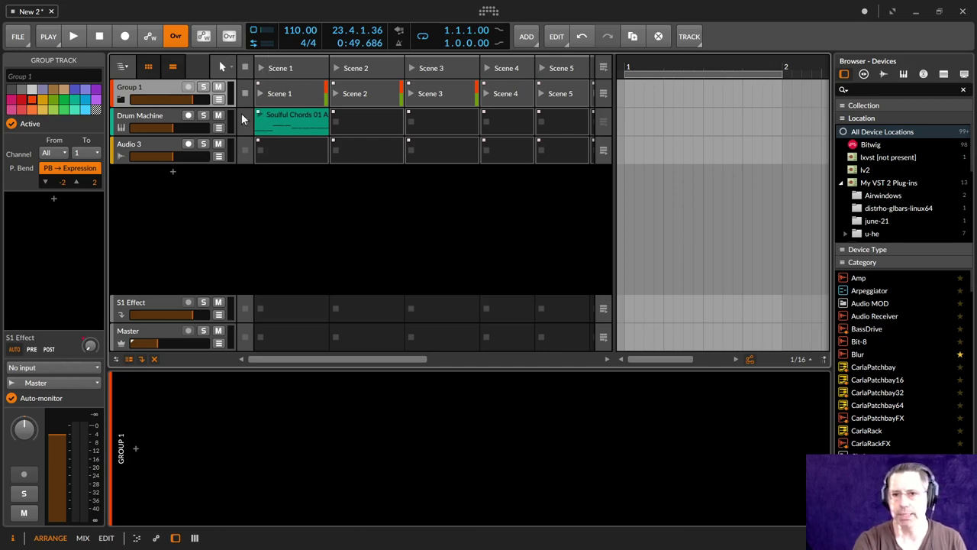
Step: Launch the Soulful Chords 01 A clip and expand the group to show its tracks
left_click(260, 117)
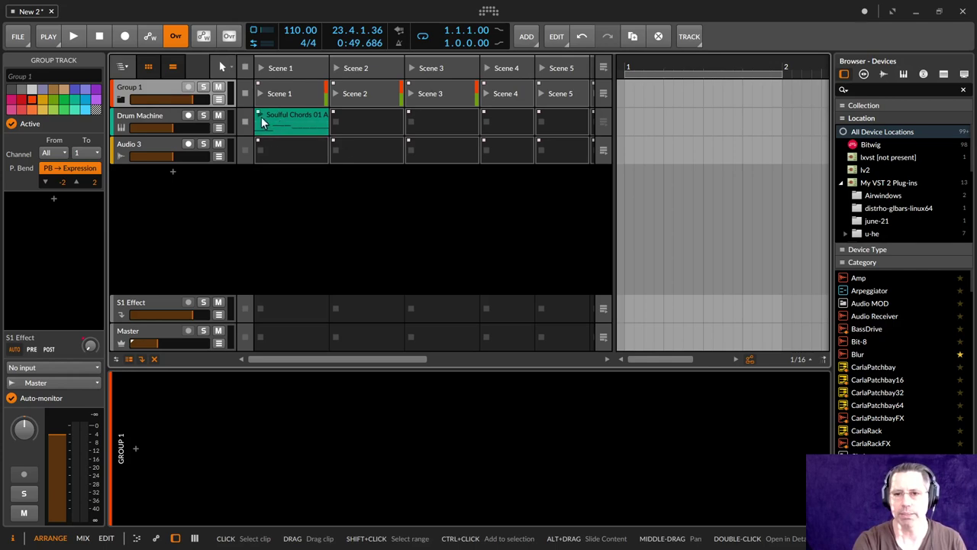
left_click(245, 68)
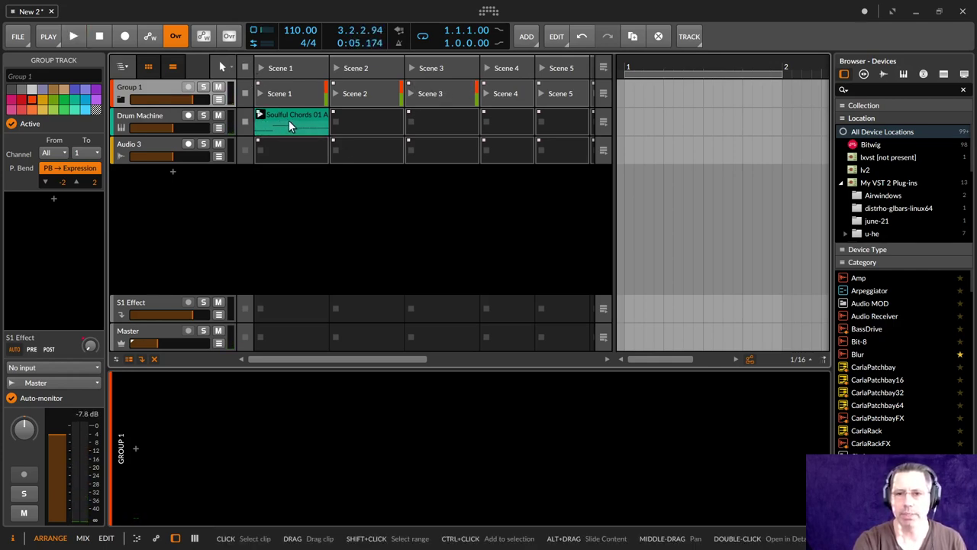
left_click(123, 101)
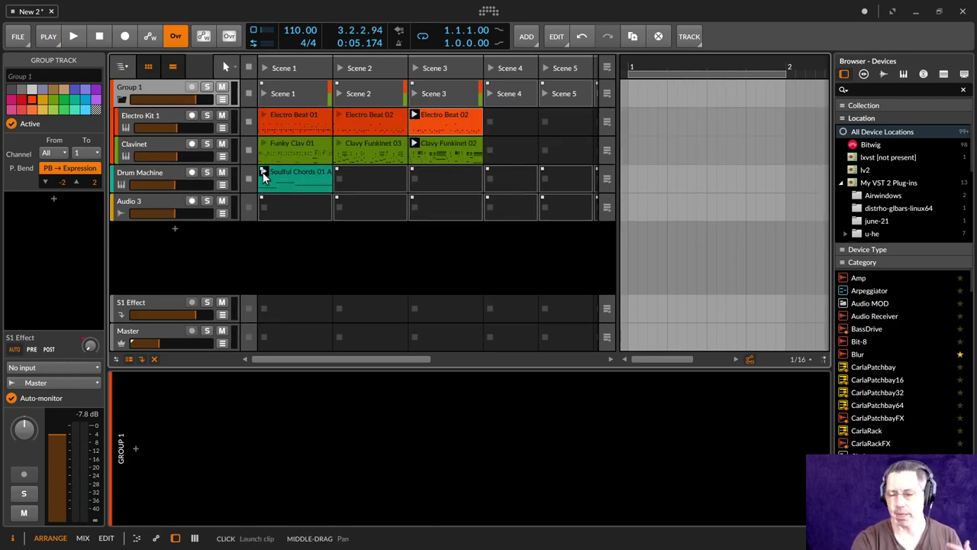
Step: Play the active clips briefly, stop playback, and stop all clips in the launcher
key("space")
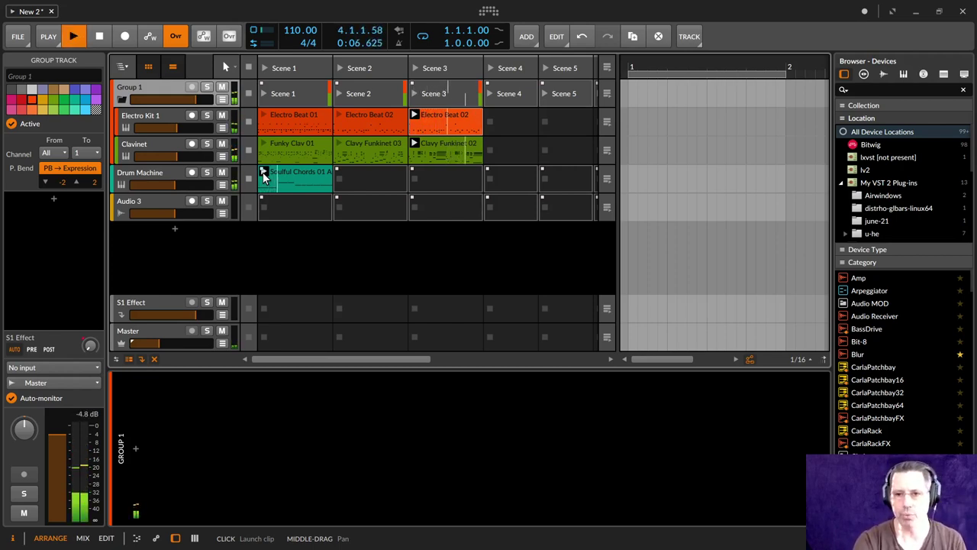
key("space")
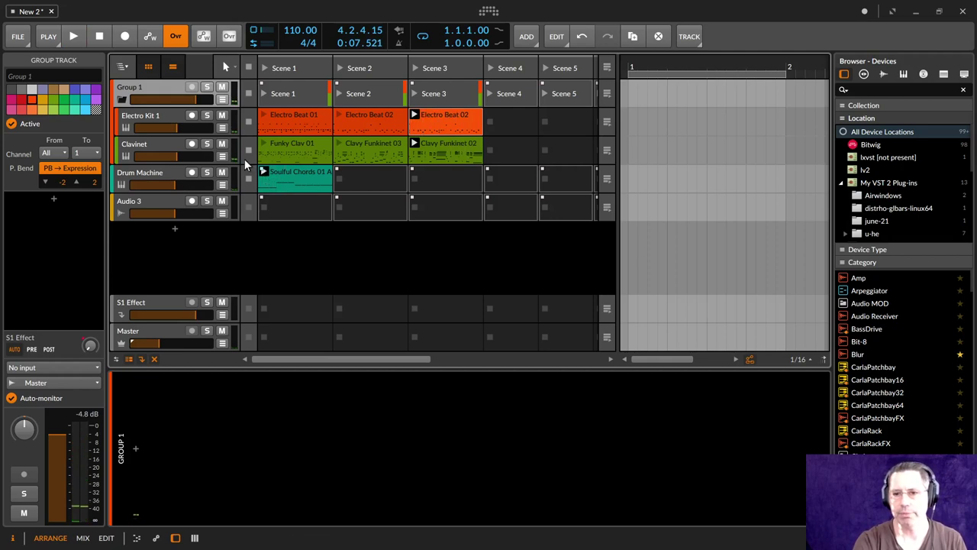
left_click(249, 69)
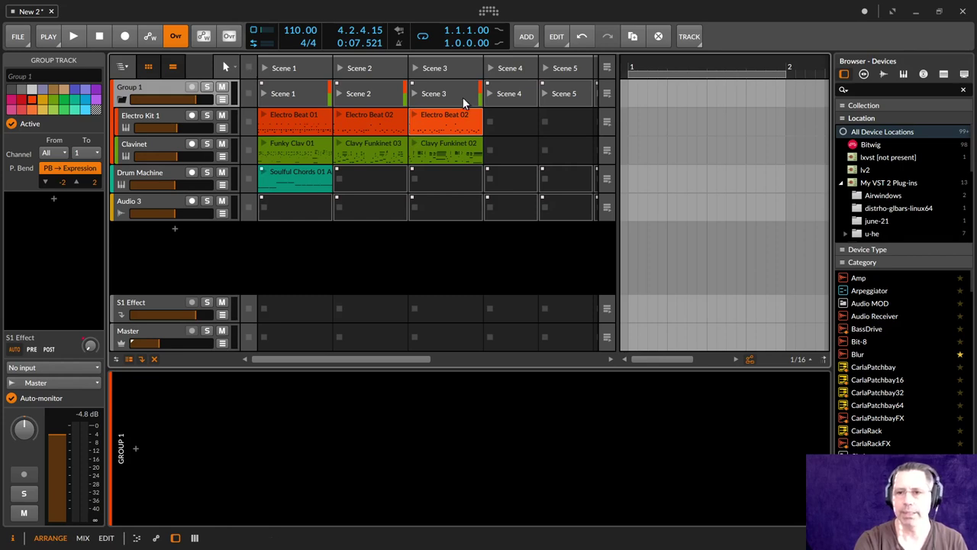
Step: Launch the Soulful Chords 01 A, Clavy Funkinet 03 and Funky Clav 01 clips one by one
left_click(259, 169)
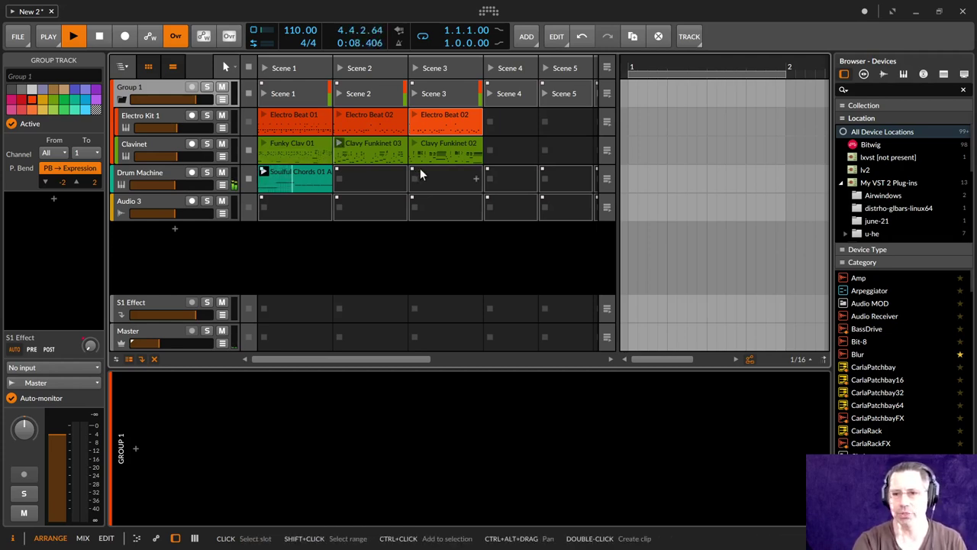
left_click(261, 145)
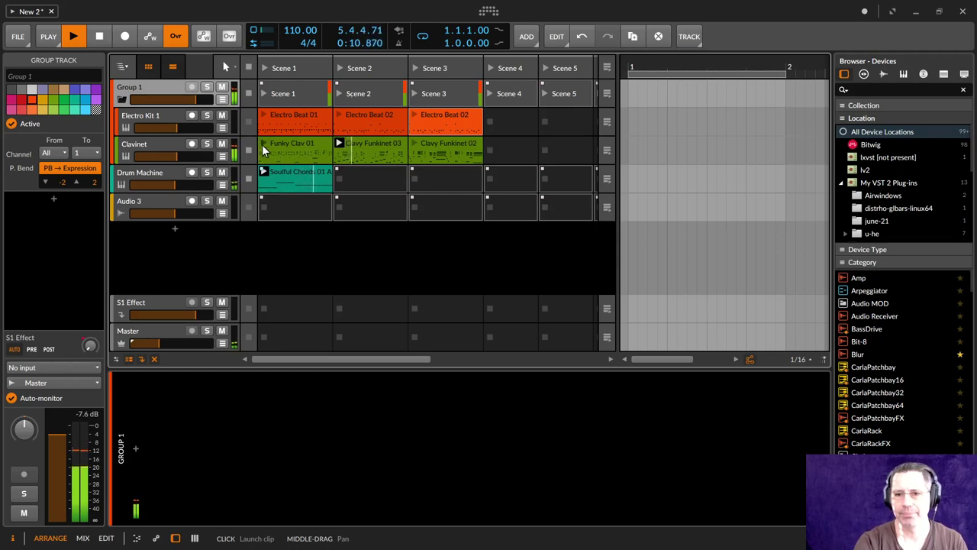
Step: Launch the whole of Scene 1 across all tracks, and stop all clips
left_click(266, 69)
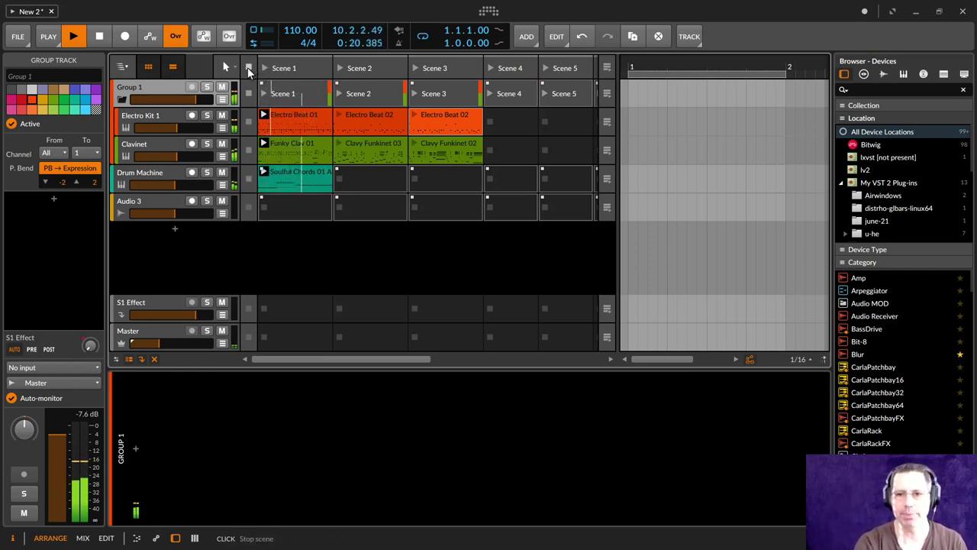
left_click(248, 68)
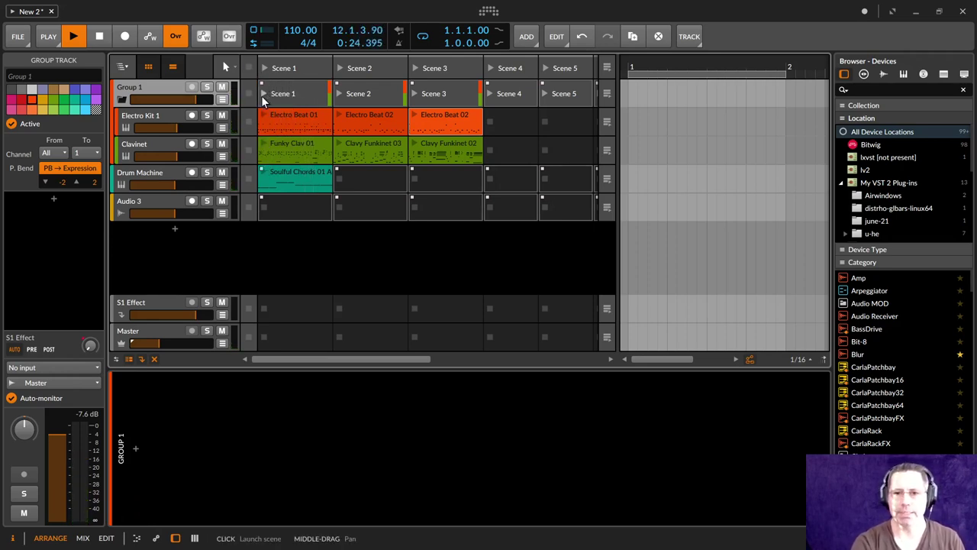
Step: Launch only Group 1's Scene 1, and add the Soulful Chords 01 A clip to the playback
left_click(262, 93)
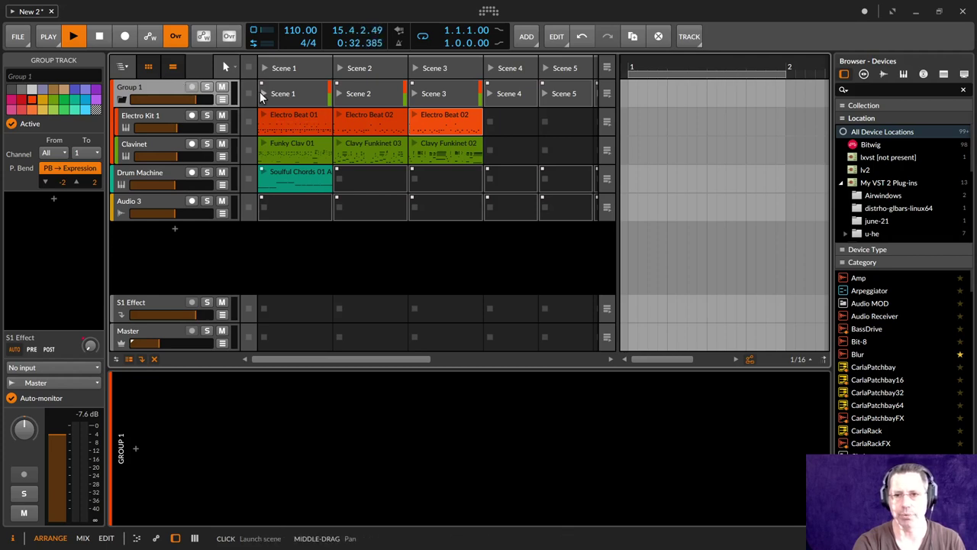
left_click(267, 126)
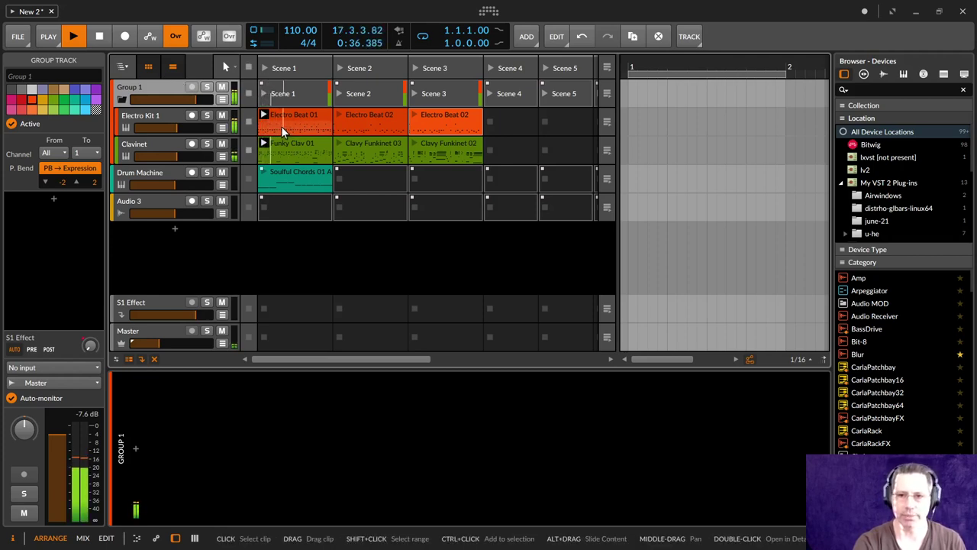
left_click(262, 172)
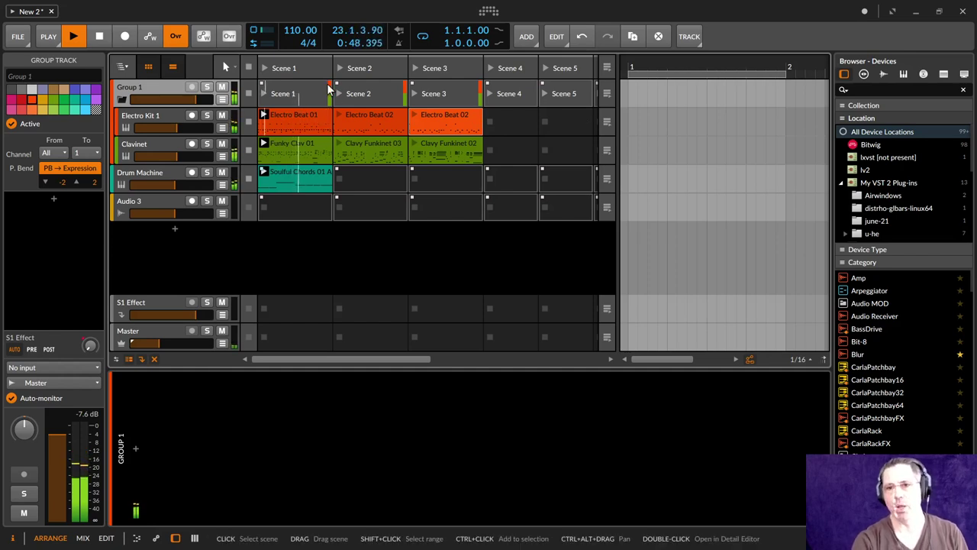
Step: Stop and relaunch Scene 1 within Group 1, and stop only the Clavinet track's clip
left_click(248, 93)
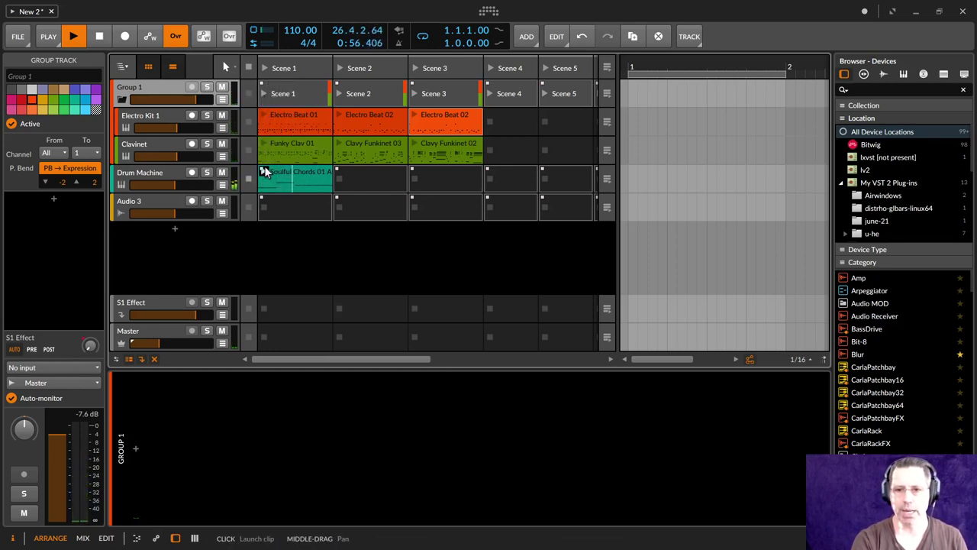
left_click(296, 97)
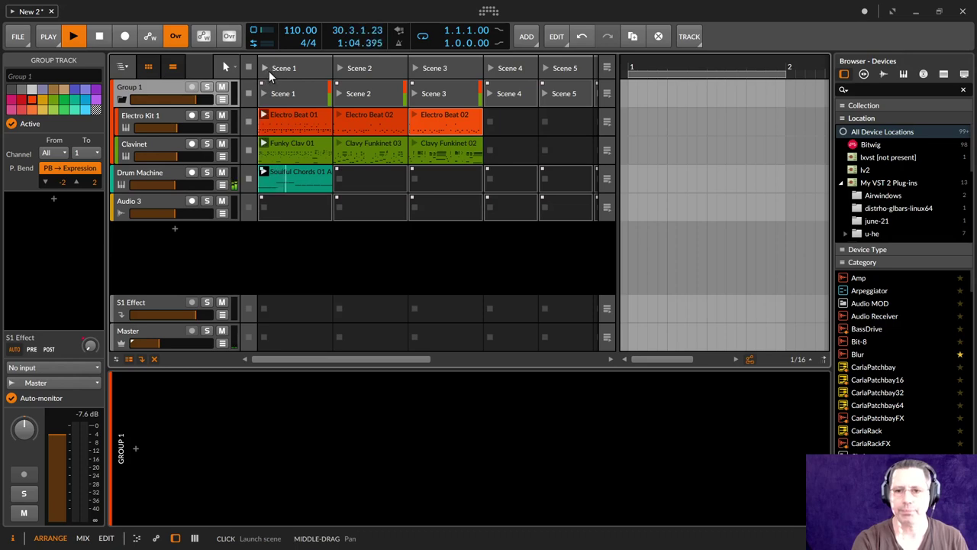
left_click(249, 152)
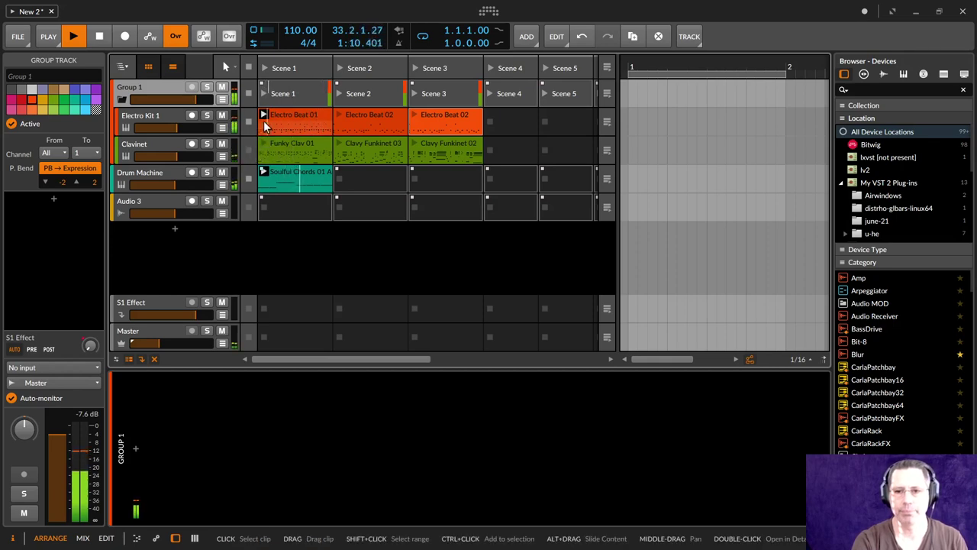
Step: Stop the Drum Machine track's clip, and stop all clips playing in Group 1
left_click(249, 181)
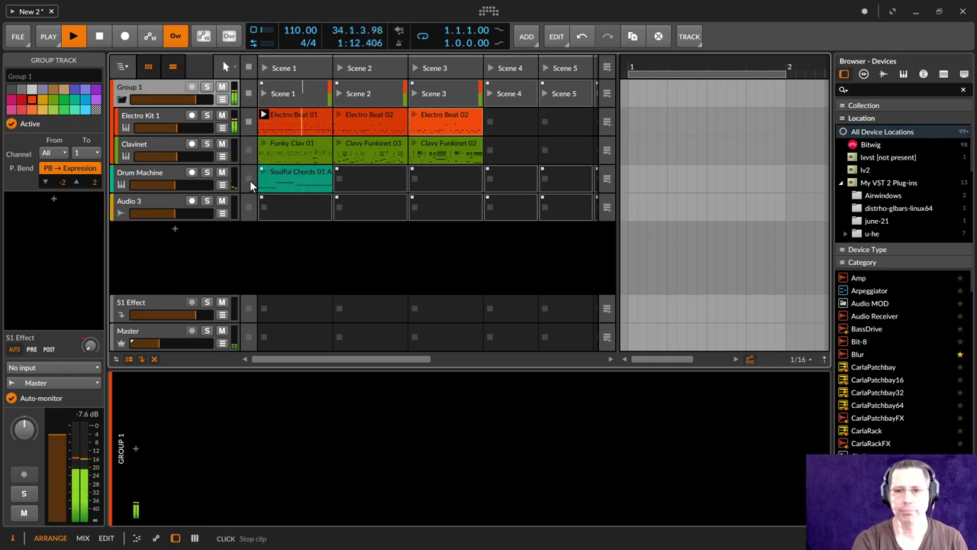
left_click(246, 89)
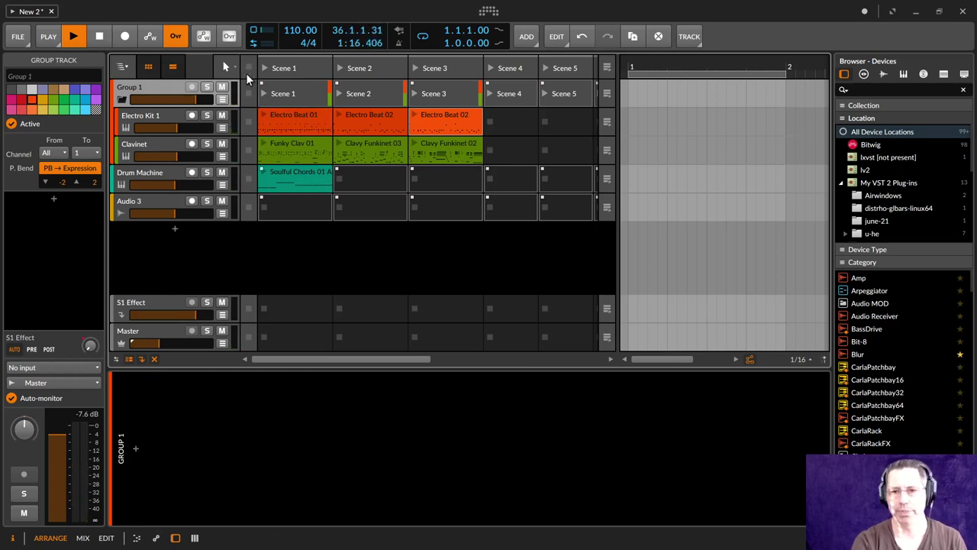
Step: Launch the whole of Scene 1, stop the Clavinet track's clip, and relaunch the Electro Beat 01 clip
left_click(267, 68)
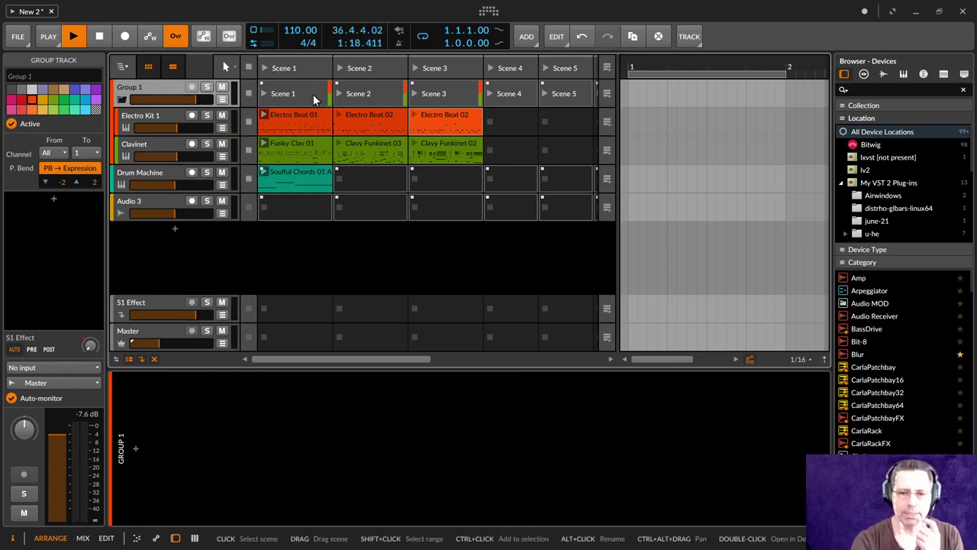
left_click(250, 151)
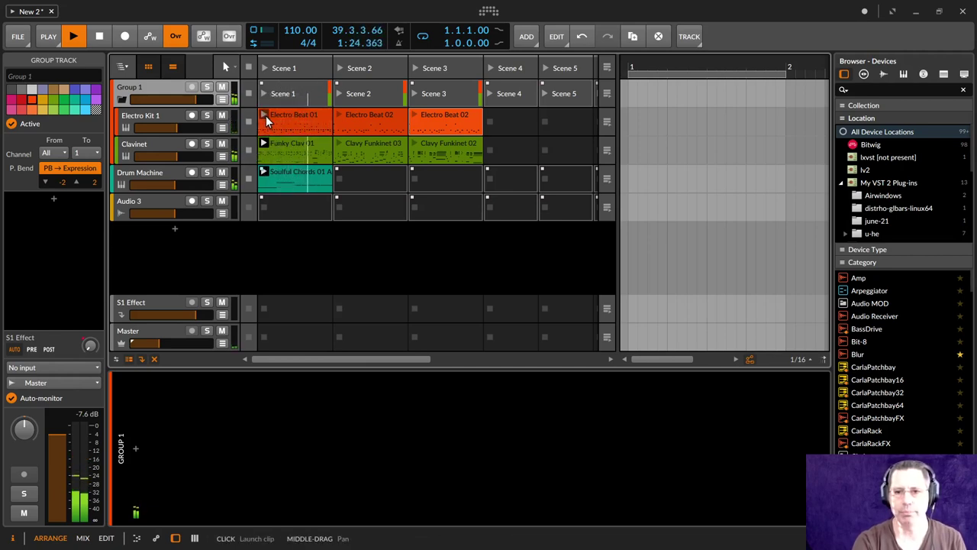
left_click(267, 121)
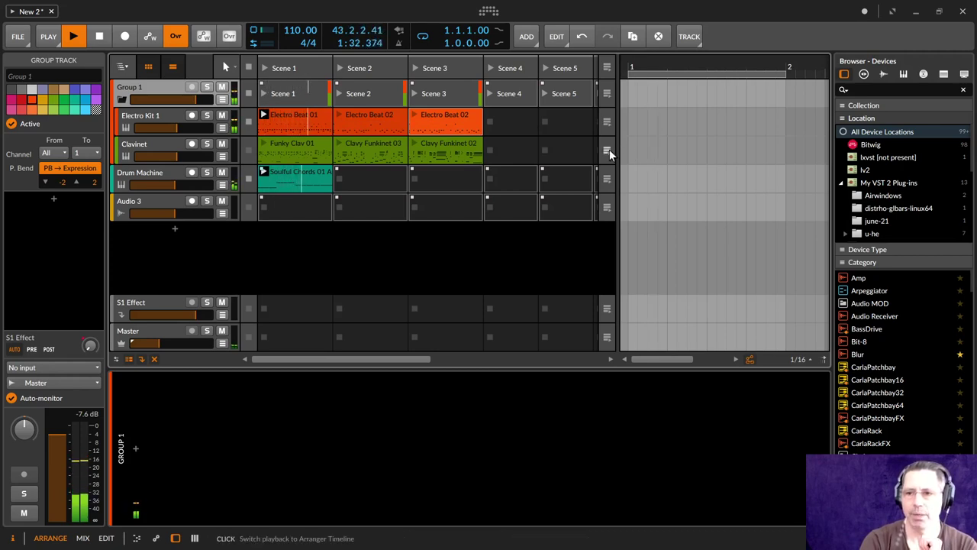
Step: Raise the Clavinet track's volume, and add an empty clip at bar 1 of its arranger lane
left_click(141, 153)
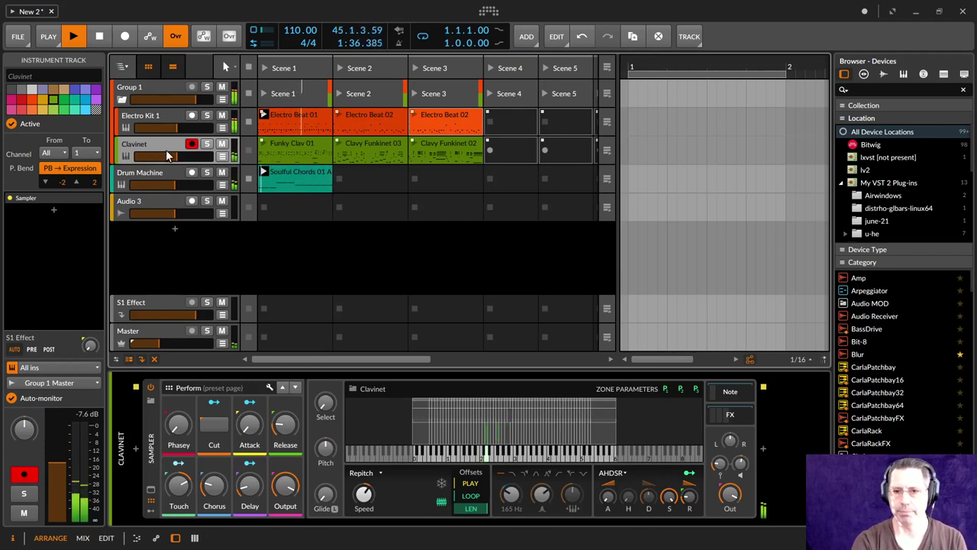
left_click_drag(174, 157, 197, 156)
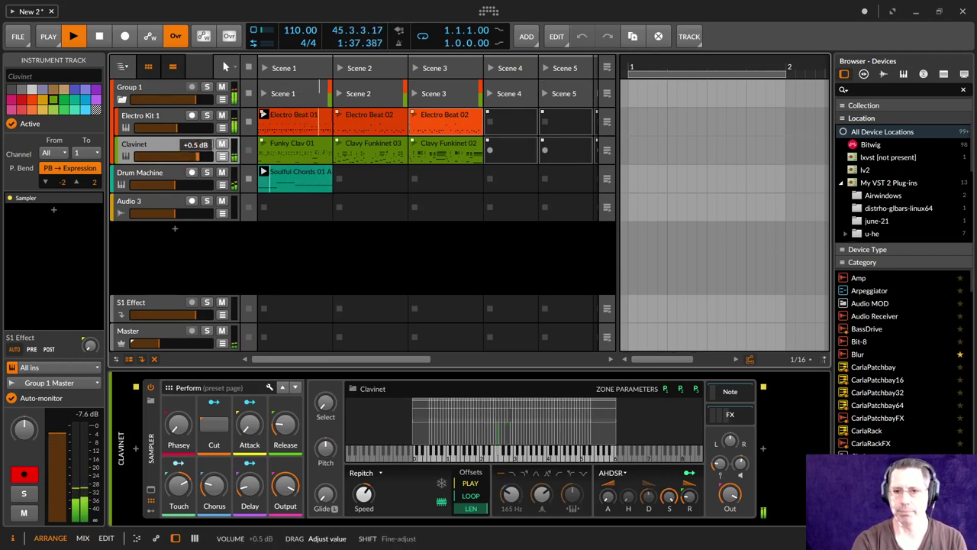
double_click(633, 146)
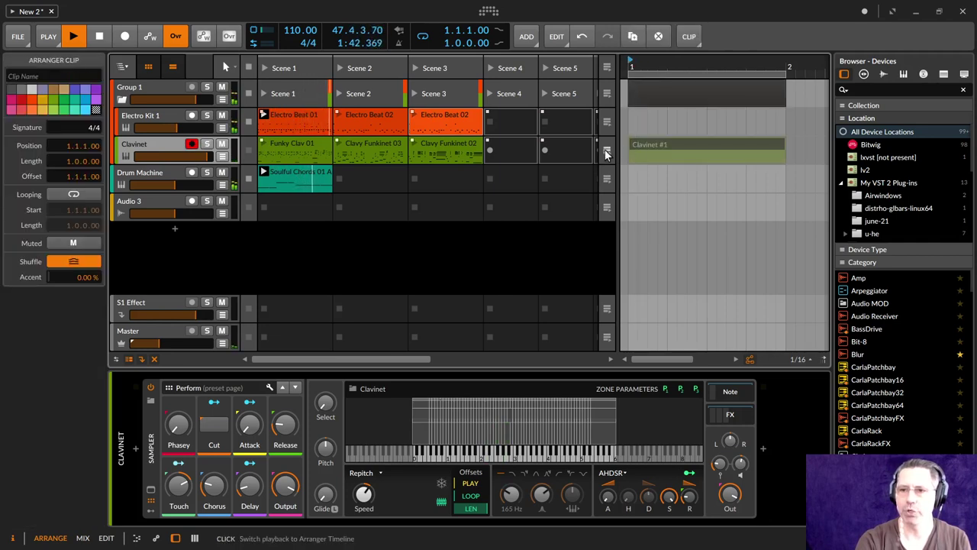
right_click(657, 138)
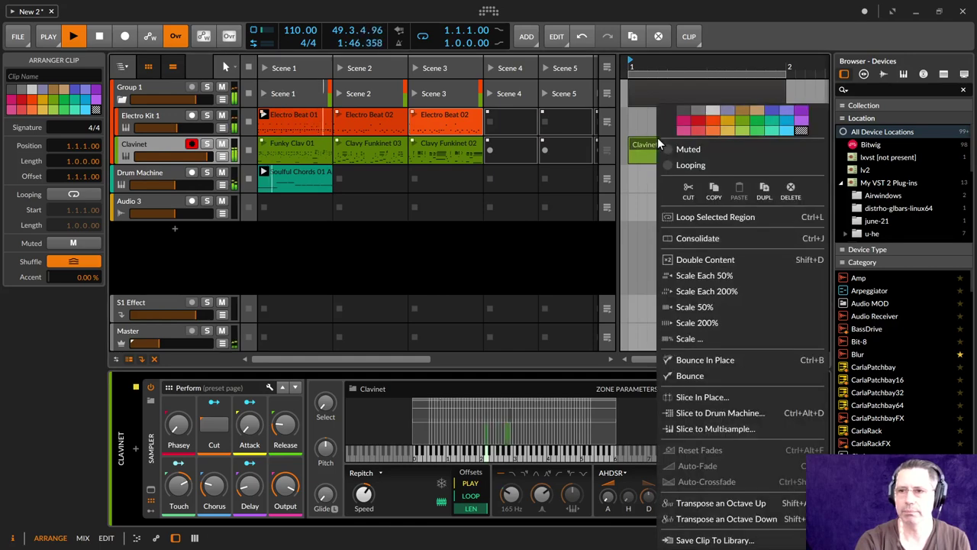
left_click(652, 130)
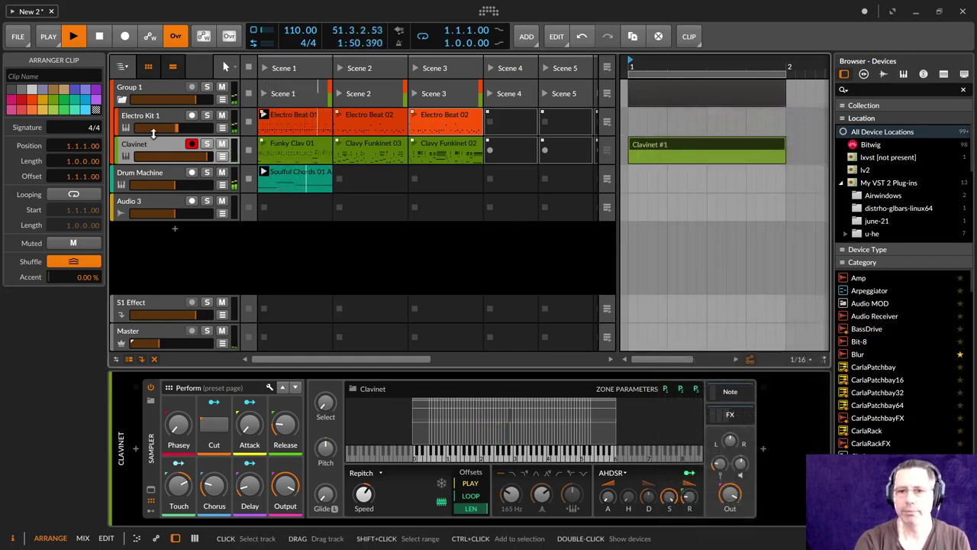
Step: Restart playback and briefly record the playing launcher clips into the first bar of the arranger
left_click_drag(694, 127, 774, 134)
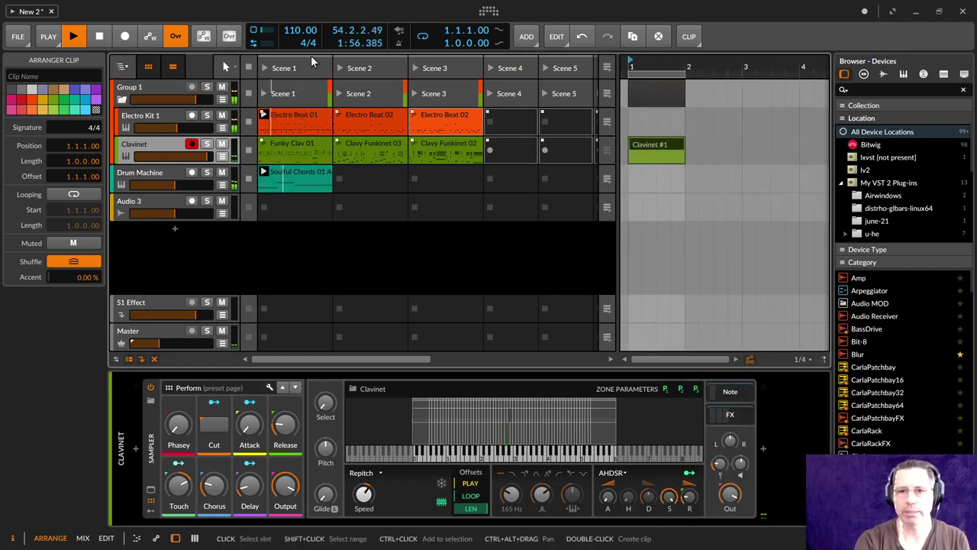
left_click(69, 38)
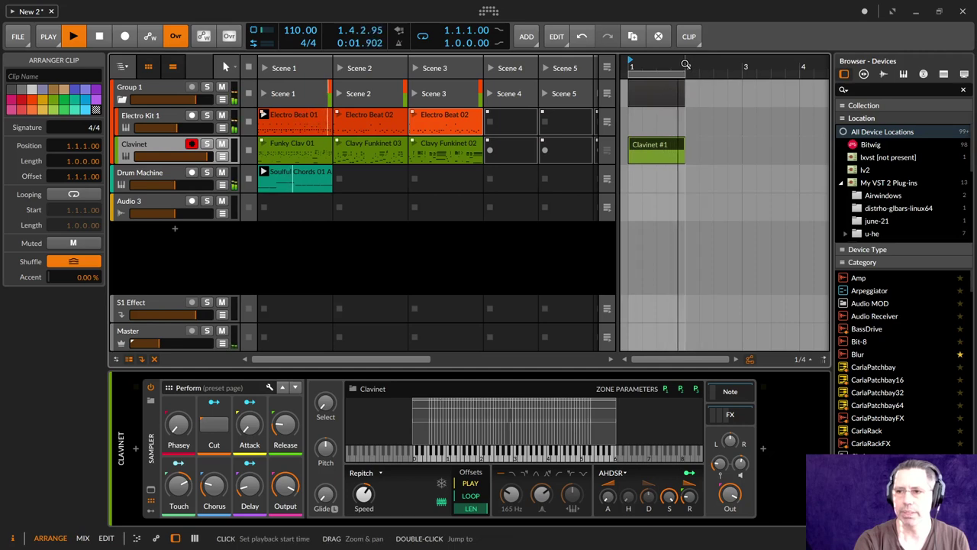
left_click_drag(686, 66, 783, 61)
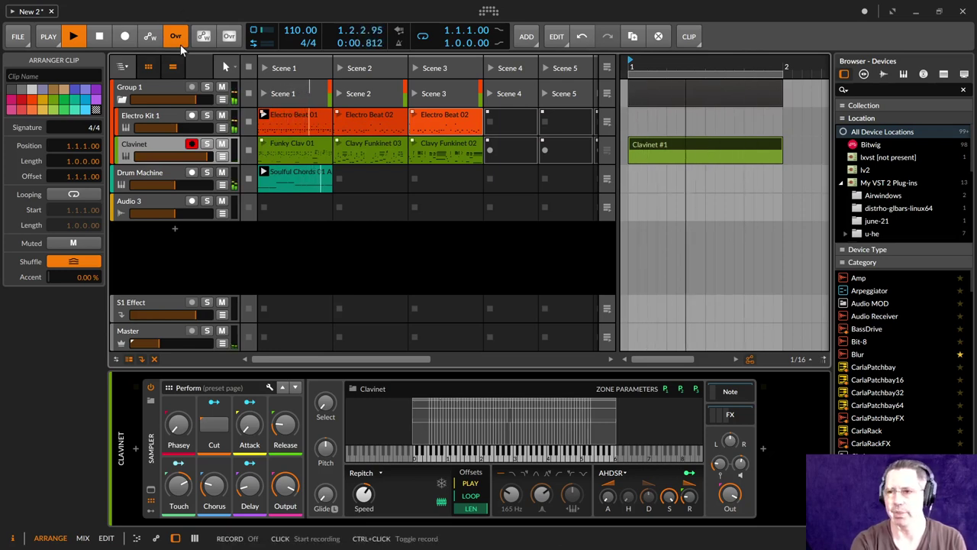
left_click(126, 33)
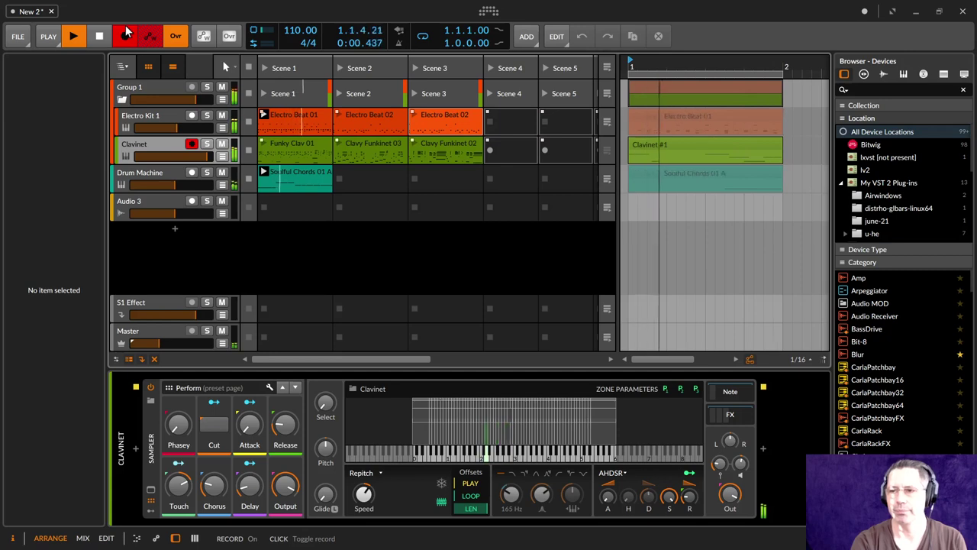
left_click(126, 34)
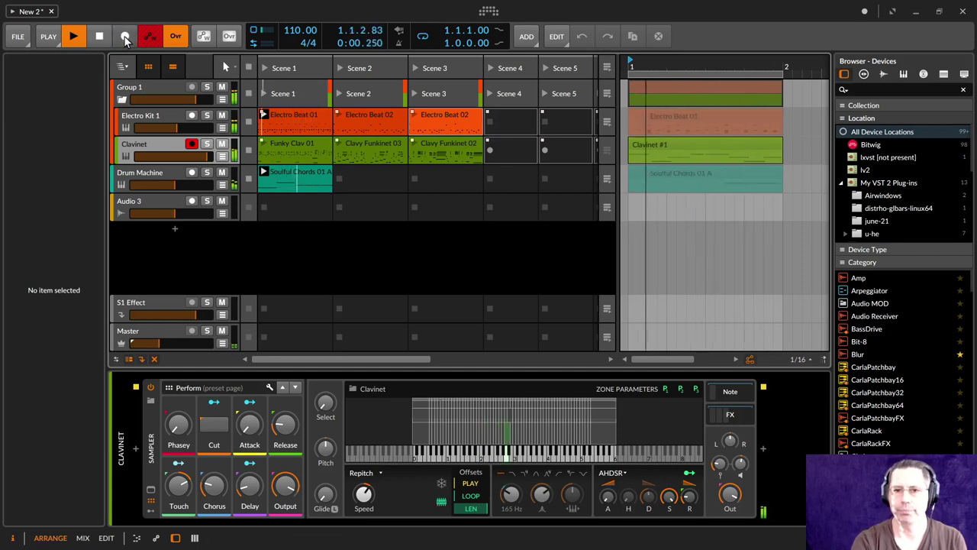
Step: Delete the Clavinet clip and all recorded clips from the arranger's first bar
left_click(695, 145)
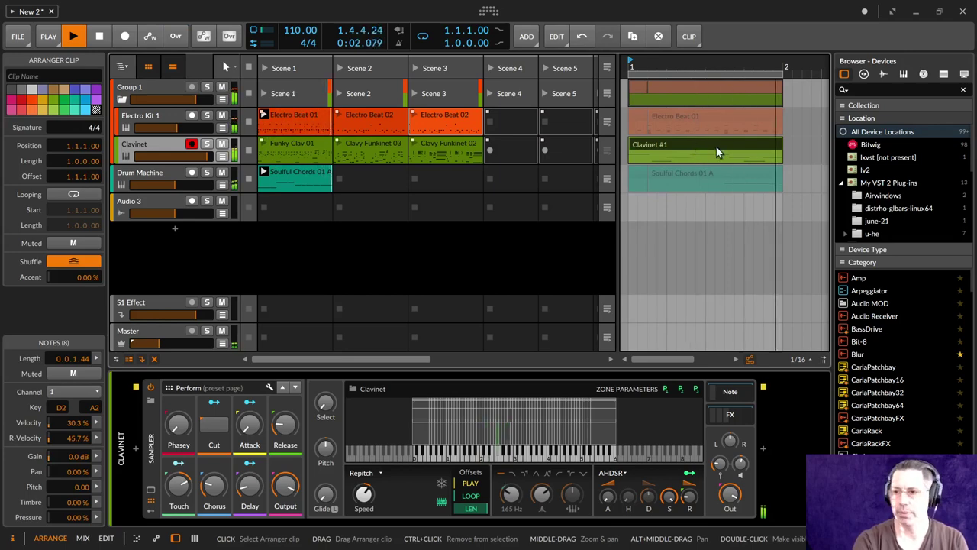
key("Delete")
left_click_drag(782, 198, 626, 96)
key("Delete")
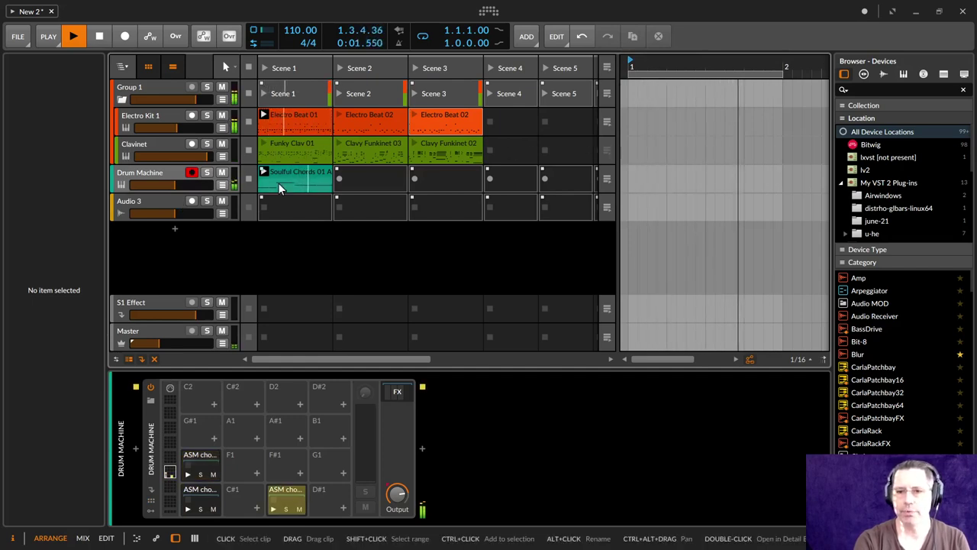
Step: Launch the Funky Clav 01 clip, and switch playback of all tracks to the arranger timeline
left_click(264, 144)
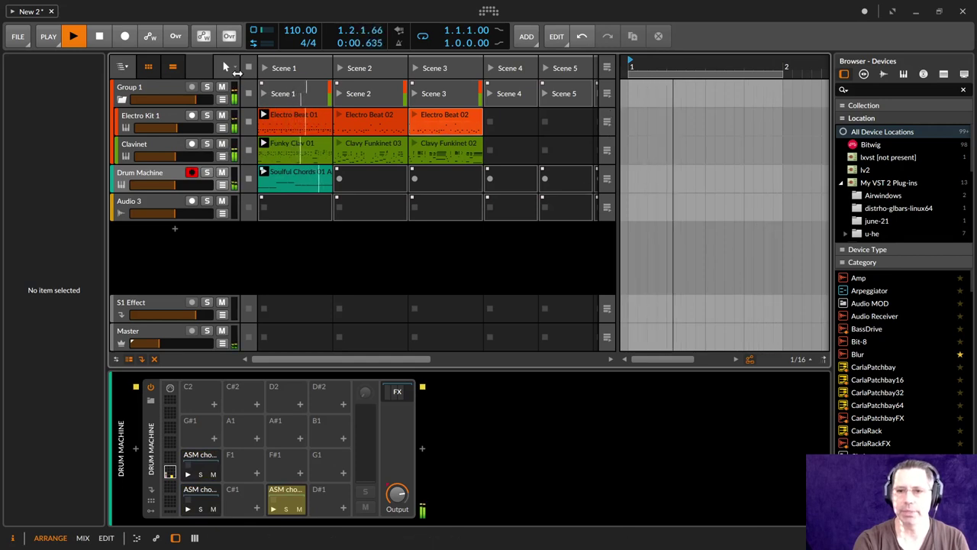
left_click(608, 68)
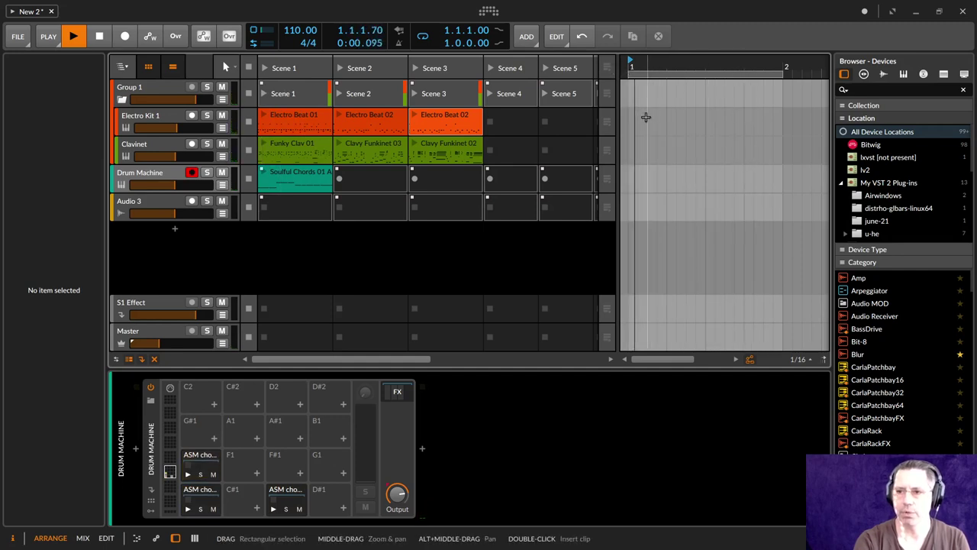
Step: Add an empty clip at bar 1 of the Drum Machine track's arranger lane
double_click(642, 172)
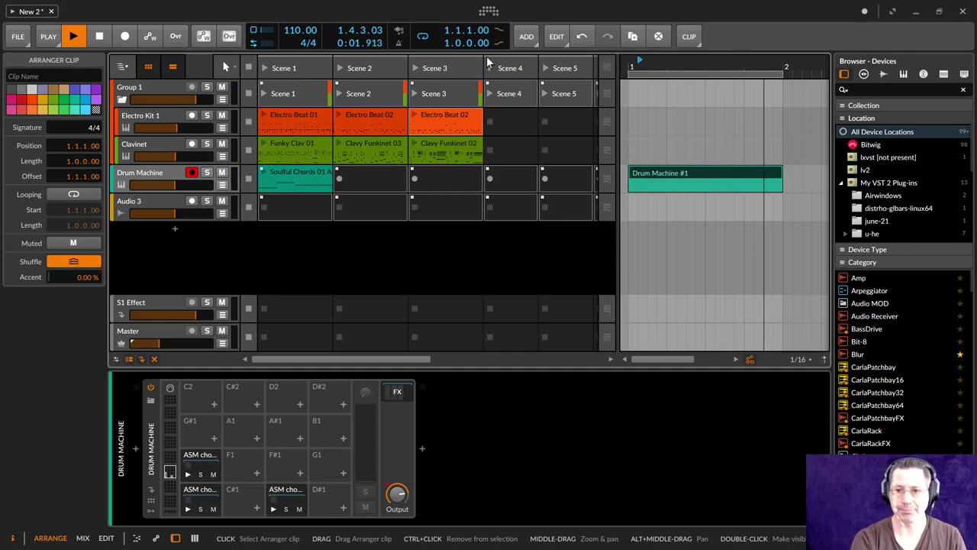
right_click(660, 176)
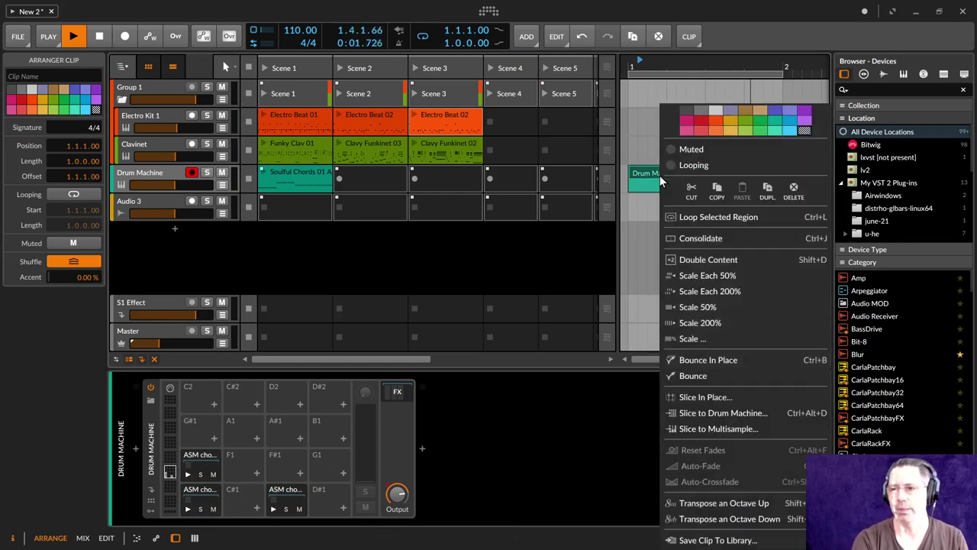
left_click(637, 175)
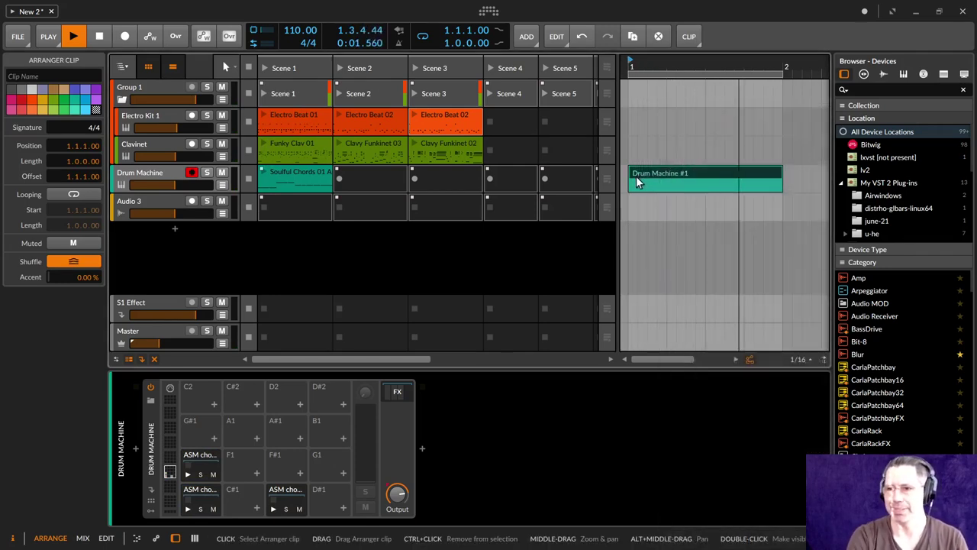
Step: Launch the whole of Scene 1, and return the Drum Machine and Electro Kit 1 tracks to arranger playback
left_click(262, 68)
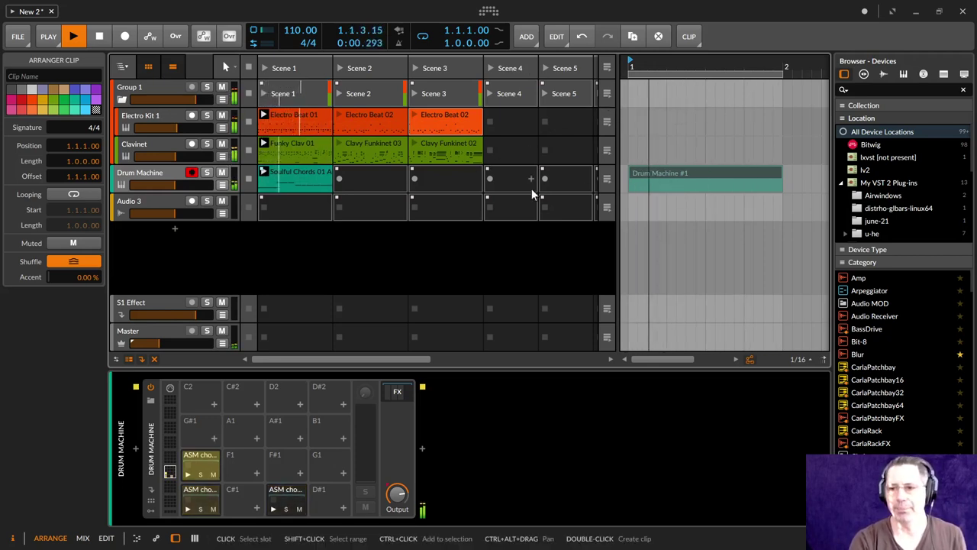
left_click(607, 179)
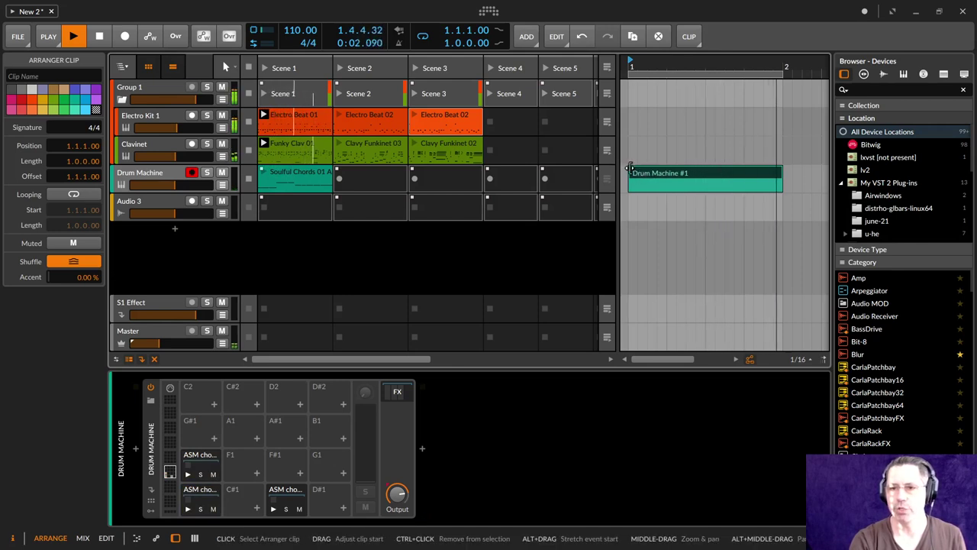
left_click(609, 122)
Step: Add empty clips at bar 1 of the Electro Kit 1 and Clavinet arranger lanes
left_click(649, 118)
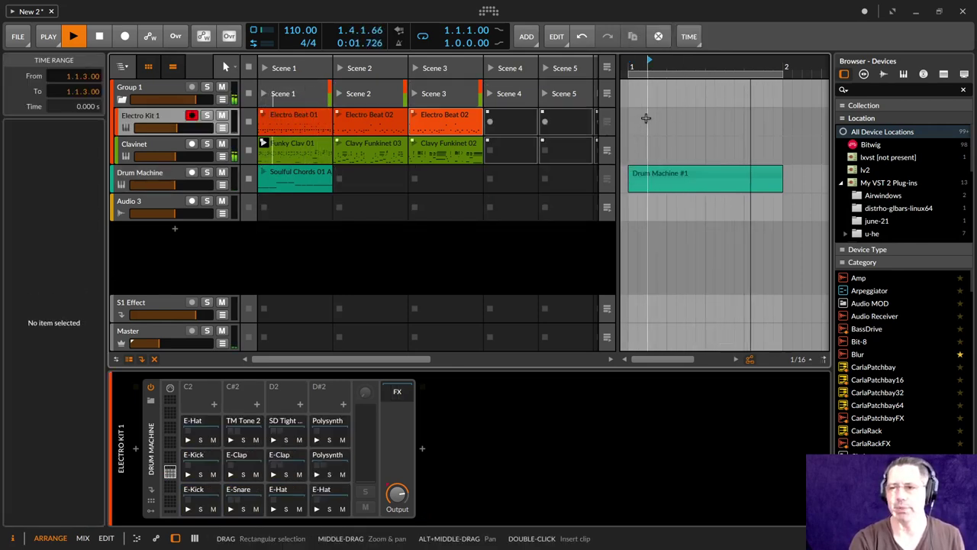
double_click(649, 118)
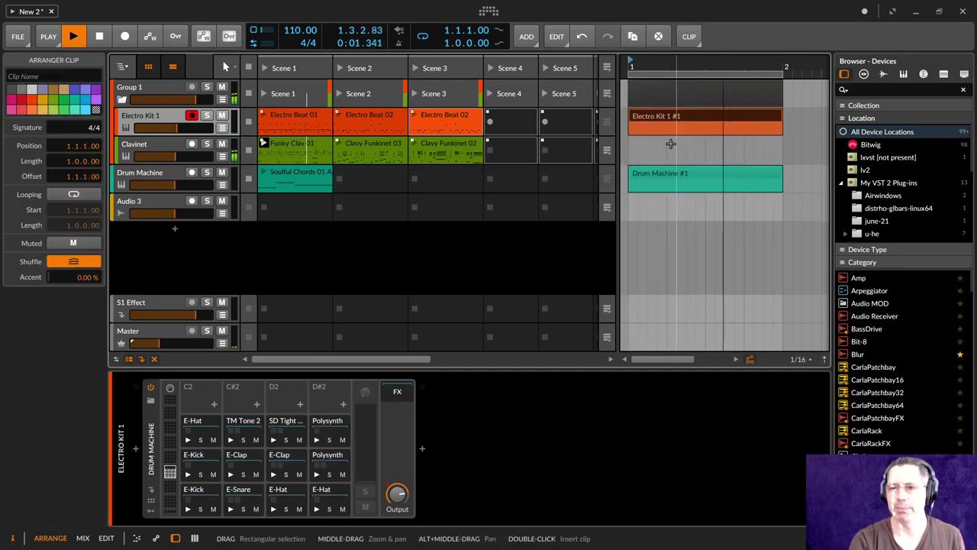
double_click(640, 144)
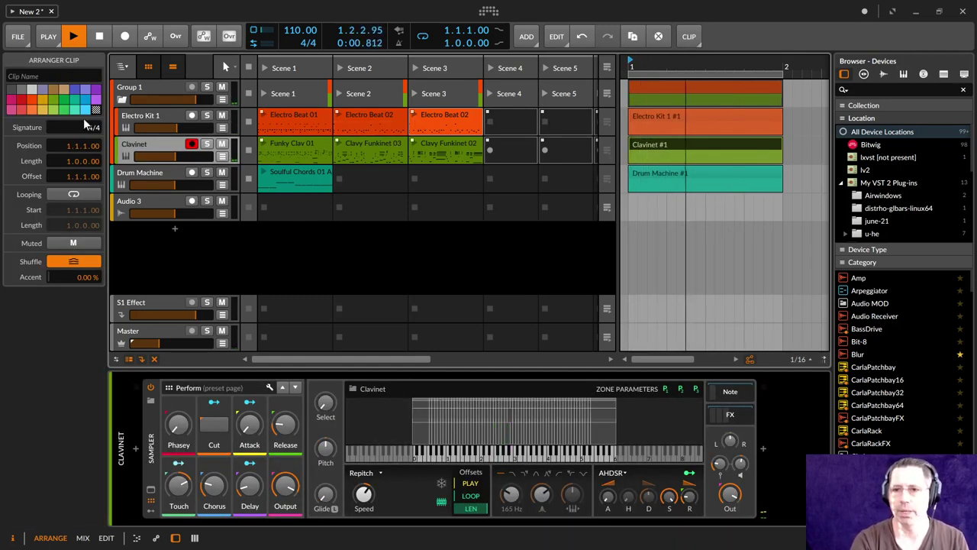
Step: Launch the Electro Beat 01 and Funky Clav 01 clips, and return only the Clavinet track to arranger playback
left_click(265, 115)
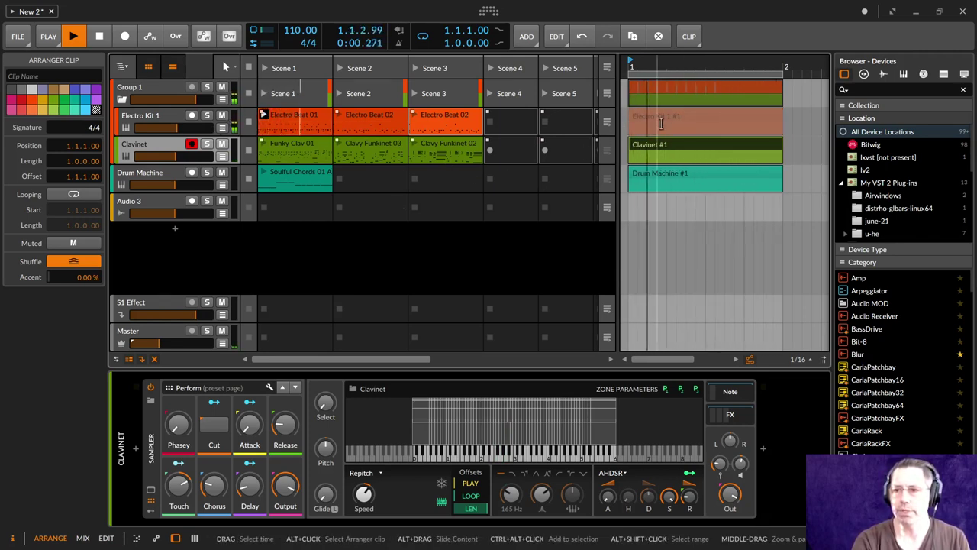
left_click(264, 144)
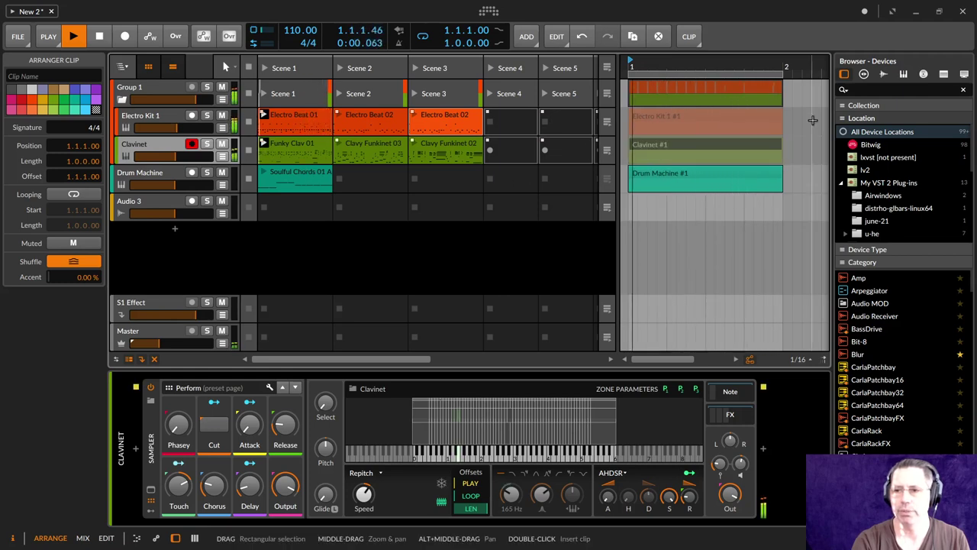
left_click(608, 148)
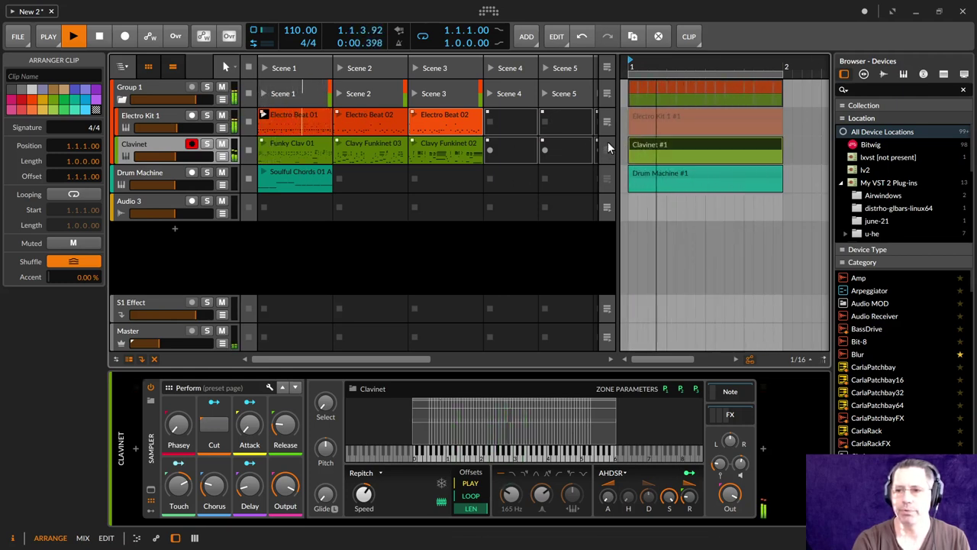
Step: Launch the Soulful Chords 01 A clip, and stop all launcher clips and playback
left_click(265, 172)
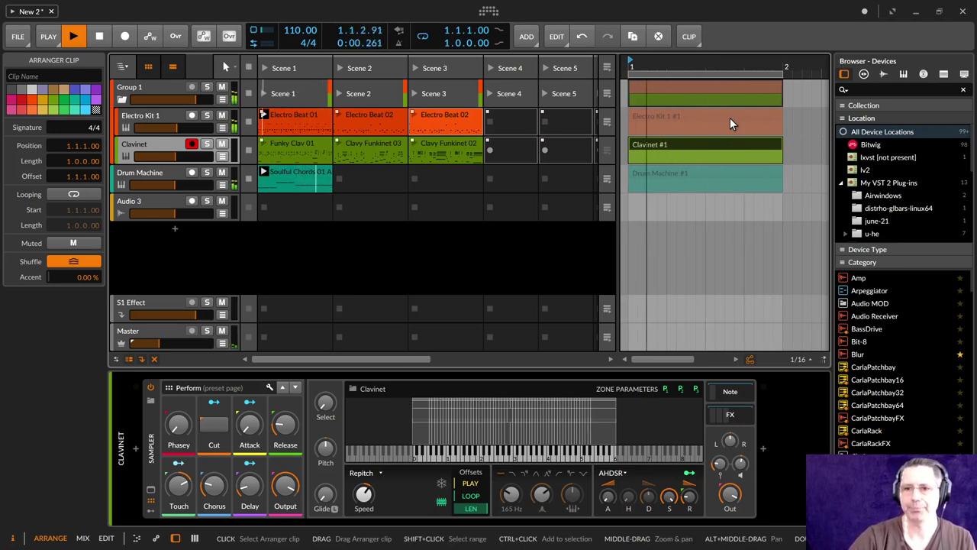
left_click(247, 69)
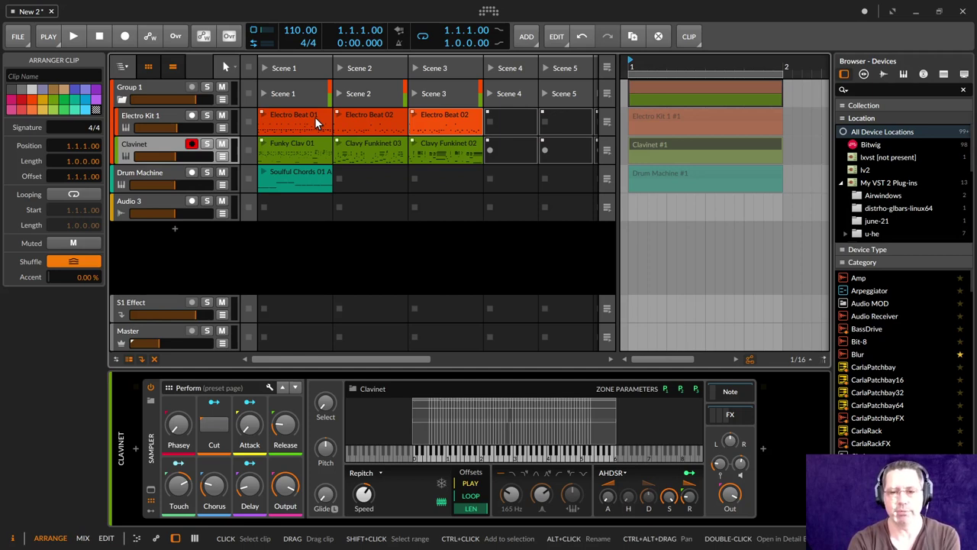
Step: Copy the Electro Beat 01 launcher clip to the Scene 2 slot of a new instrument track below Audio 3
left_click(314, 117)
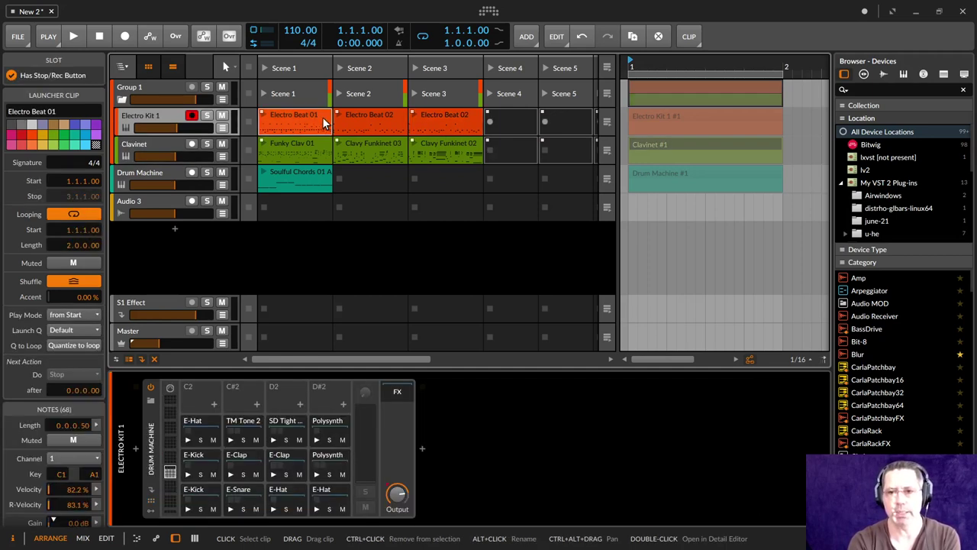
left_click_drag(313, 113, 325, 132)
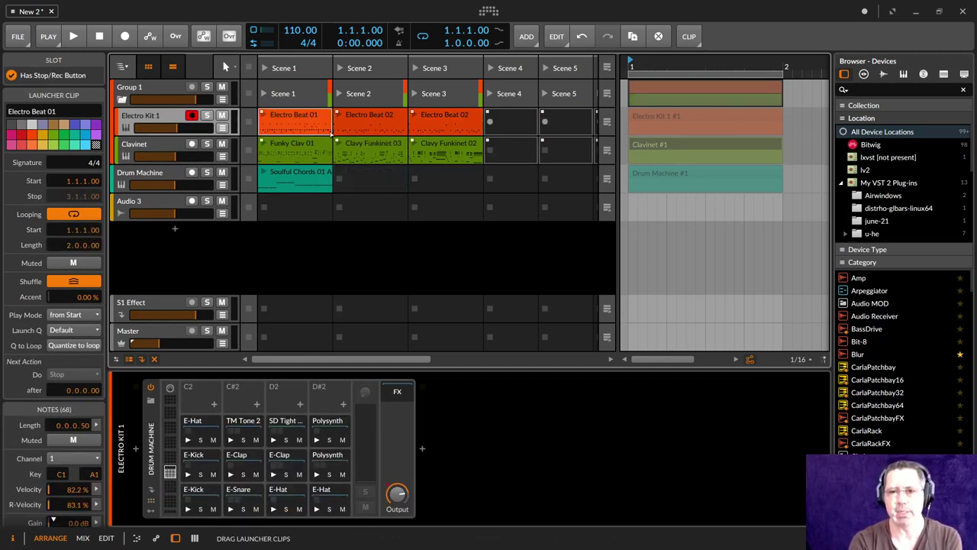
left_click_drag(424, 123, 283, 120)
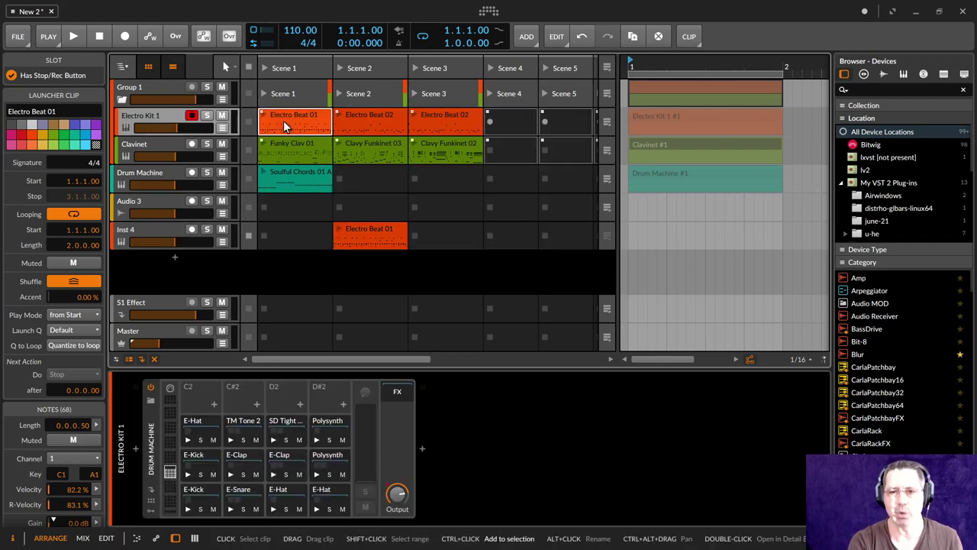
Step: Select the copied Inst 4 clip and the original Electro Kit 1 clip alternately to compare their tracks' device chains
left_click(153, 232)
left_click(348, 237)
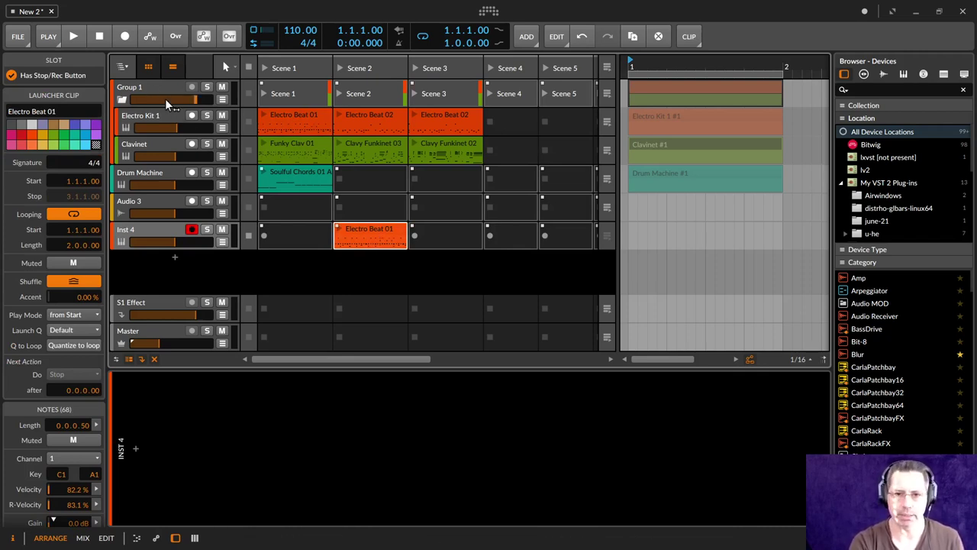
left_click(295, 122)
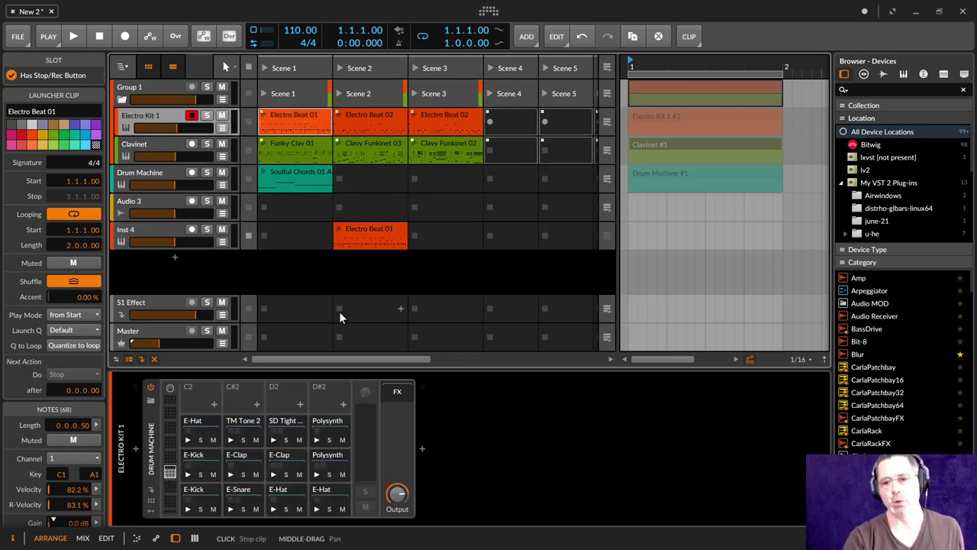
left_click(379, 223)
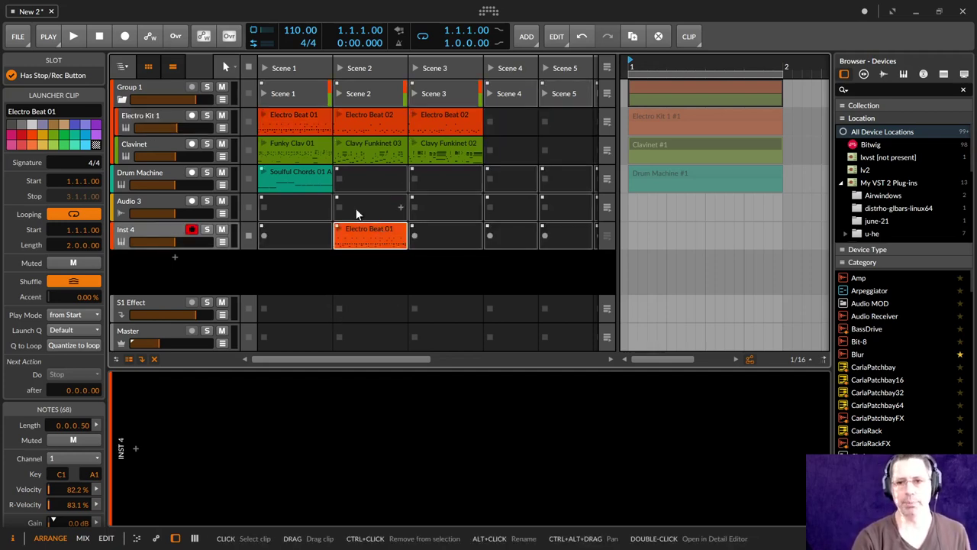
left_click(306, 116)
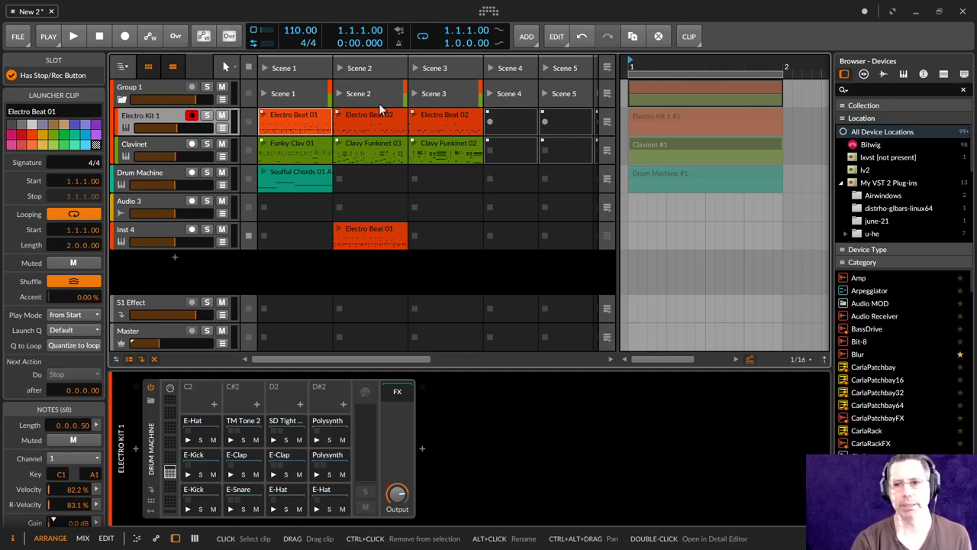
Step: Create an empty clip in the Inst 4 track's Scene 1 slot and delete its Electro Beat 01 clip in Scene 2
left_click(298, 236)
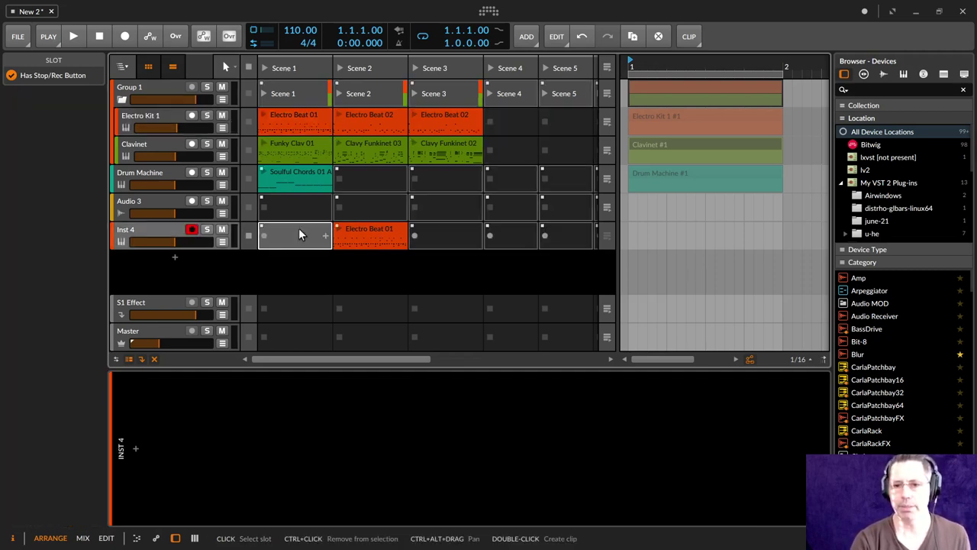
double_click(299, 230)
left_click(379, 233)
key("Delete")
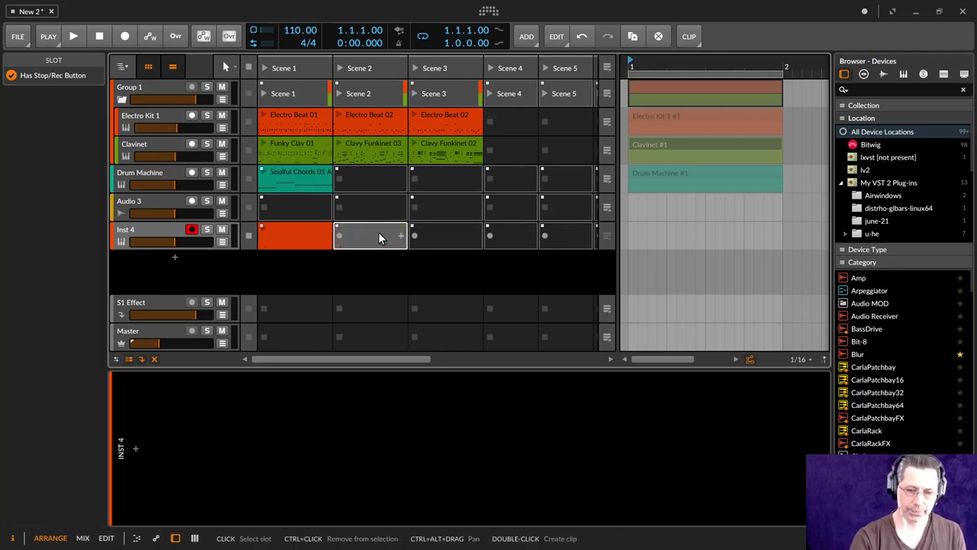
Step: Open the empty Inst 4 clip in the detail editor
left_click(305, 236)
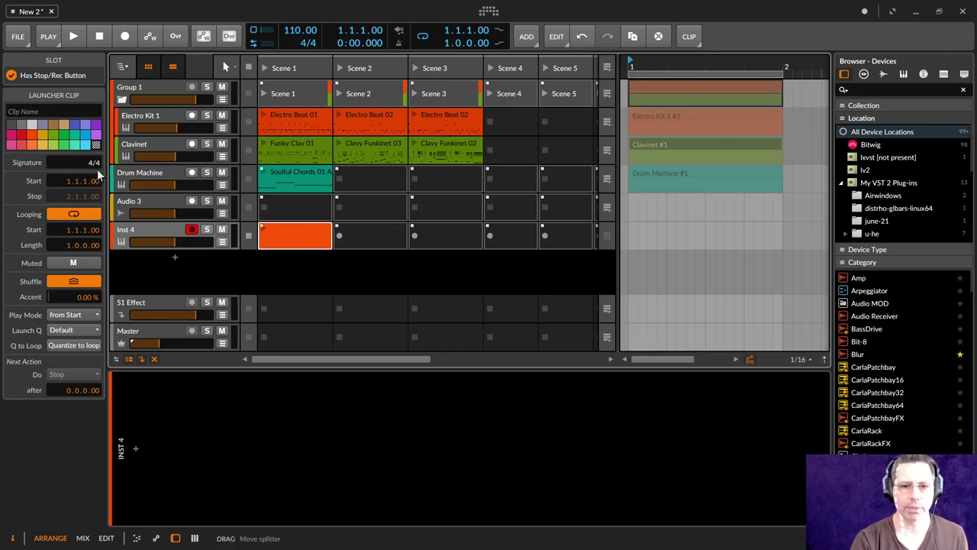
double_click(306, 227)
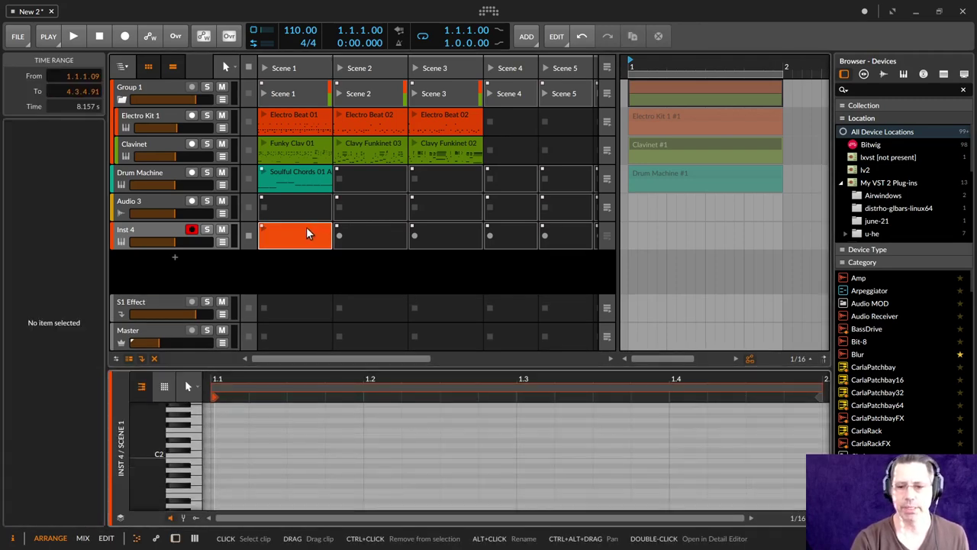
left_click(275, 233)
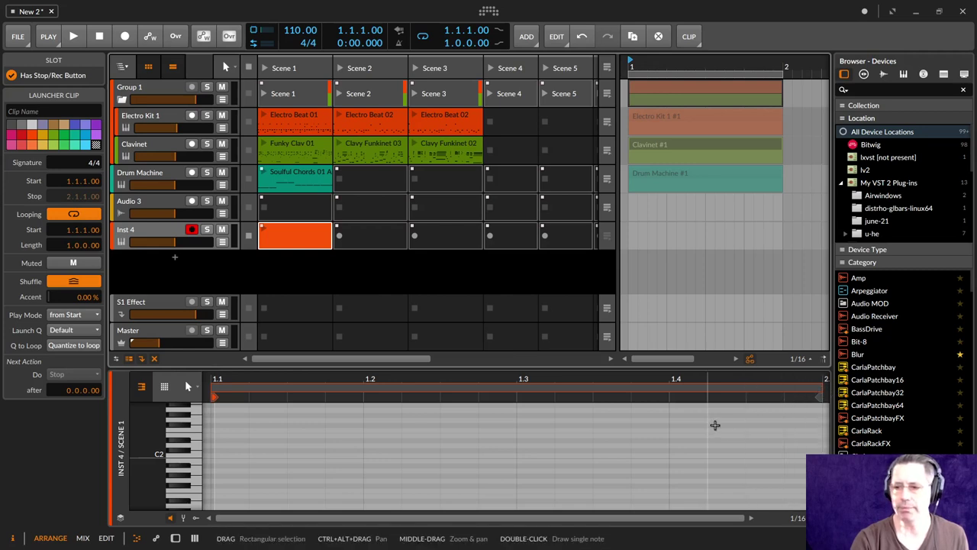
left_click_drag(716, 426, 700, 429)
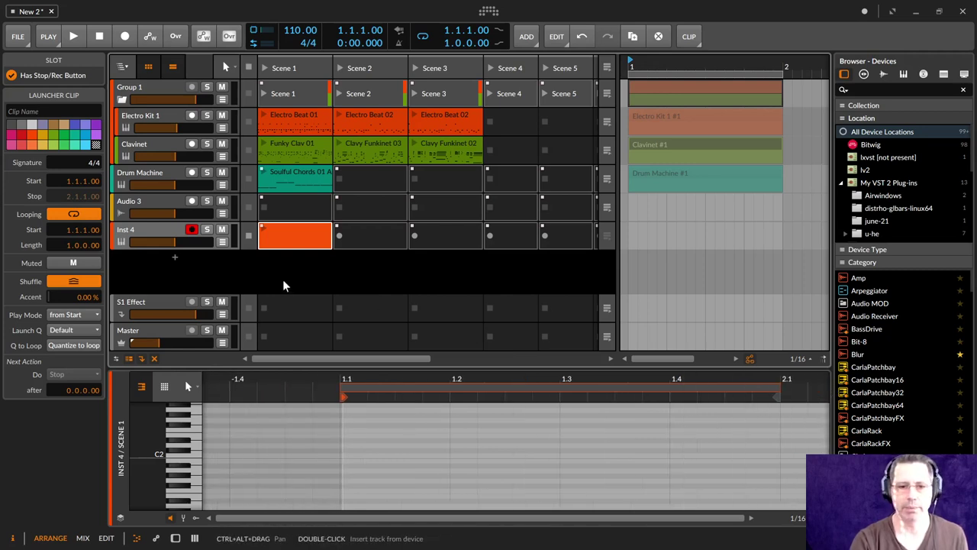
Step: Launch the empty Inst 4 clip with looping disabled, stop playback, and re-enable its looping
left_click(65, 215)
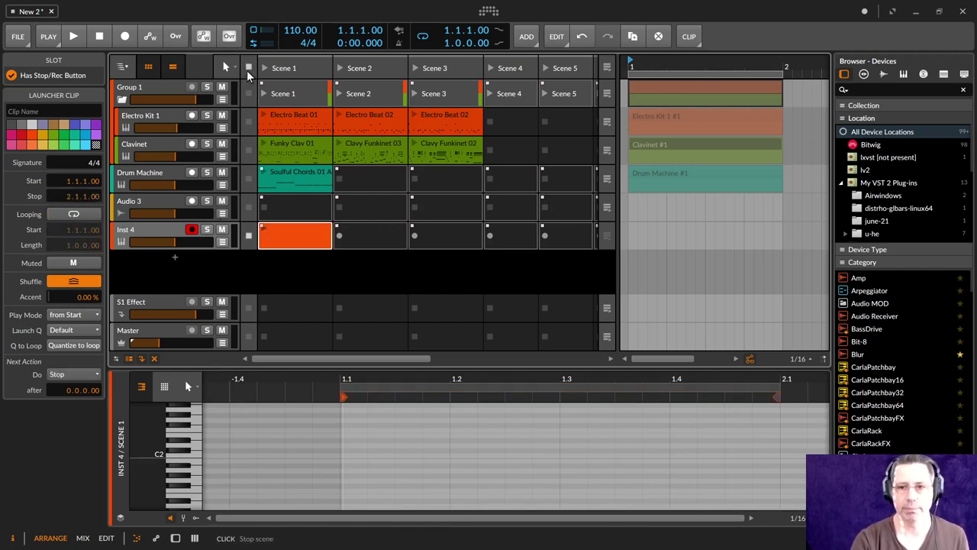
left_click(263, 230)
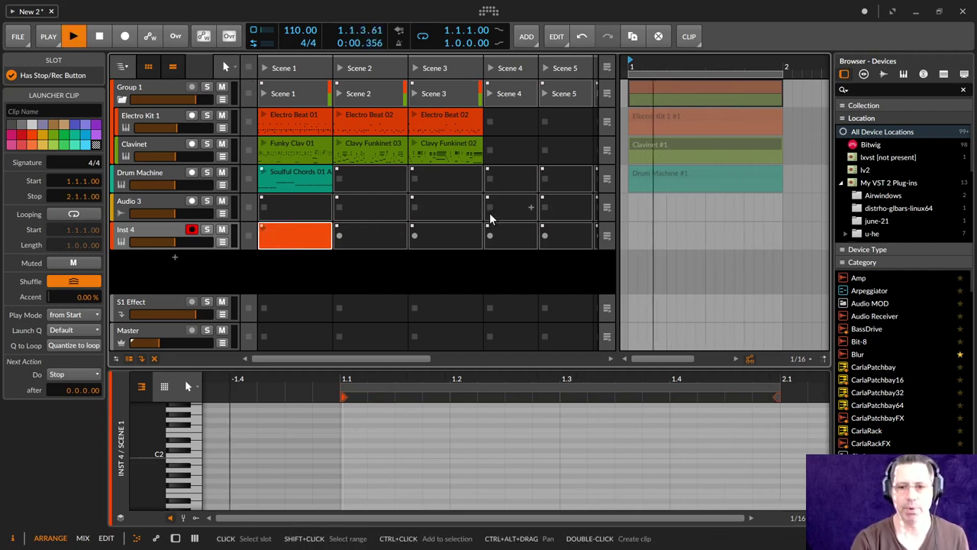
key("space")
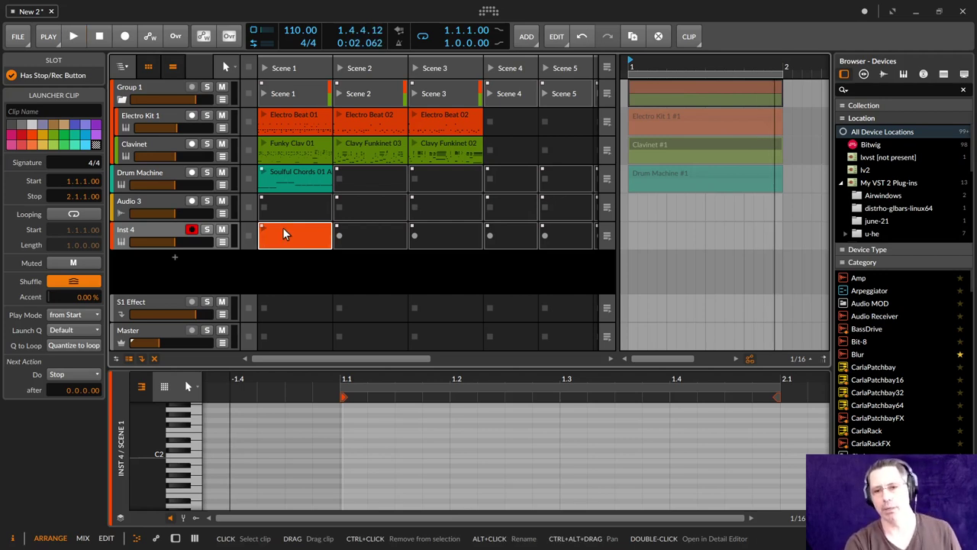
left_click(74, 216)
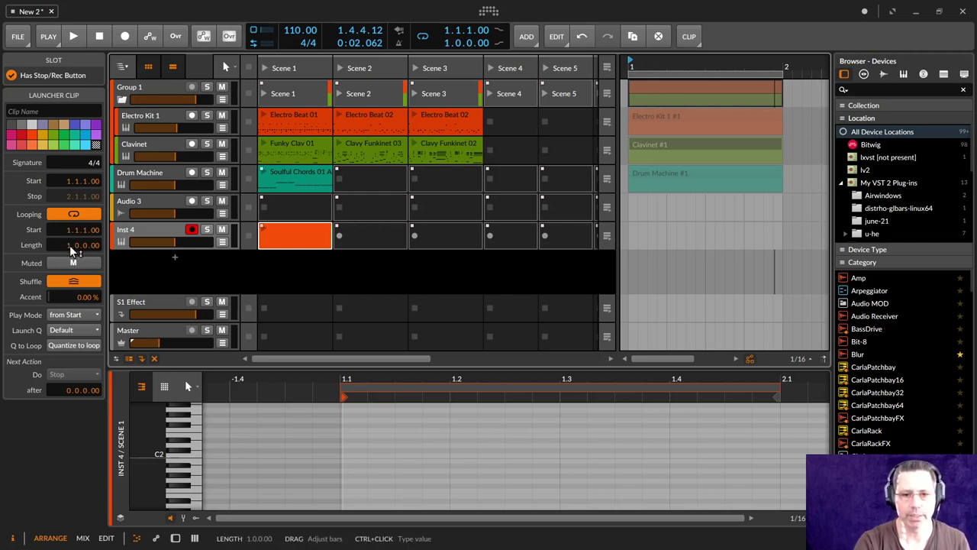
Step: Set the empty Inst 4 clip's loop length to 8.0.0.00 and show the full loop in the note editor
left_click(291, 232)
left_click(291, 237)
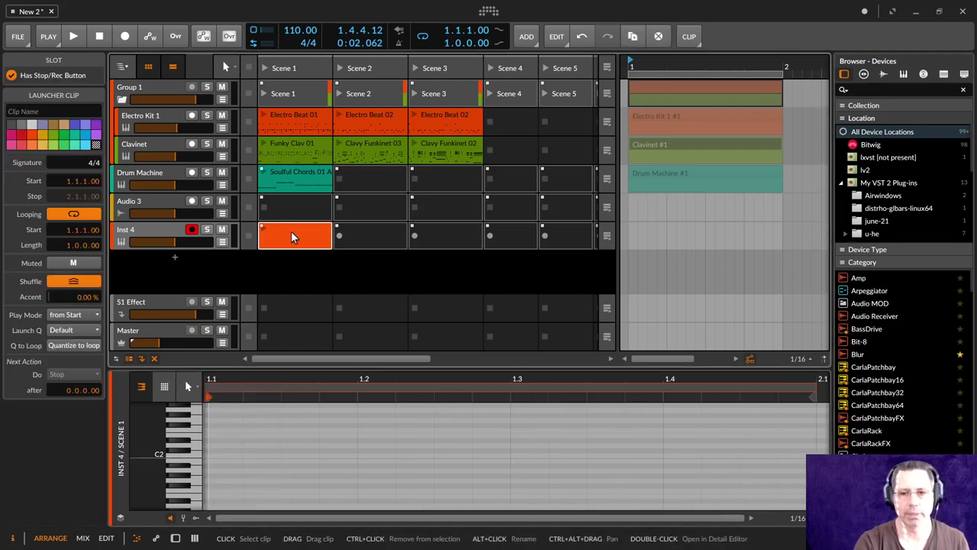
left_click_drag(69, 244, 69, 218)
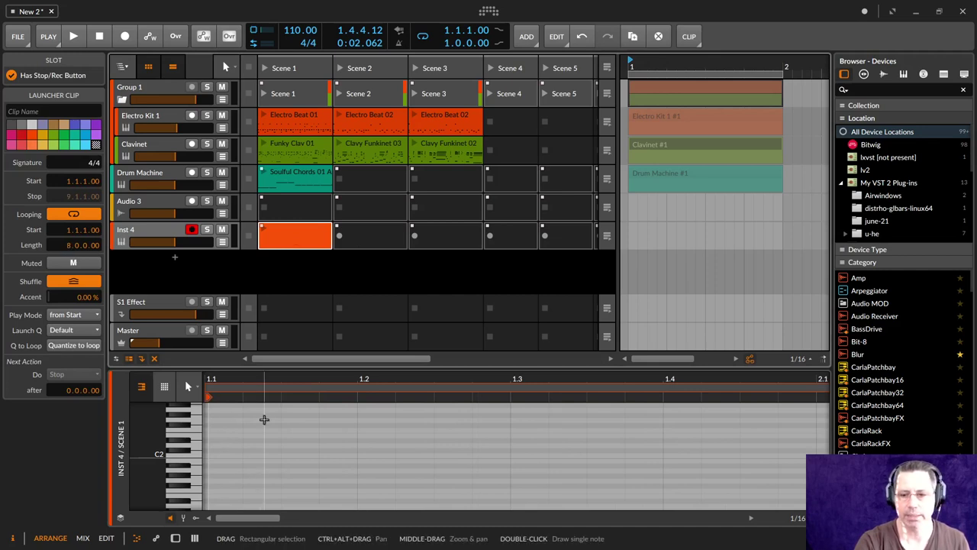
scroll(264, 419, "up", 1)
left_click_drag(261, 419, 254, 490)
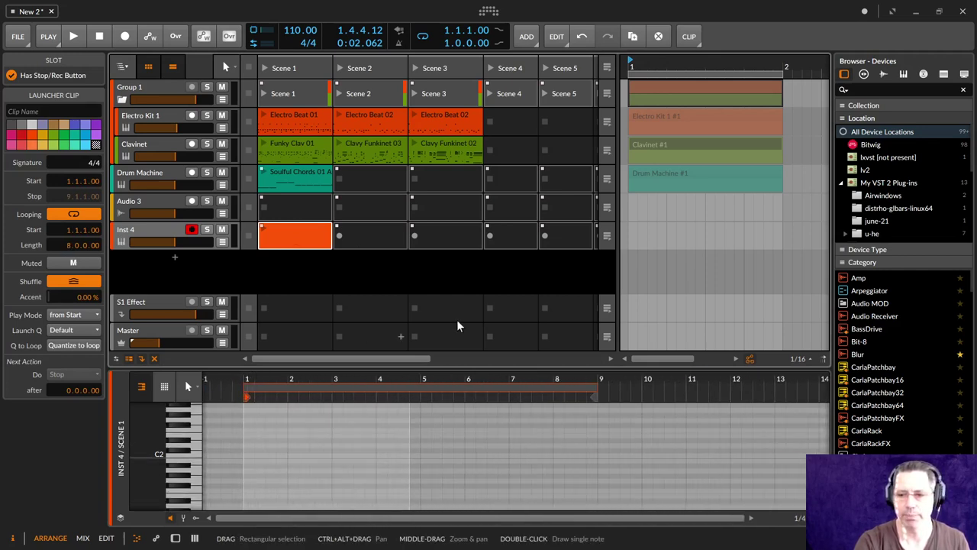
Step: Mute and unmute the empty Inst 4 clip
left_click(76, 264)
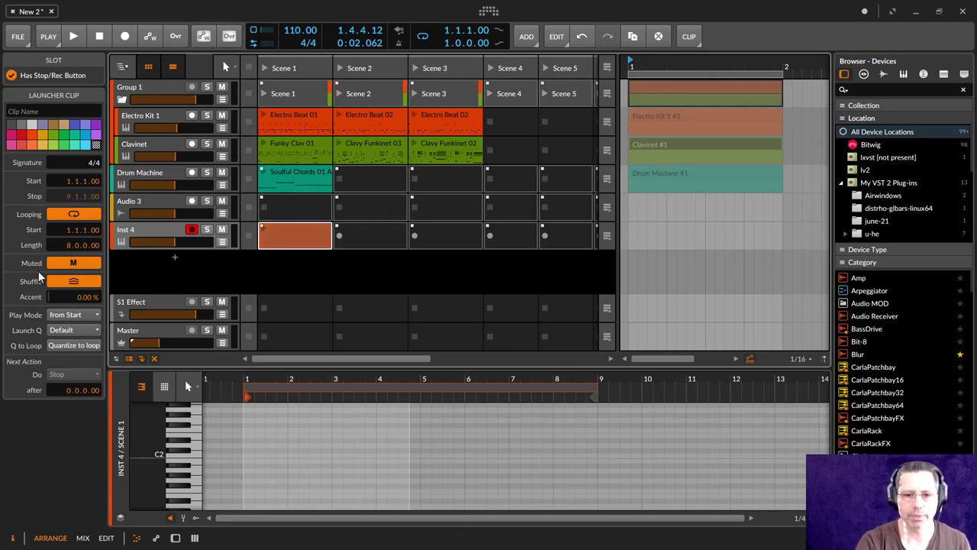
left_click(65, 263)
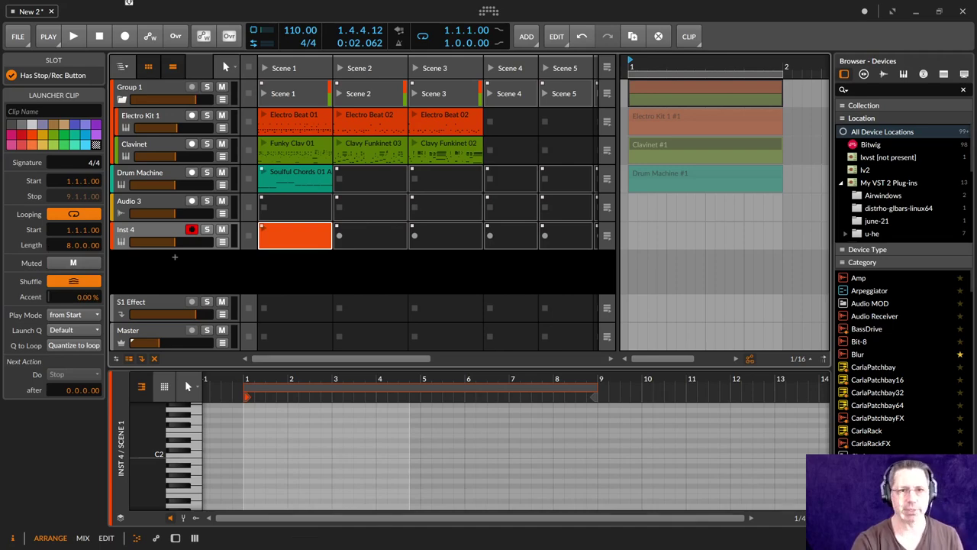
Step: Enable the global groove in the playback settings, then disable it again and close the settings
left_click(48, 36)
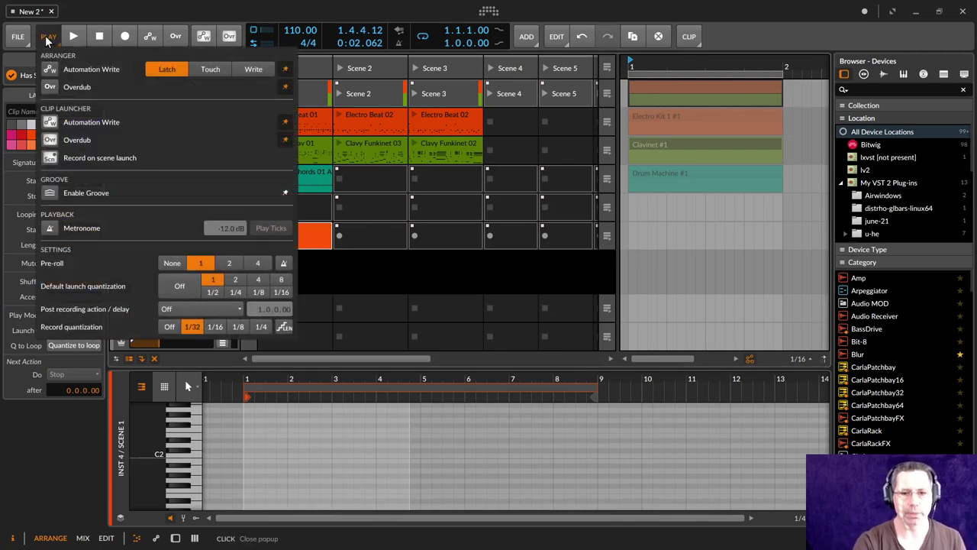
left_click(50, 192)
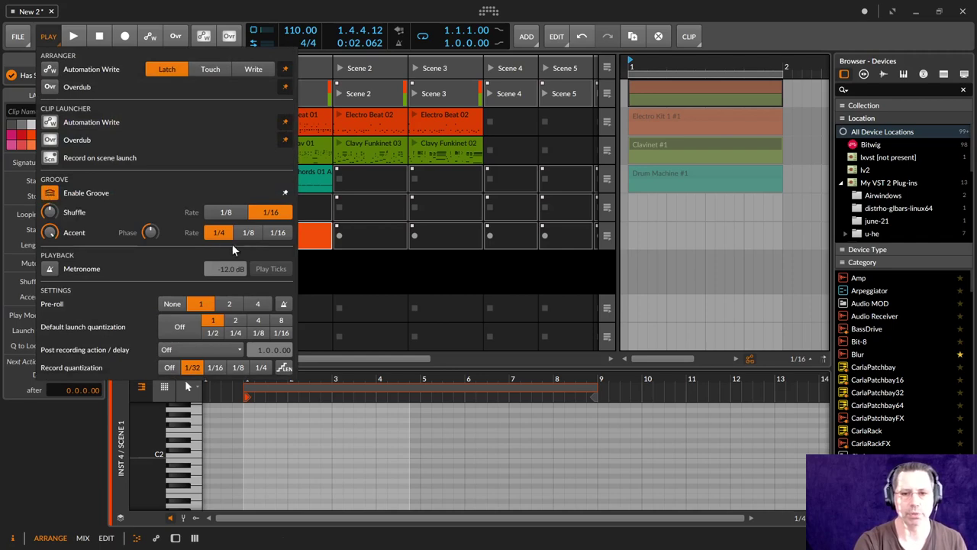
left_click(51, 194)
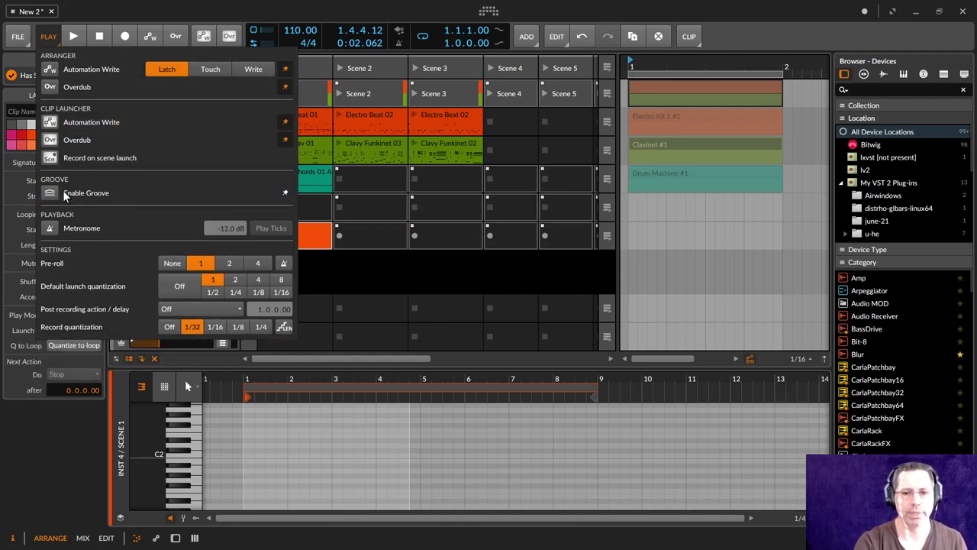
left_click(705, 249)
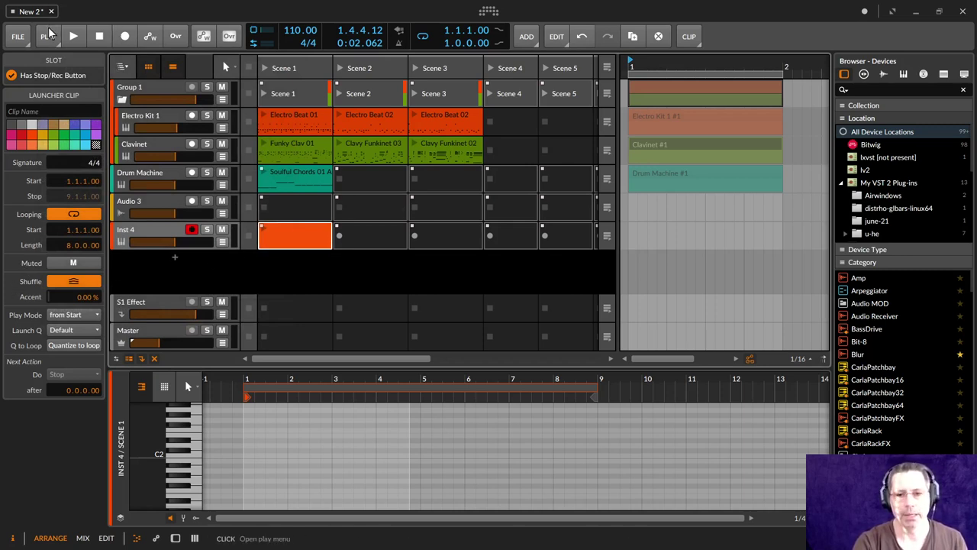
left_click(49, 36)
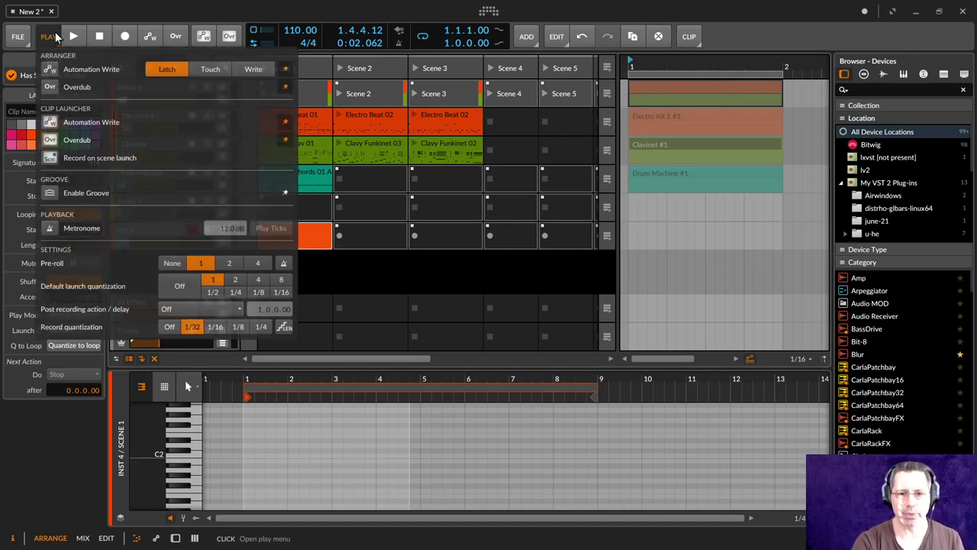
left_click(51, 192)
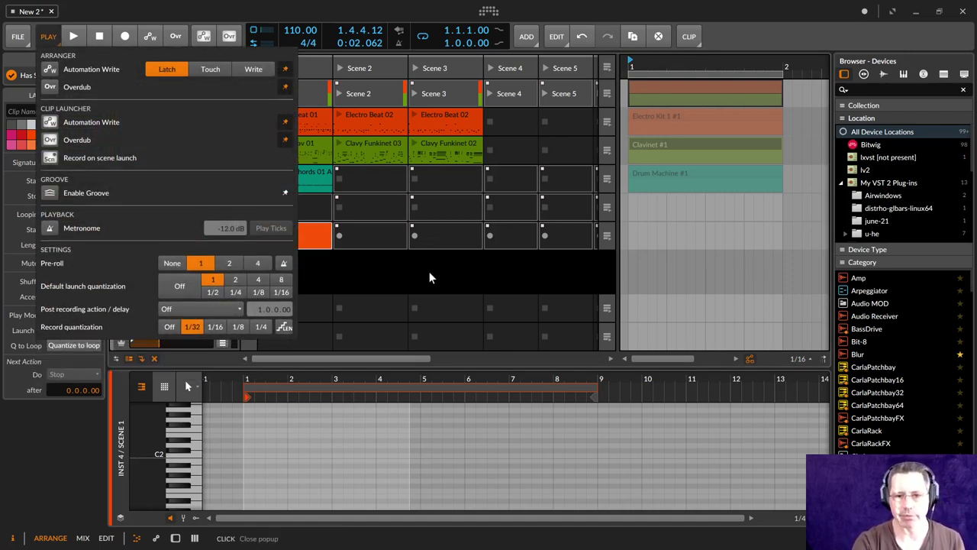
left_click(430, 272)
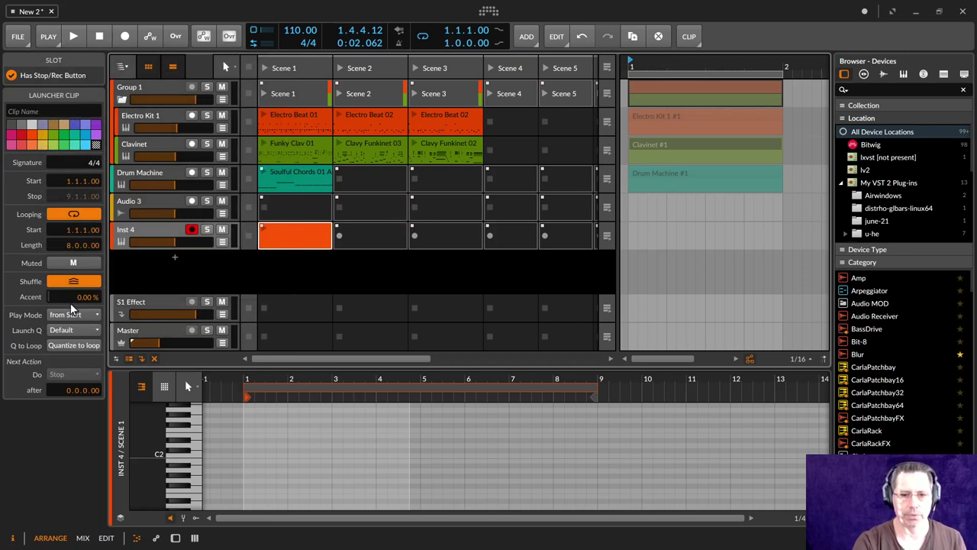
Step: Set the Inst 4 clip's accent to -60.8 % and reset it to its default
left_click_drag(55, 297, 55, 317)
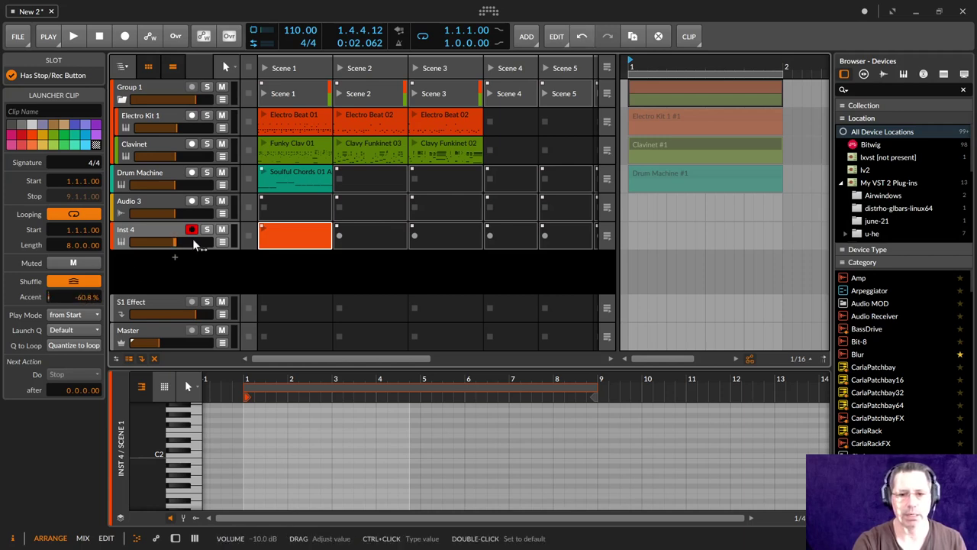
double_click(86, 300)
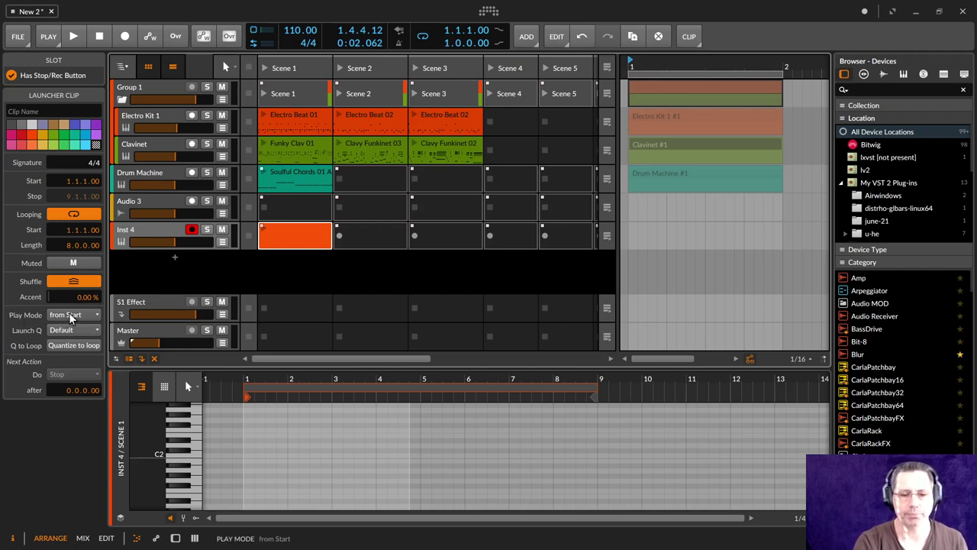
Step: Set the Inst 4 clip's play mode to Continue, and switch it to Continue Quantized
left_click(68, 313)
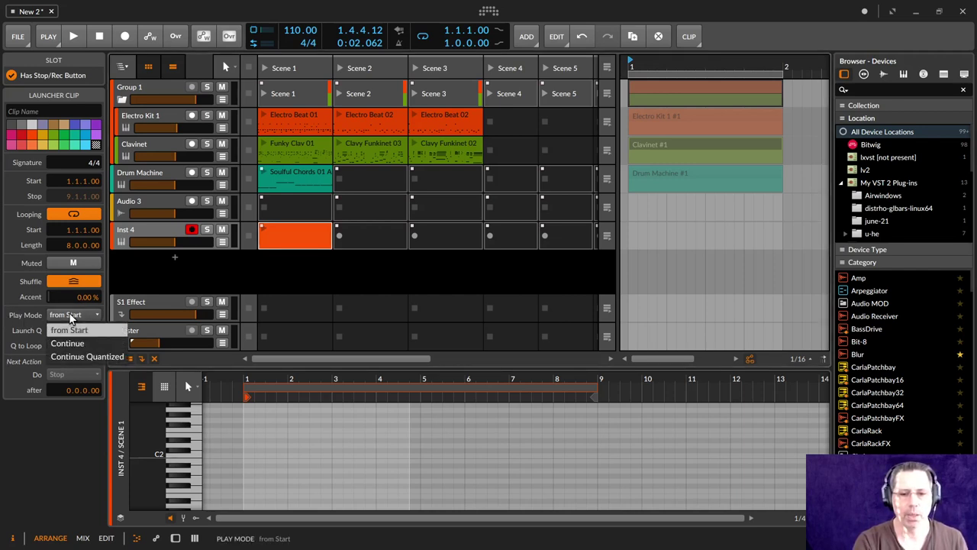
left_click(69, 314)
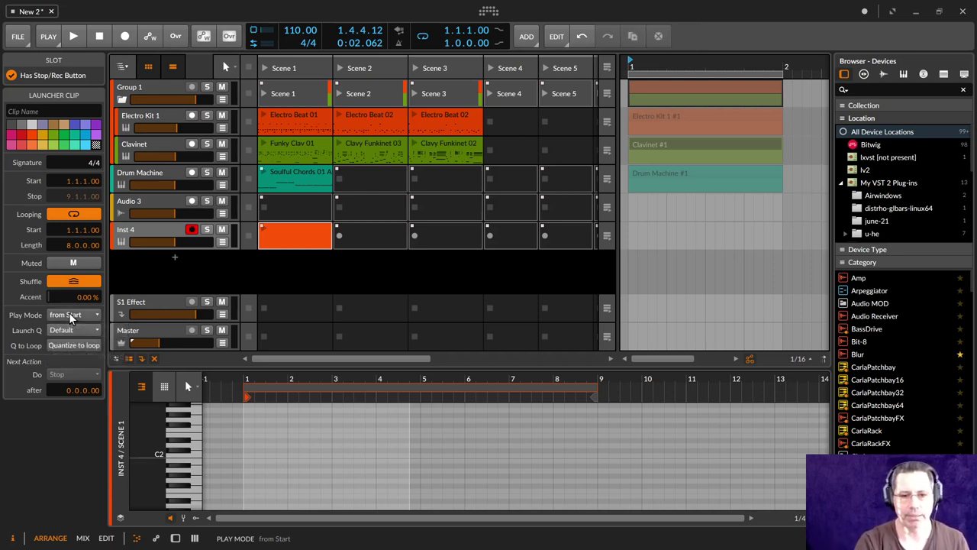
left_click(69, 314)
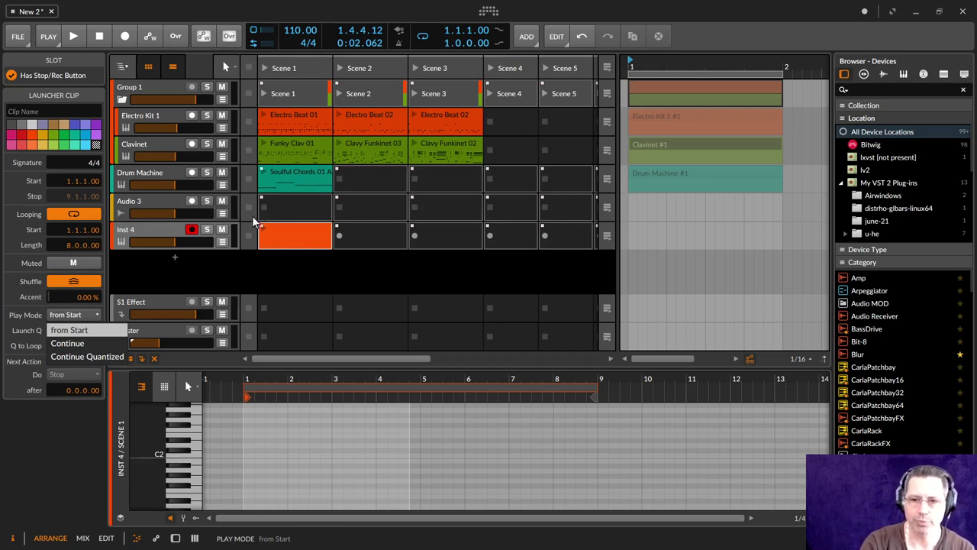
left_click(80, 343)
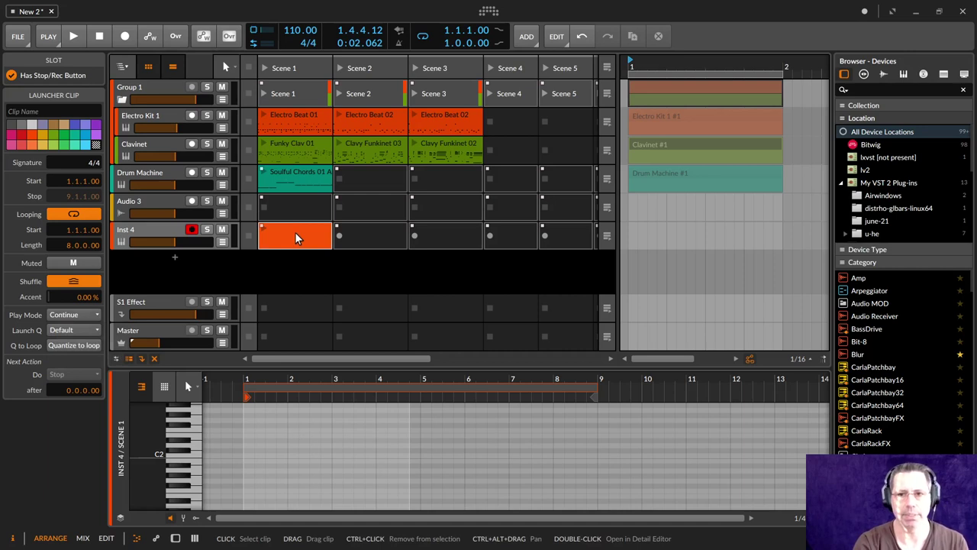
left_click(79, 316)
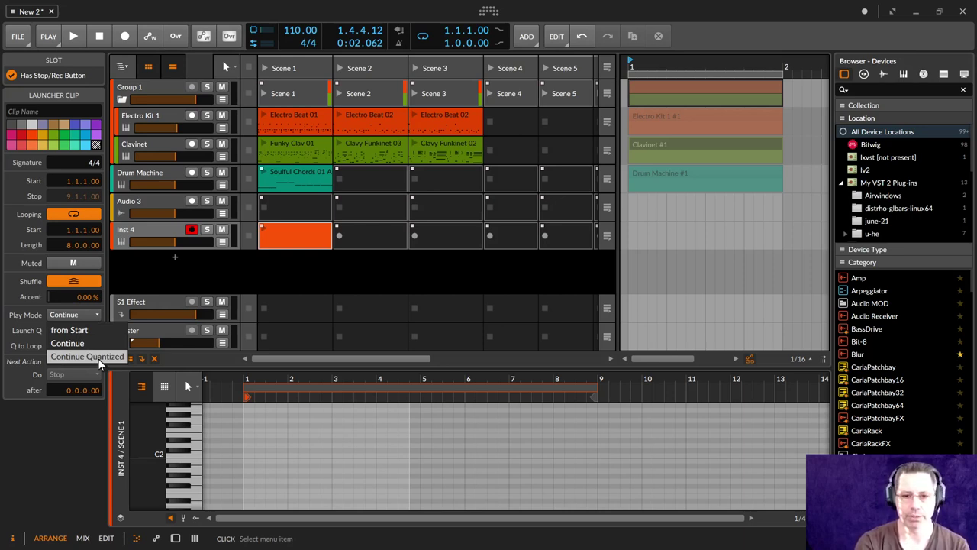
left_click(97, 358)
Step: Open the launch quantization choices for the Inst 4 clip
left_click(85, 330)
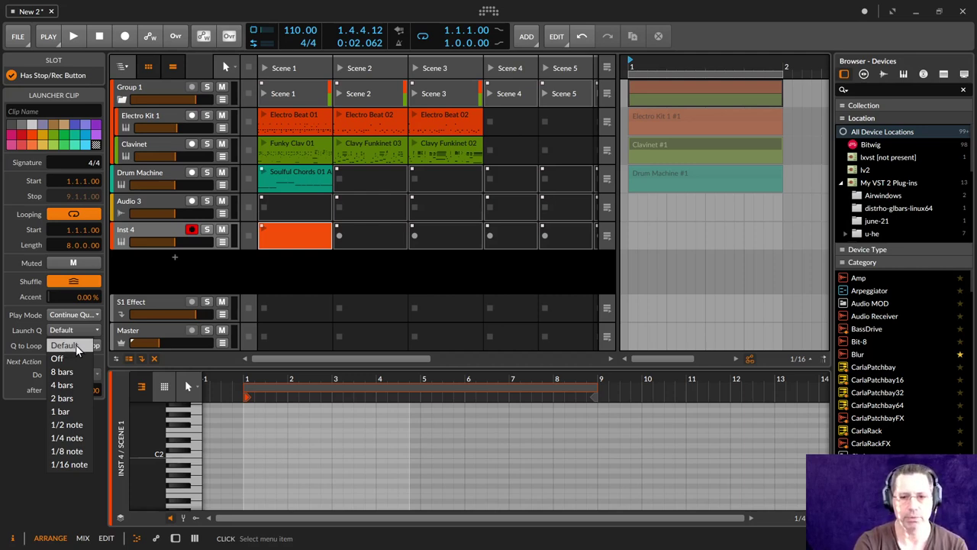
Step: Check the default launch quantization in the playback settings
left_click(75, 345)
left_click(48, 38)
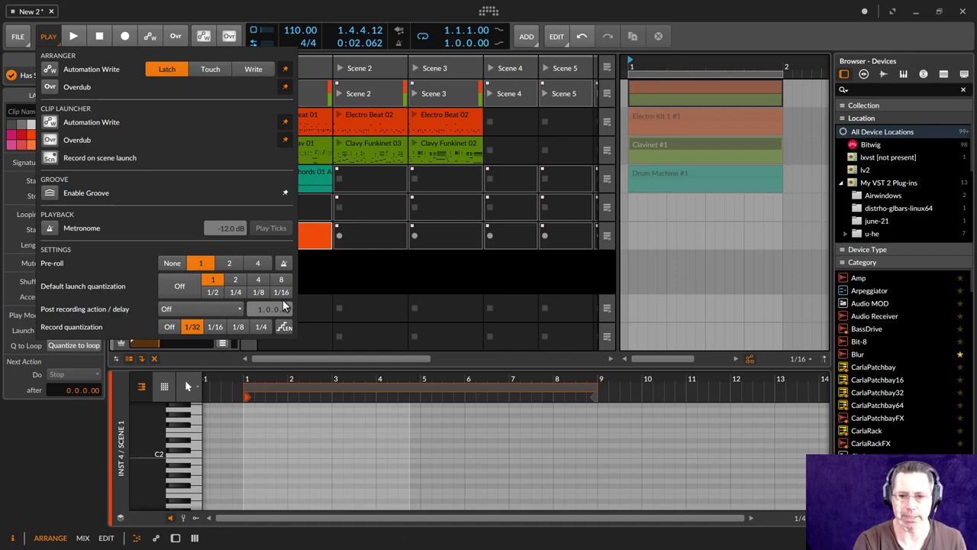
left_click(329, 252)
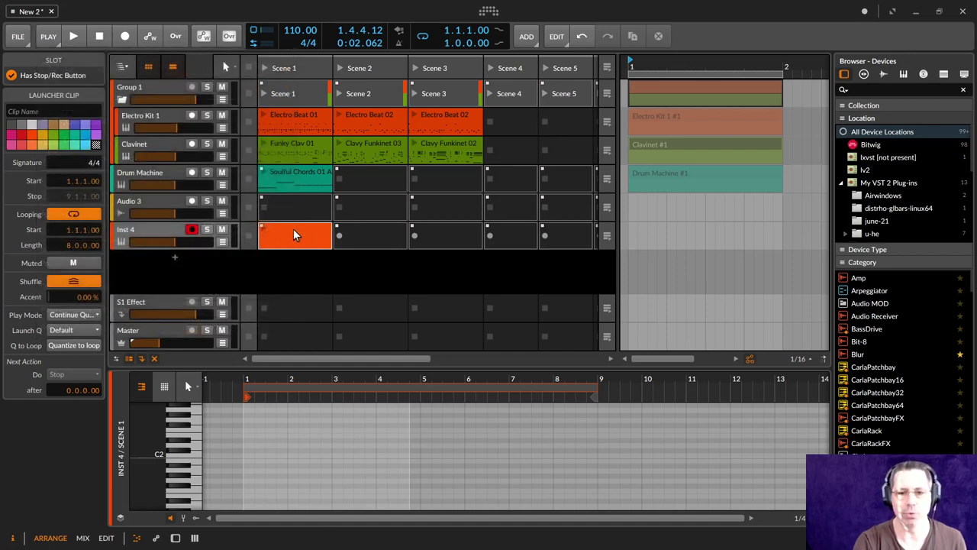
Step: Keep launch quantization at Default for the Scene 1 clip of Inst 4 and enable quantize to loop
left_click(75, 330)
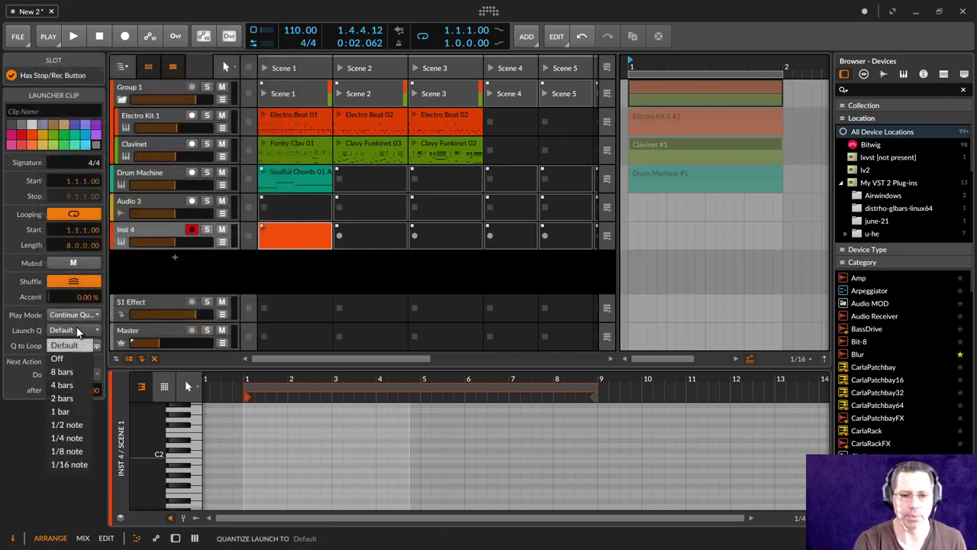
left_click(77, 330)
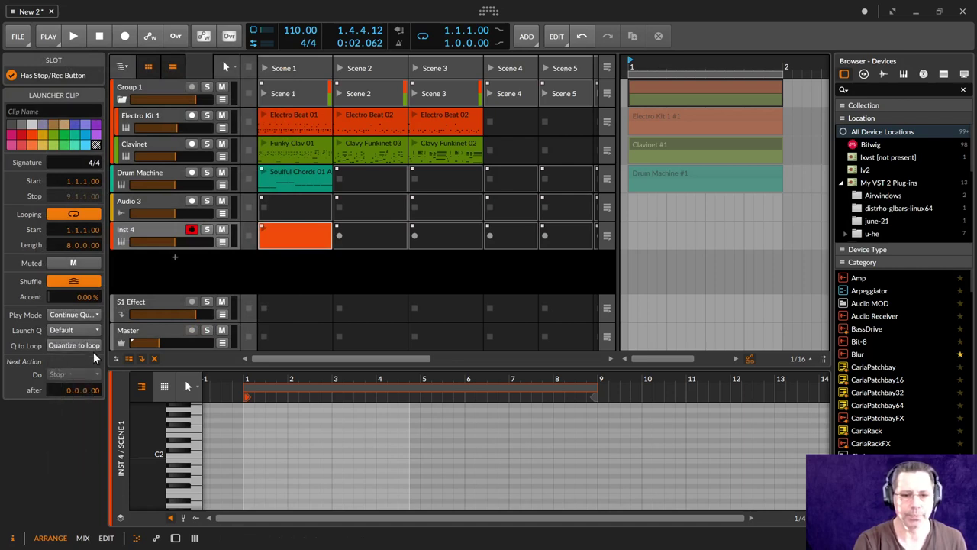
left_click(96, 348)
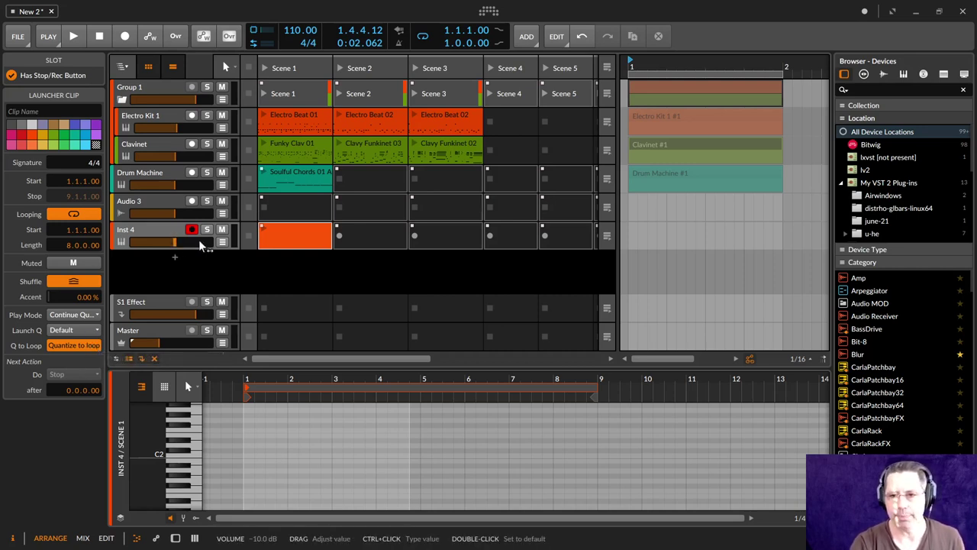
Step: Create empty clips in the Scene 2 and Scene 3 slots of the Inst 4 track
double_click(367, 232)
left_click(432, 237)
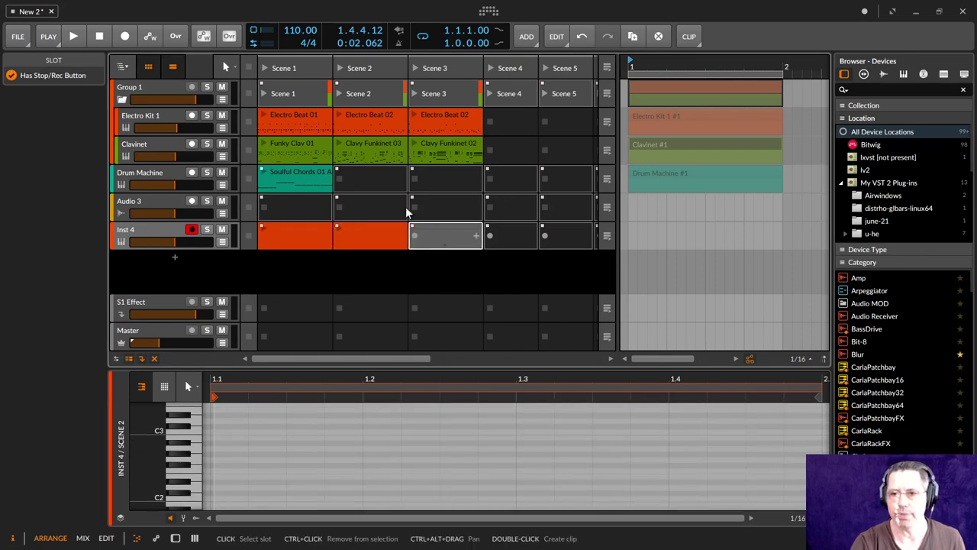
left_click(294, 149)
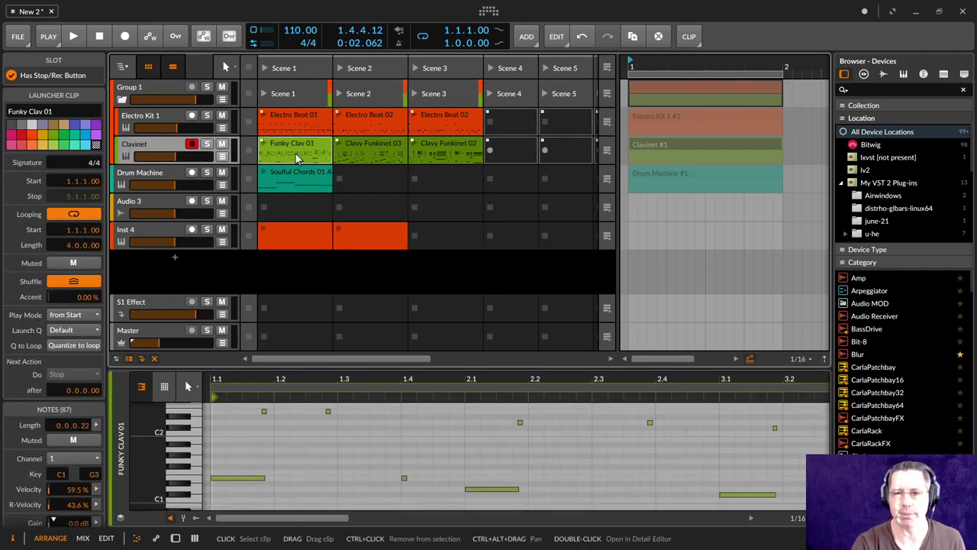
left_click(294, 232)
left_click(433, 241)
double_click(432, 241)
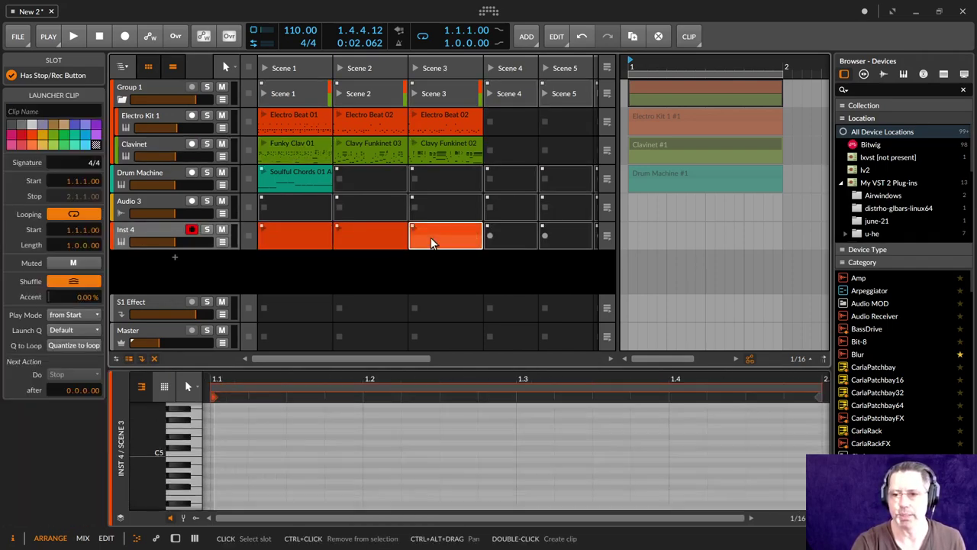
Step: Set the next action time of the Inst 4 Scene 1 clip to 1 bar and launch the clip to test it
left_click(312, 237)
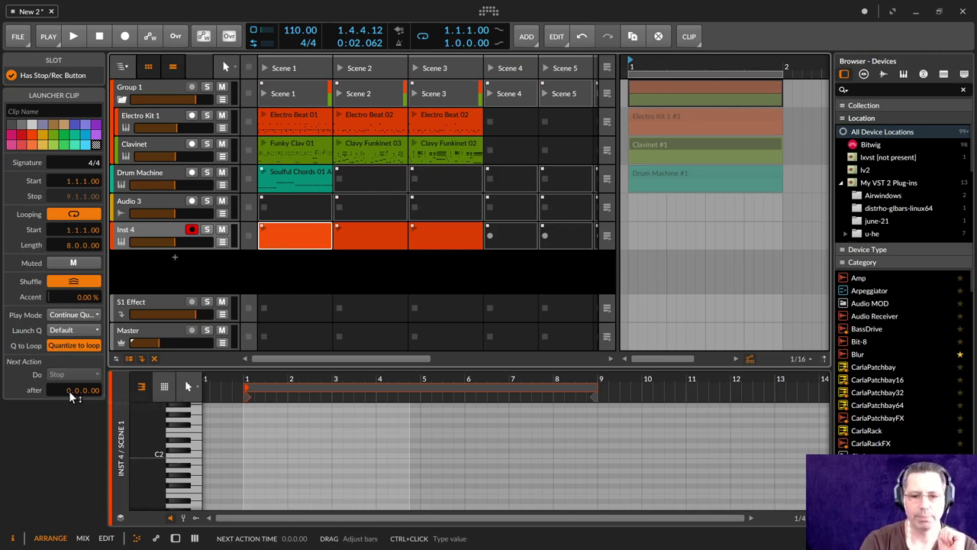
mouse_move(69, 390)
left_mouse_down()
mouse_move(69, 382)
mouse_move(69, 391)
left_mouse_up()
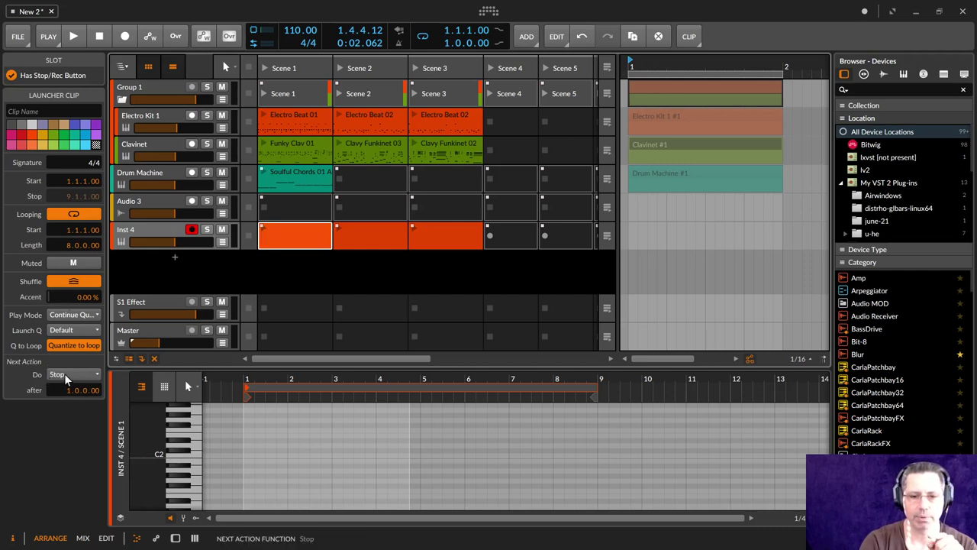
left_click(263, 235)
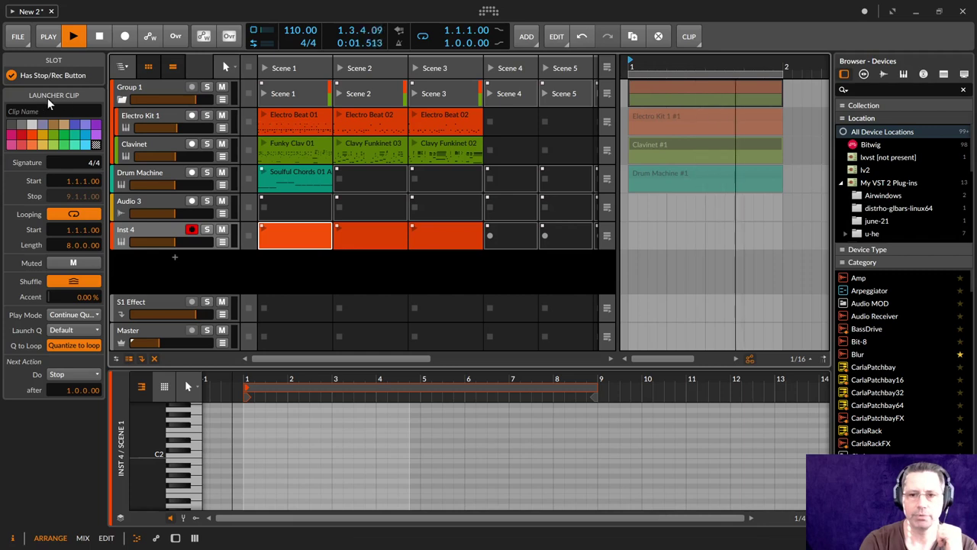
key("space")
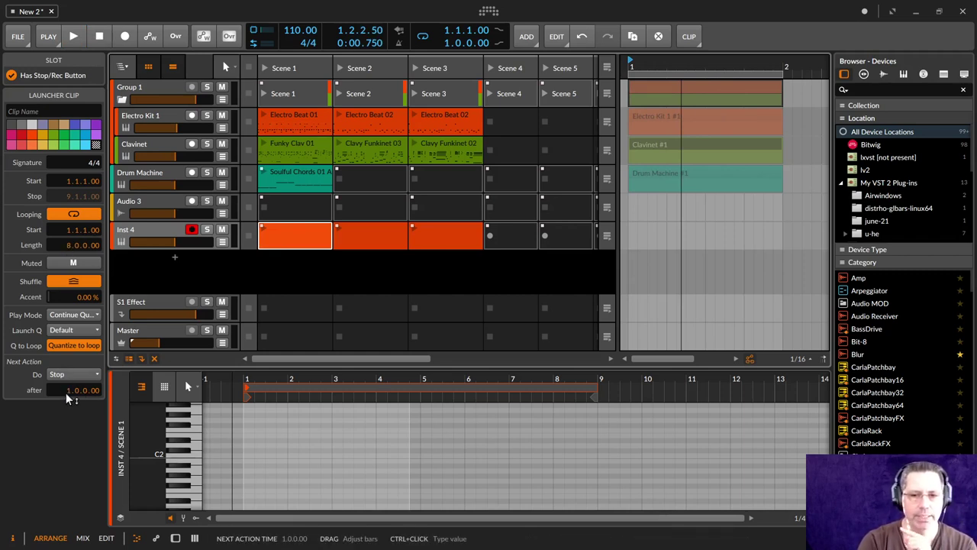
Step: Set the Scene 1 clip's next action time to 8 bars, launch it and test stopping and restarting playback
left_click_drag(66, 392, 66, 382)
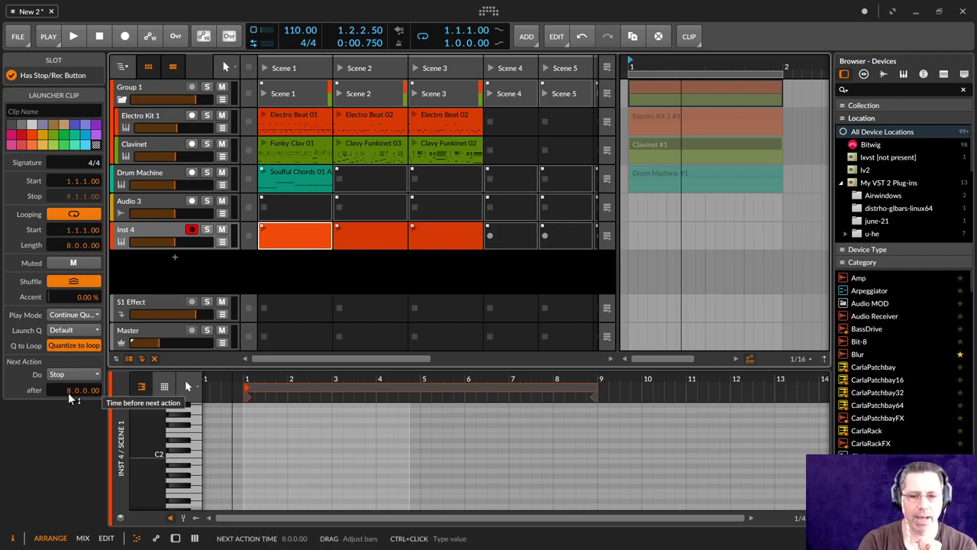
left_click(265, 231)
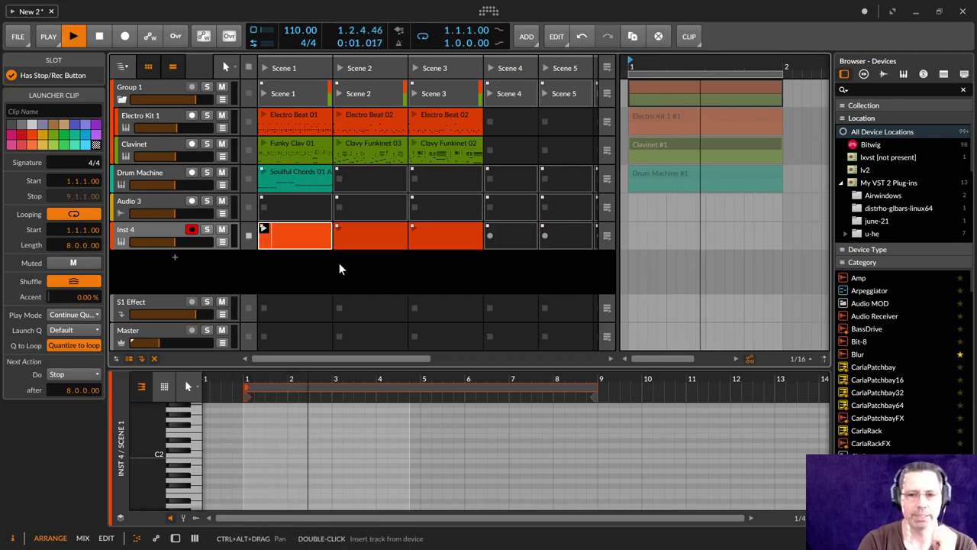
left_click(100, 36)
left_click(74, 36)
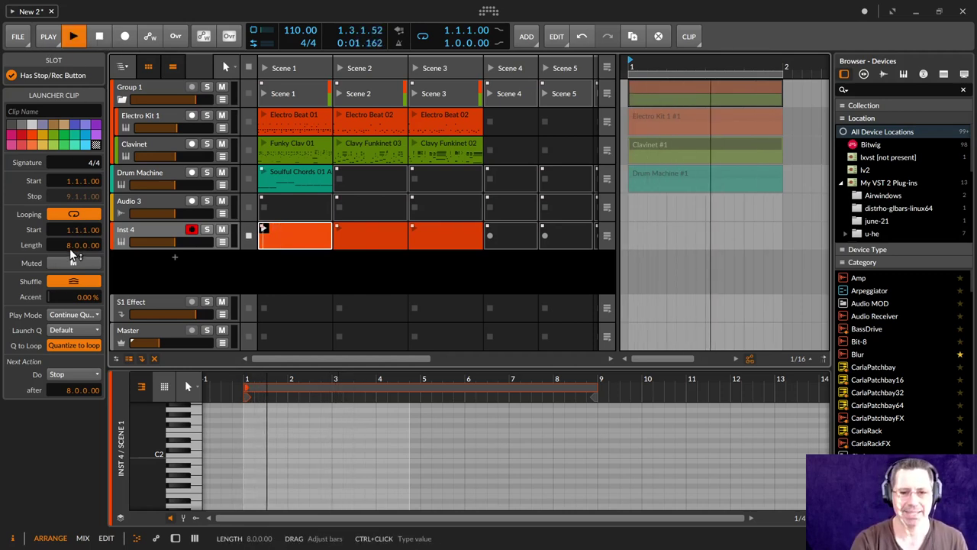
key("space")
Step: Shorten the Inst 4 Scene 1 clip's loop length to 2 bars and test it with a next action time of 3 bars
left_click_drag(69, 243, 69, 269)
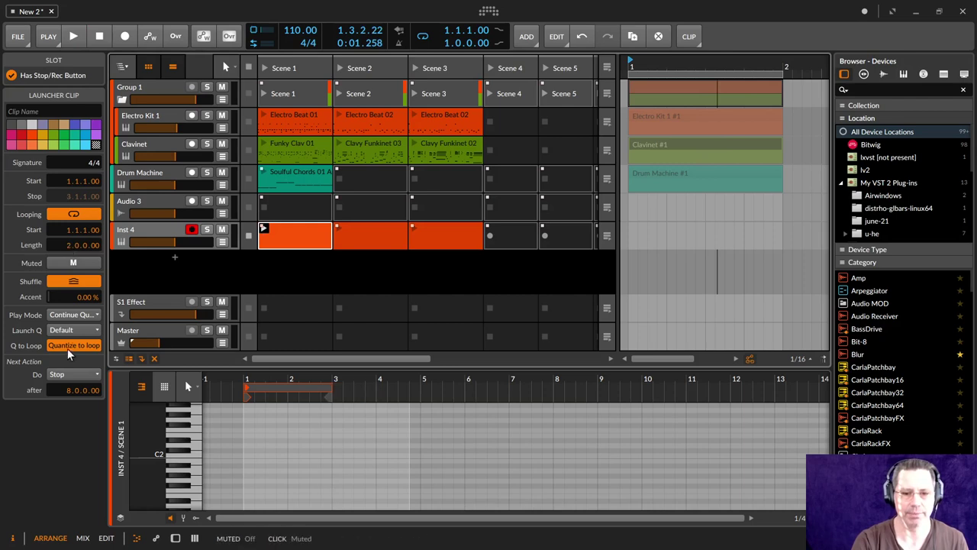
left_click_drag(63, 390, 62, 395)
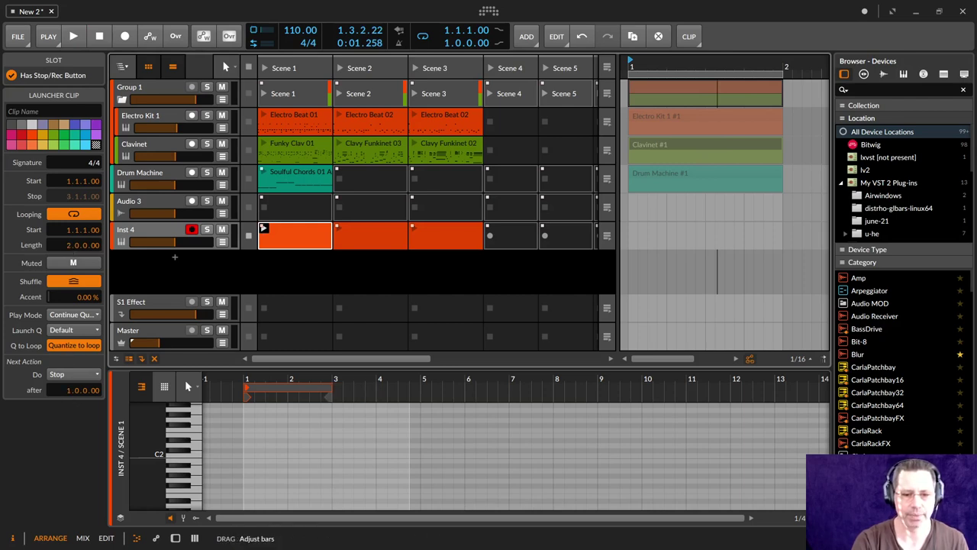
left_click_drag(63, 391, 63, 387)
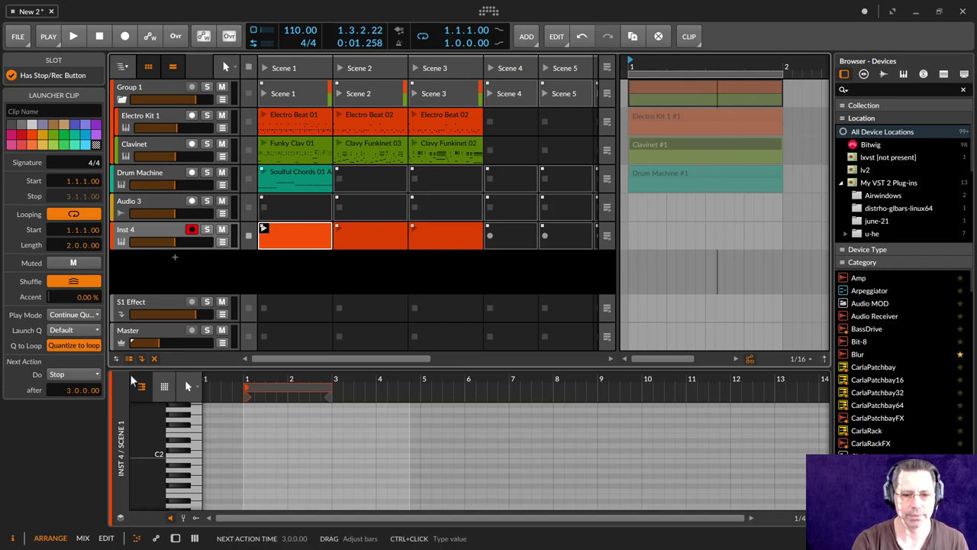
left_click(292, 235)
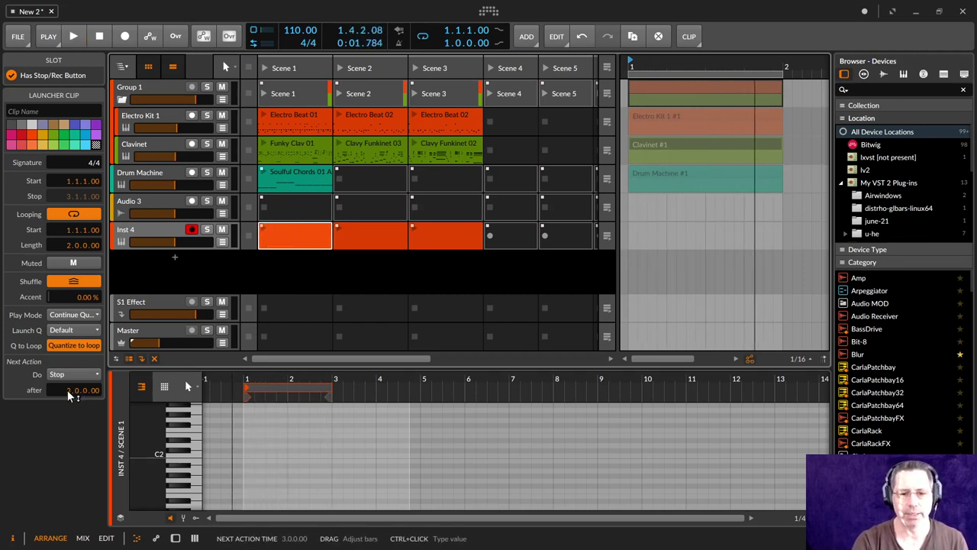
Step: Set the Scene 1 clip's next action time to 2 bars and play the clip to test it
left_click_drag(67, 391, 68, 397)
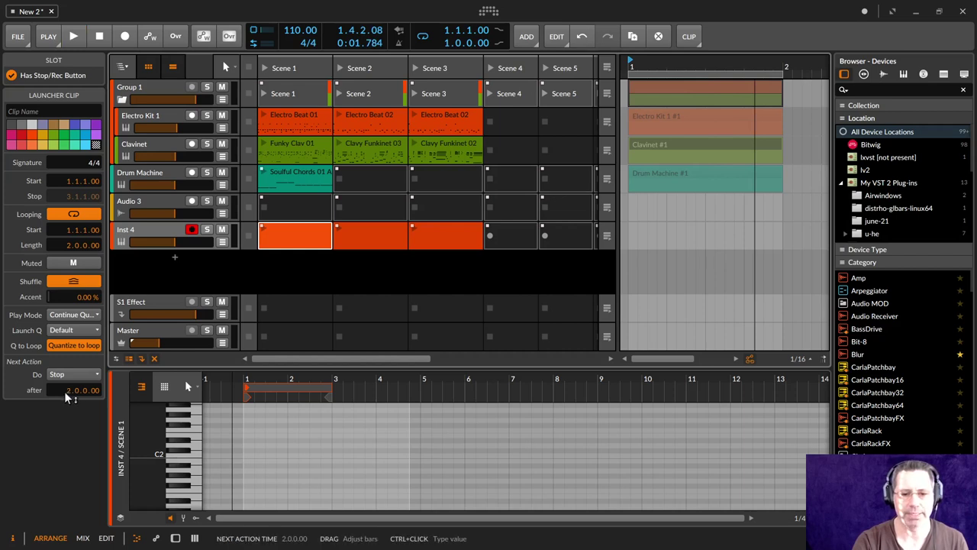
left_click(262, 229)
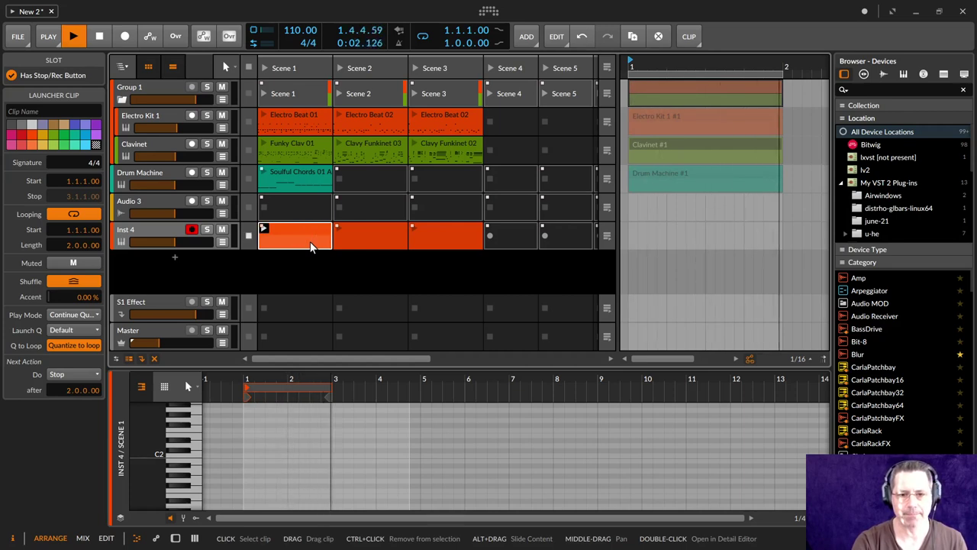
key("space")
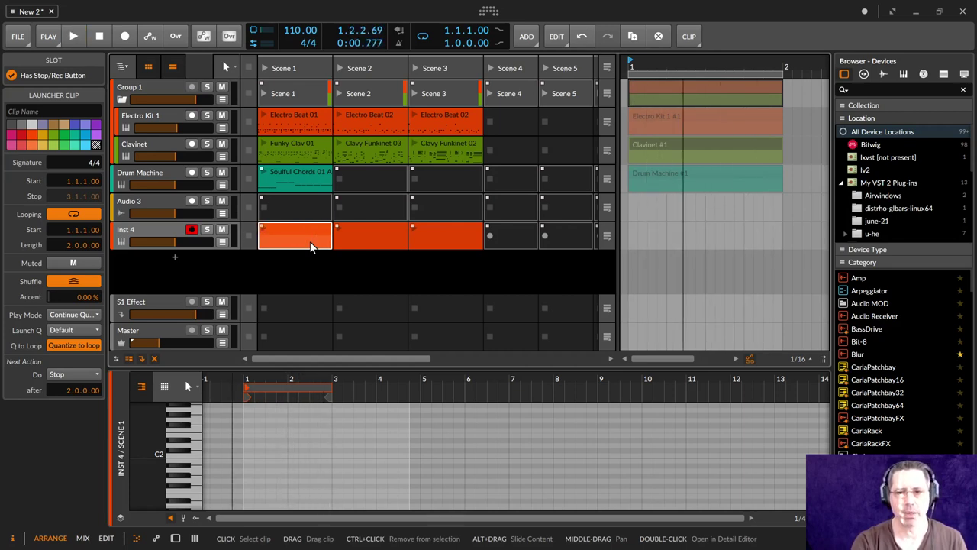
Step: Set the next action time of all three Inst 4 clips to 2 bars together and check each clip's setting
left_click(466, 231, "shift")
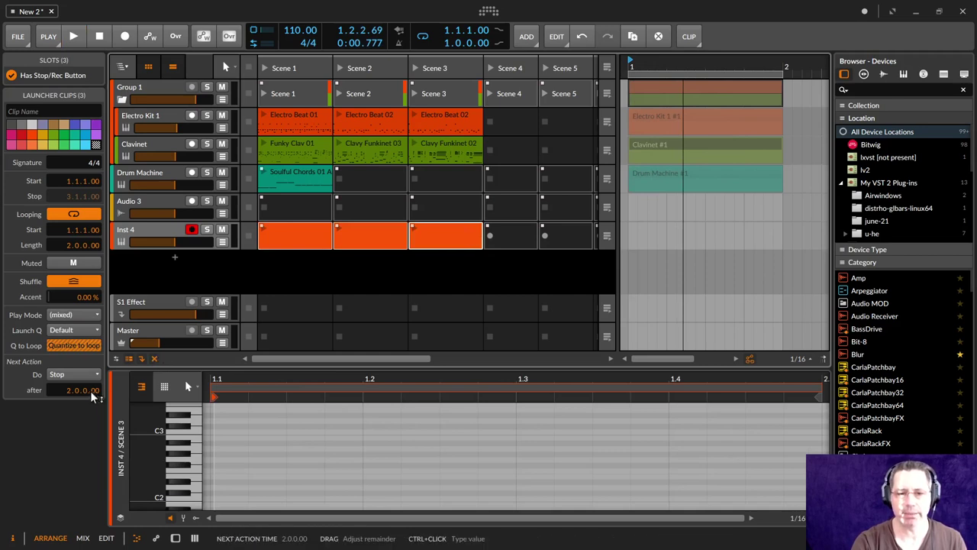
left_click_drag(65, 390, 65, 379)
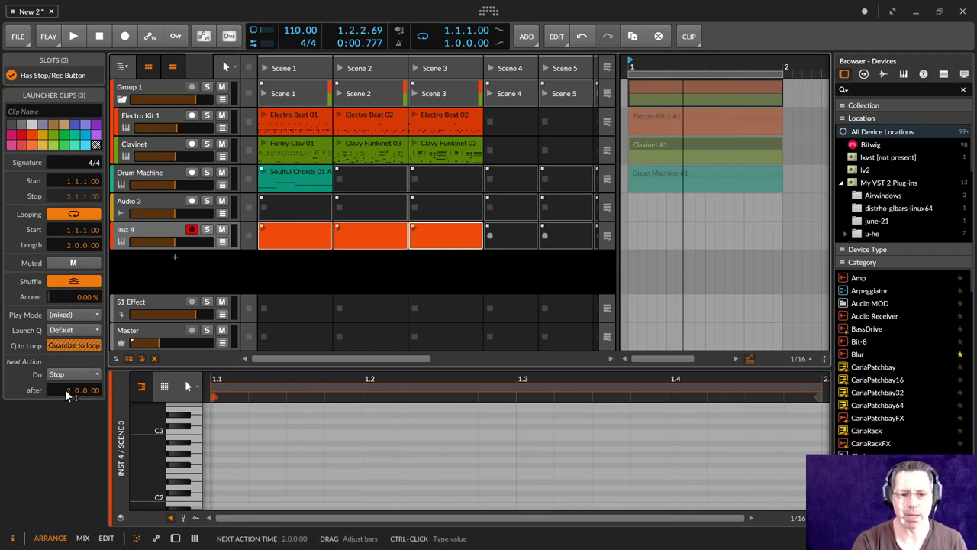
left_click(440, 236)
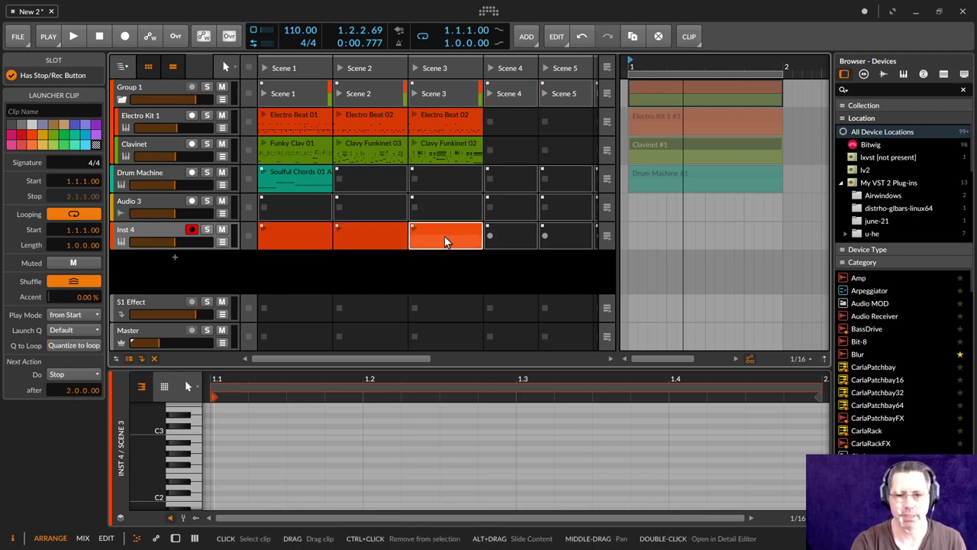
left_click(371, 235)
left_click(307, 233)
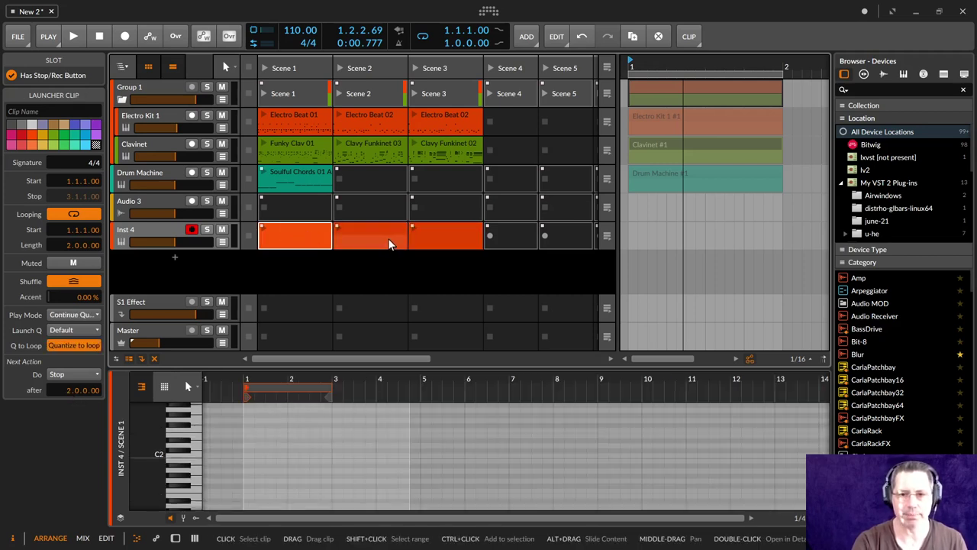
left_click(389, 238)
left_click(421, 239)
Step: Examine the next action functions available for the Inst 4 Scene 1 clip, keeping it on Stop
left_click(304, 232)
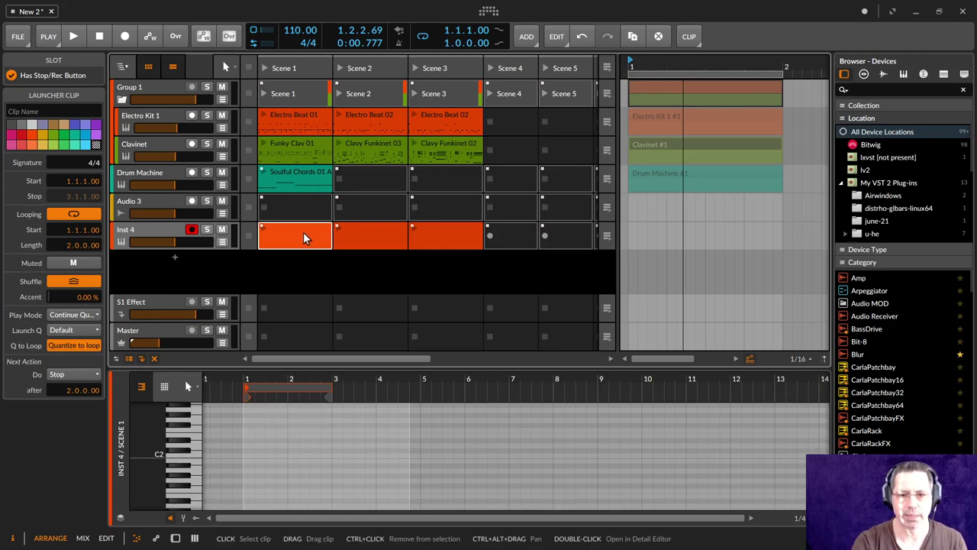
left_click(71, 375)
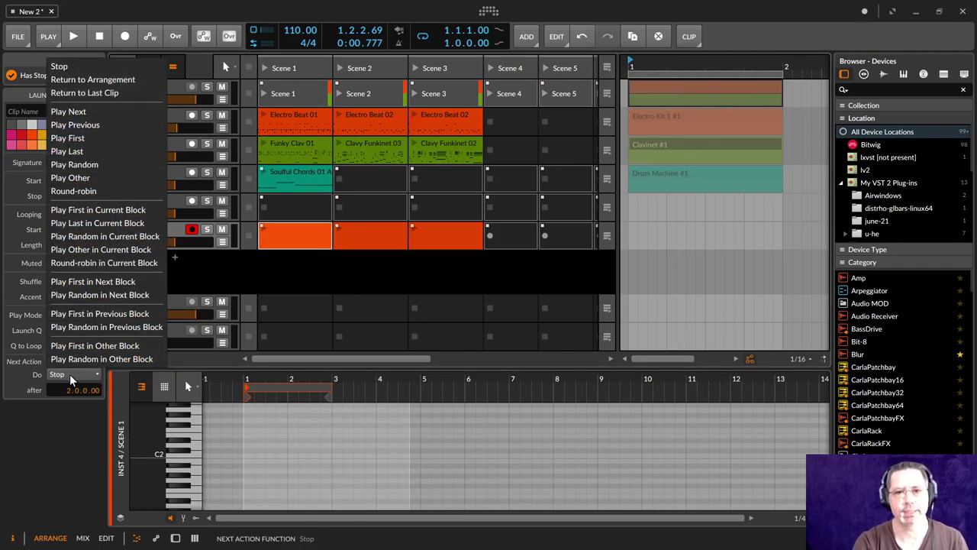
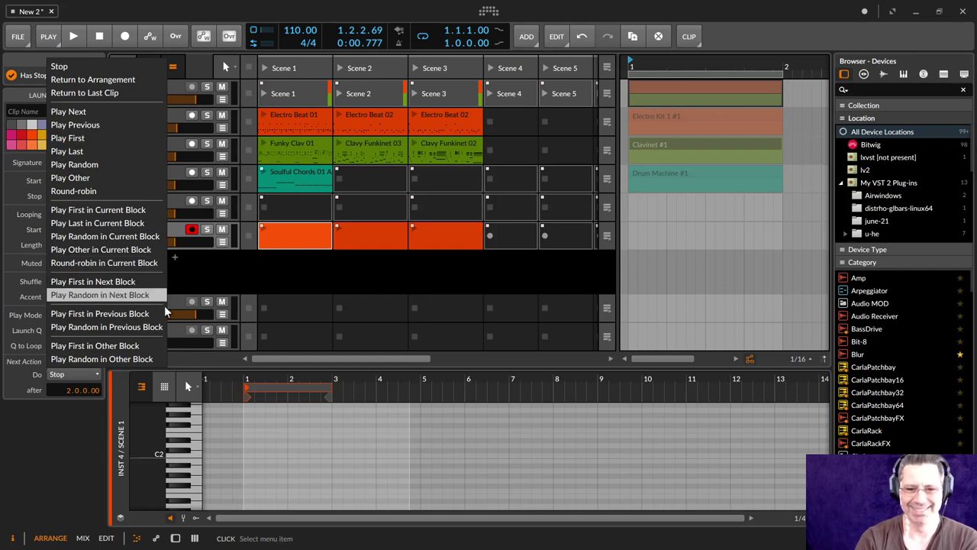
left_click(298, 270)
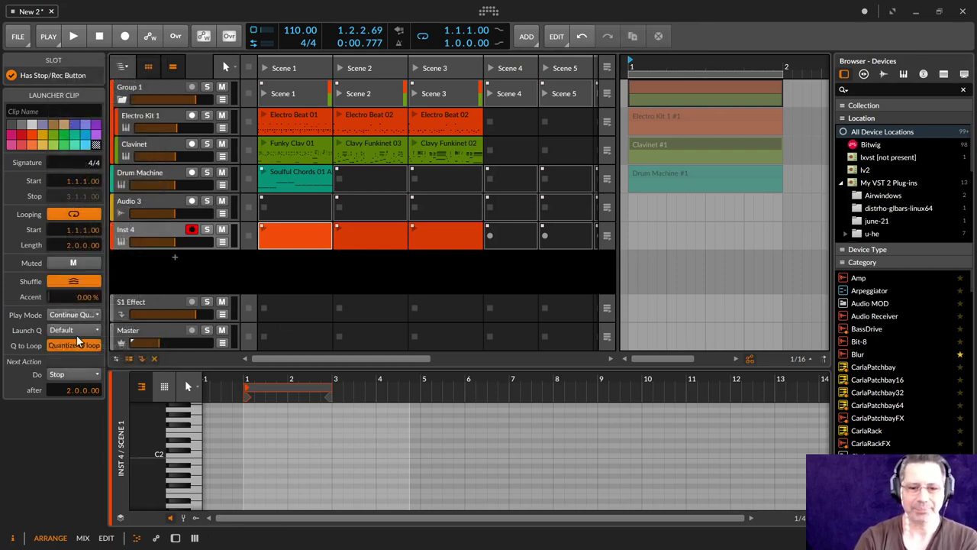
Step: Review the note properties of the Electro Beat 01 clip, including the note length options
left_click(284, 115)
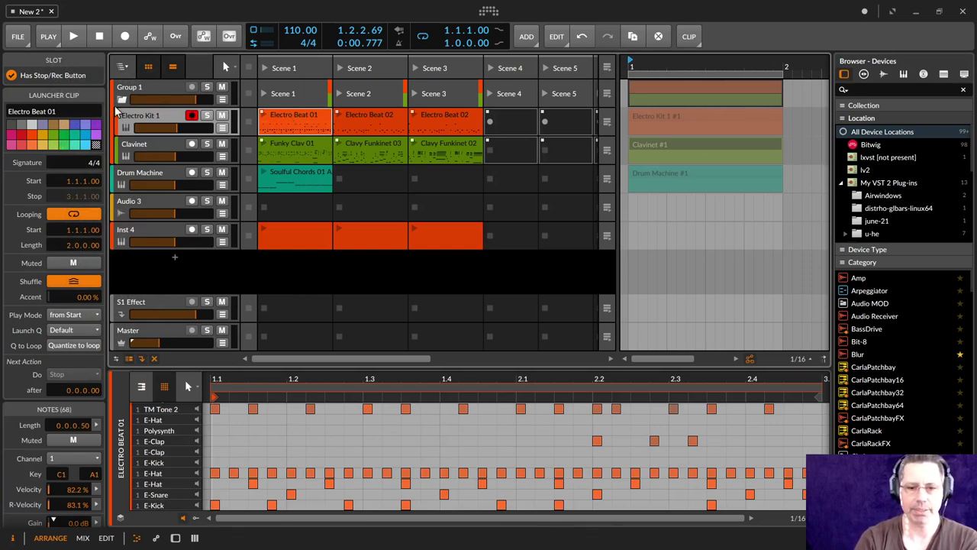
scroll(45, 320, "down", 3)
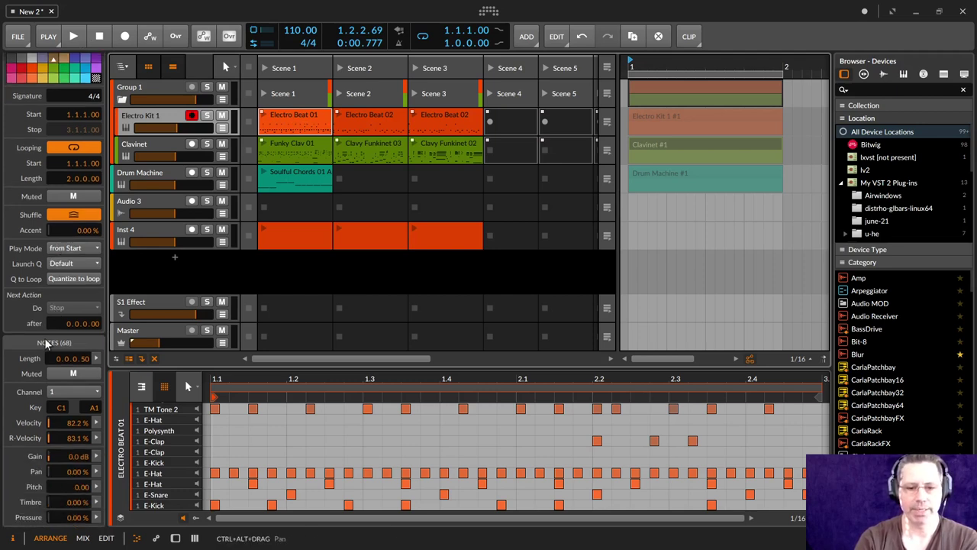
left_click(94, 359)
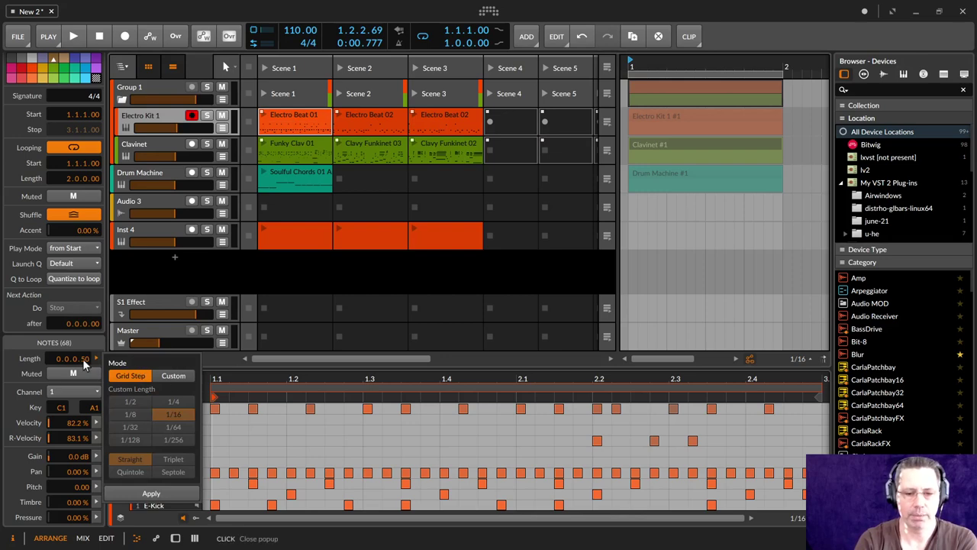
left_click(268, 456)
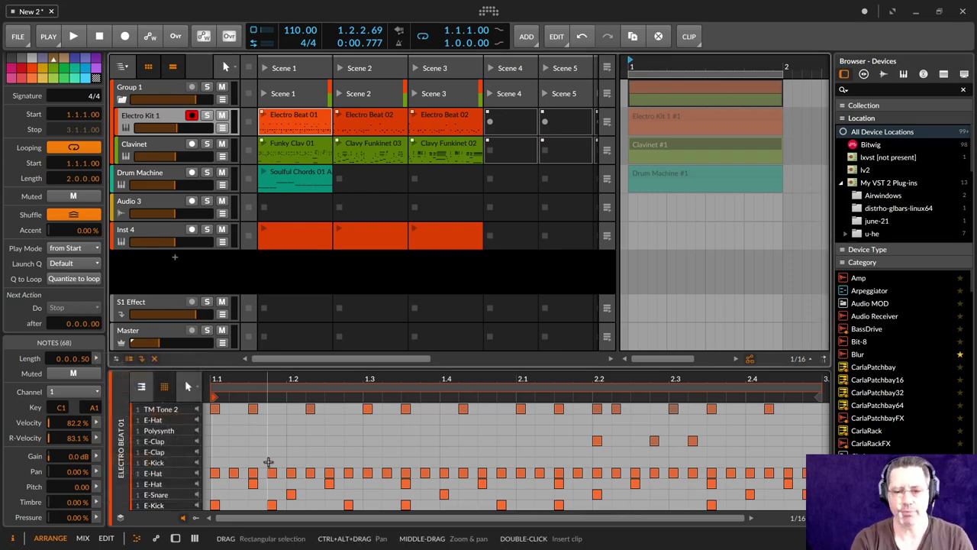
Step: Clear the note selection in the Electro Beat 01 clip's editor and place the time cursor at 1.2.1.00
left_click(268, 456)
key("ctrl+a")
left_click(280, 449)
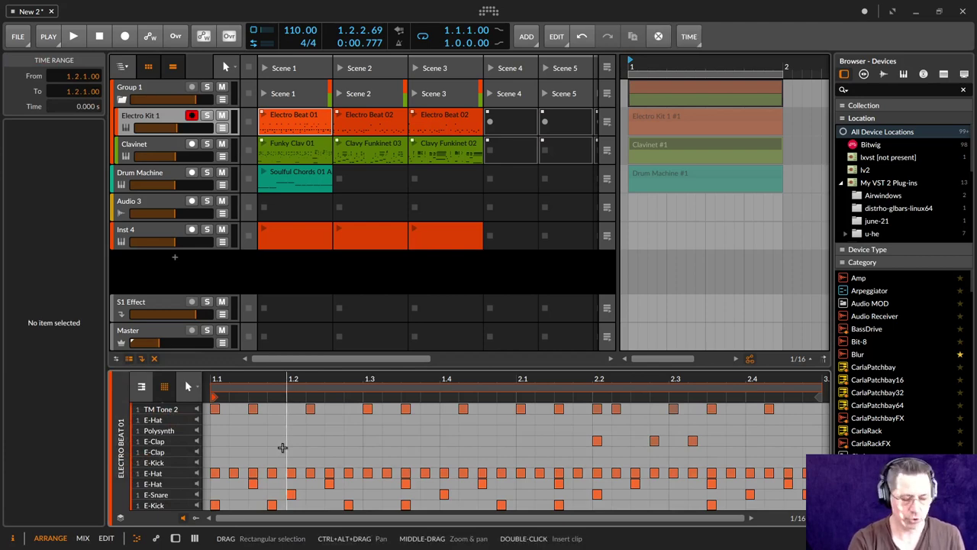
key("ctrl+a")
left_click(281, 443)
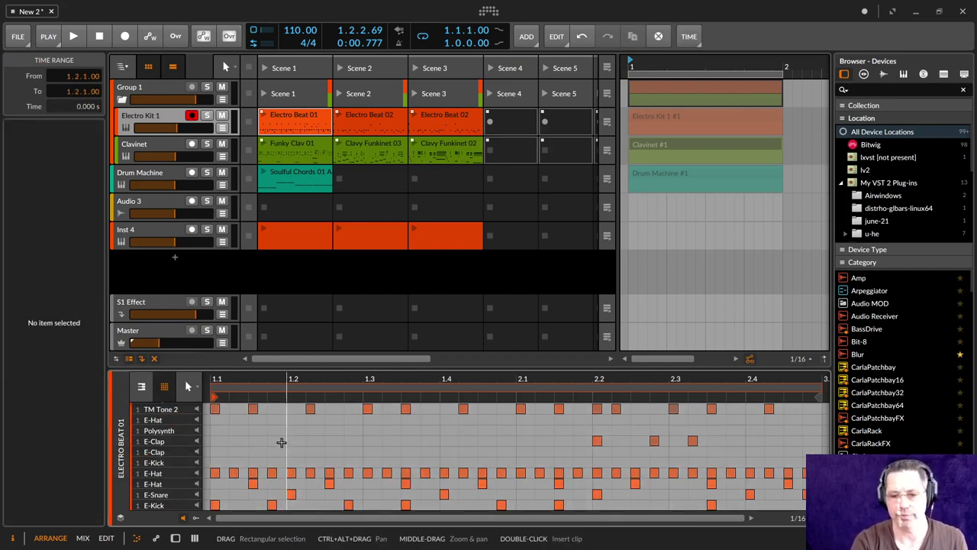
right_click(282, 447)
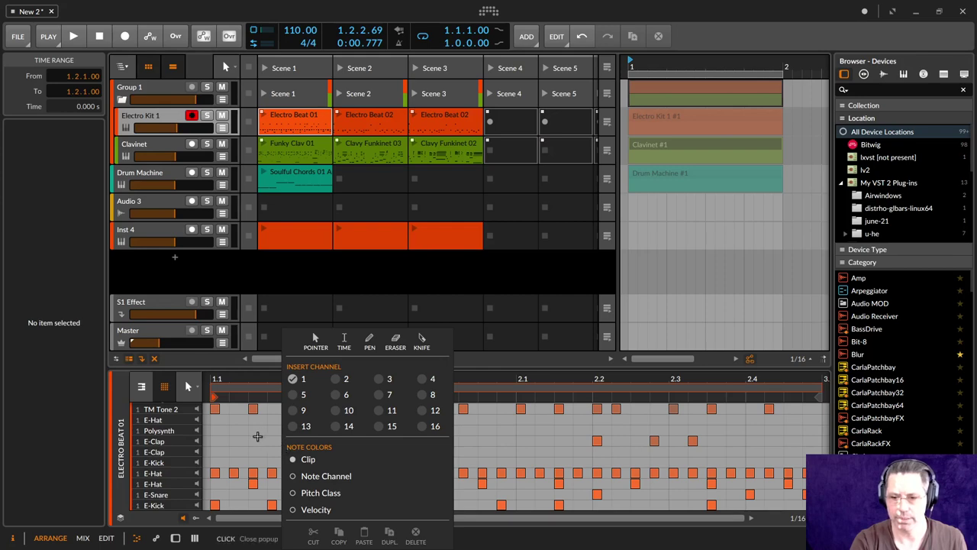
left_click(257, 436)
key("ctrl+a")
left_click(259, 435)
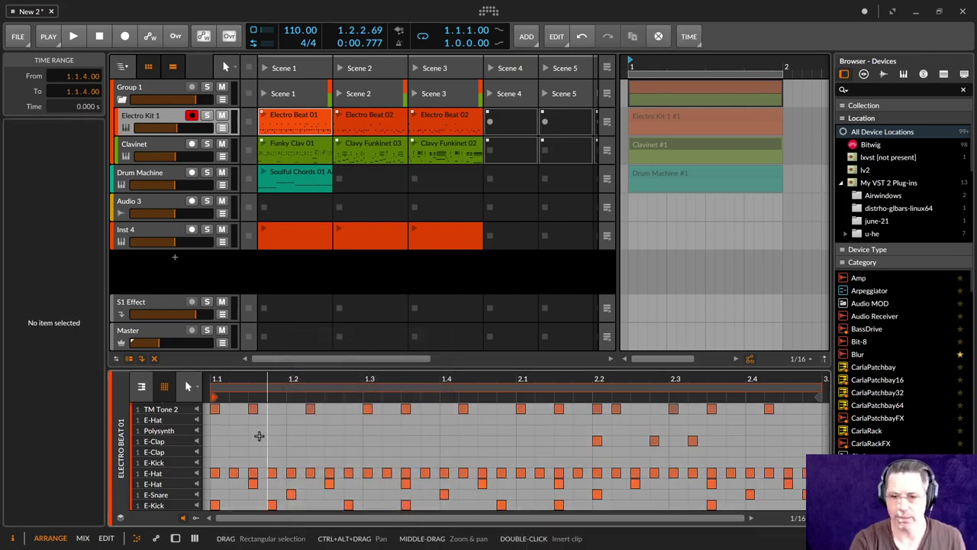
left_click_drag(293, 437, 609, 508)
left_click(343, 436)
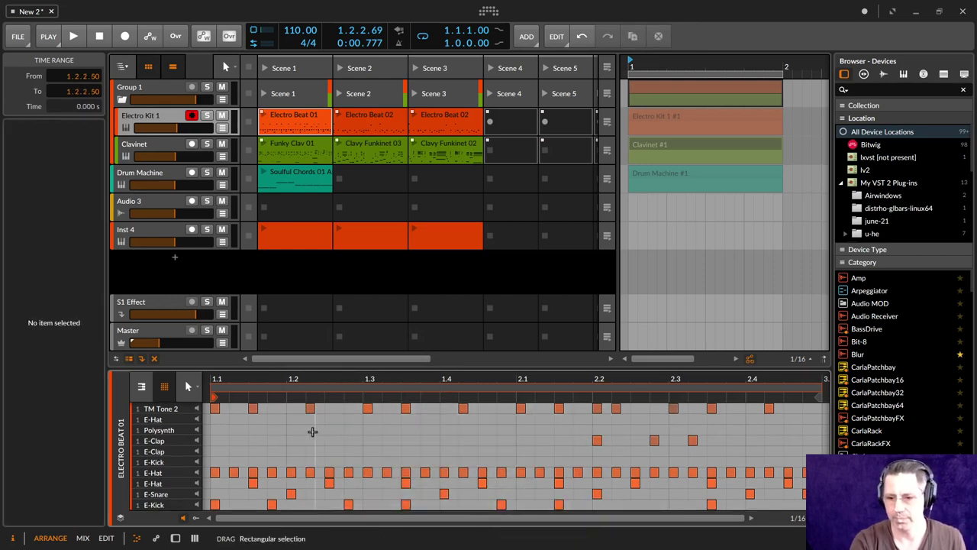
Step: Select the Electro Beat 01 notes between 1.2.2.00 and 2.2.1.00 and quantize their length to one 1/16 grid step
left_click_drag(312, 432, 586, 504)
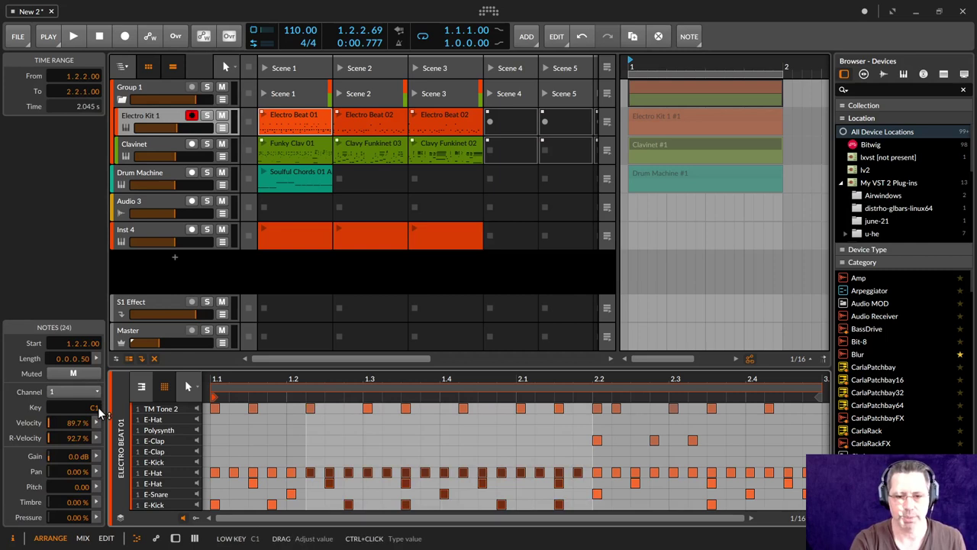
left_click(97, 361)
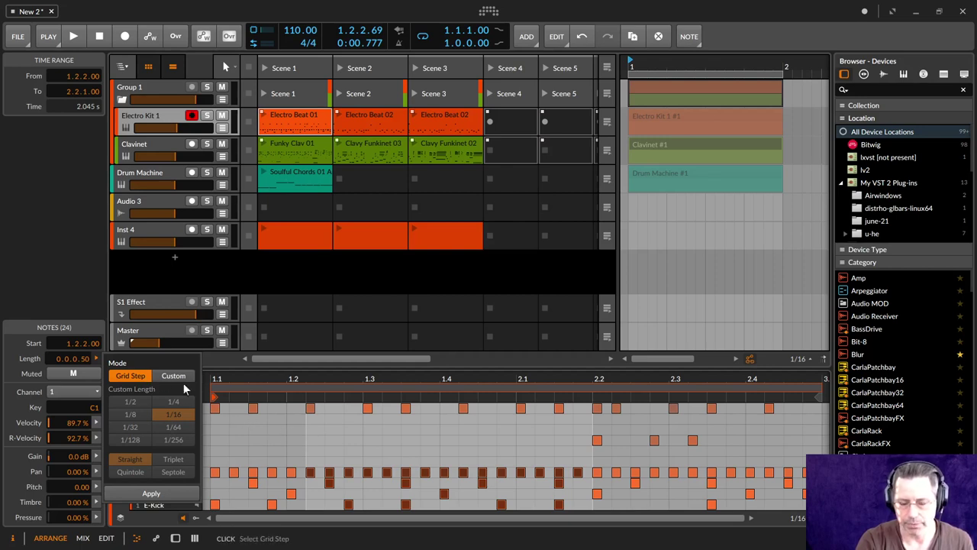
left_click(151, 494)
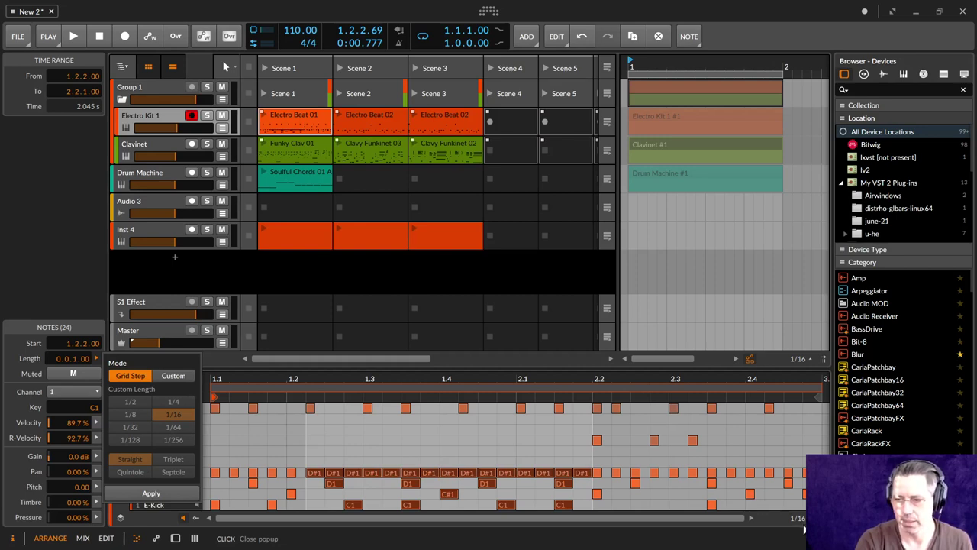
Step: Turn off the adaptive beat grid in the note editor and set its resolution to 1/32
left_click(804, 528)
left_click(801, 523)
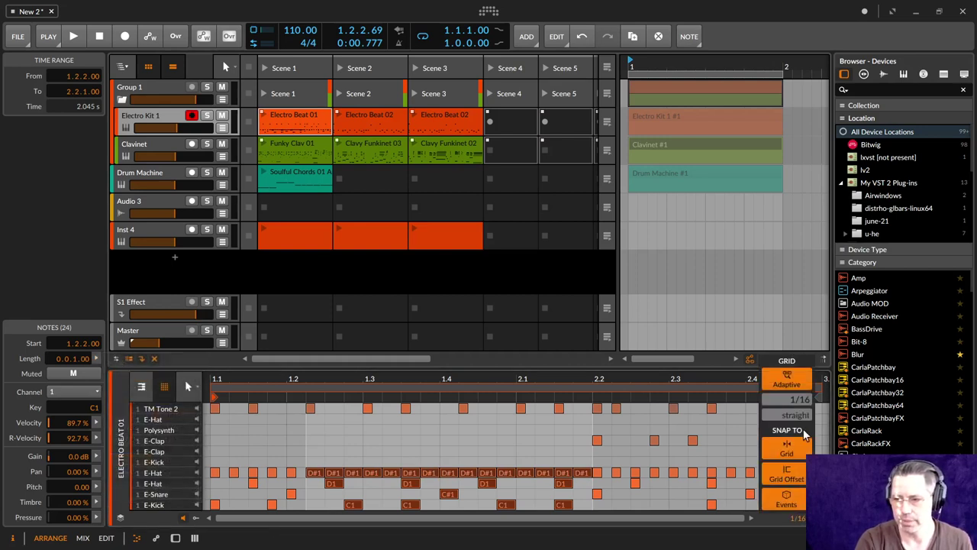
left_click(801, 399)
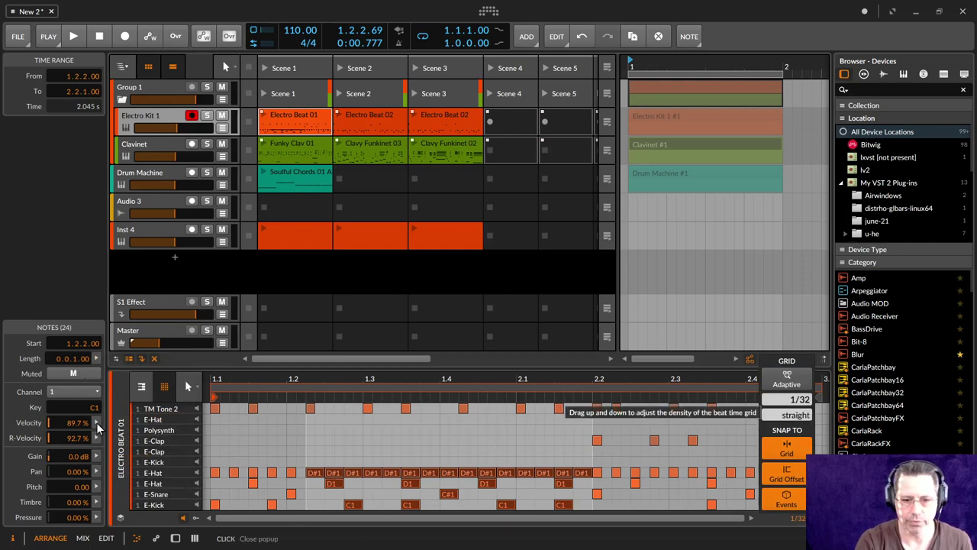
left_click(96, 352)
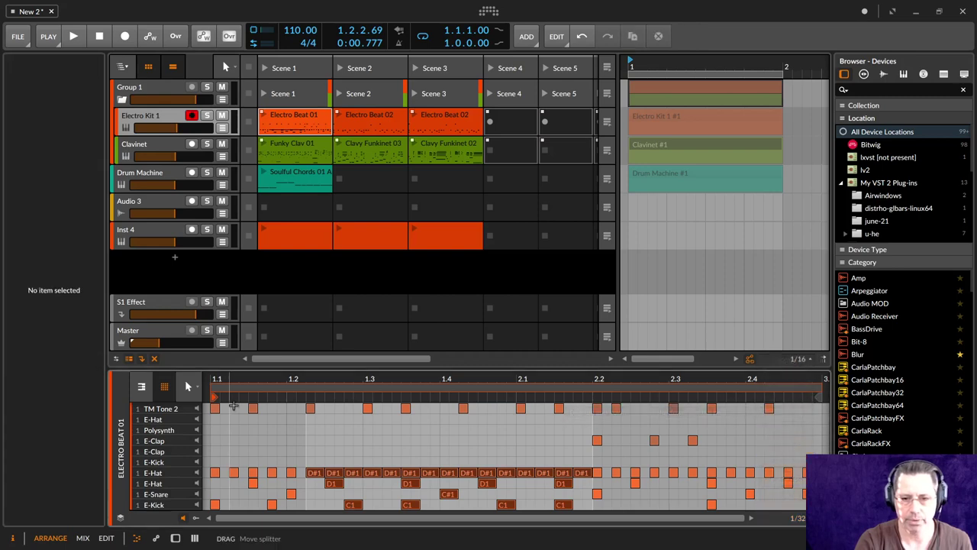
Step: Quantize the length of all notes in the Electro Beat 01 clip to one grid step
left_click(305, 115)
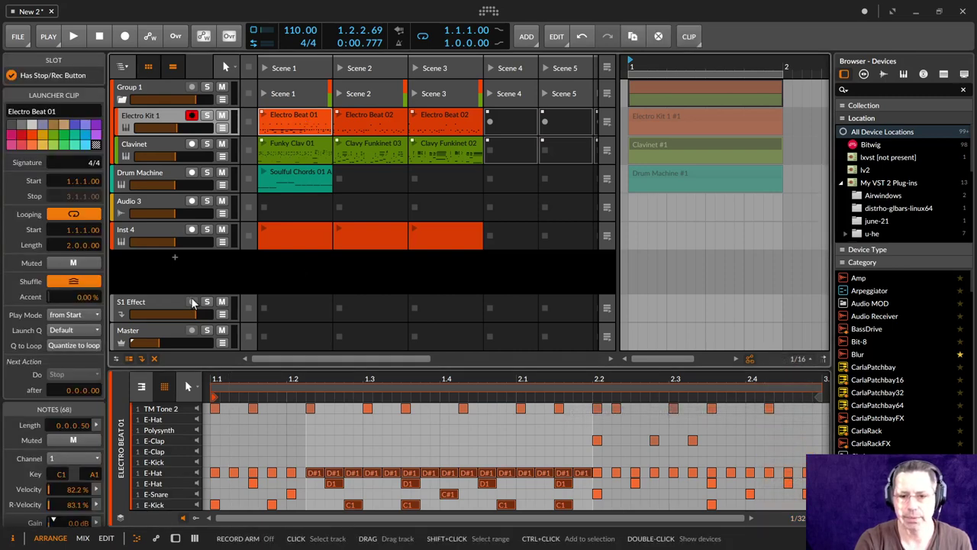
left_click(97, 425)
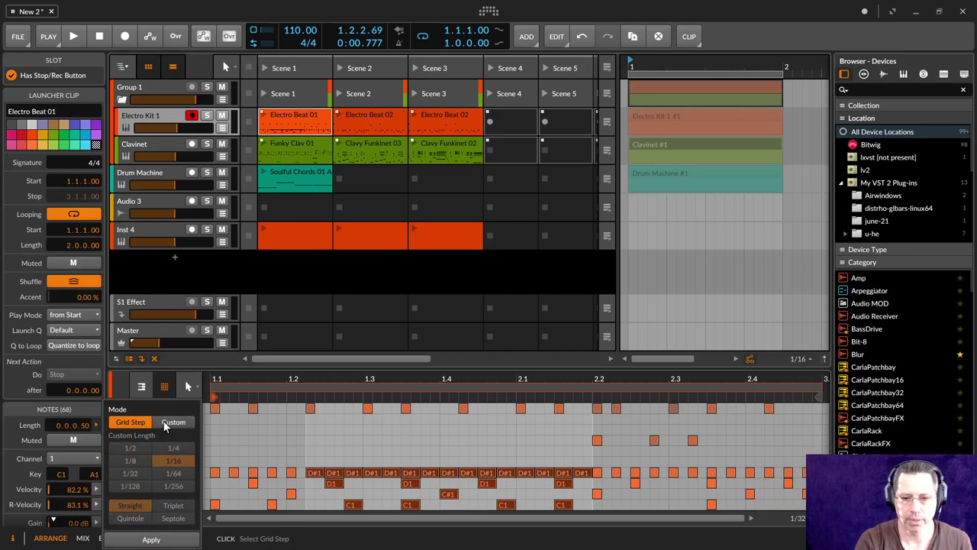
left_click(153, 539)
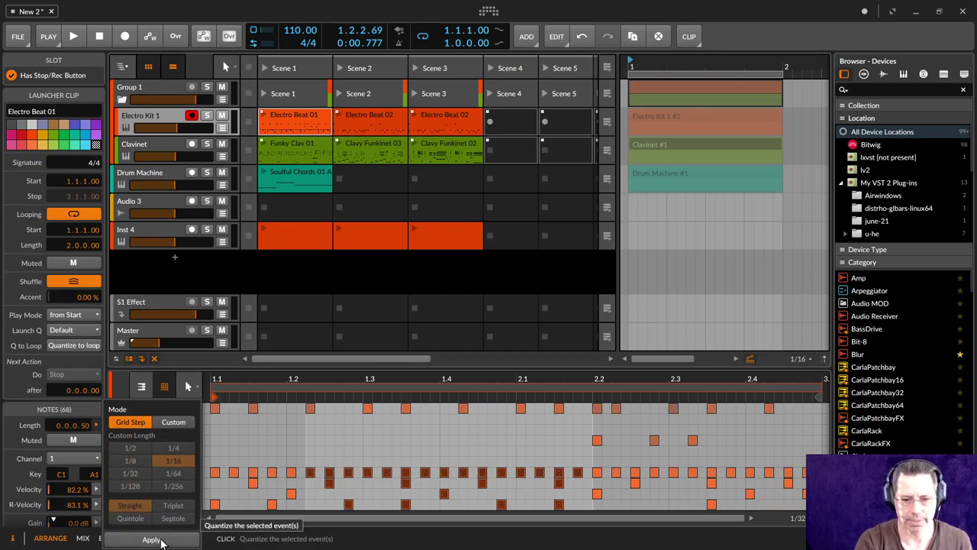
Step: Apply a custom straight 1/64 length to all notes in the Electro Beat 01 clip
left_click(173, 423)
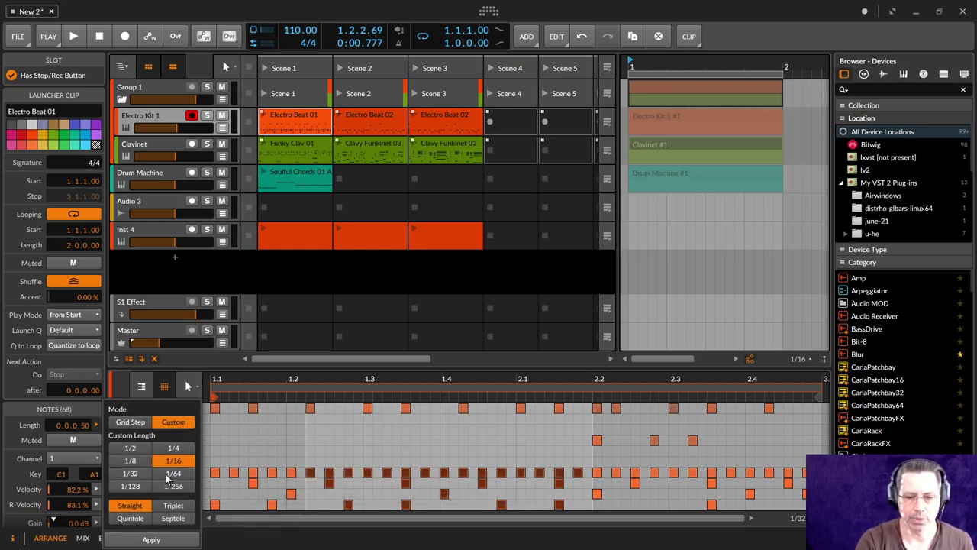
left_click(173, 473)
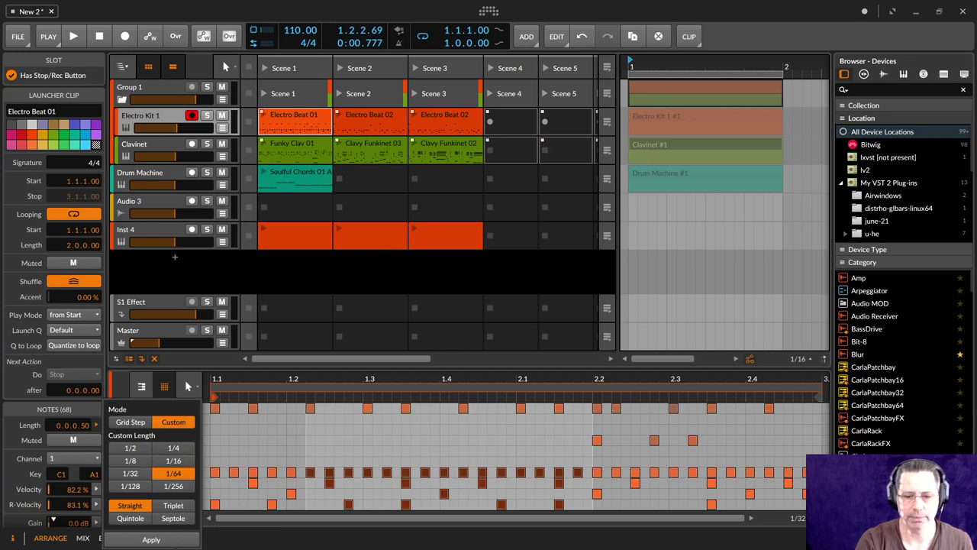
left_click(151, 540)
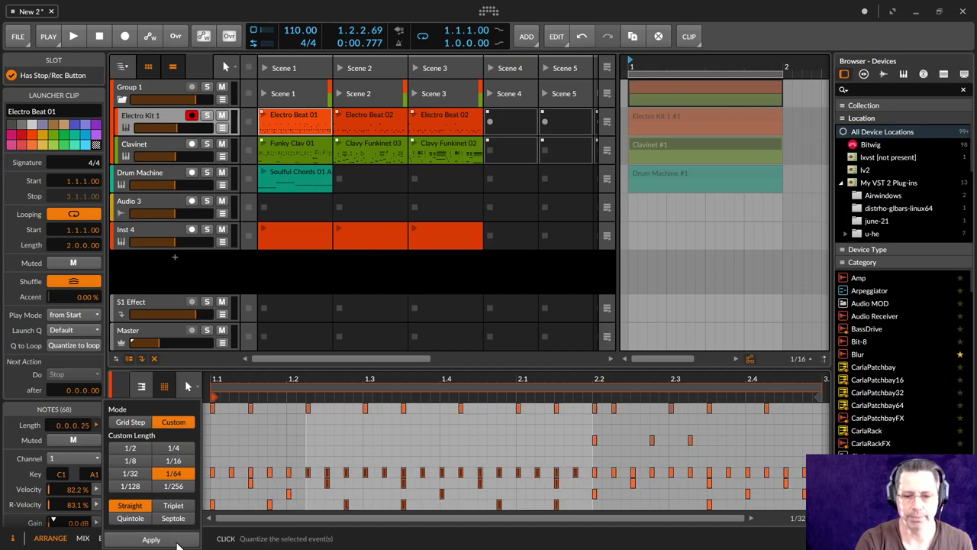
Step: Apply a 1/64 triplet length to the clip's notes, followed by a 1/16 triplet length
left_click(184, 505)
left_click(180, 543)
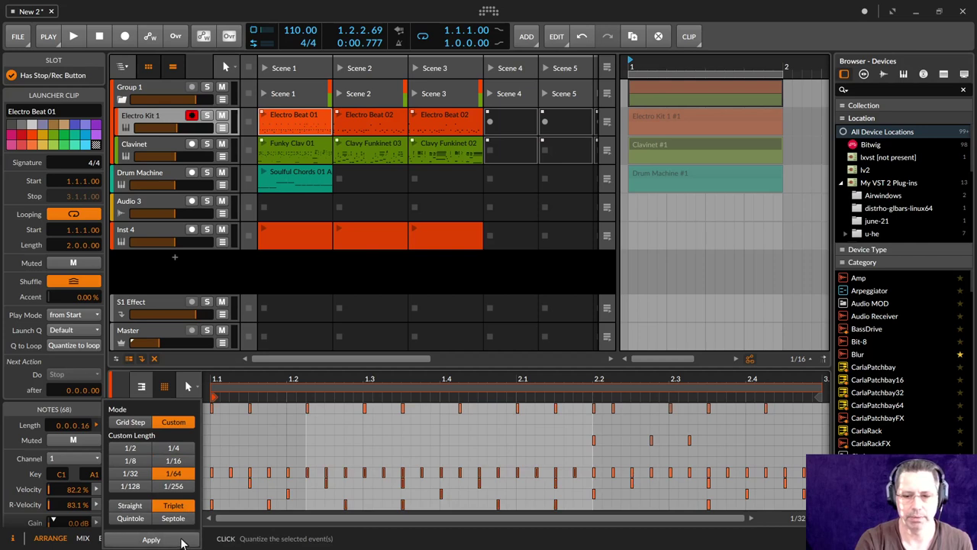
left_click(173, 460)
left_click(174, 540)
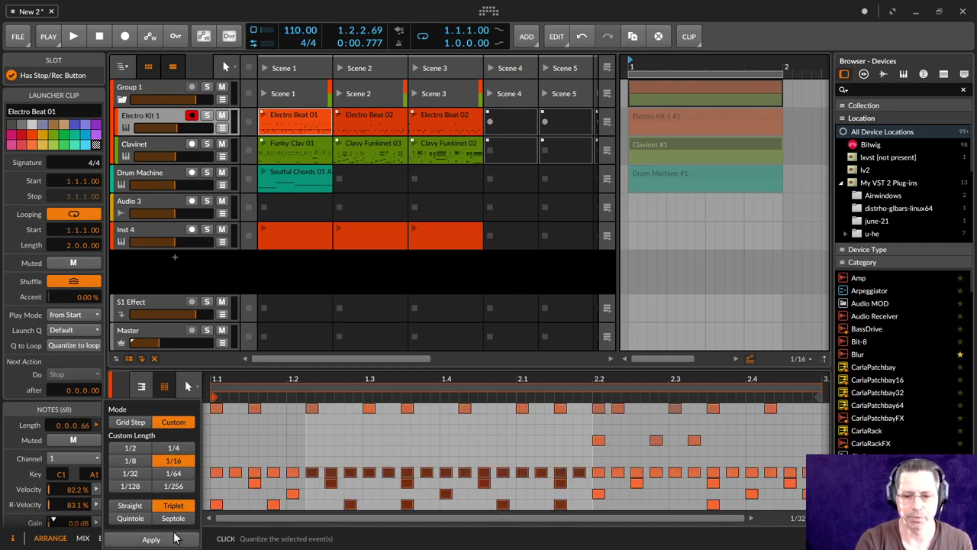
Step: Apply a straight 1/16 length to the clip's notes and follow it with a straight 1/32 length
left_click(130, 506)
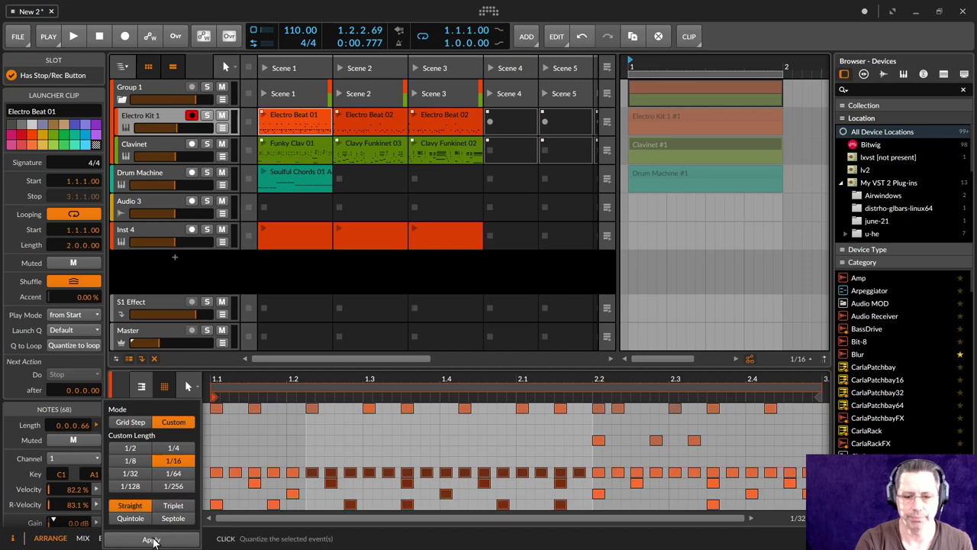
left_click(151, 540)
left_click(138, 474)
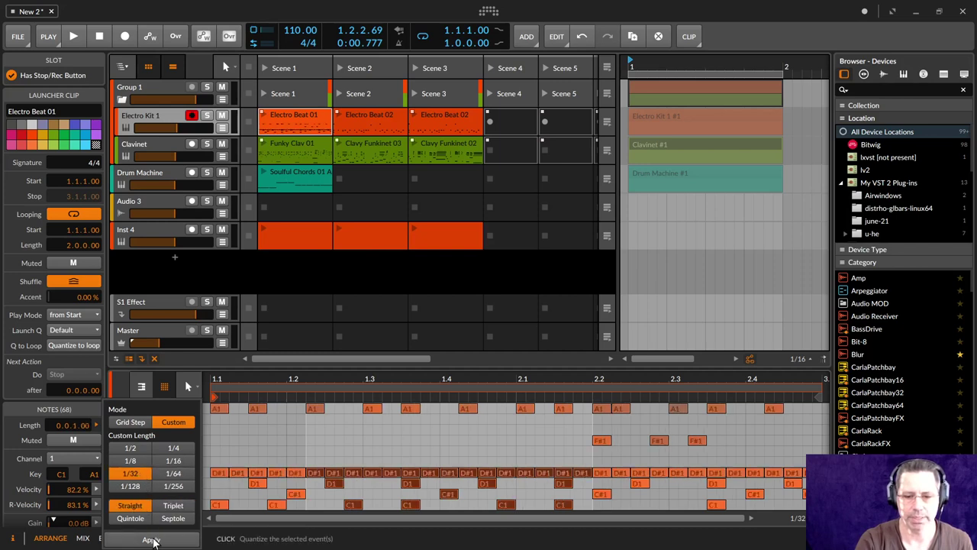
left_click(151, 540)
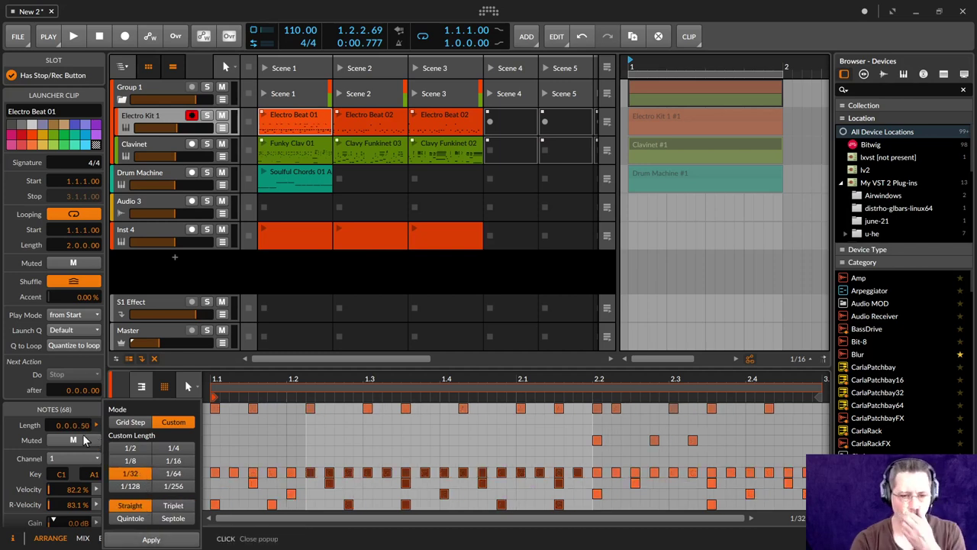
Step: Mute all notes in the Electro Beat 01 clip and unmute them again
left_click(84, 439)
left_click(84, 439)
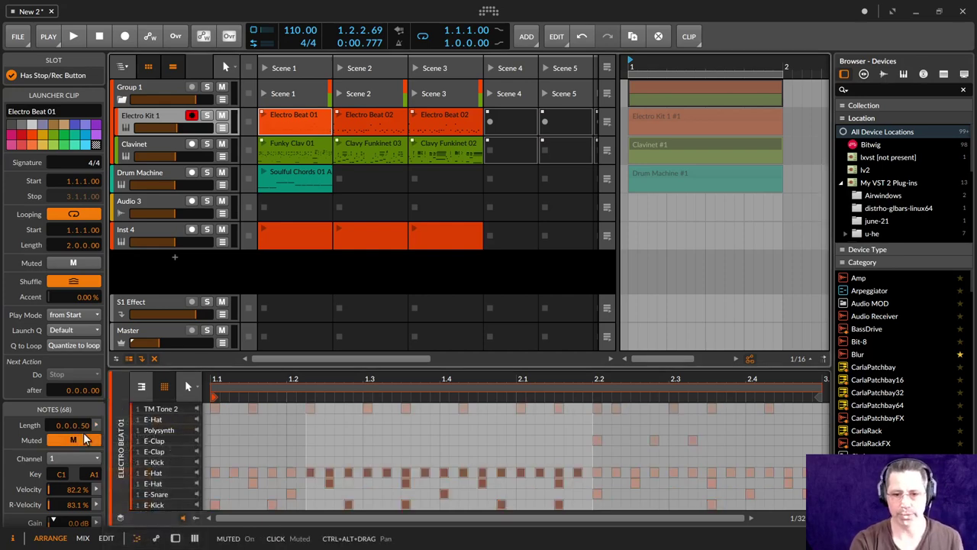
left_click(84, 439)
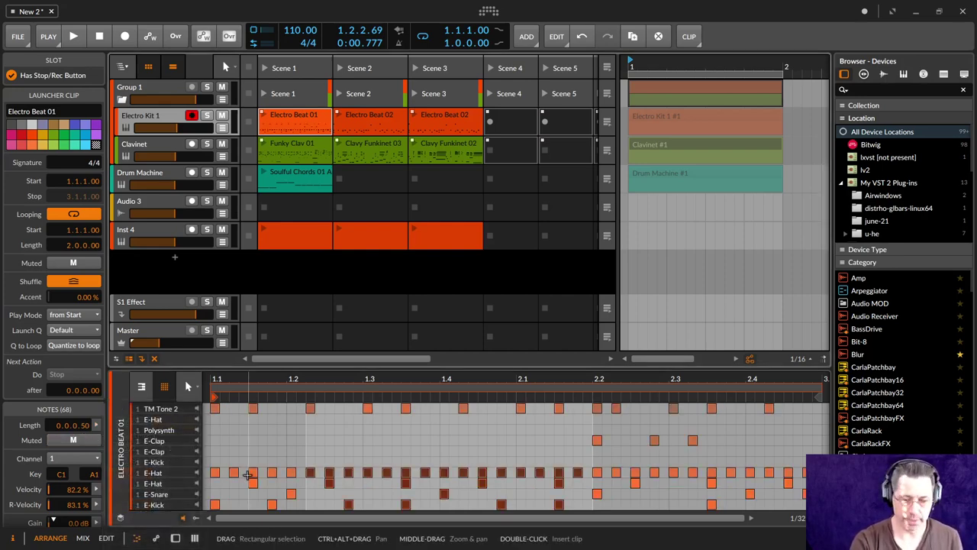
Step: Toggle the mute of the whole Electro Beat 01 clip on and off several times, leaving it unmuted
key("alt+m")
key("alt+m")
key("alt+m")
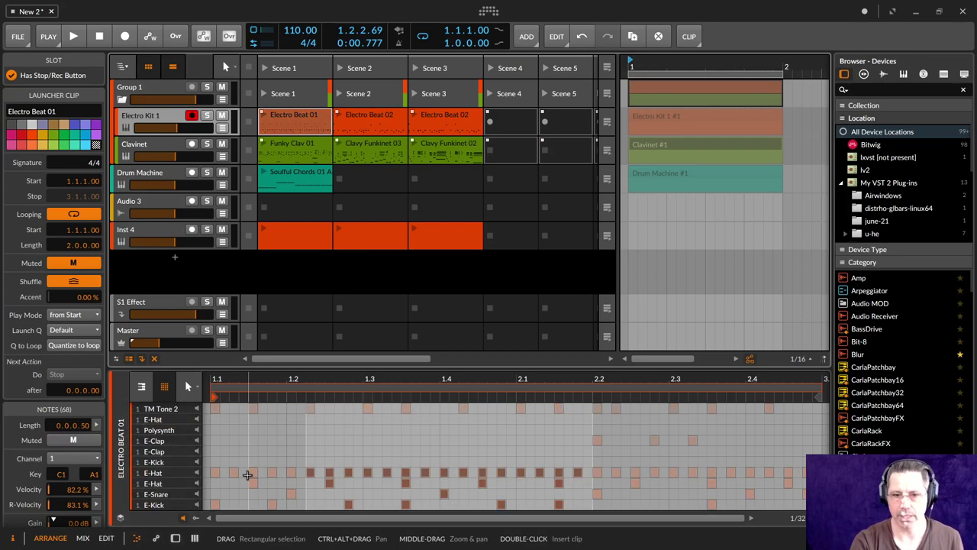
key("alt+m")
key("alt+m")
key("alt+m")
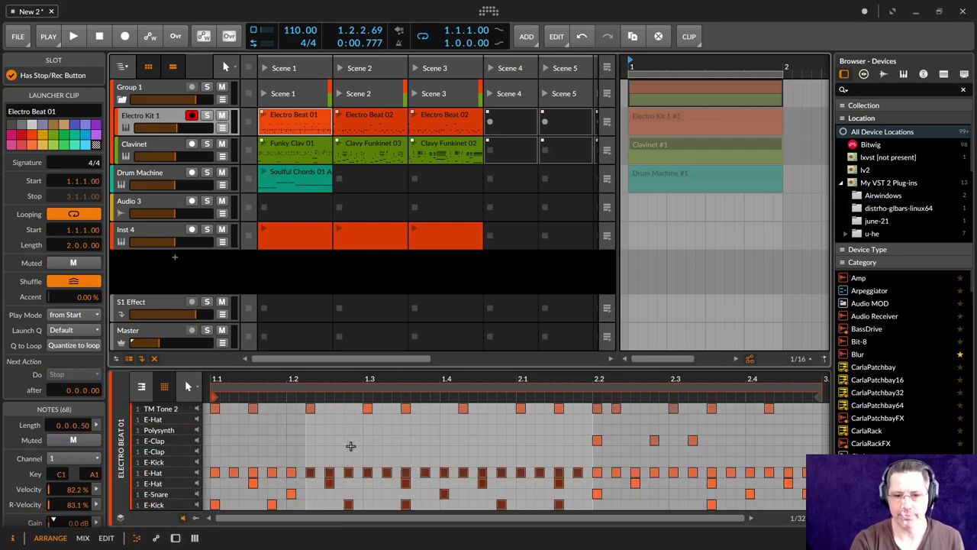
left_click(347, 450)
key("a")
key("a")
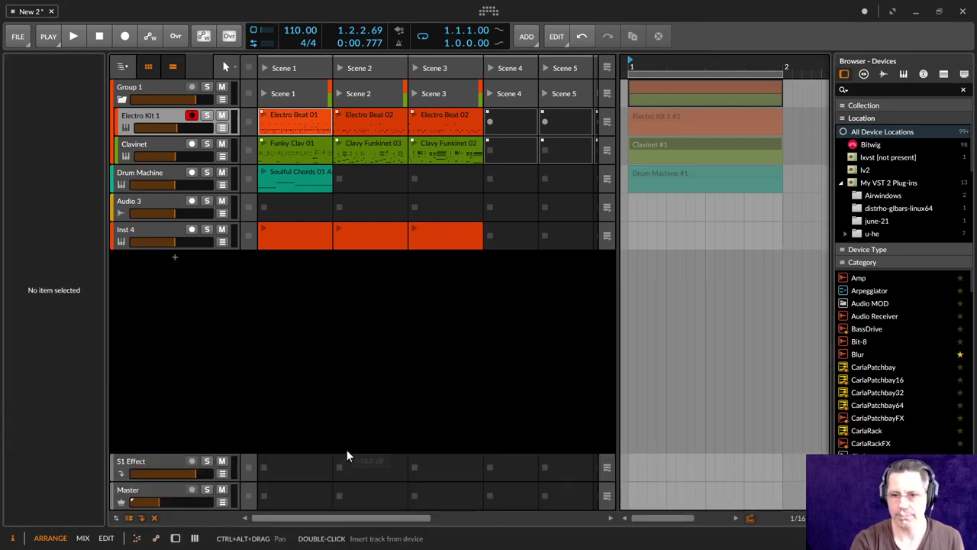
double_click(295, 119)
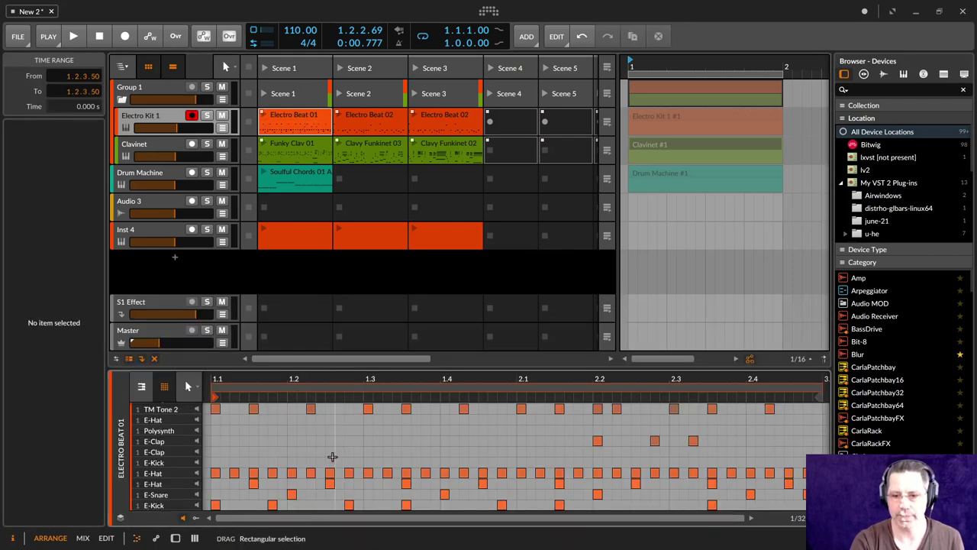
left_click_drag(332, 456, 353, 487)
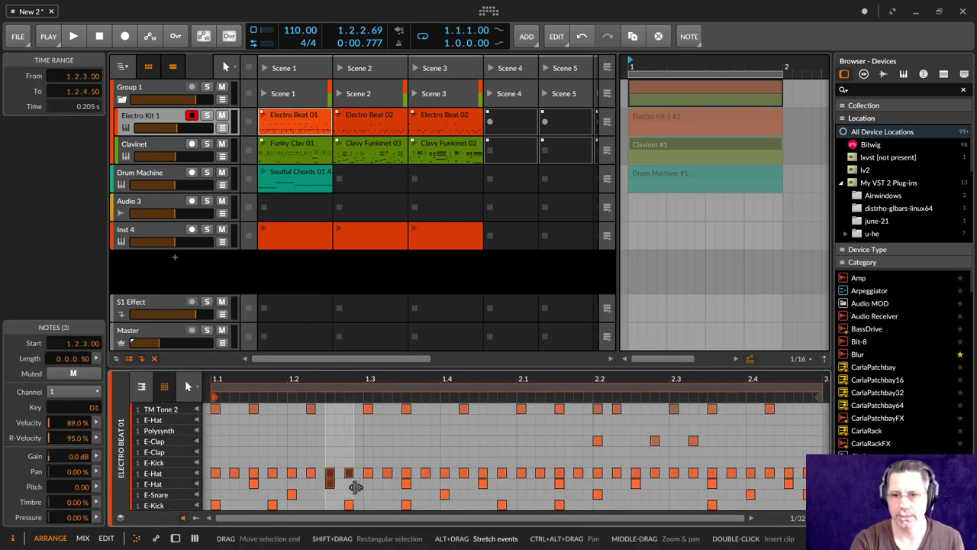
left_click(298, 119)
left_click(339, 445)
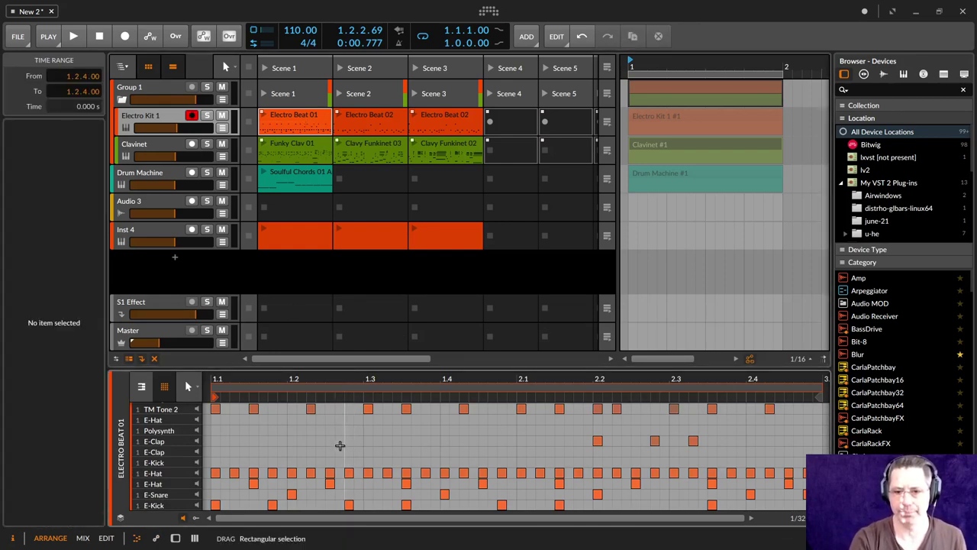
left_click_drag(286, 452, 382, 497)
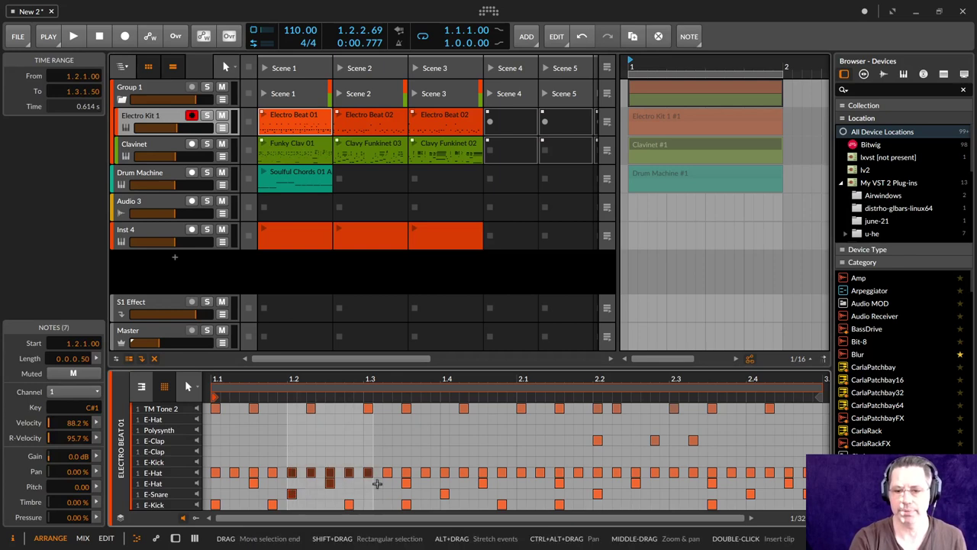
left_click(409, 443)
Step: Select the Electro Beat 01 notes between 1.2.2.00 and 1.3.1.50, mute them and unmute them again
left_click_drag(308, 449, 374, 510)
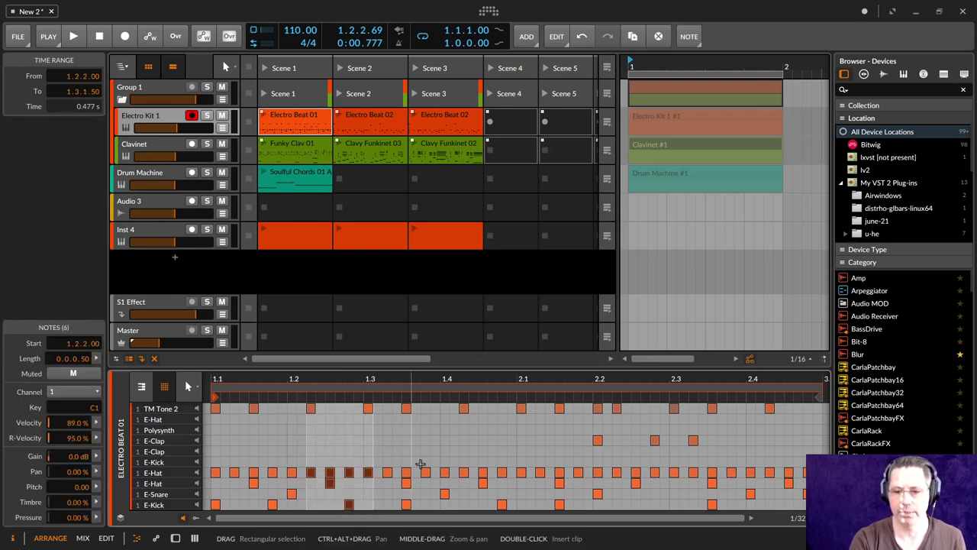
key("shift+m")
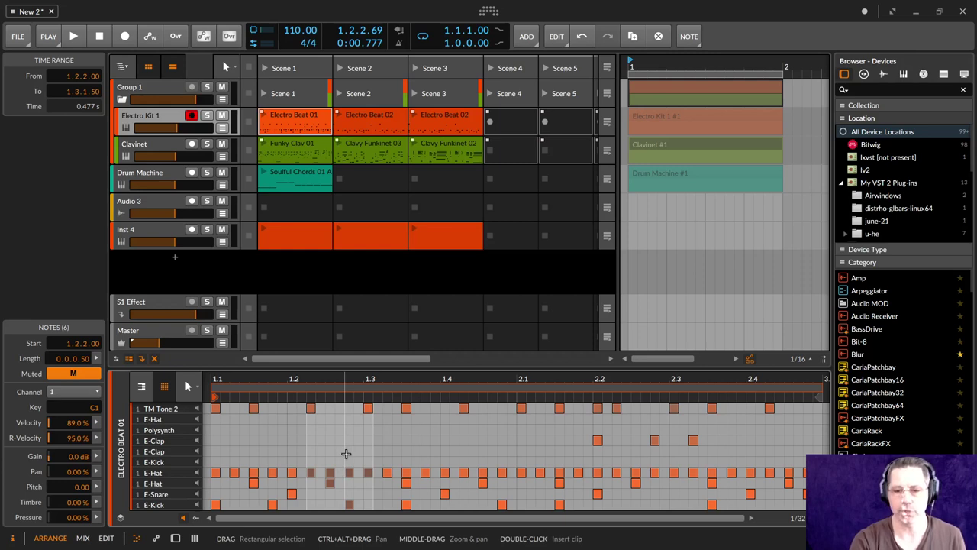
key("shift+m")
Step: Mute only the E-Hat note at 1.3.1.00 in the Electro Beat 01 clip and clear the note selection
left_click_drag(365, 455, 379, 504)
key("shift+m")
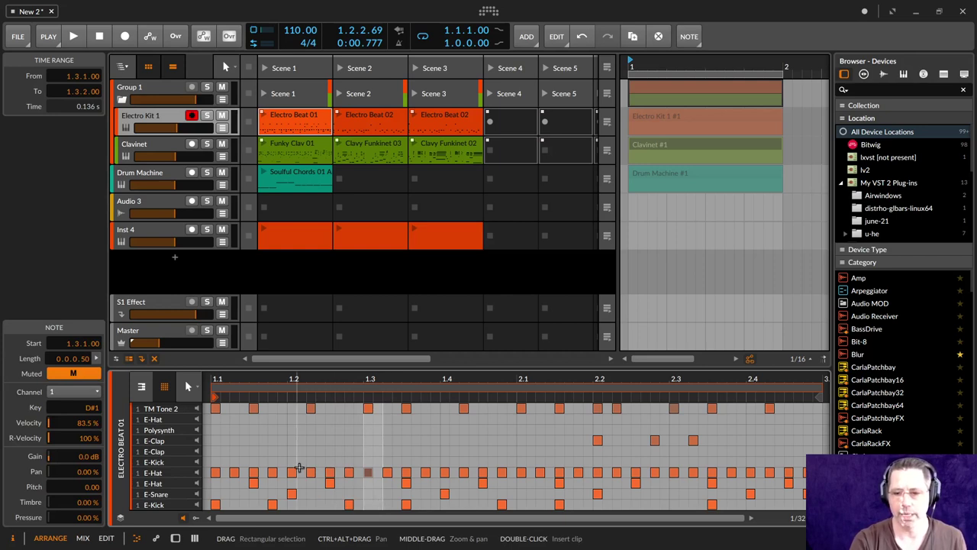
left_click(331, 442)
key("a")
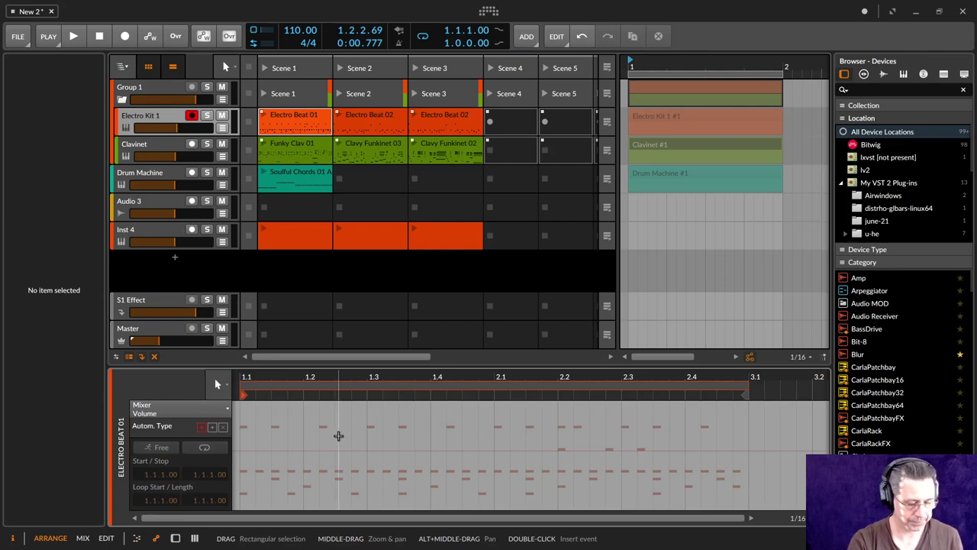
left_click(306, 114)
left_click(136, 538)
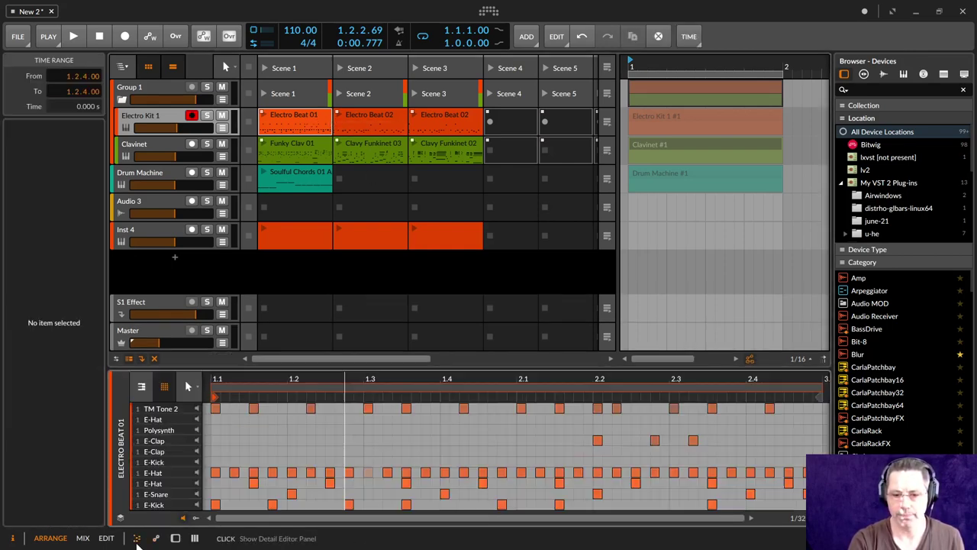
Step: Select all notes in the Electro Beat 01 clip and toggle their mute on and off
left_click(360, 450)
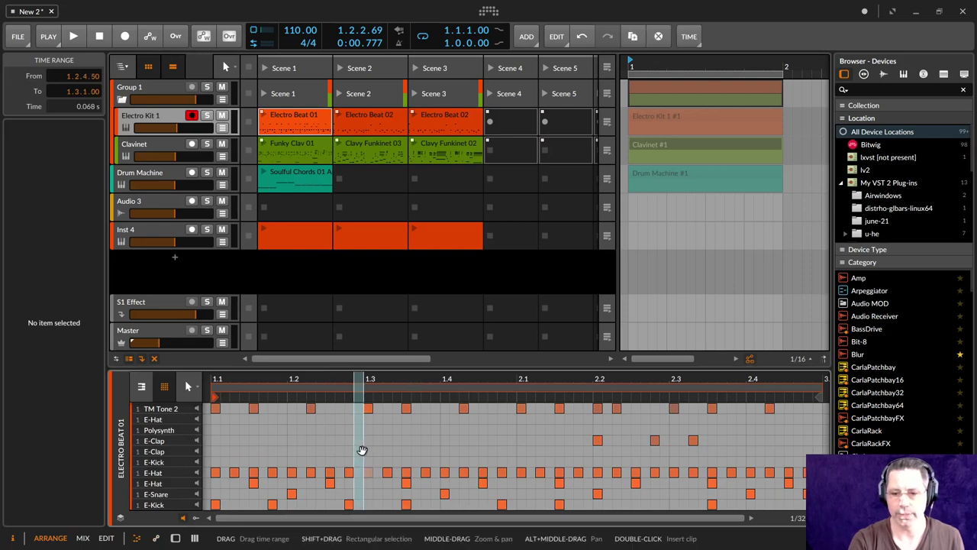
left_click(403, 458)
key("ctrl+a")
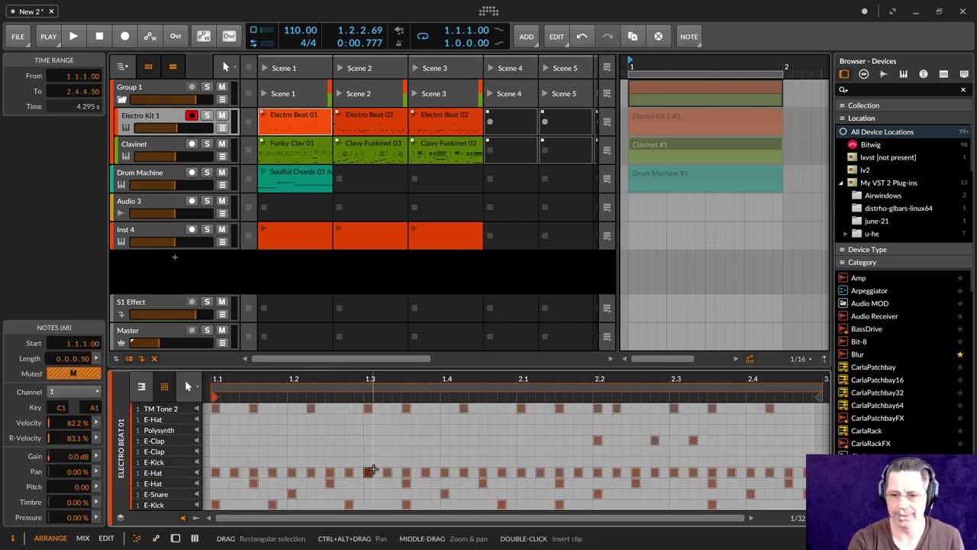
key("alt+m")
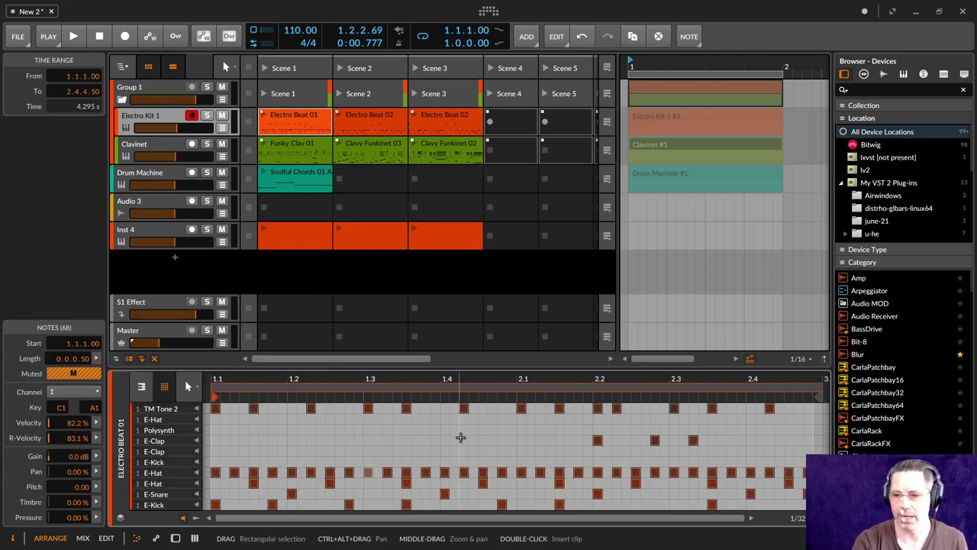
key("alt+m")
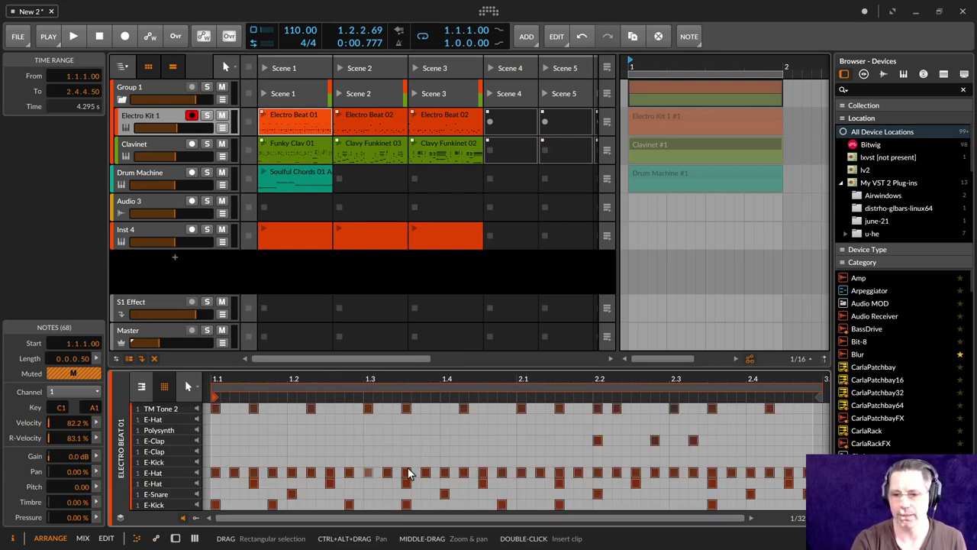
Step: Unmute the E-Hat note at 1.3.1.00 in the Electro Beat 01 clip and clear the note selection
left_click(391, 457)
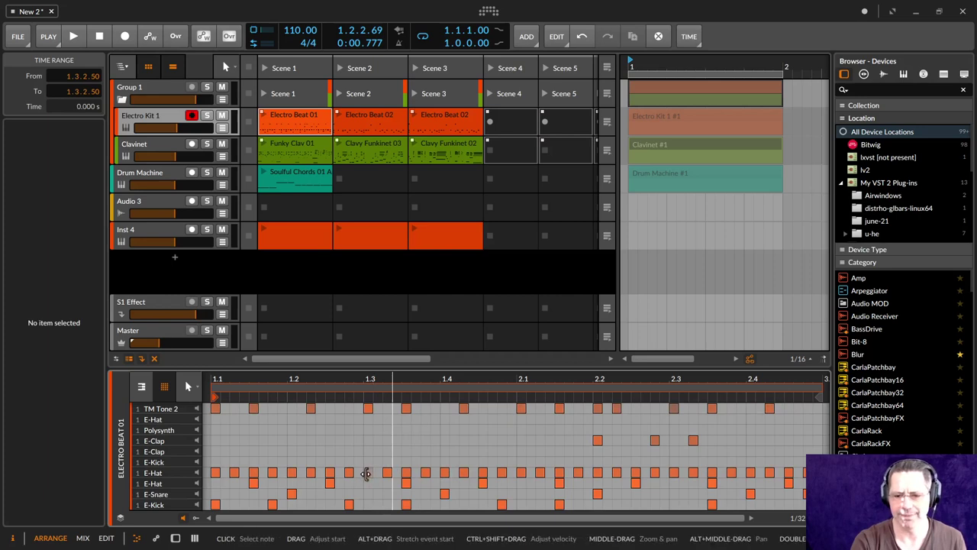
left_click(367, 472)
left_click(326, 422)
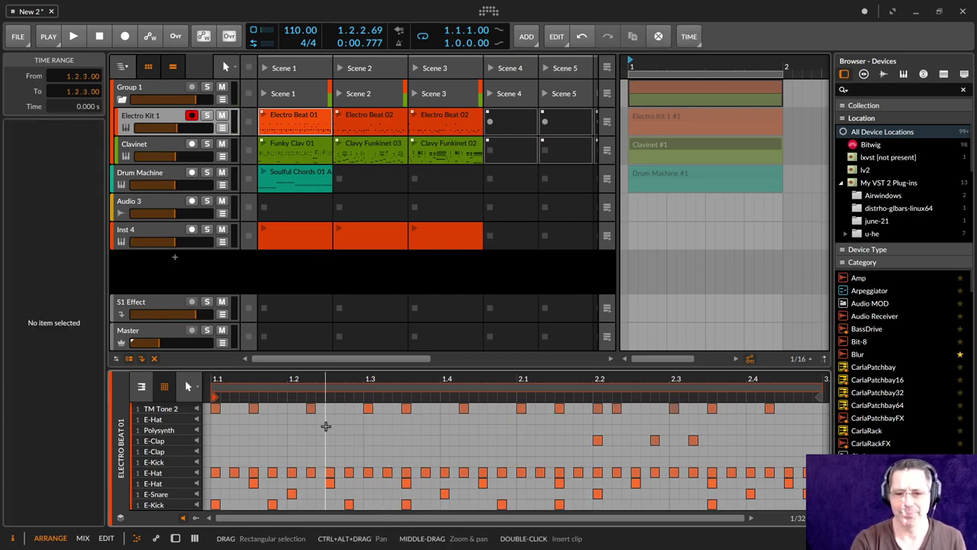
key("a")
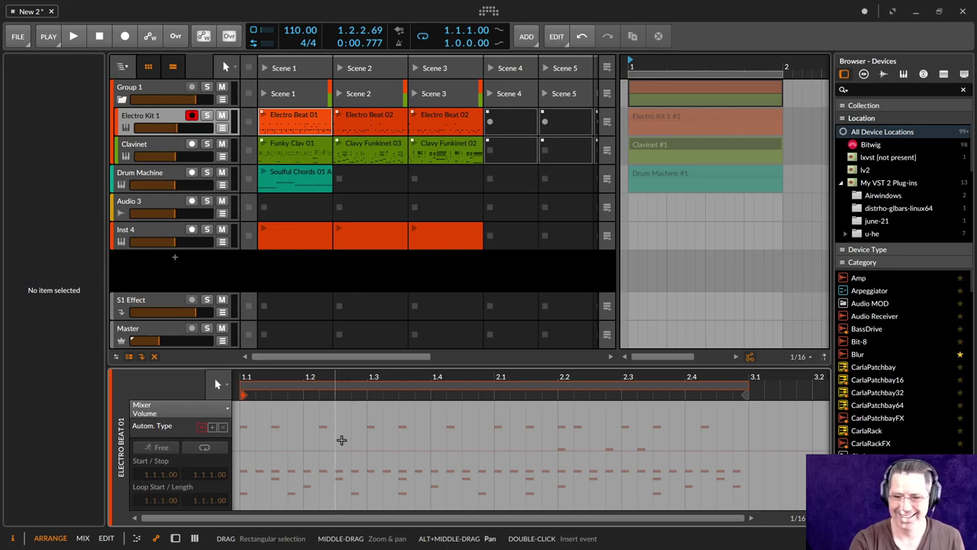
left_click(137, 538)
left_click(322, 445)
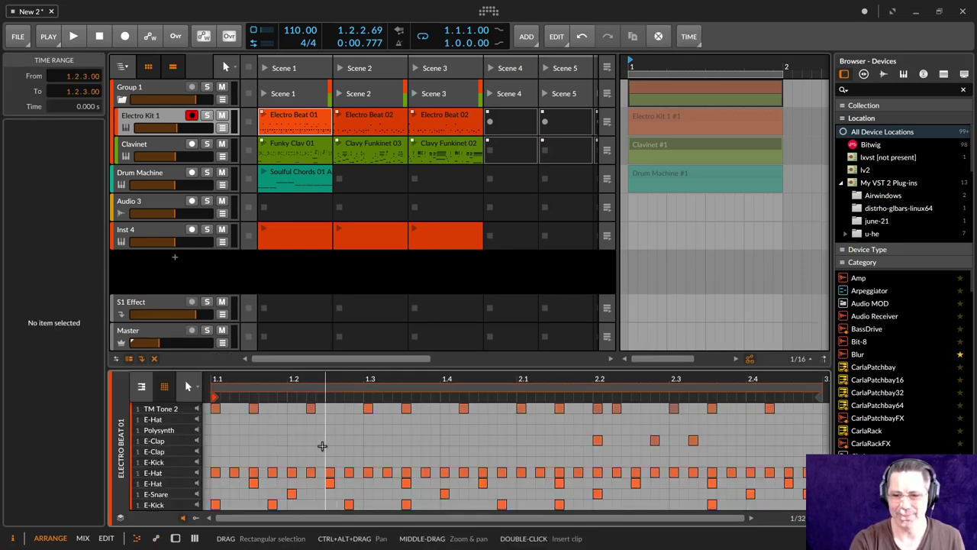
left_click_drag(330, 452, 360, 476)
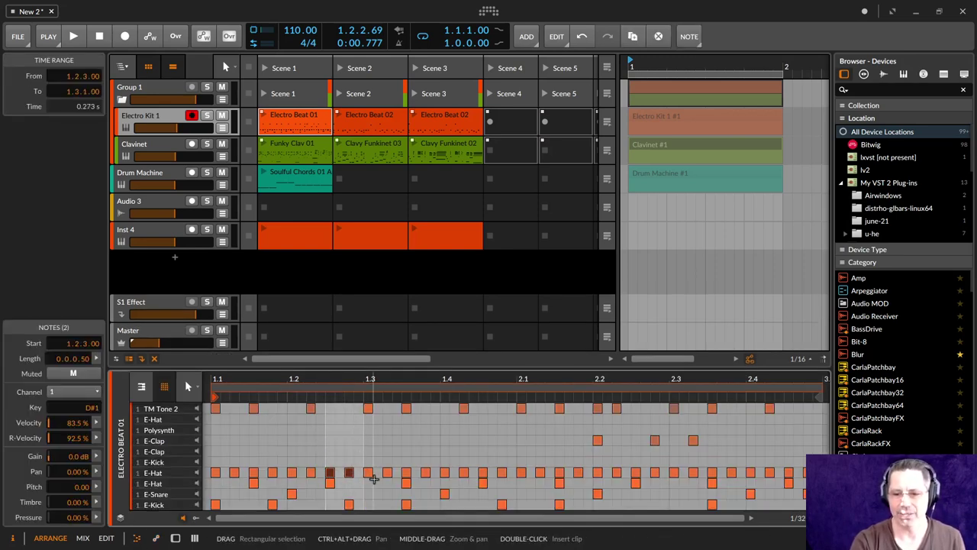
left_click(333, 447)
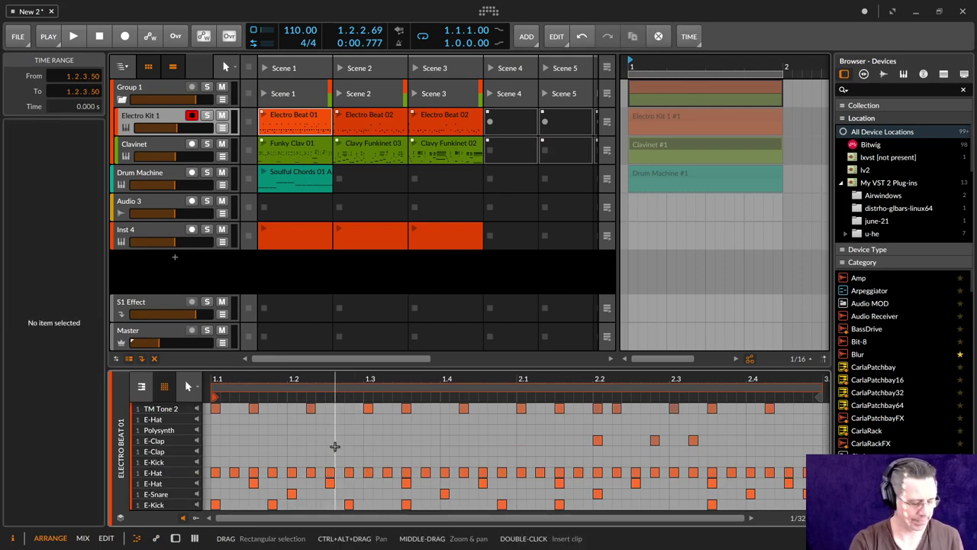
Step: Select all notes in the Electro Beat 01 clip along with the clip itself and enlarge the note editor
key("ctrl+a")
left_click(313, 115)
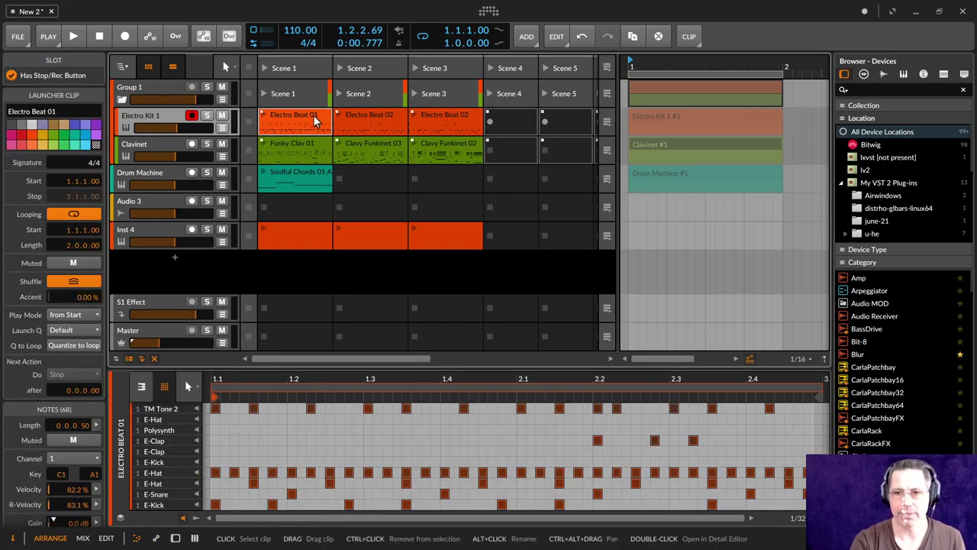
scroll(48, 274, "down", 2)
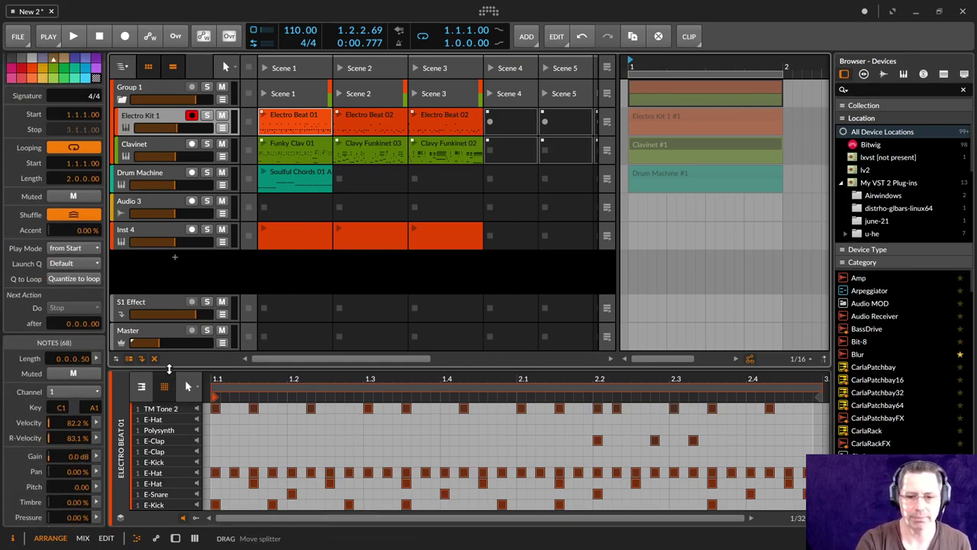
left_click_drag(169, 368, 172, 301)
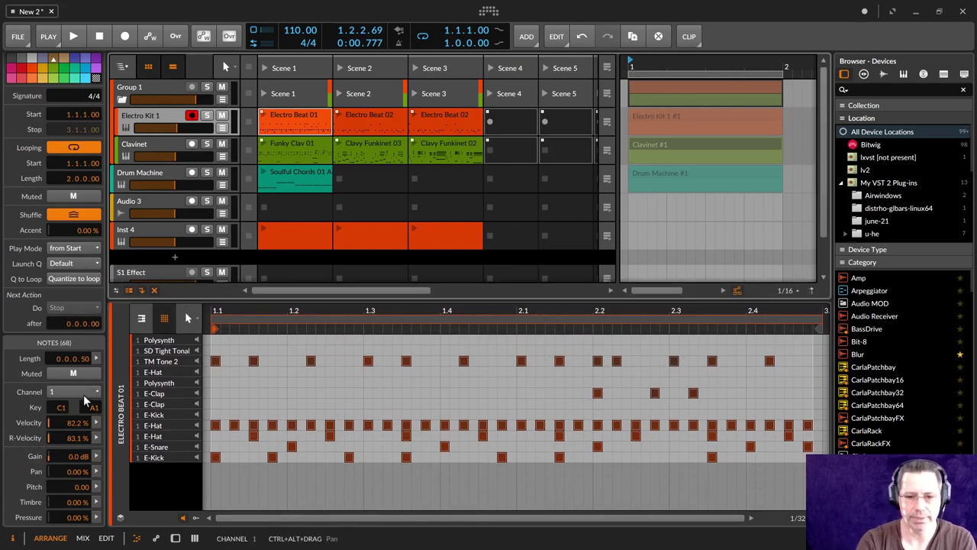
Step: Show the Electro Beat 01 notes in the piano roll and switch back to the drum editor
left_click(145, 319)
left_click(169, 316)
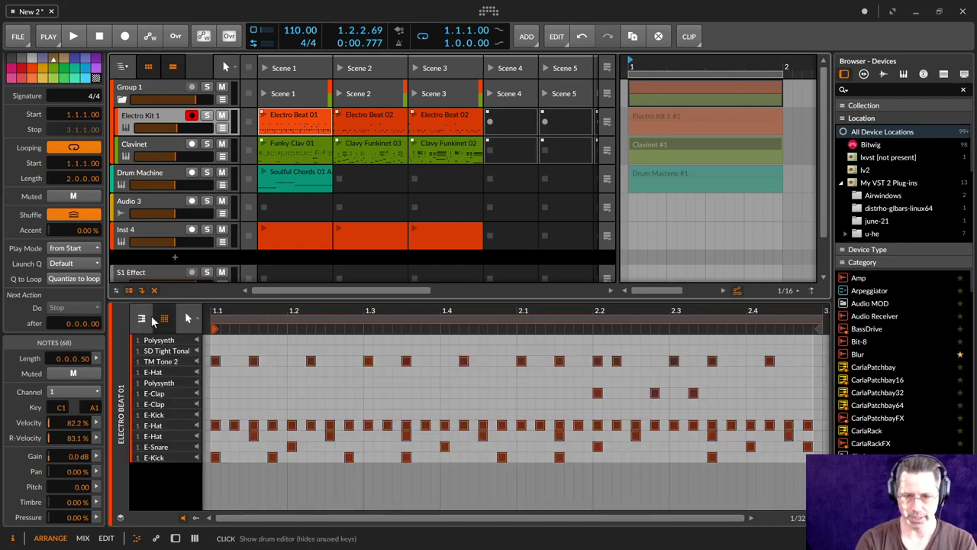
left_click(143, 319)
scroll(238, 372, "down", 10)
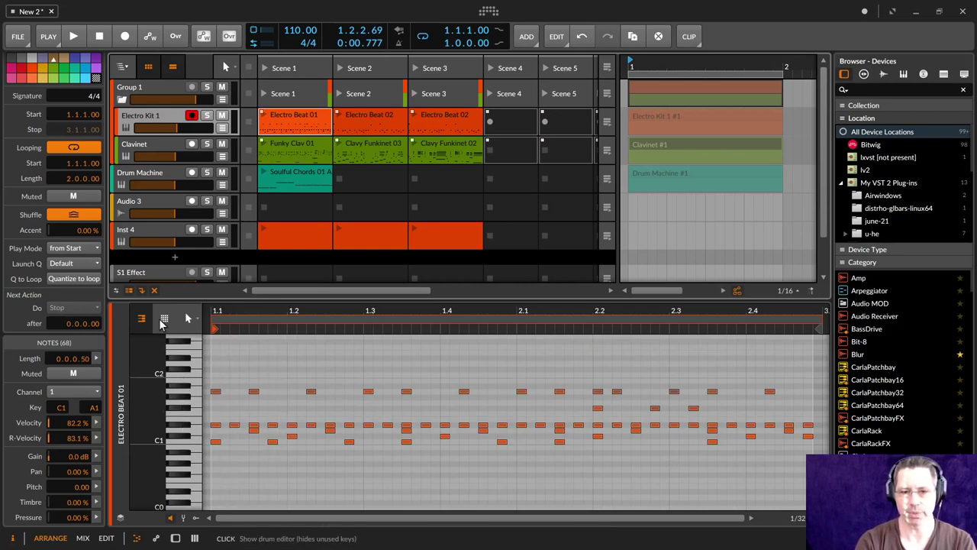
left_click(164, 318)
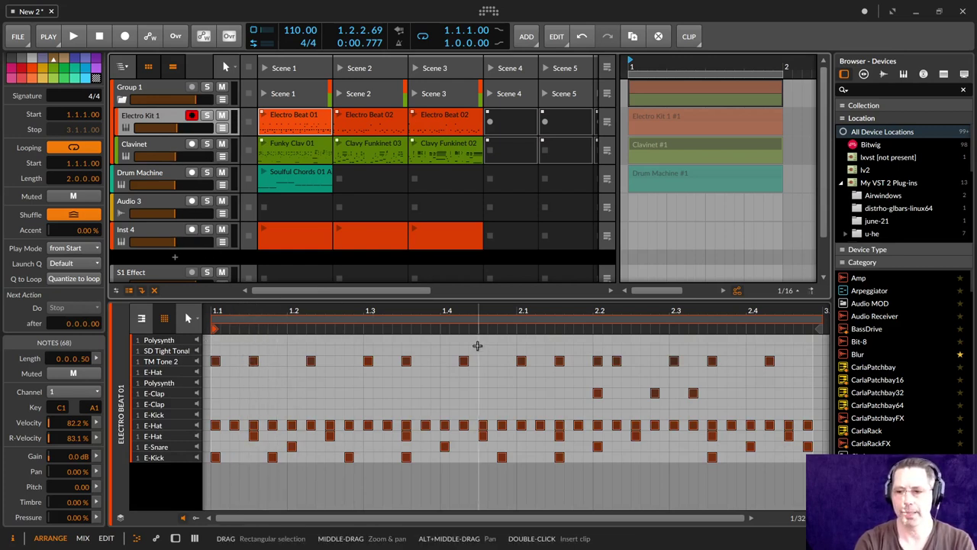
Step: Open the Funky Clav 01 clip in the drum editor and enlarge the editor to show all four bars
left_click(282, 142)
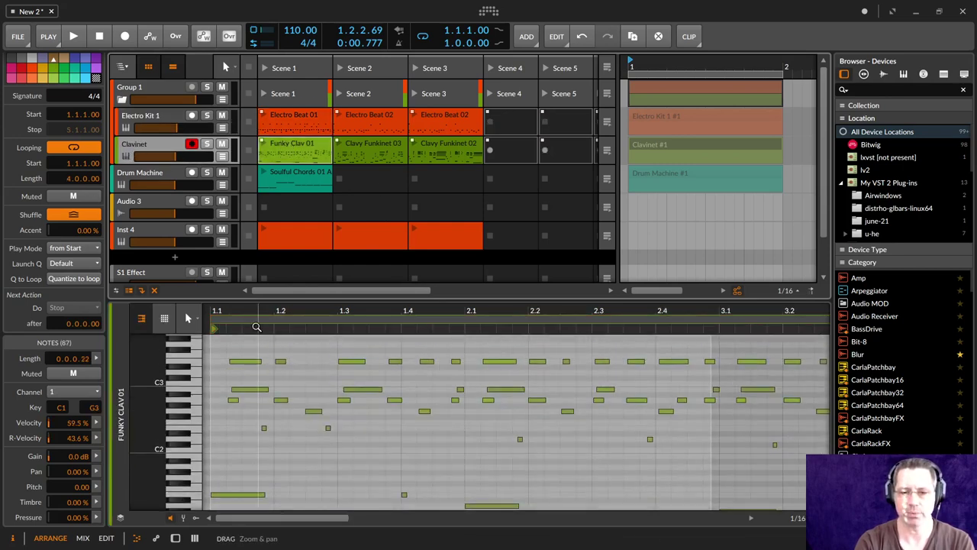
left_click(165, 322)
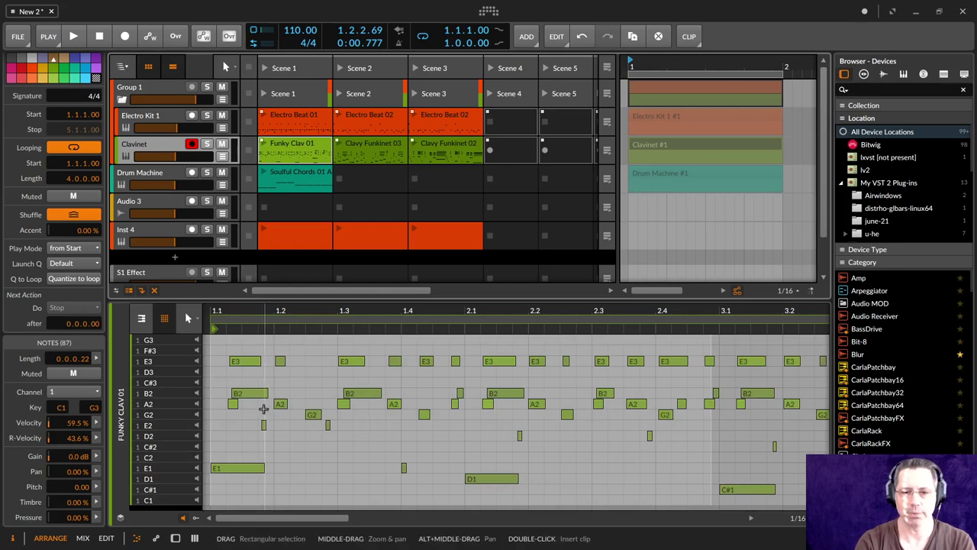
left_click_drag(341, 300, 344, 203)
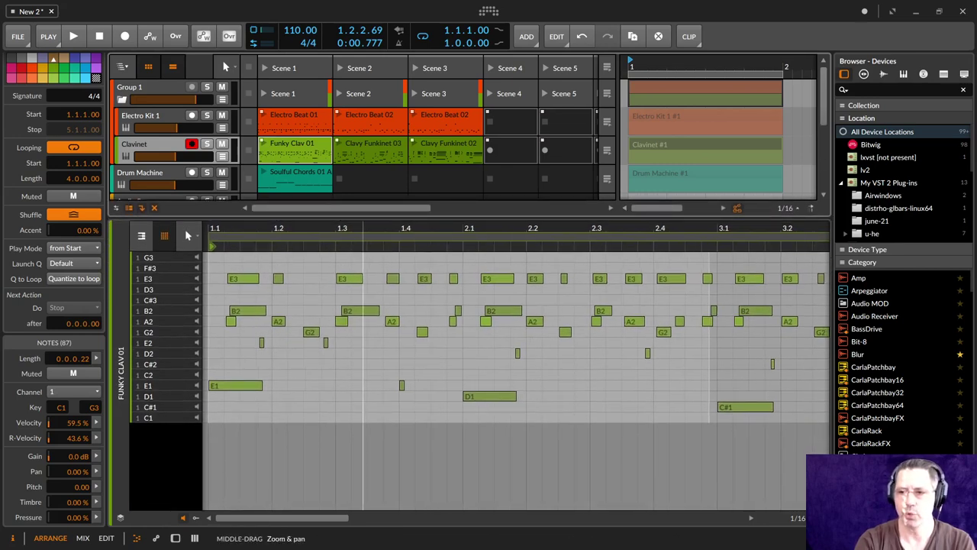
left_click_drag(428, 343, 427, 310)
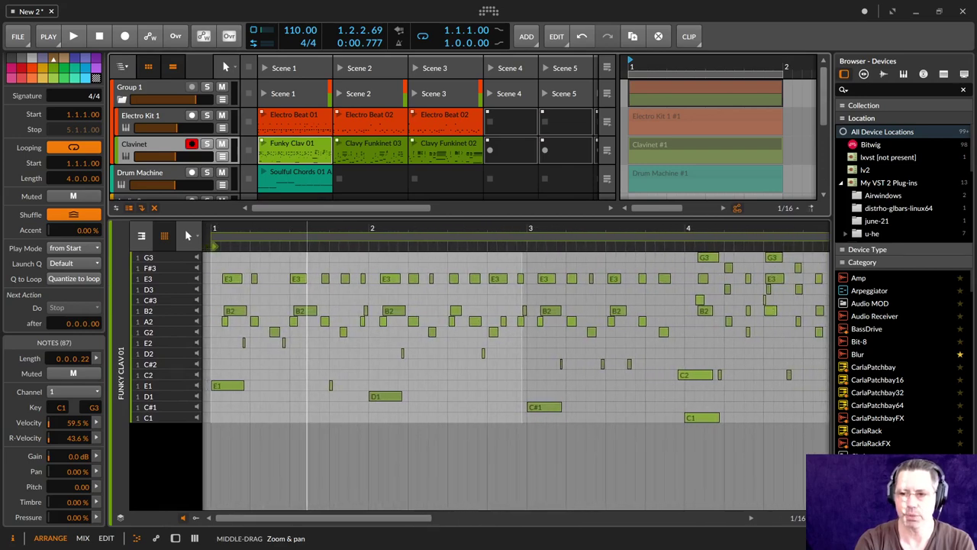
mouse_move(303, 308)
left_mouse_down()
mouse_move(305, 290)
mouse_move(294, 300)
left_mouse_up()
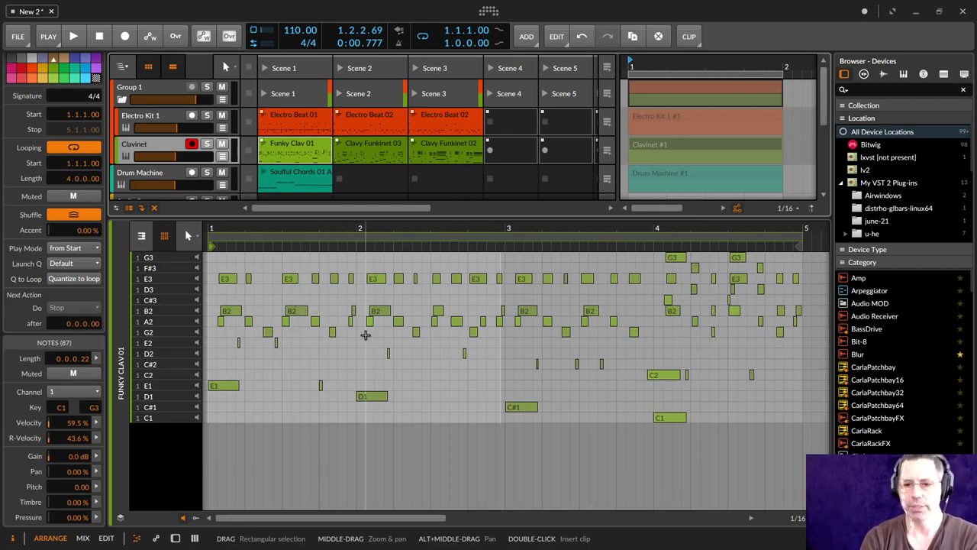
Step: Open the velocity histogram for the Funky Clav 01 notes, narrow the velocity spread and raise the mean to 87.5%
left_click(92, 420)
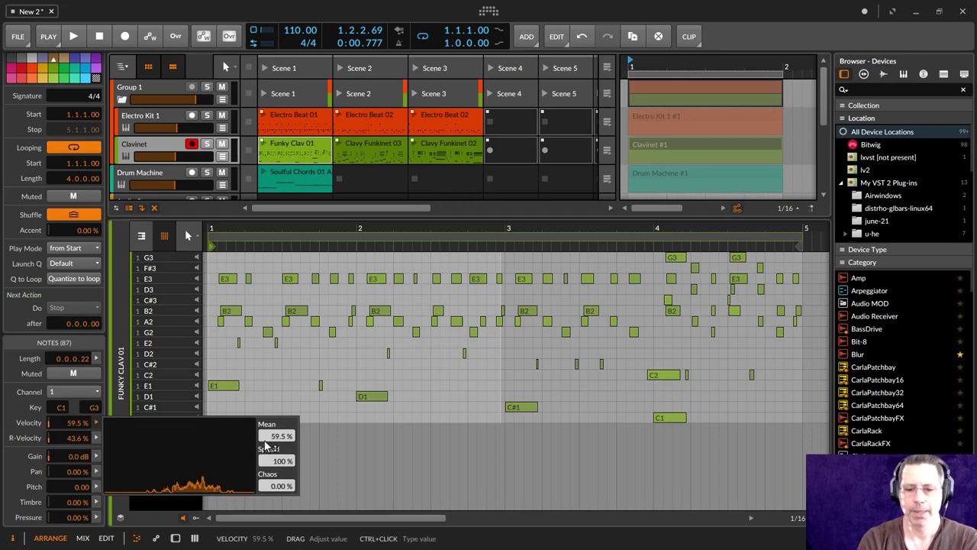
mouse_move(281, 436)
left_mouse_down()
mouse_move(281, 471)
mouse_move(281, 421)
left_mouse_up()
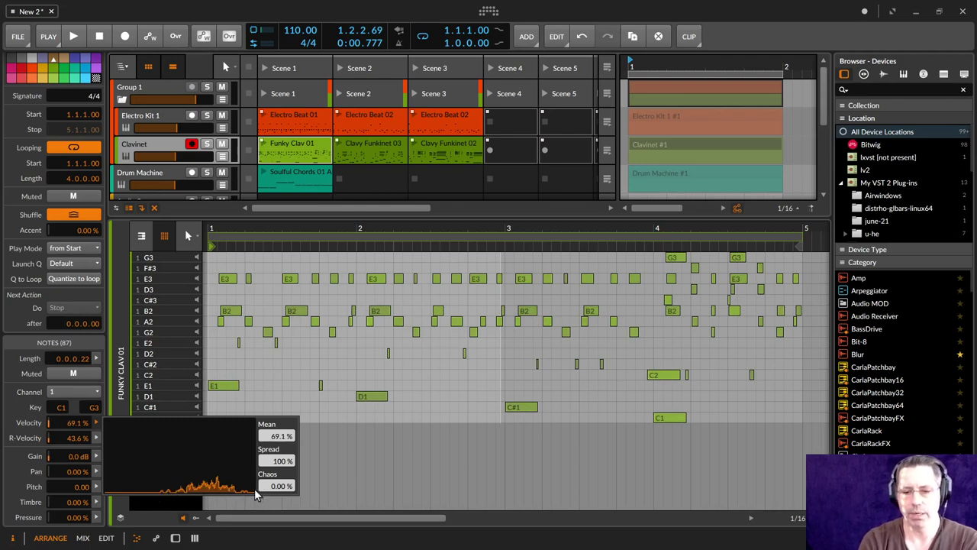
left_click_drag(281, 461, 281, 487)
mouse_move(282, 438)
left_mouse_down()
mouse_move(282, 415)
mouse_move(275, 439)
left_mouse_up()
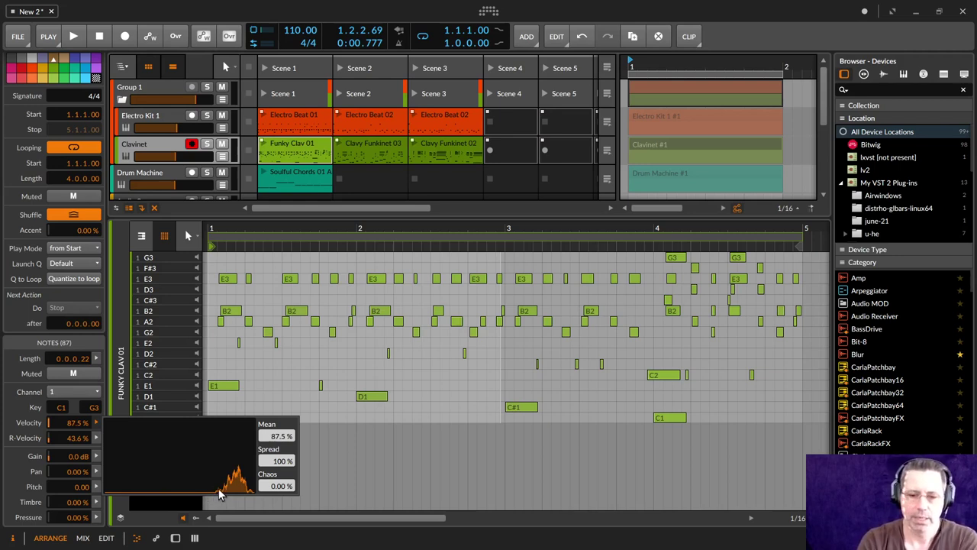
Step: Try a velocity spread of 200%, reset it to 100%, raise the mean to 76.3% and randomize the velocities with Chaos
left_click_drag(279, 436, 271, 382)
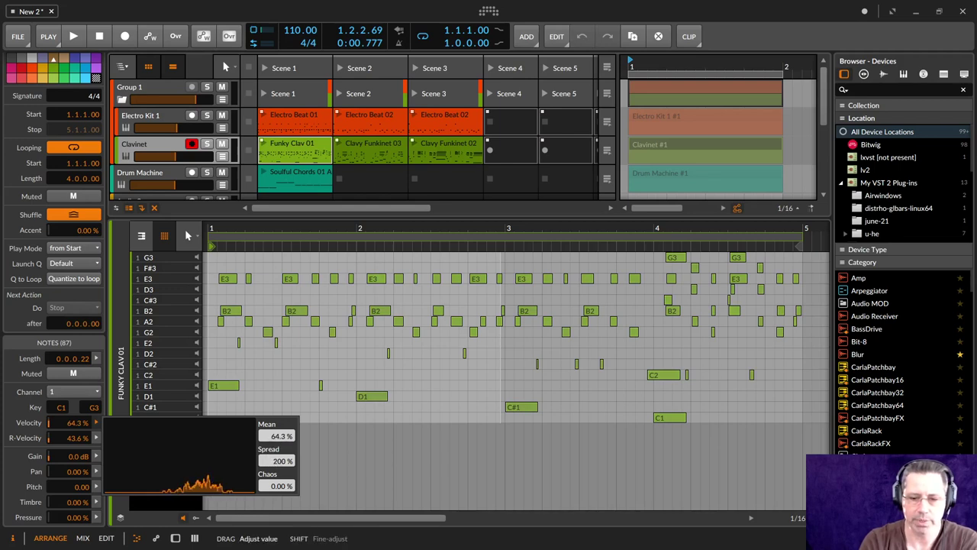
double_click(273, 460)
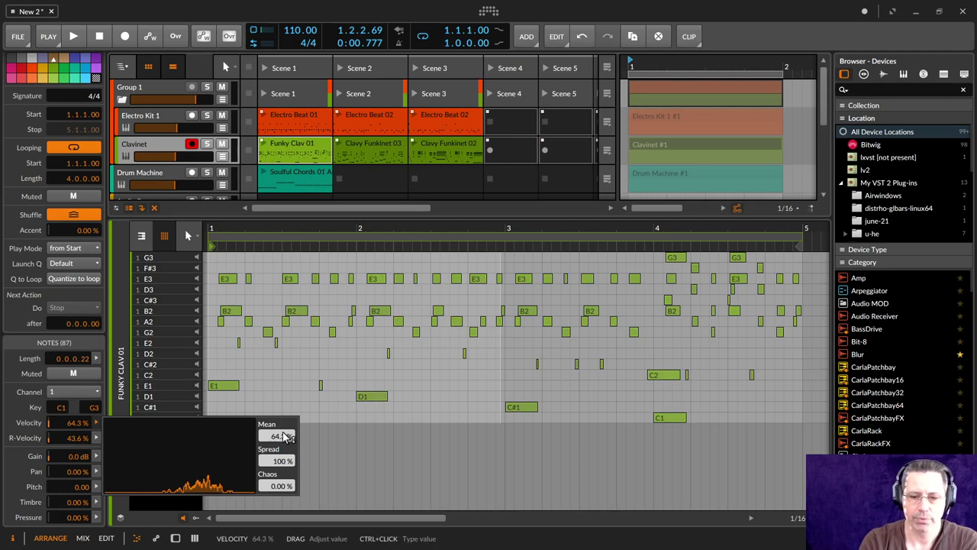
left_click_drag(283, 435, 284, 421)
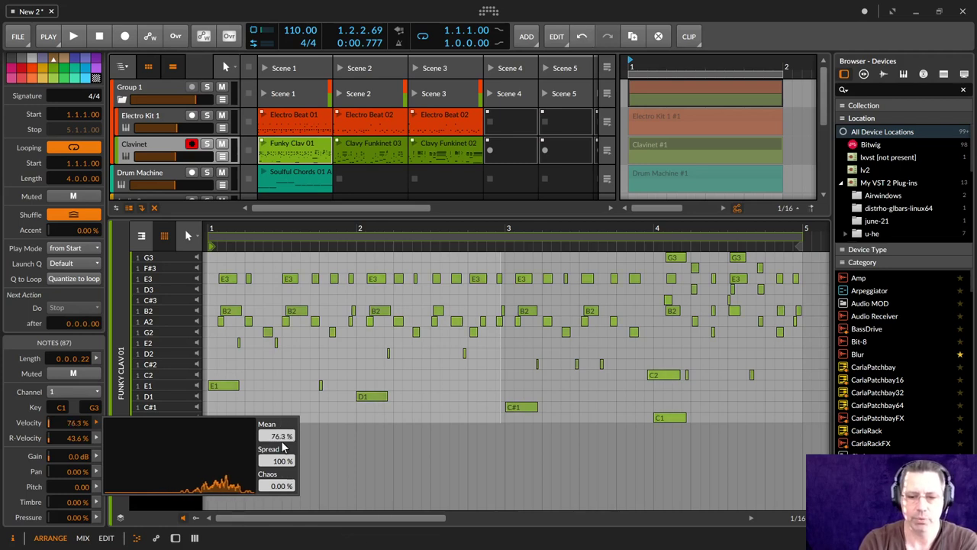
mouse_move(284, 486)
left_mouse_down()
mouse_move(280, 420)
mouse_move(280, 483)
mouse_move(279, 456)
mouse_move(279, 468)
left_mouse_up()
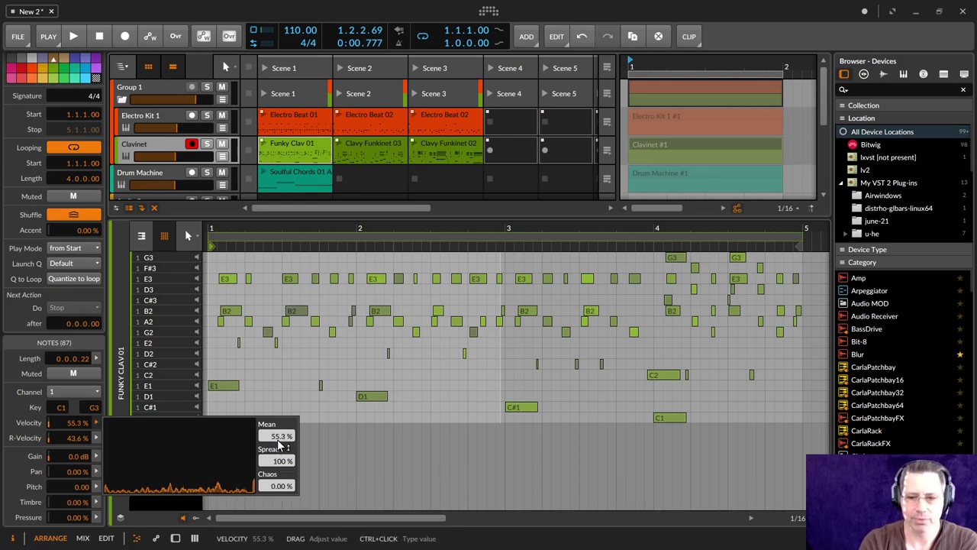
Step: Lower the mean velocity of the Funky Clav 01 notes to 0%, raise it to 100% and close the histogram
left_click_drag(277, 441, 278, 481)
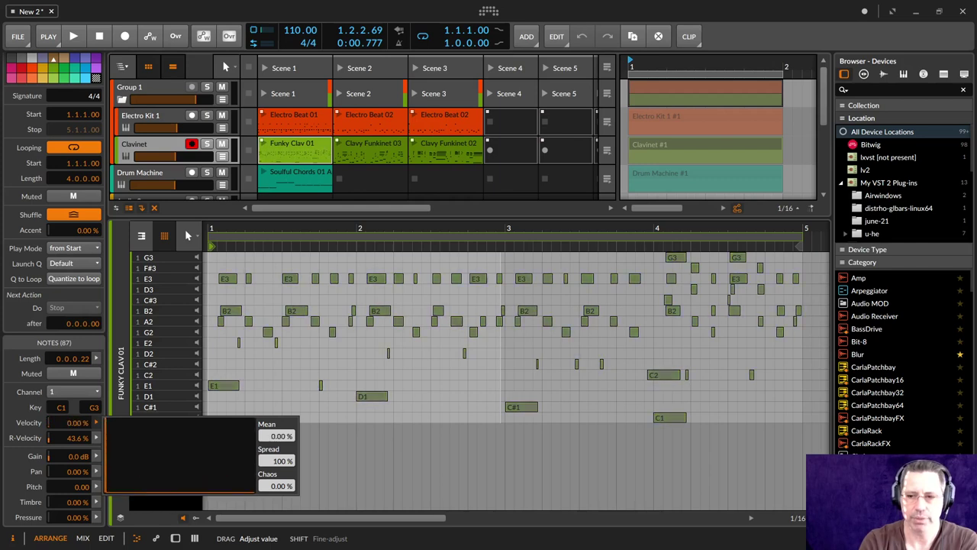
left_click_drag(278, 439, 294, 344)
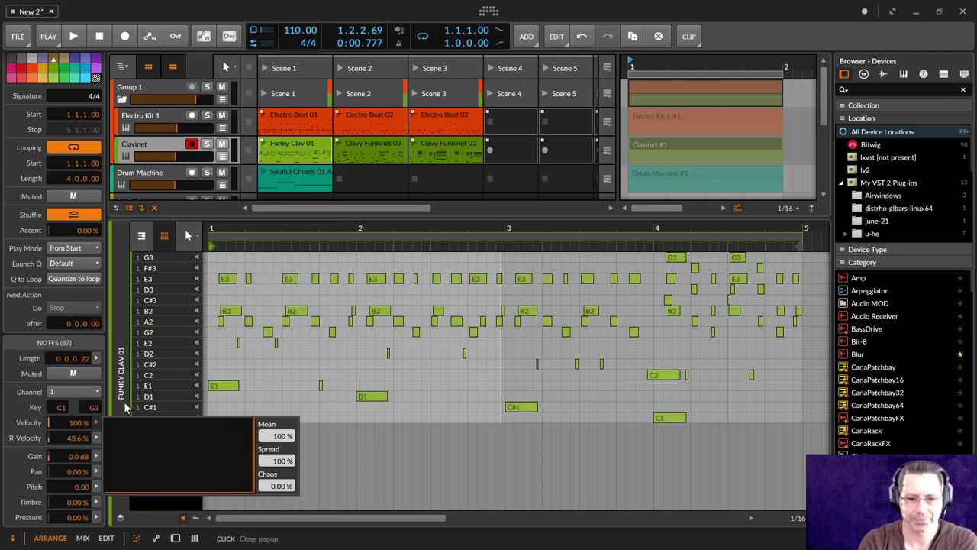
left_click(68, 443)
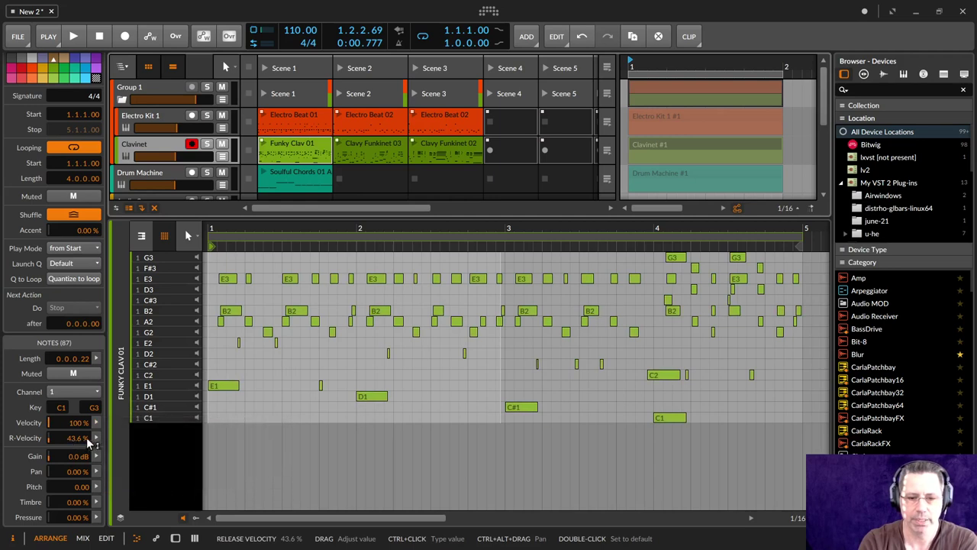
Step: Open the release velocity histogram for the Funky Clav 01 notes and adjust the distribution to a mean of 42.8%
left_click(94, 437)
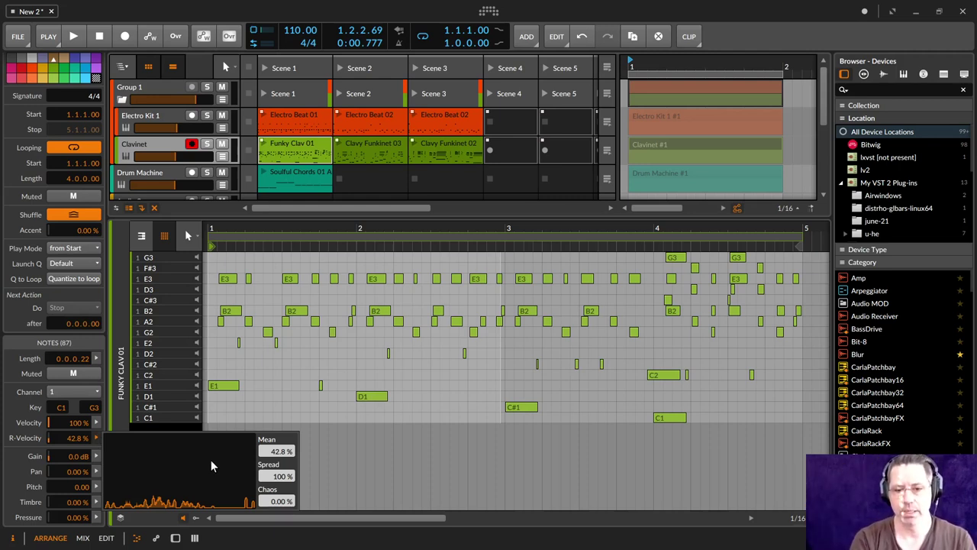
left_click(95, 457)
Step: Raise the mean gain of the Funky Clav 01 notes to +1.0 dB and randomize their gain values with Chaos
left_click(95, 456)
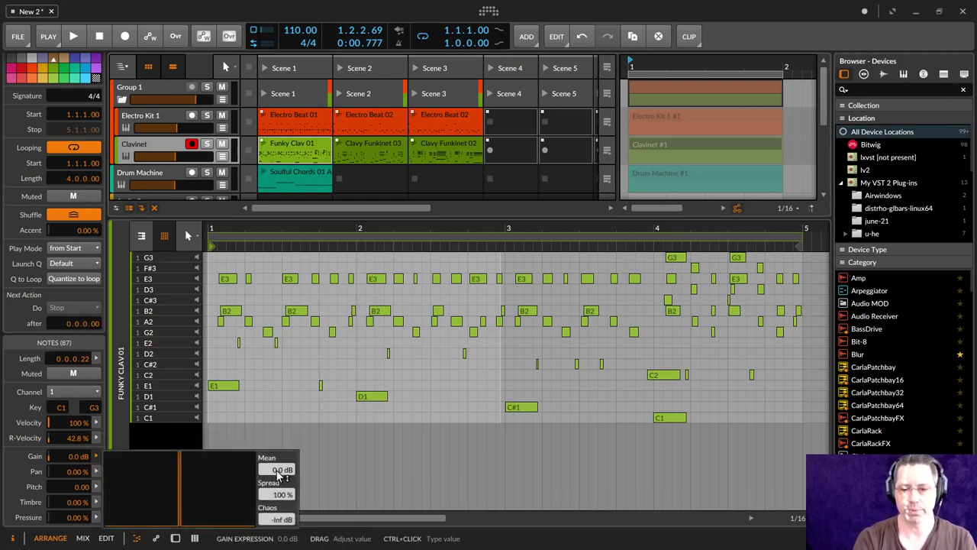
mouse_move(278, 473)
left_mouse_down()
mouse_move(278, 442)
mouse_move(280, 482)
left_mouse_up()
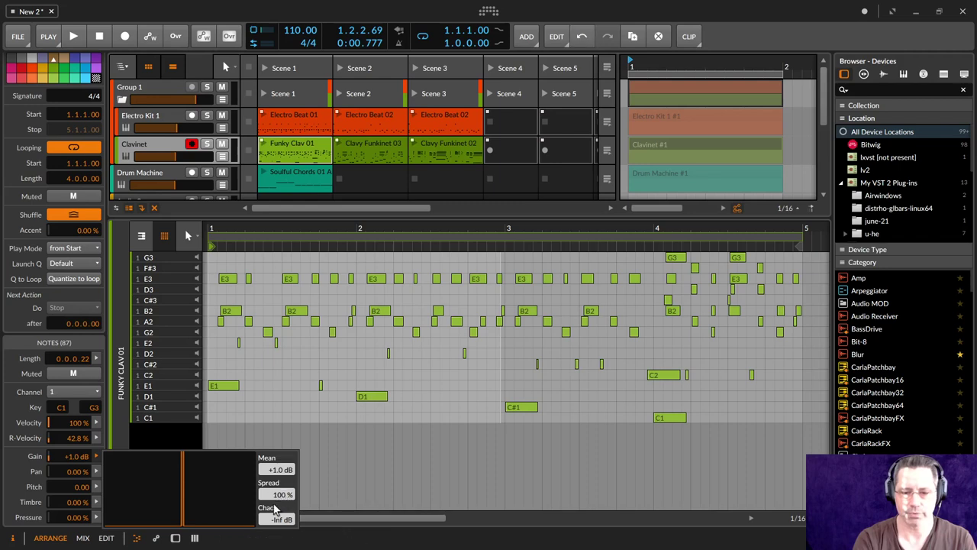
left_click_drag(277, 518, 274, 487)
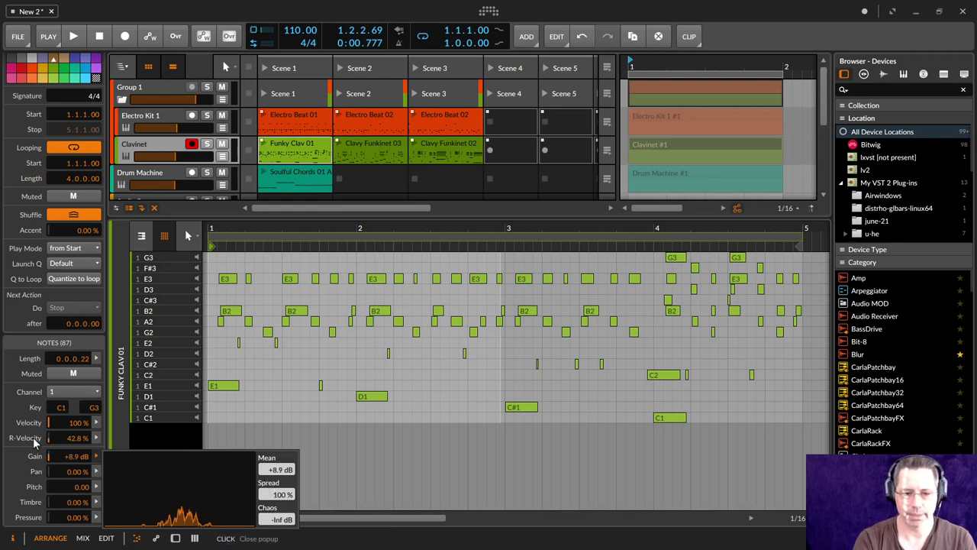
Step: Open the pan histogram for the Funky Clav 01 notes and randomize their pan values with Chaos
left_click(34, 470)
left_click(94, 472)
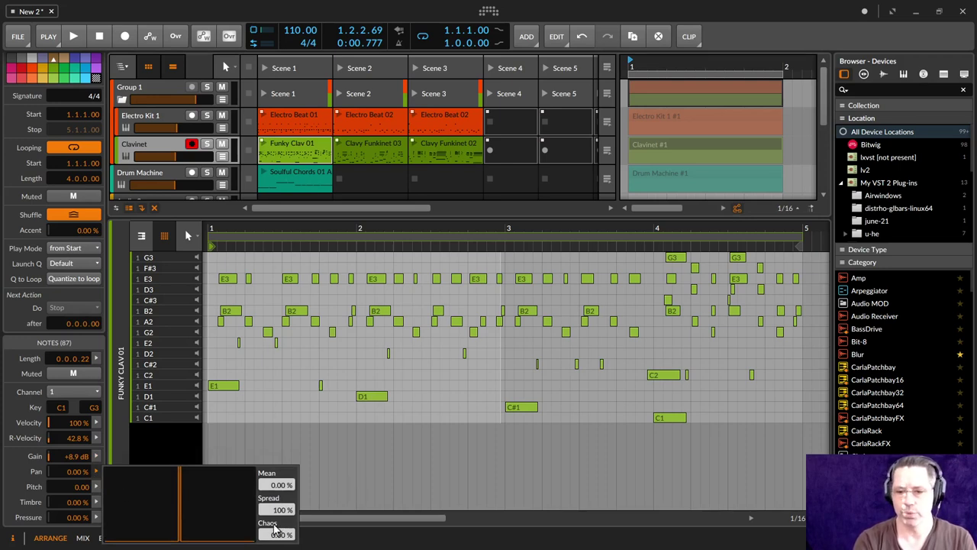
left_click_drag(277, 534, 286, 516)
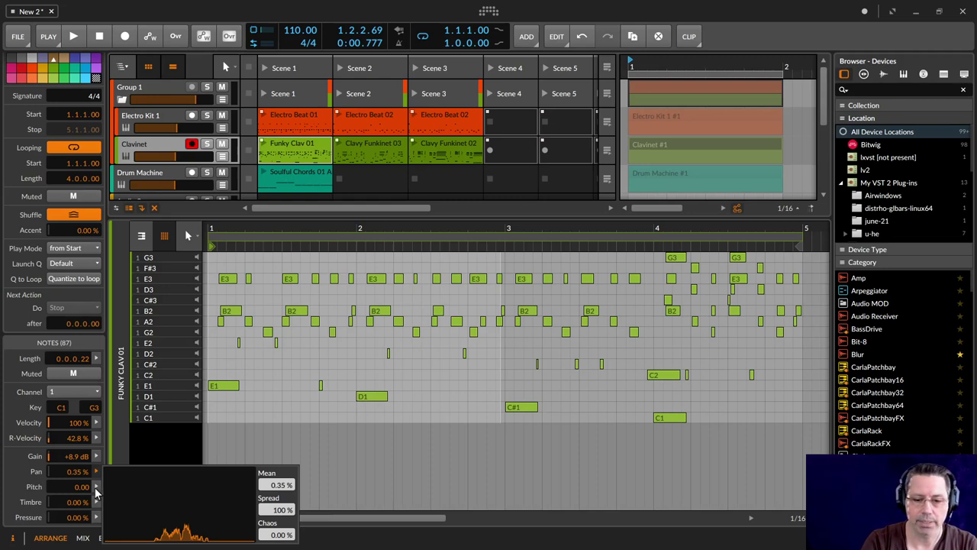
Step: Raise the mean pitch of the Funky Clav 01 notes to 0.79 and randomize their pitches with Chaos
mouse_move(95, 488)
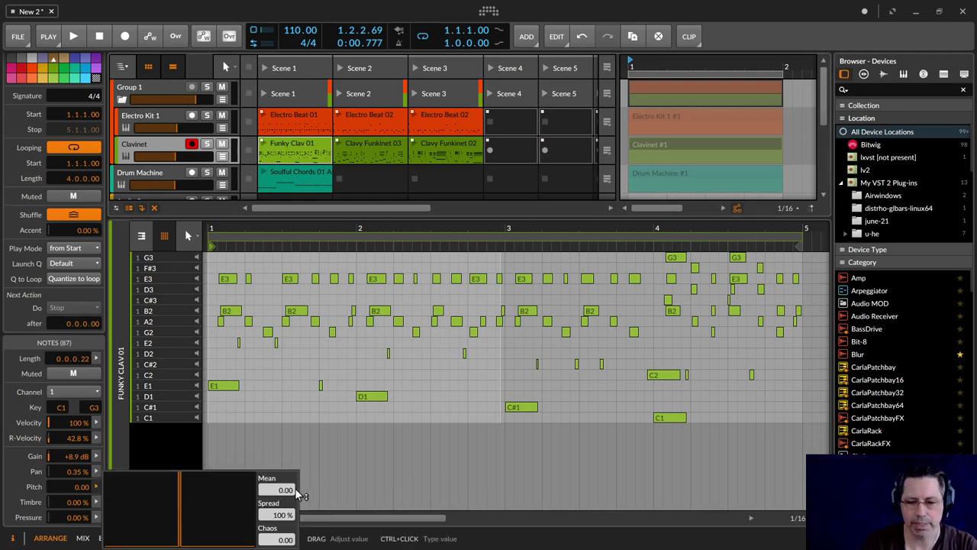
left_click_drag(296, 493, 269, 508)
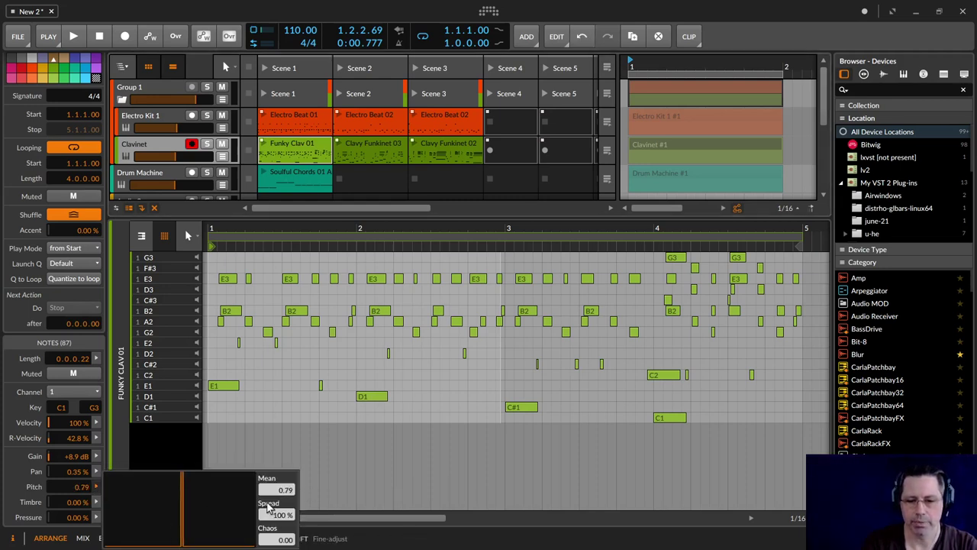
left_click_drag(276, 540, 278, 486)
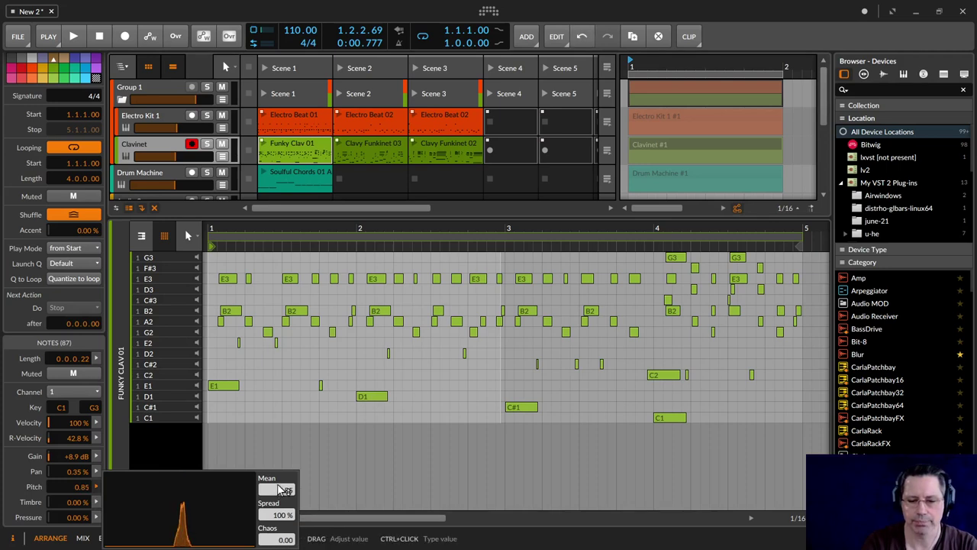
left_click_drag(285, 539, 286, 522)
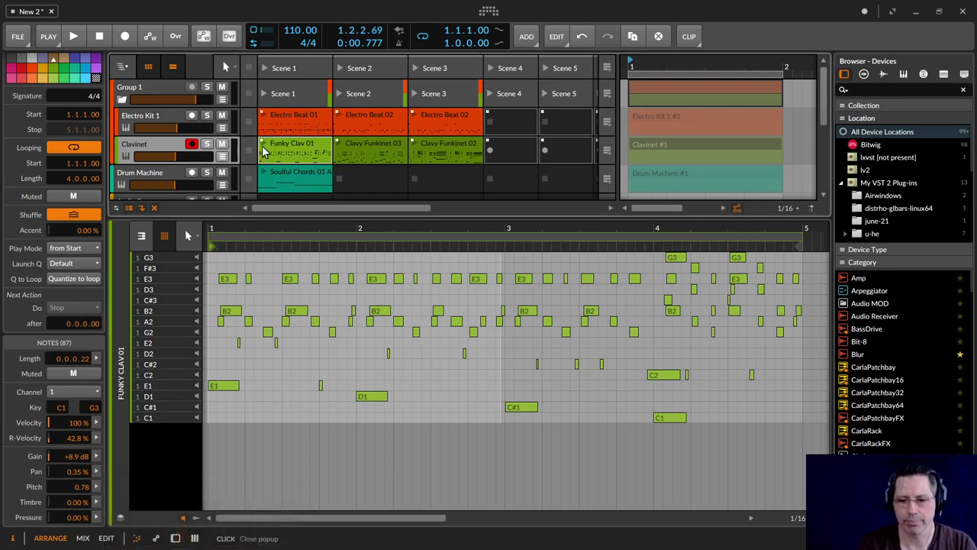
Step: Randomize the note pitches much more strongly with Chaos while the Funky Clav 01 clip plays, and stop playback
left_click(262, 147)
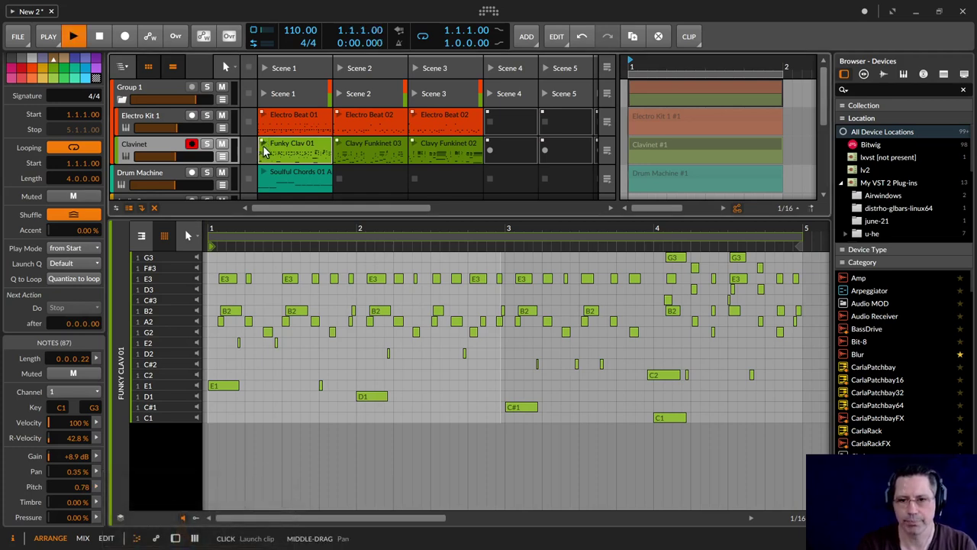
left_click(96, 487)
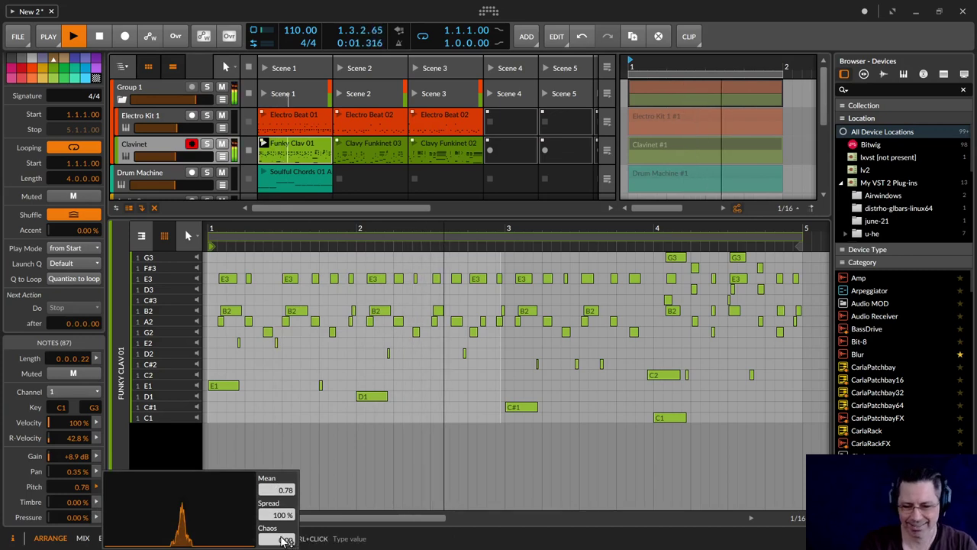
left_click_drag(284, 540, 283, 509)
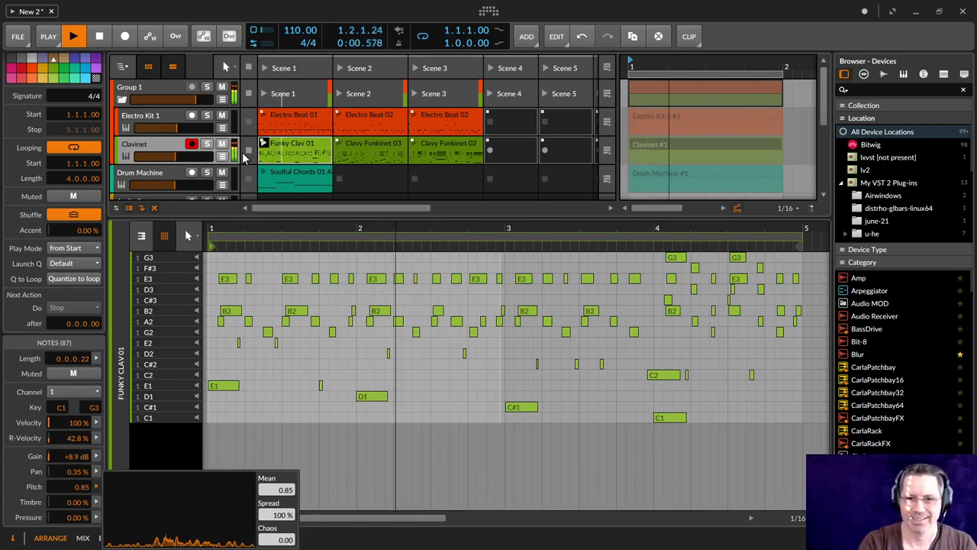
left_click(246, 153)
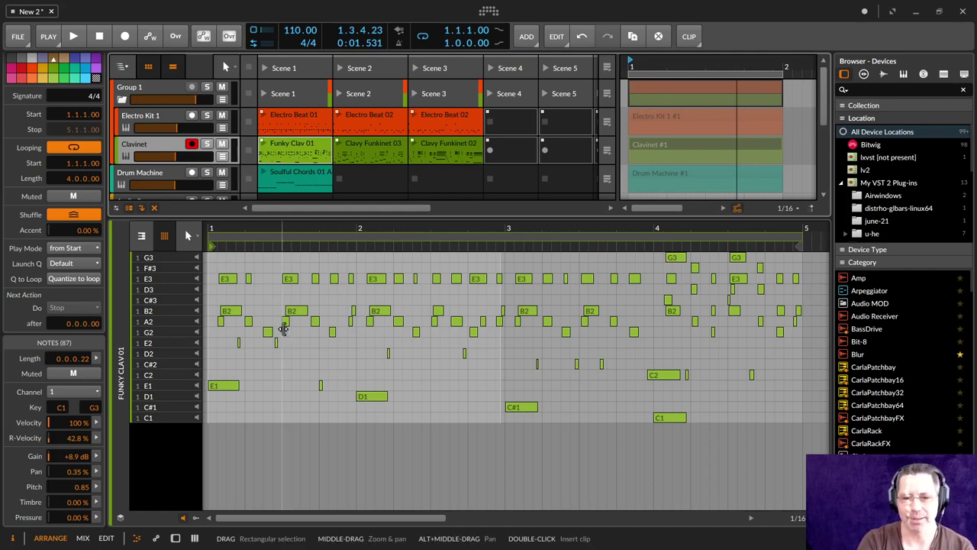
Step: Reselect the Funky Clav 01 clip, lower its mean note velocity to 71.2% and randomize the velocities with Chaos
left_click(308, 374)
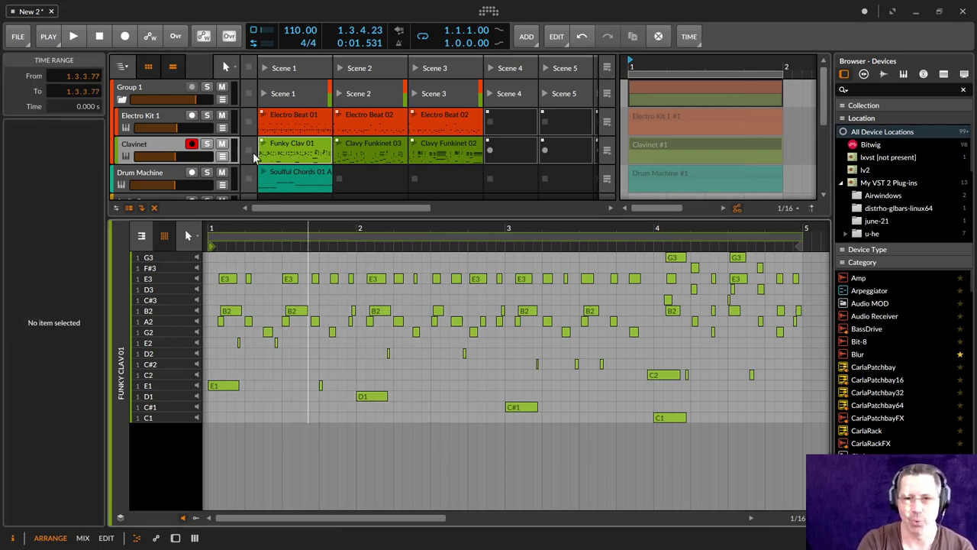
left_click(283, 151)
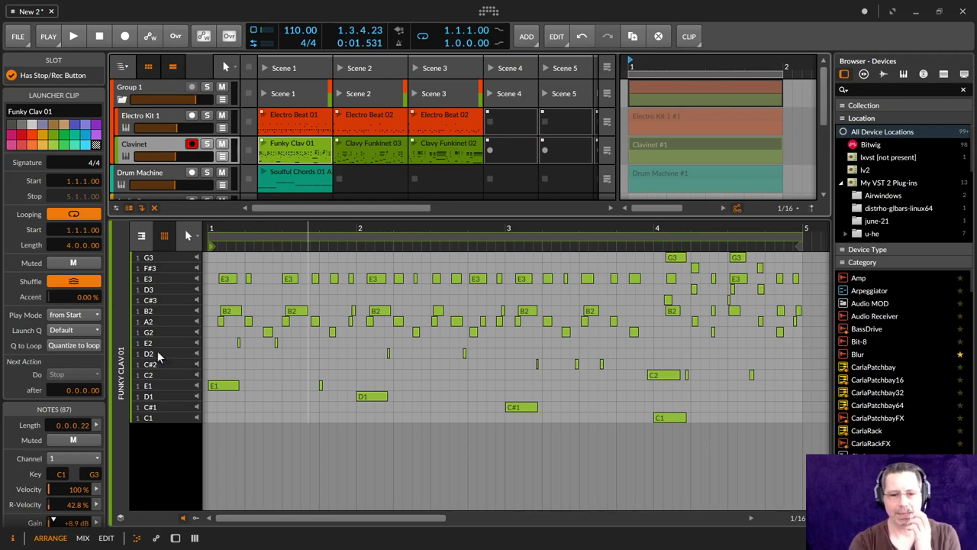
scroll(98, 294, "down", 2)
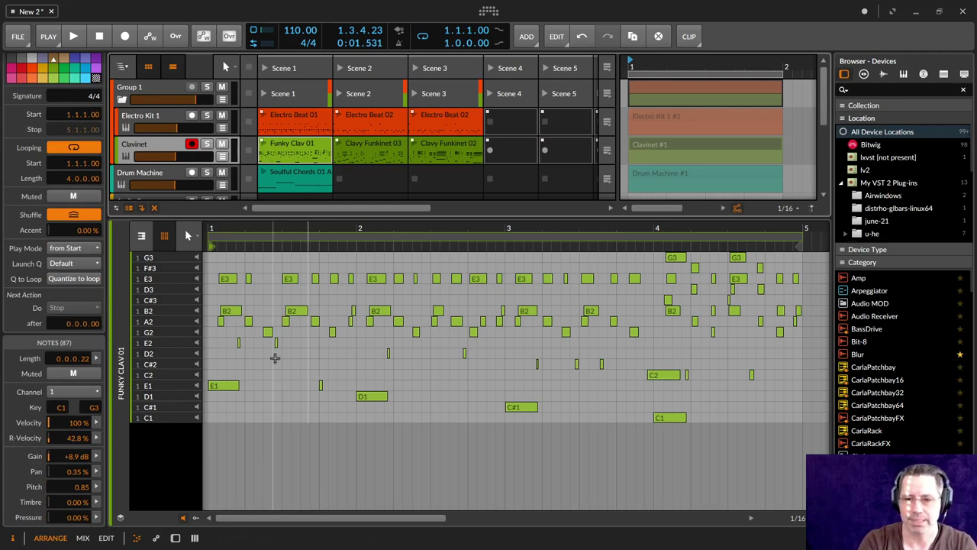
left_click(95, 421)
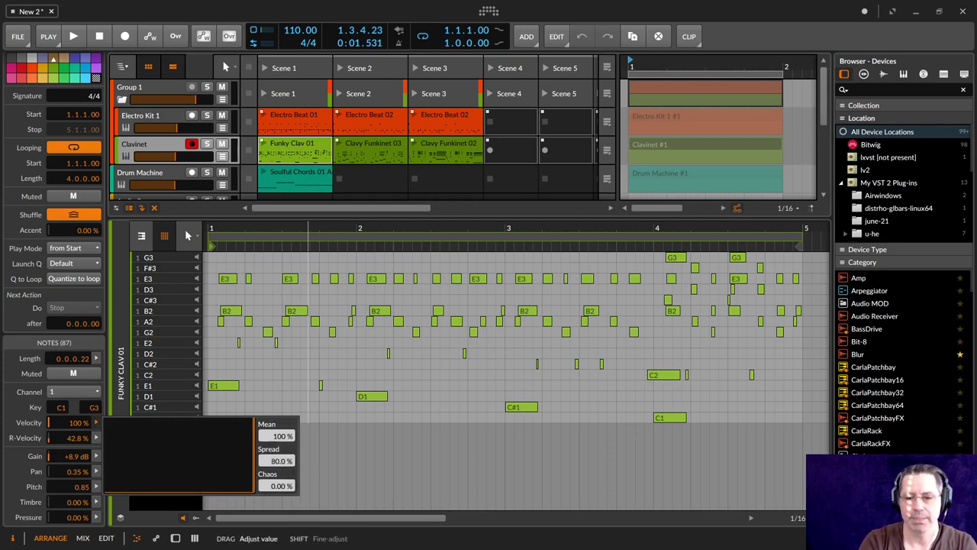
left_click_drag(281, 436, 276, 461)
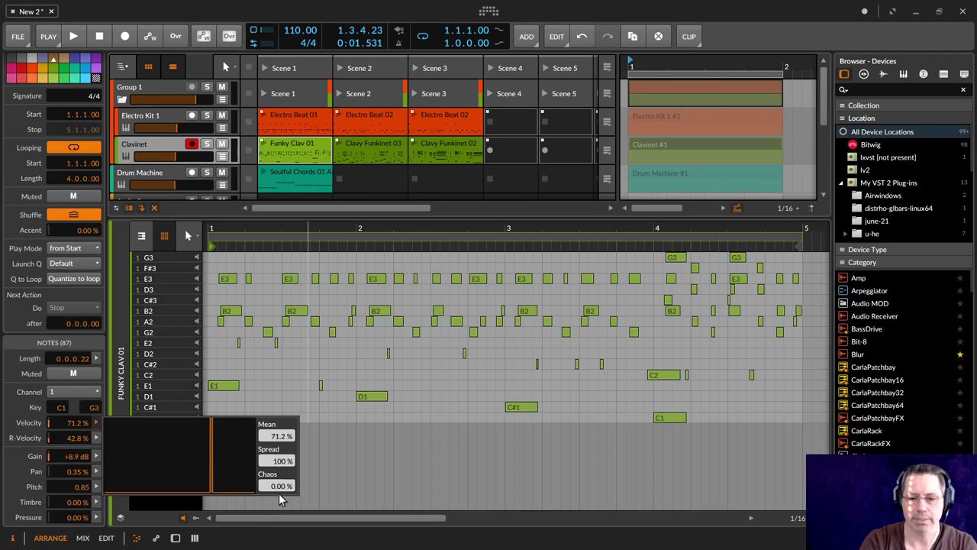
left_click_drag(281, 497, 285, 489)
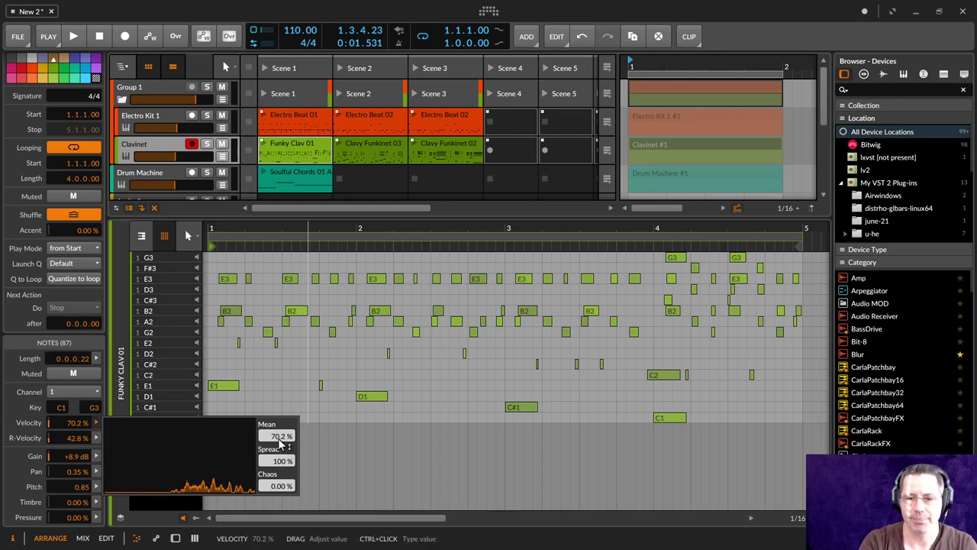
Step: Reset the mean velocity of the Funky Clav 01 notes to 100% and readjust it to 84.8%
double_click(279, 441)
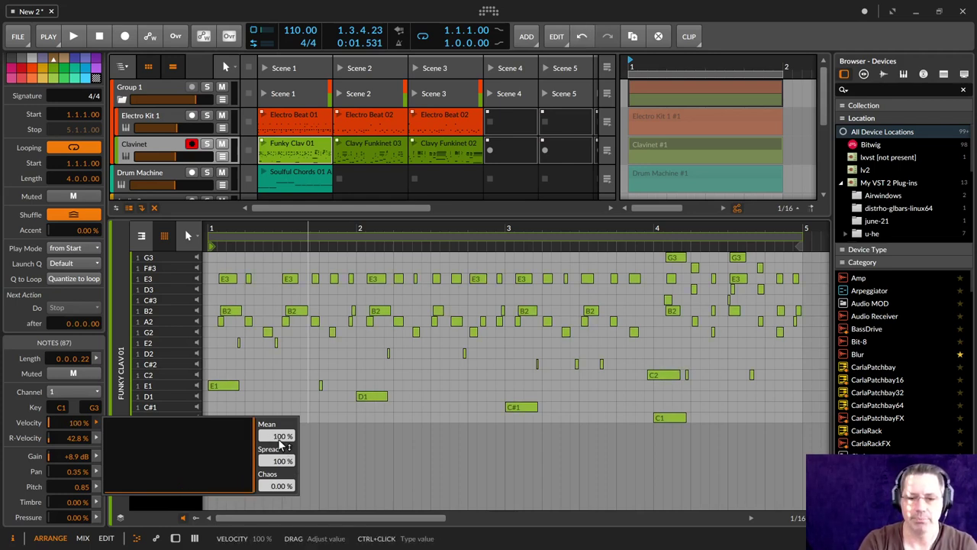
mouse_move(280, 443)
left_mouse_down()
mouse_move(279, 499)
mouse_move(280, 449)
mouse_move(279, 480)
mouse_move(279, 462)
left_mouse_up()
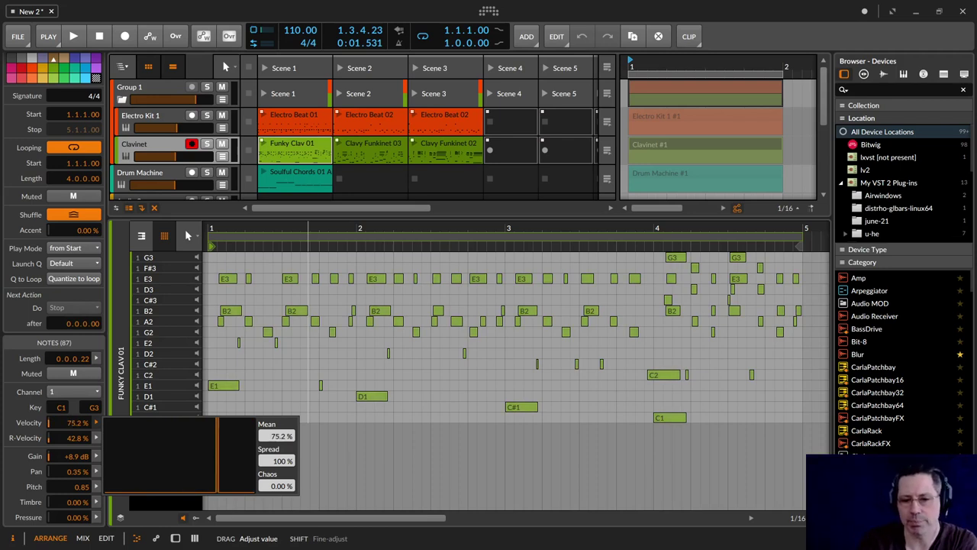
mouse_move(280, 462)
left_mouse_down()
mouse_move(279, 474)
mouse_move(280, 443)
left_mouse_up()
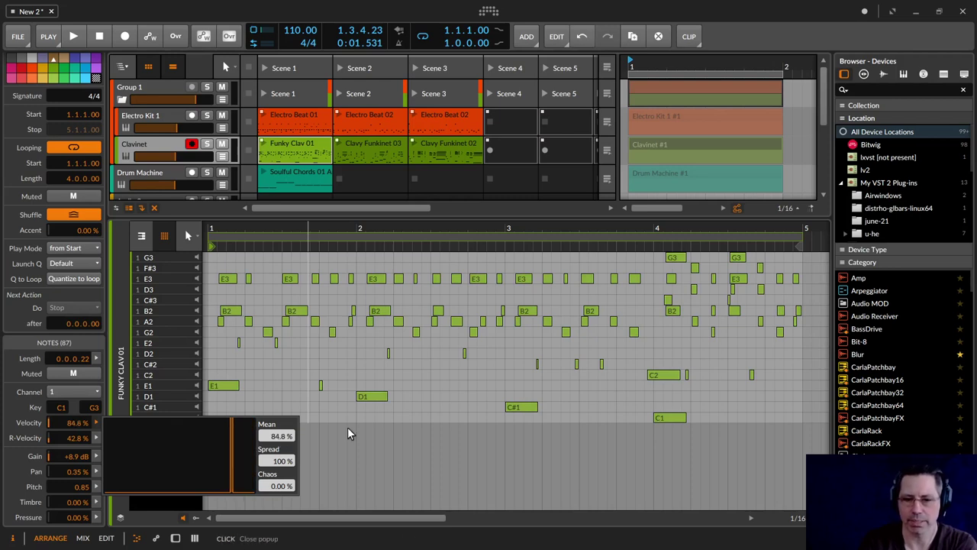
Step: Assign all Funky Clav 01 notes to channel 7 and view them in the note editor
left_click(91, 396)
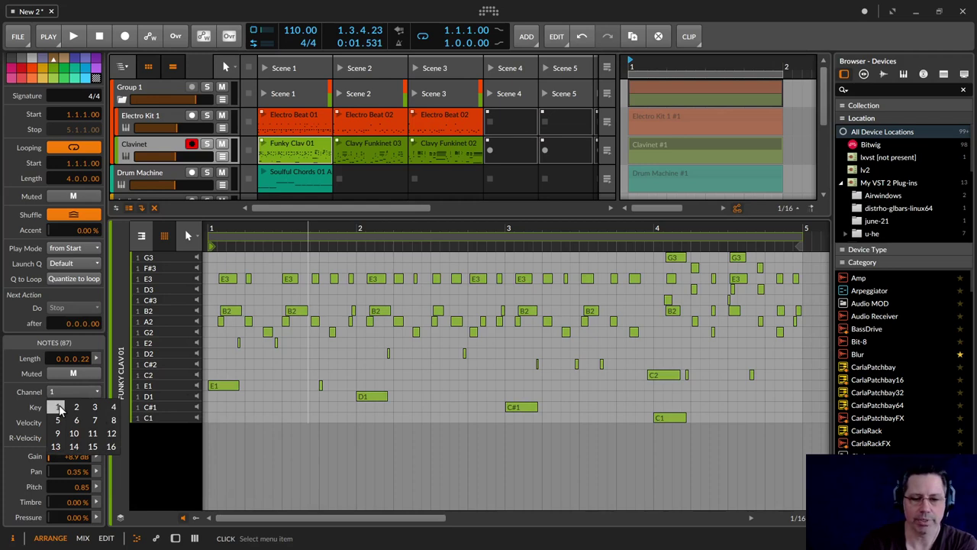
left_click(59, 407)
left_click(67, 395)
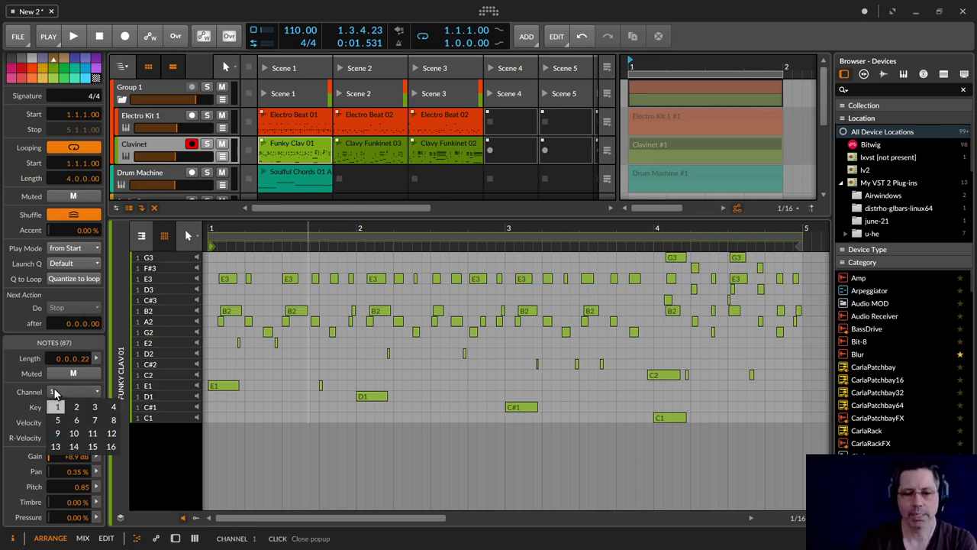
left_click(97, 418)
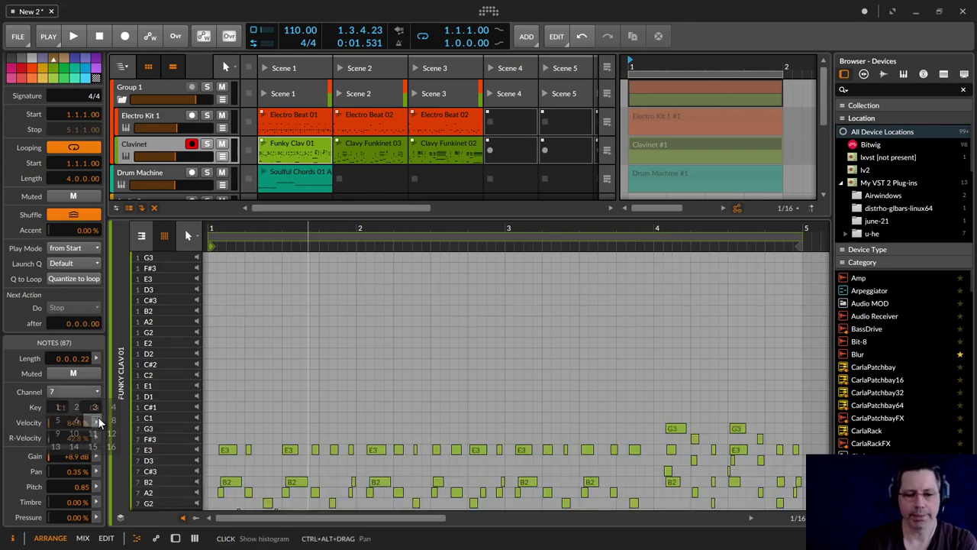
scroll(207, 338, "down", 3)
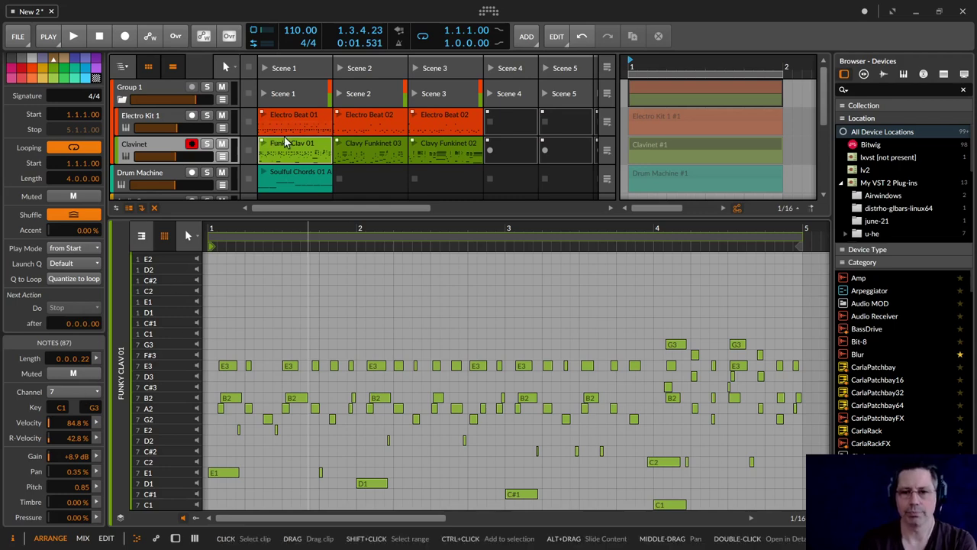
Step: Enlarge the launcher and arranger area and compare the settings of the Clavinet and Electro Kit 1 arranger clips with the first Inst 4 launcher clip
scroll(296, 184, "down", 3)
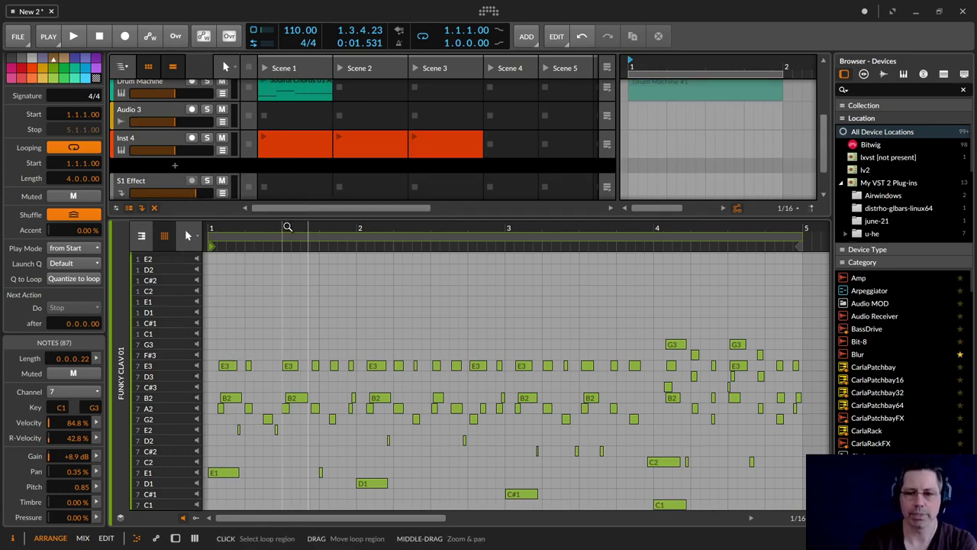
left_click_drag(290, 224, 274, 345)
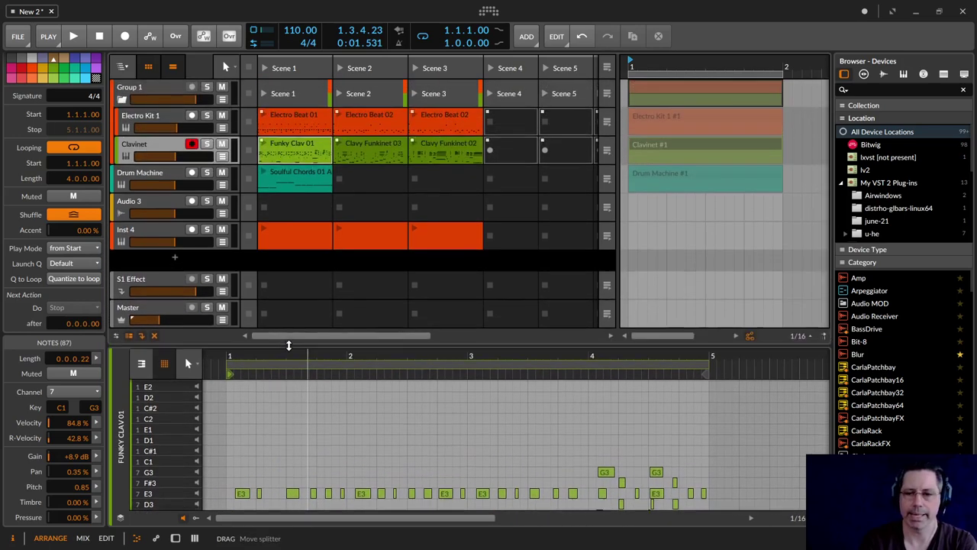
left_click(673, 145)
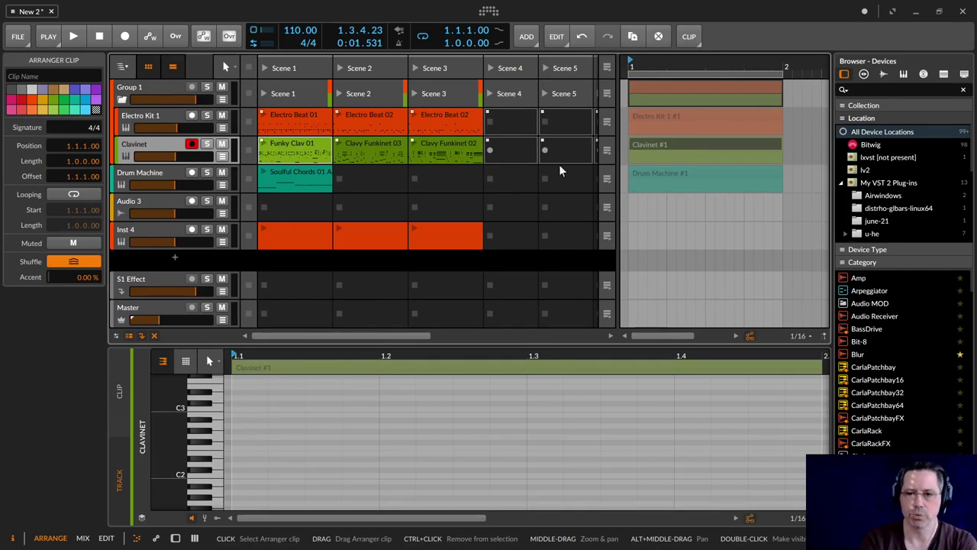
left_click(300, 233)
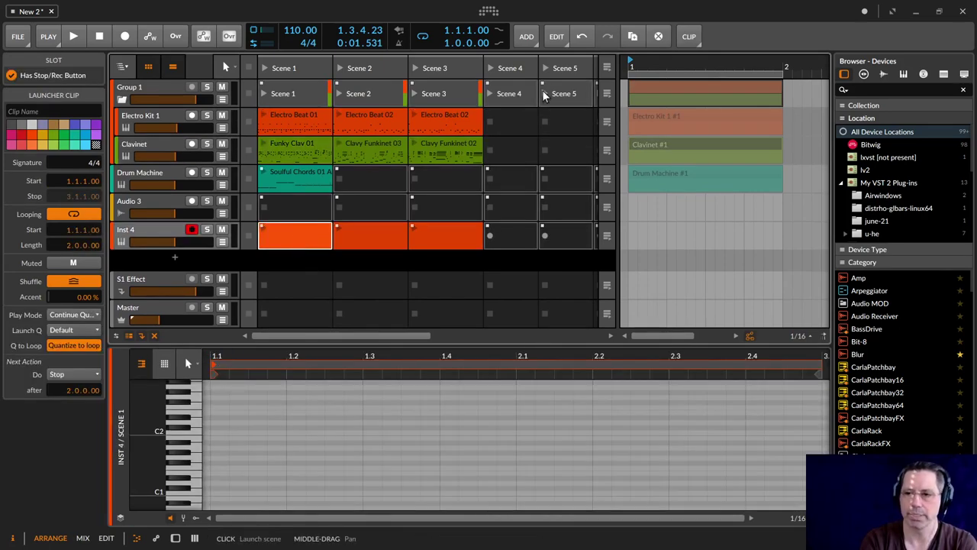
left_click(672, 124)
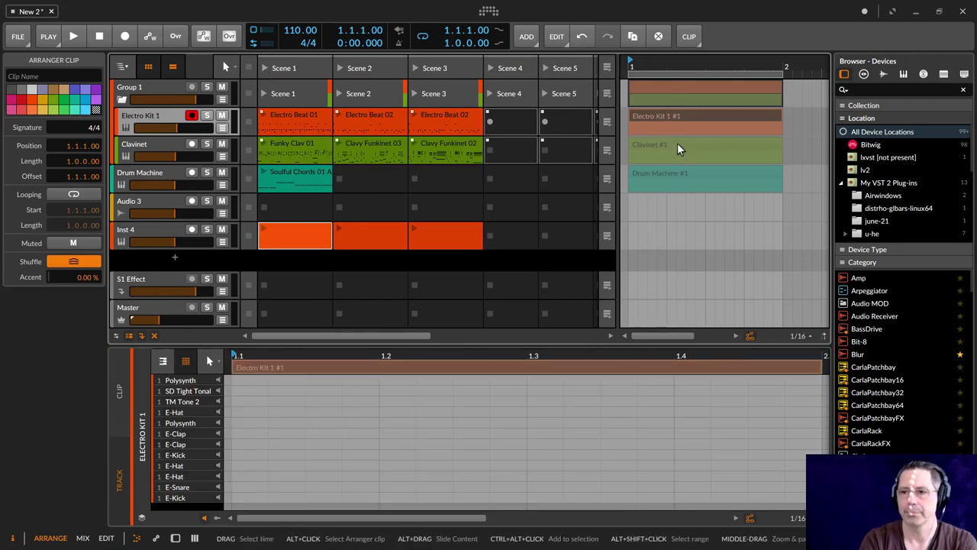
left_click(677, 145)
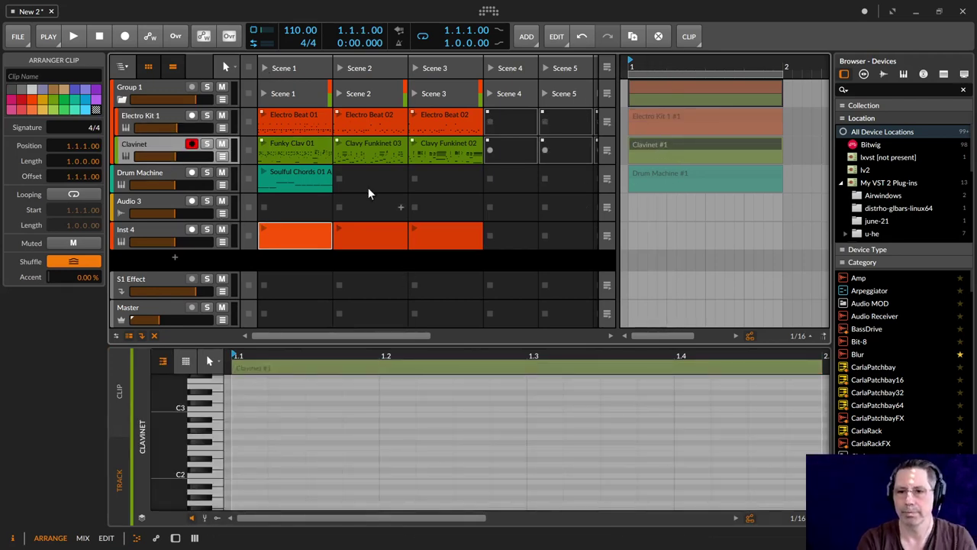
Step: Copy the Electro Beat 01 launcher clip to bar 1 of the Electro Kit 1 arranger track and compare the settings of both clips
left_click_drag(288, 115, 640, 120)
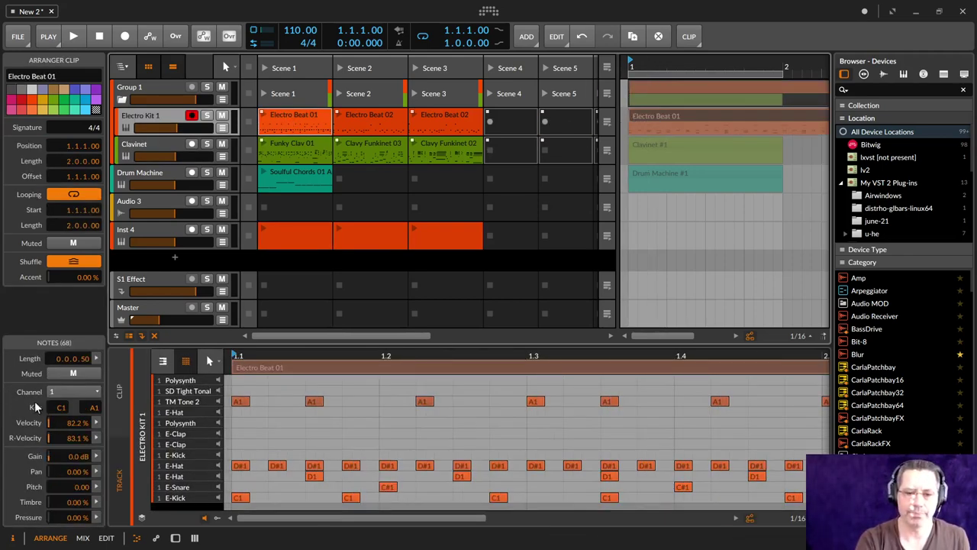
left_click(295, 119)
left_click(634, 119)
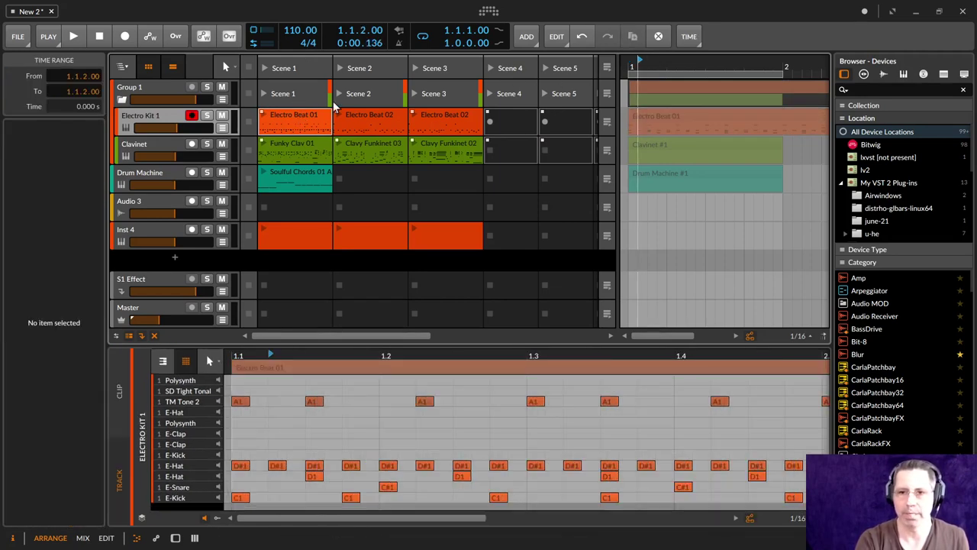
left_click(305, 114)
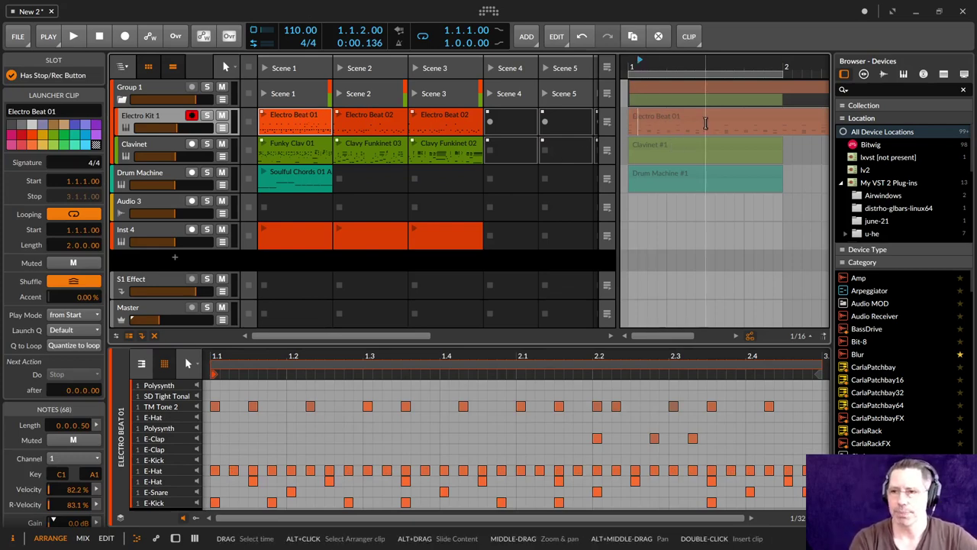
left_click(705, 123)
Step: Expand the automation lane of Electro Kit 1 and show the device chains of the Electro Kit 1 and Clavinet tracks
left_click(222, 130)
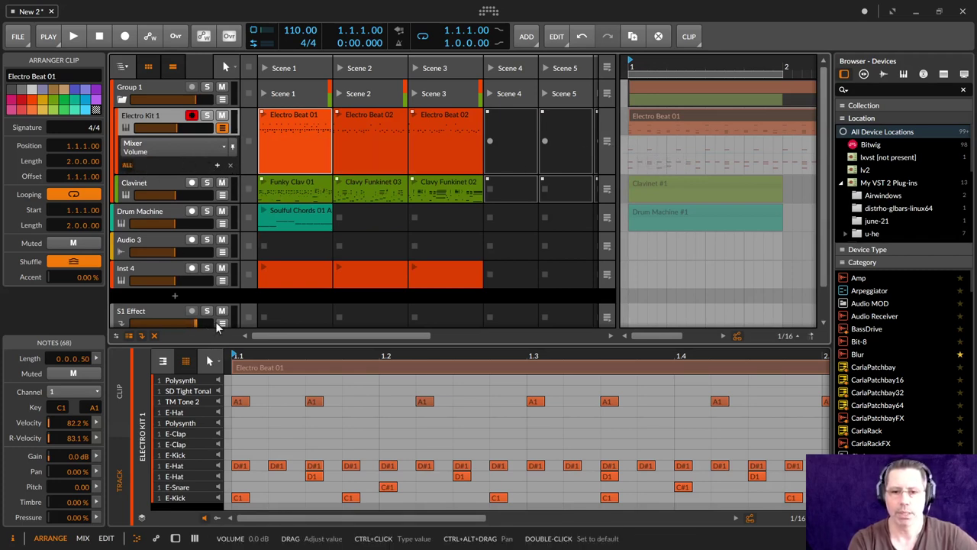
key("d")
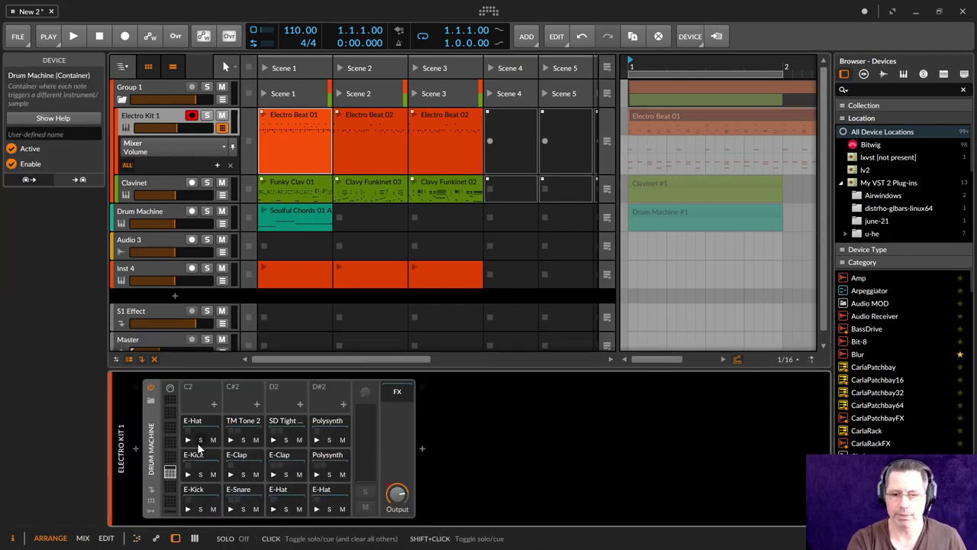
left_click(167, 181)
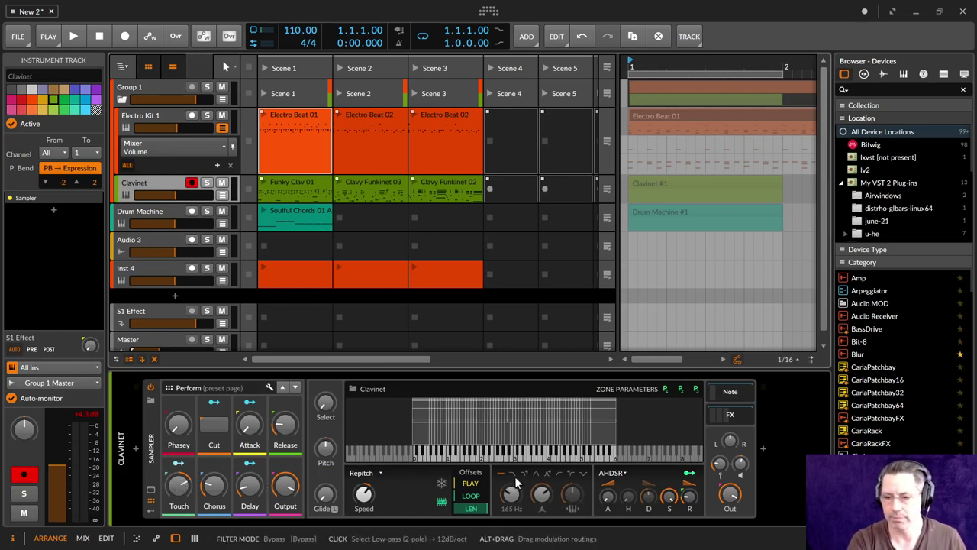
Step: Collapse the automation lane of Electro Kit 1 and show the Sampler's filter frequency in the Clavinet track's automation lane
right_click(518, 496)
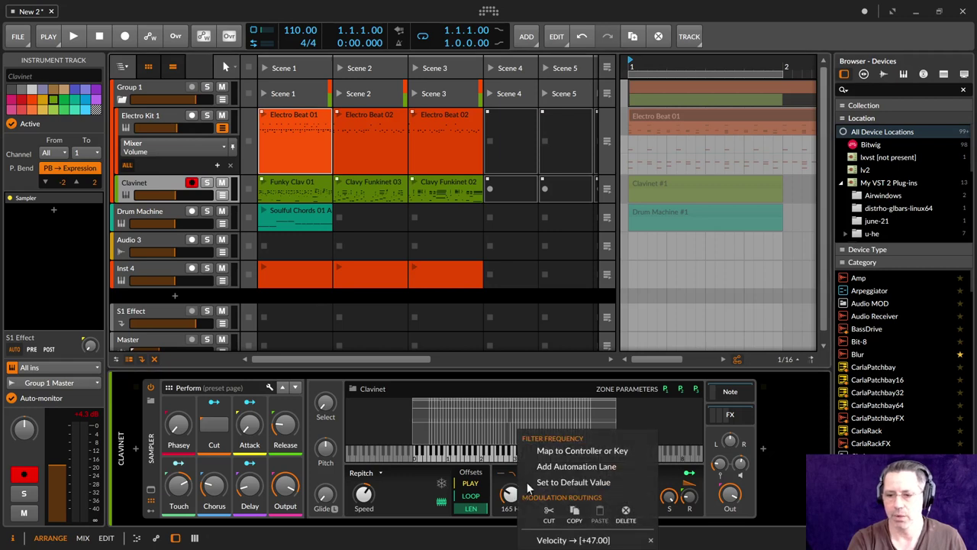
left_click(675, 327)
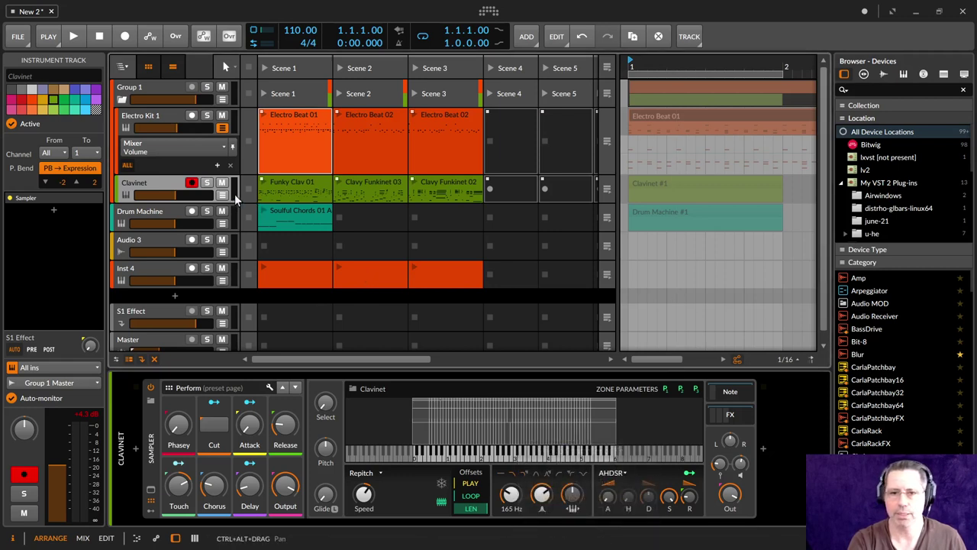
left_click(223, 128)
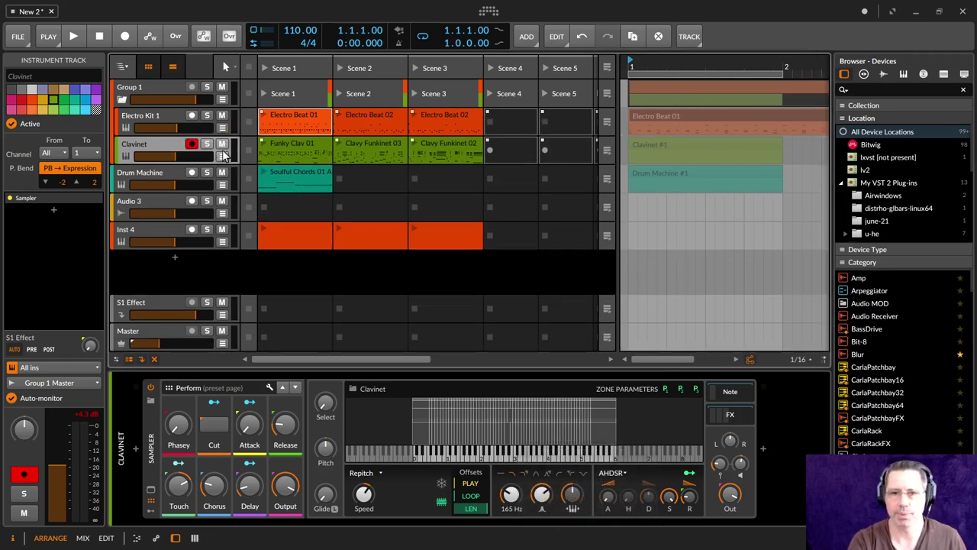
left_click(222, 156)
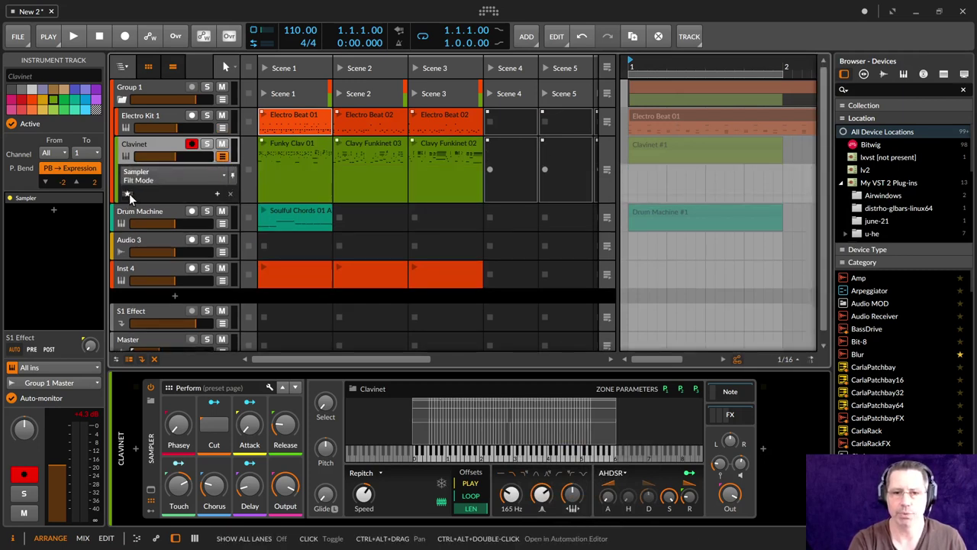
left_click(510, 495)
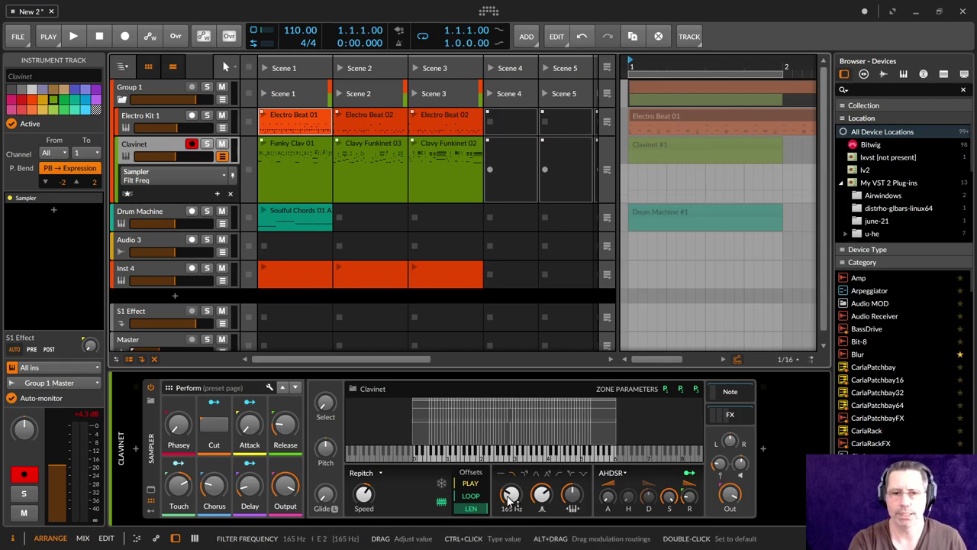
Step: Show all automation lanes of the Clavinet track and remove the Ch. 1 Pressure and Ch. 1 Sustain Pedal lanes
left_click(126, 193)
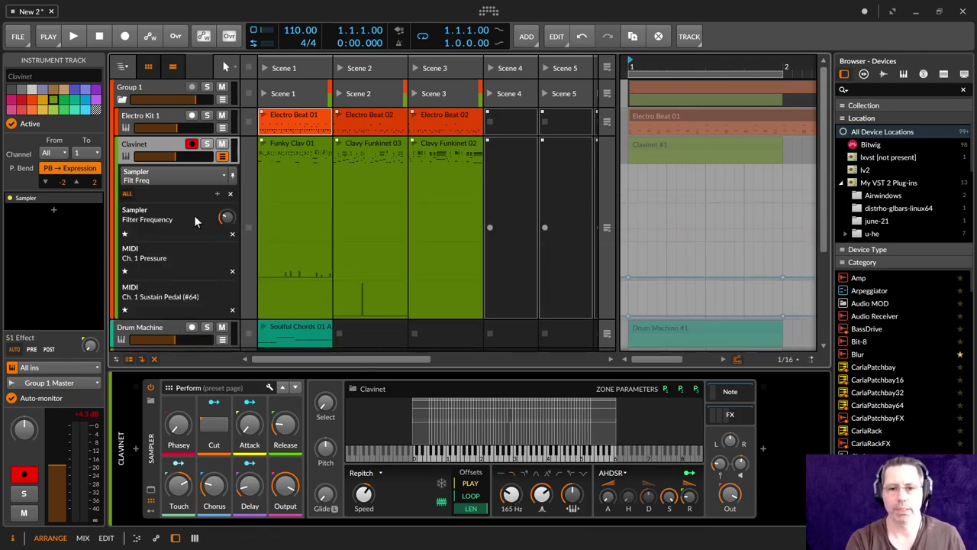
left_click(233, 272)
left_click(233, 273)
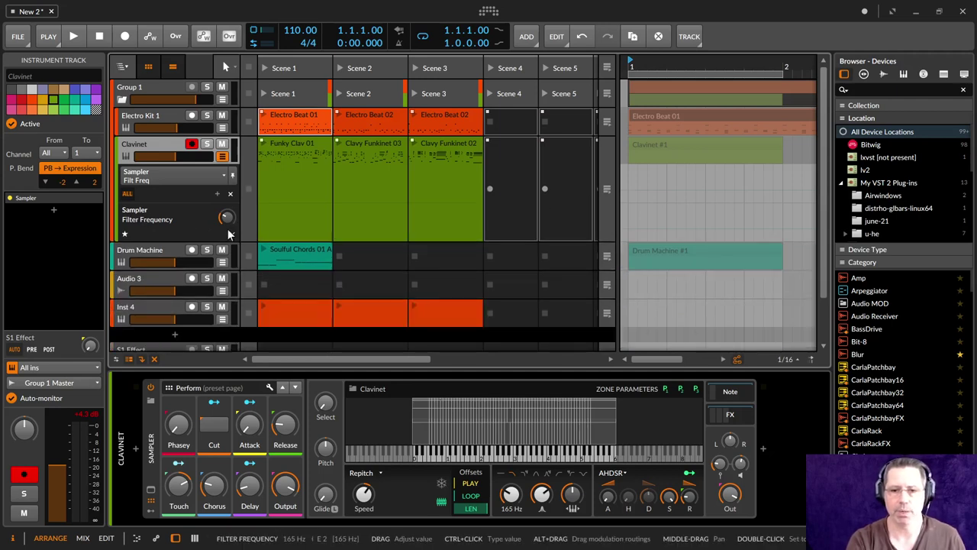
Step: Draw filter frequency automation in the Funky Clav 01 launcher clip, holding 165 Hz with a ramp from bar 2 to 858 Hz at 2.3.1, and audition it
left_click(276, 222)
double_click(276, 223)
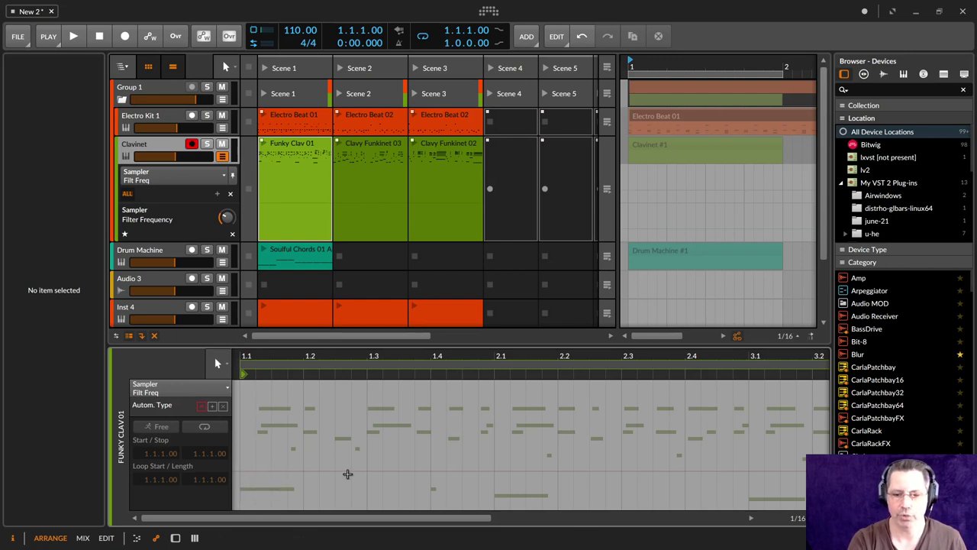
double_click(243, 475)
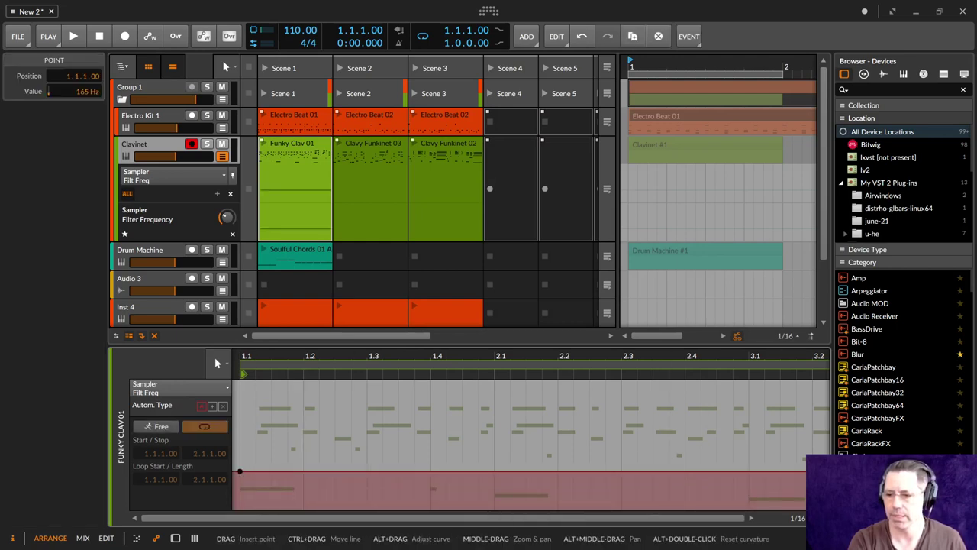
left_click_drag(637, 416, 543, 417)
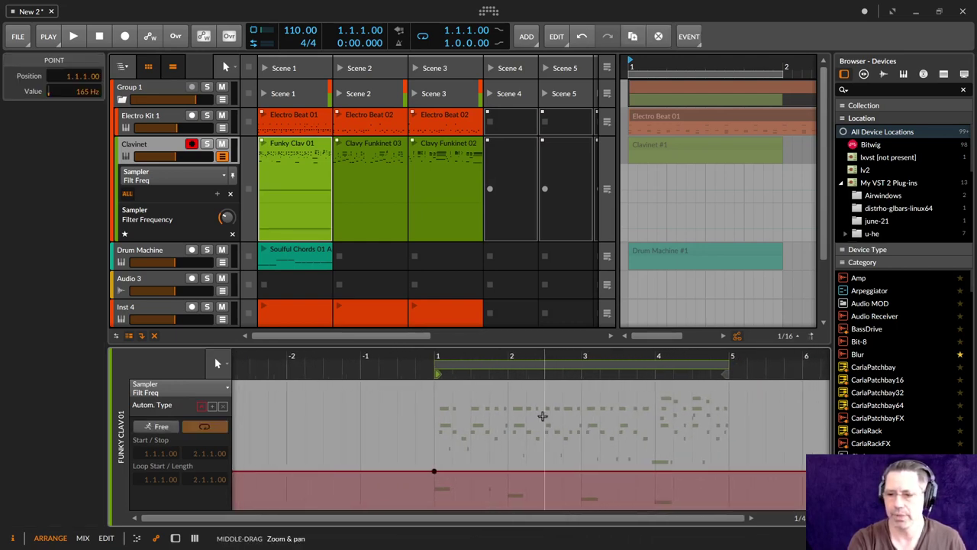
left_click(730, 473)
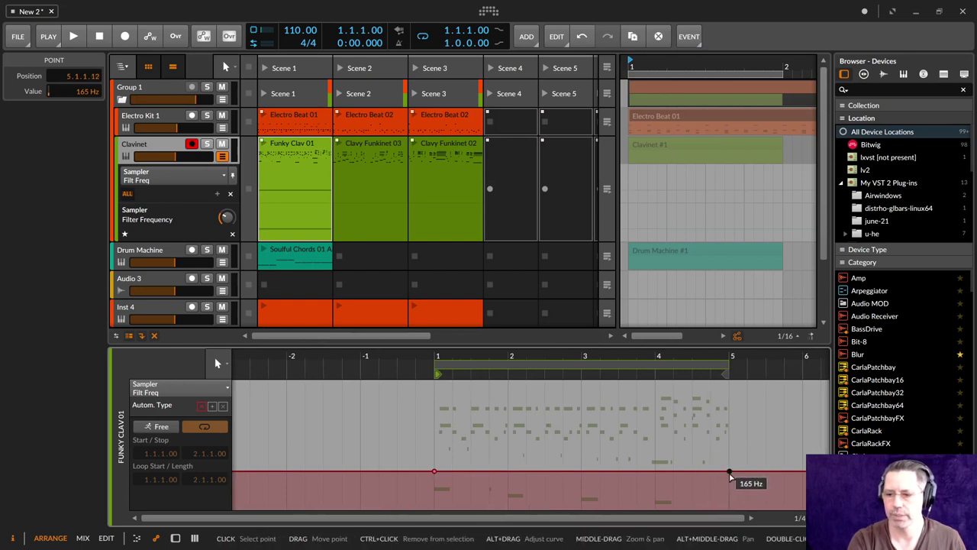
left_click(507, 472)
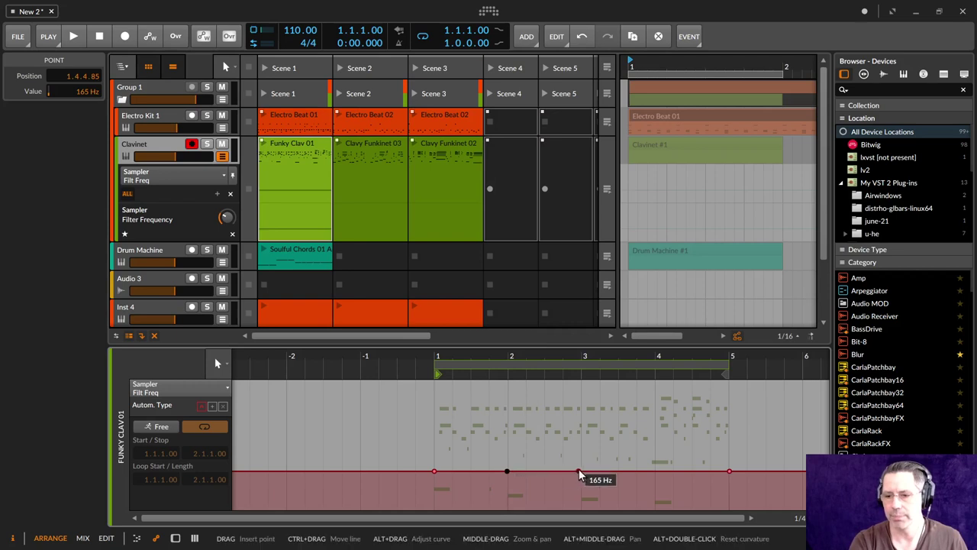
left_click_drag(545, 472, 544, 443)
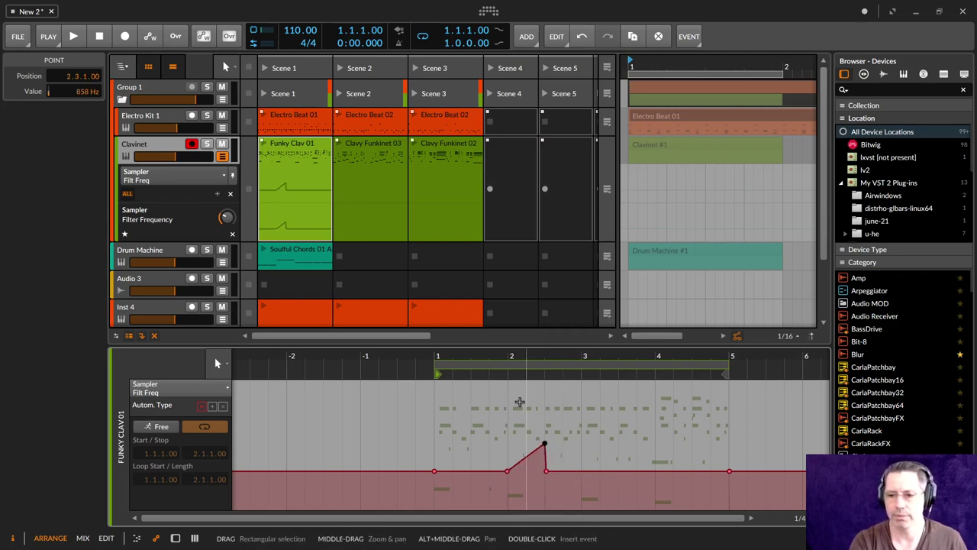
key("space")
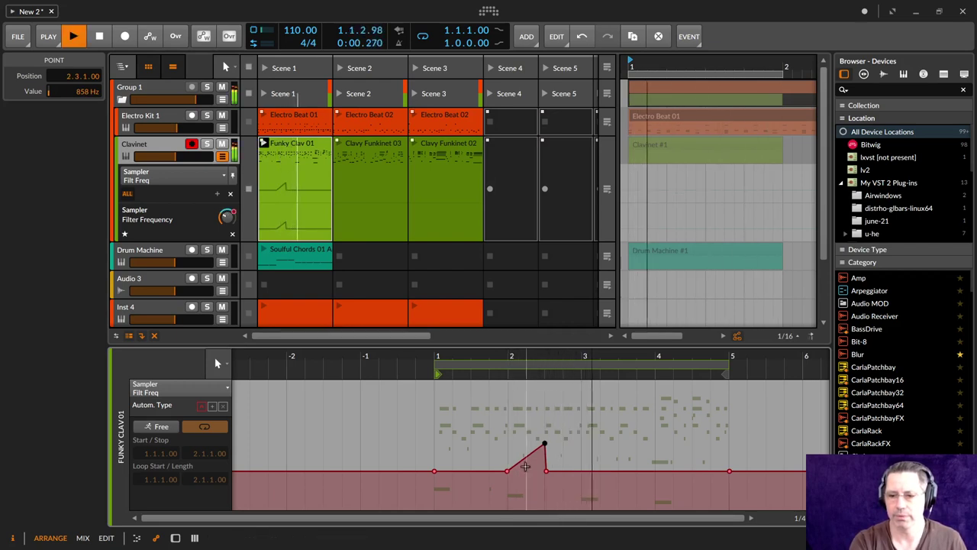
key("space")
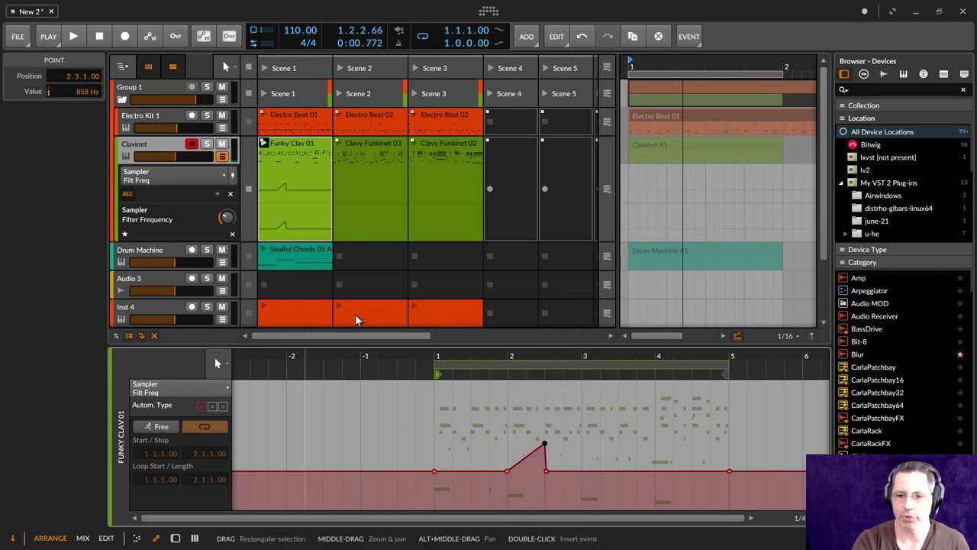
Step: Add a Filter Resonance automation lane for the Clavinet's Sampler, and reduce the track to a single lane showing Sampler Gain
key("d")
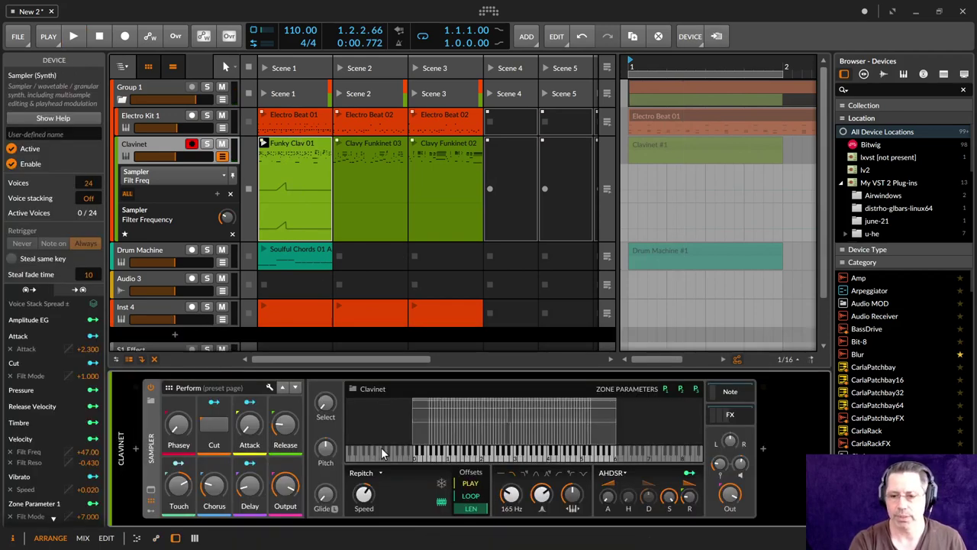
right_click(551, 498)
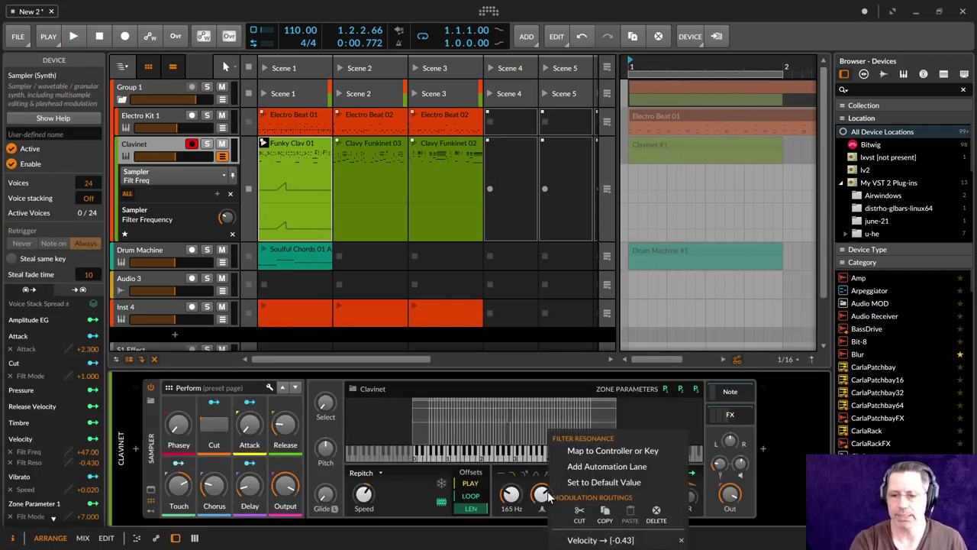
left_click(572, 468)
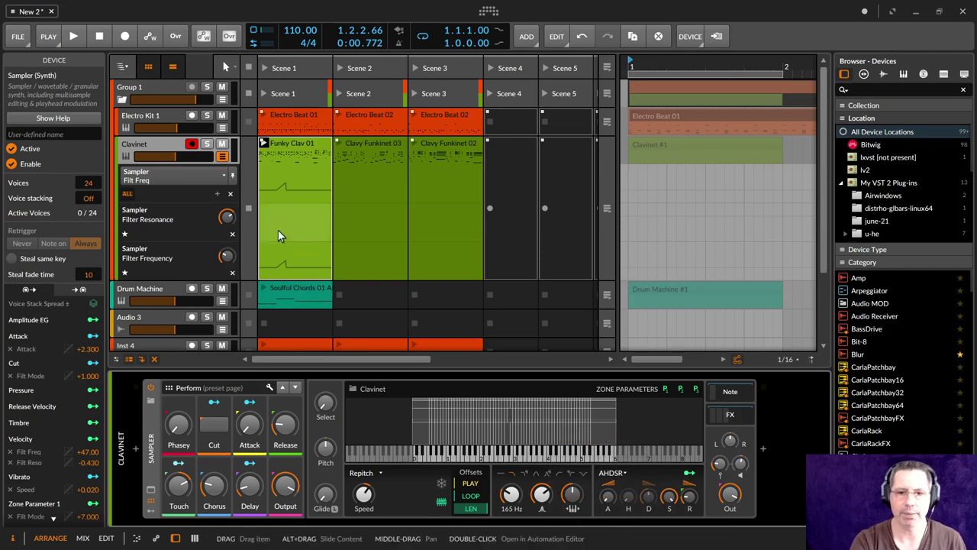
left_click(579, 500)
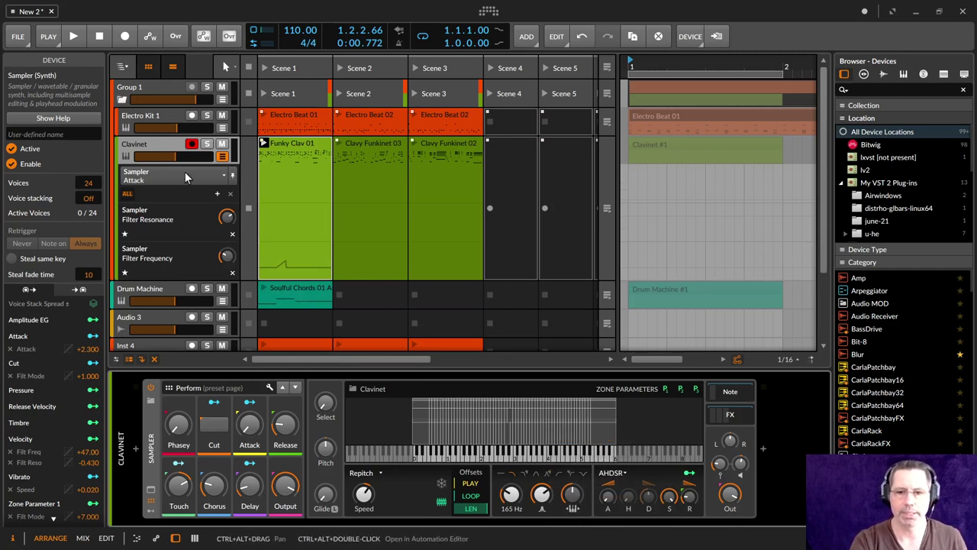
left_click(127, 195)
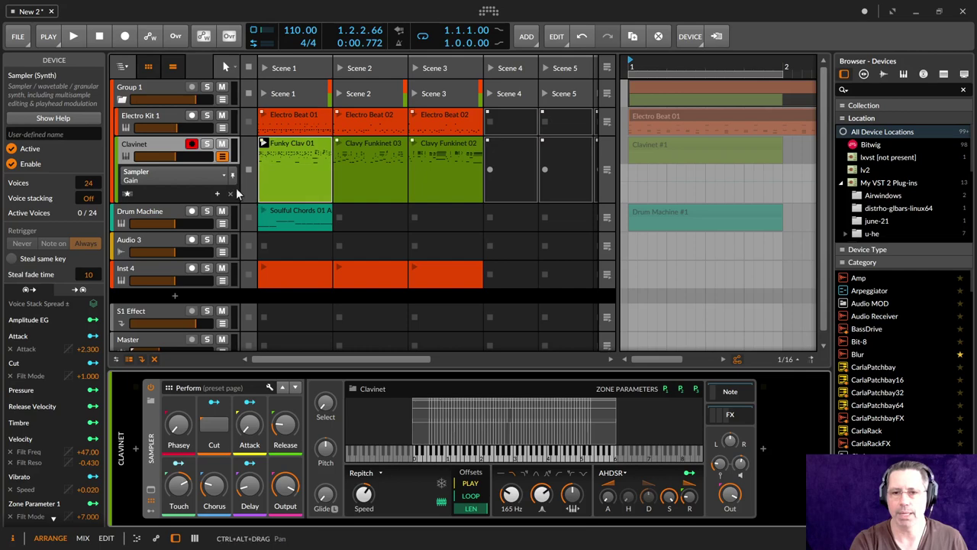
Step: Draw Sampler Gain automation in Funky Clav 01 with +2.4 dB points at bars 1 and 5, a peak at bar 2 and +0.0 dB at 2.3.1
double_click(278, 183)
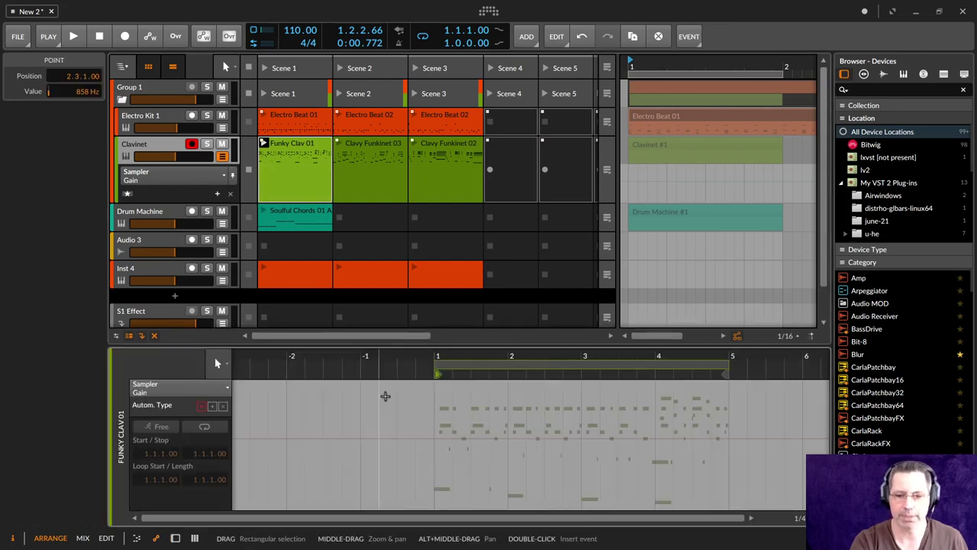
double_click(434, 439)
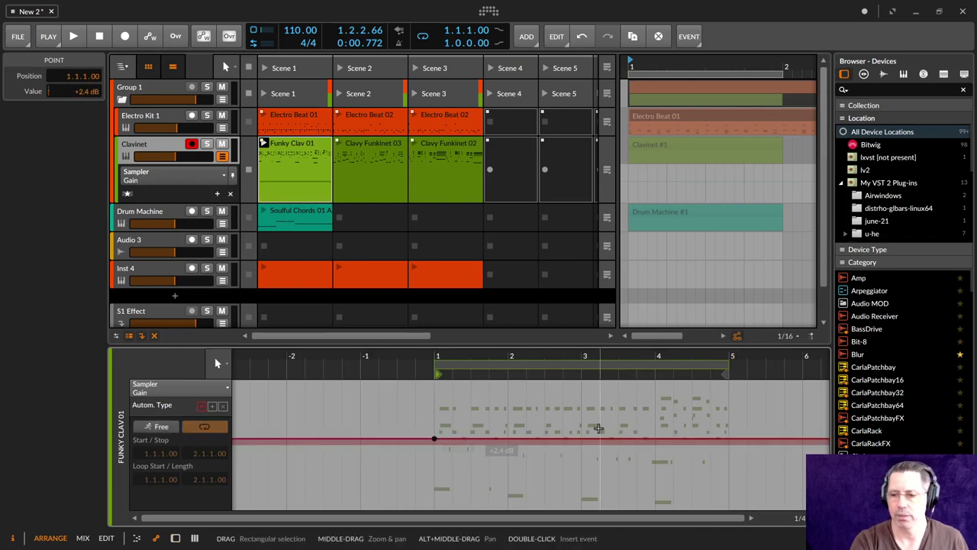
double_click(728, 439)
left_click_drag(494, 441, 543, 444)
left_click(545, 453)
left_click(551, 408)
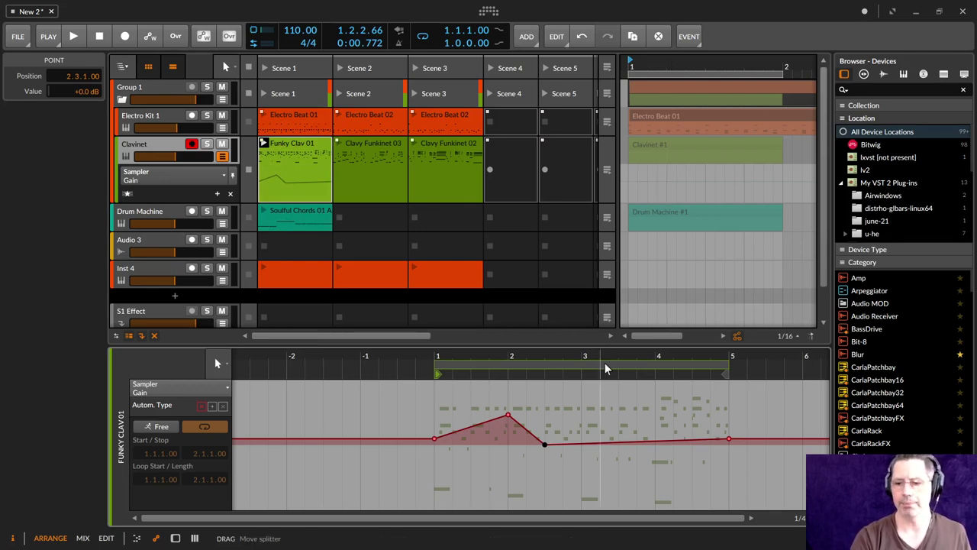
Step: Copy the Clavy Funkinet 03 launcher clip to bar 1 of the Clavinet arranger track and draw track Gain automation peaking at +12.9 dB at 1.2.4
left_click(668, 144)
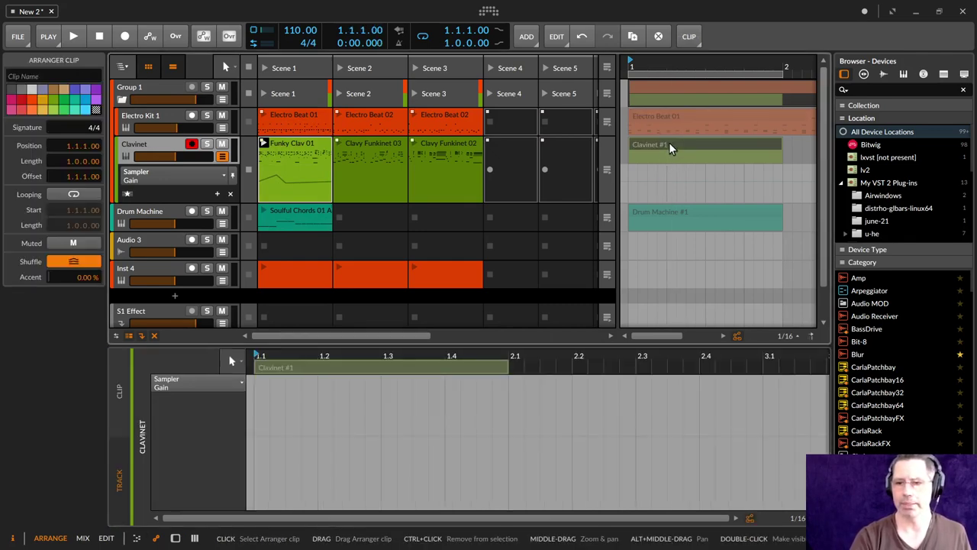
left_click_drag(382, 143, 650, 145)
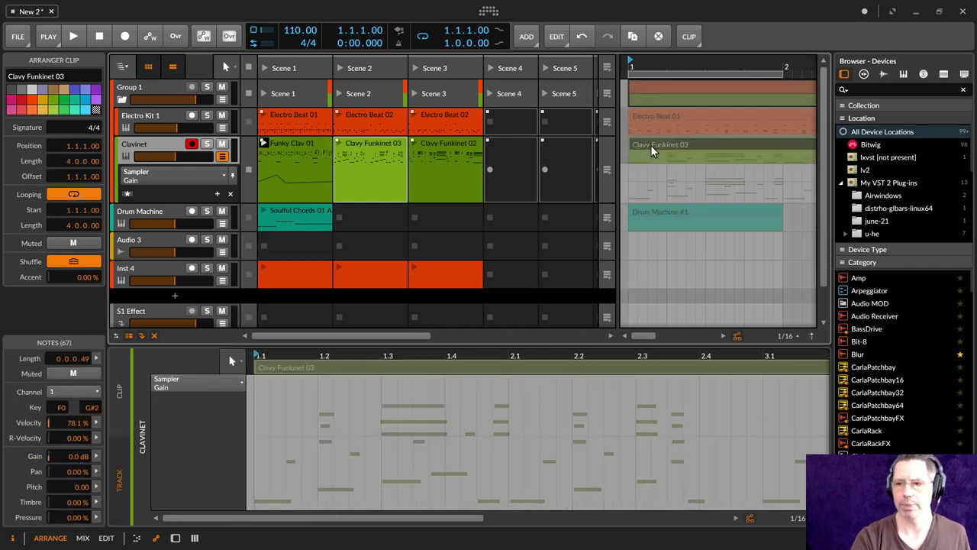
double_click(631, 182)
double_click(779, 182)
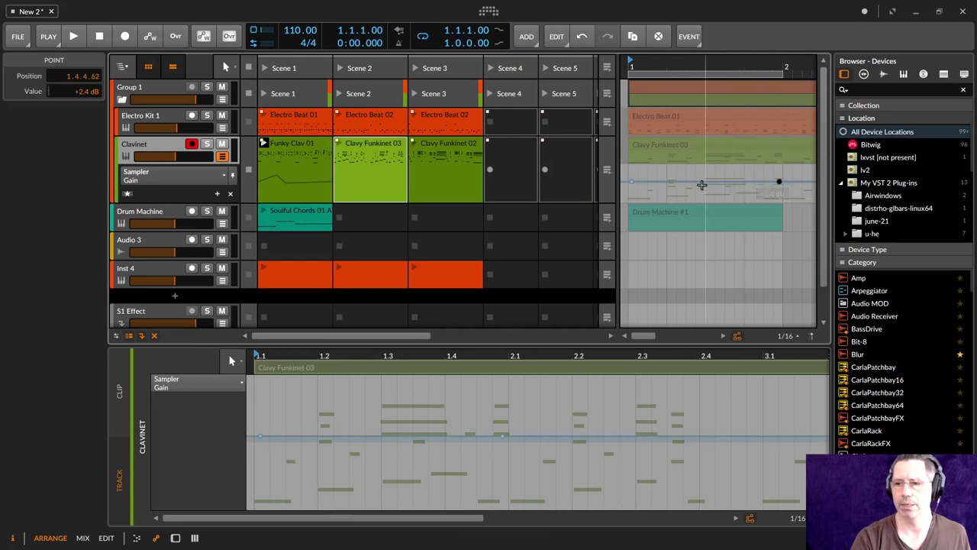
left_click_drag(694, 183, 696, 173)
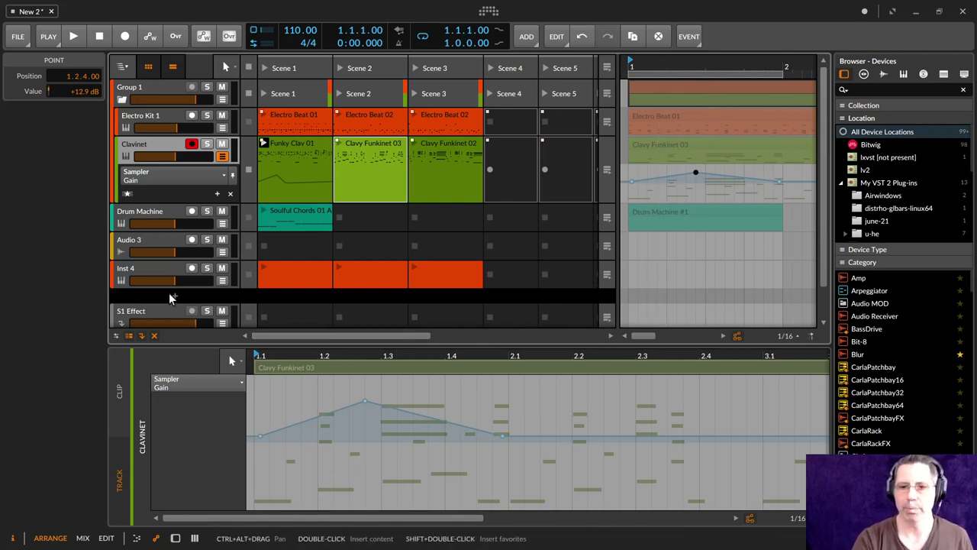
Step: Hide the Clavinet automation lane and view the notes of the Clavy Funkinet 03 arranger clip in the drum editor and the piano roll
left_click(222, 156)
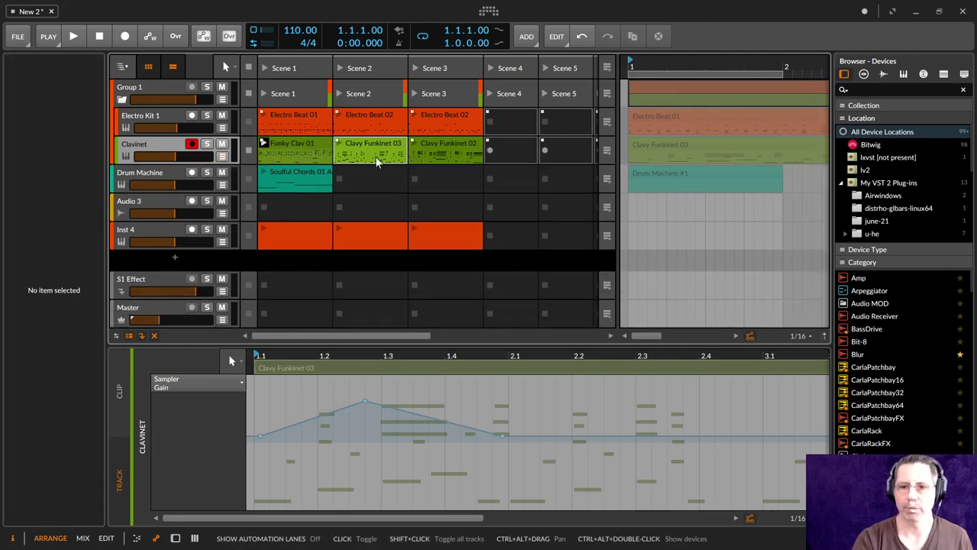
left_click(700, 143)
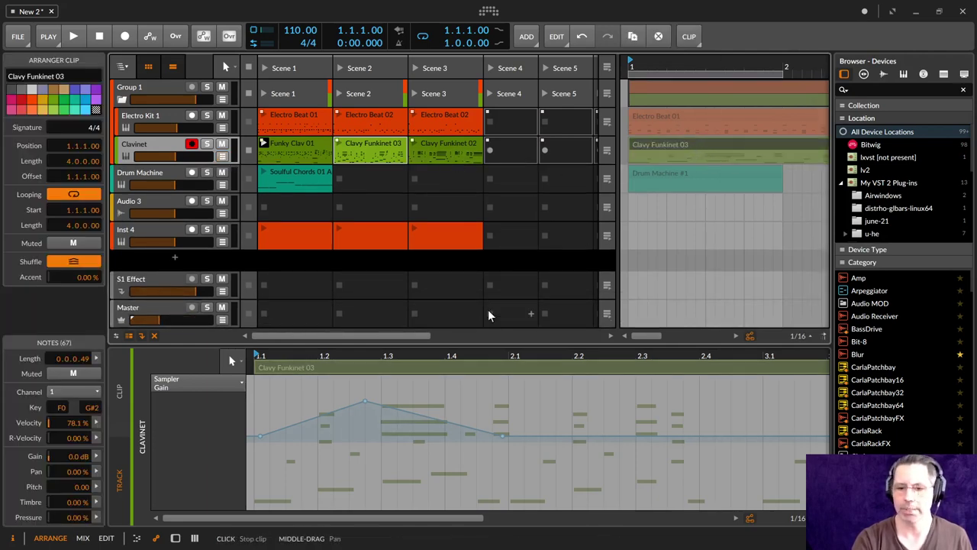
left_click(138, 539)
left_click(185, 361)
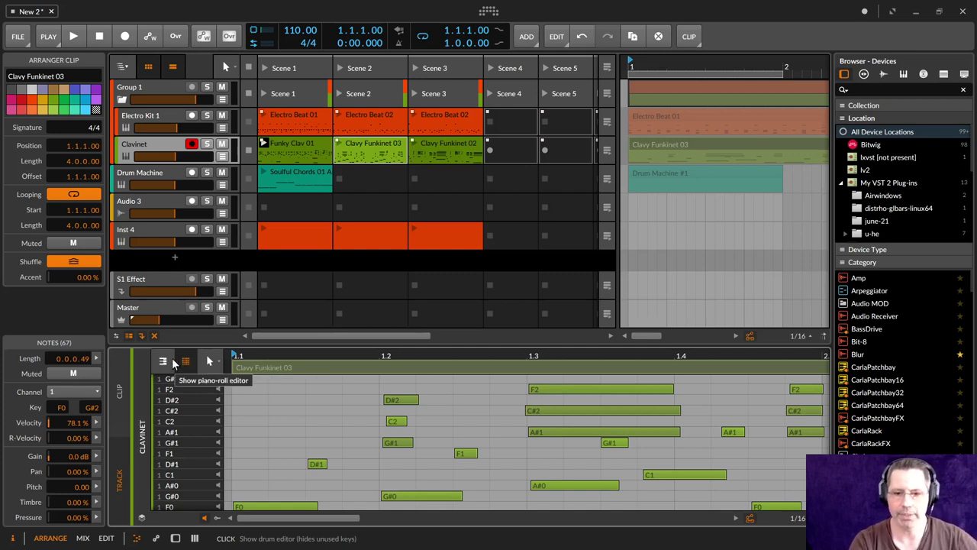
left_click(162, 362)
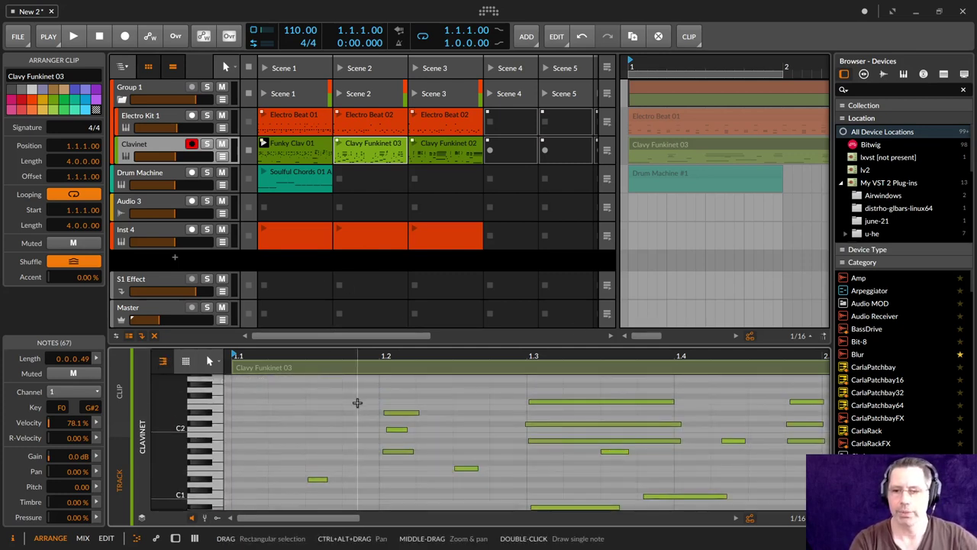
Step: Show the Gain automation of the Clavy Funkinet 03 arranger clip in the automation editor and compare it with the Clavinet track's automation lane
left_click(700, 143)
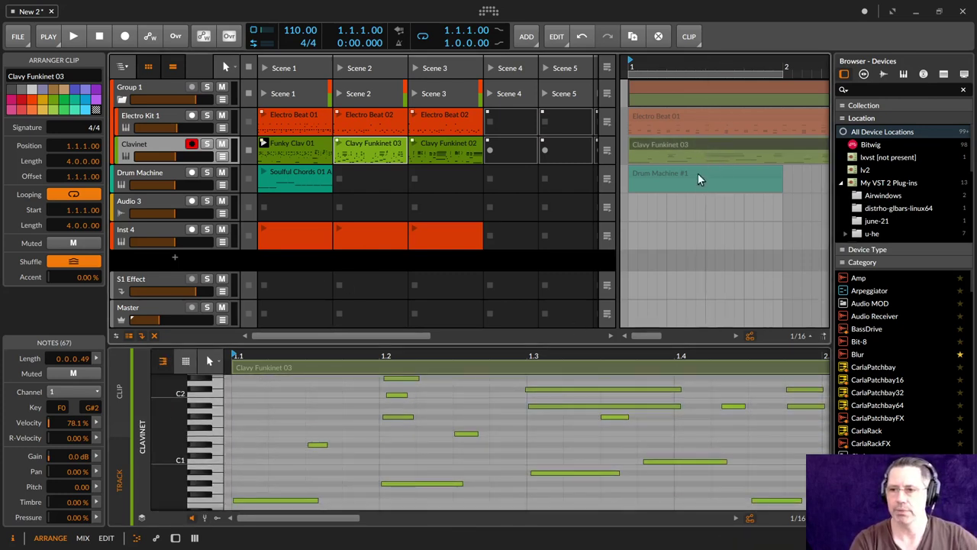
left_click(157, 538)
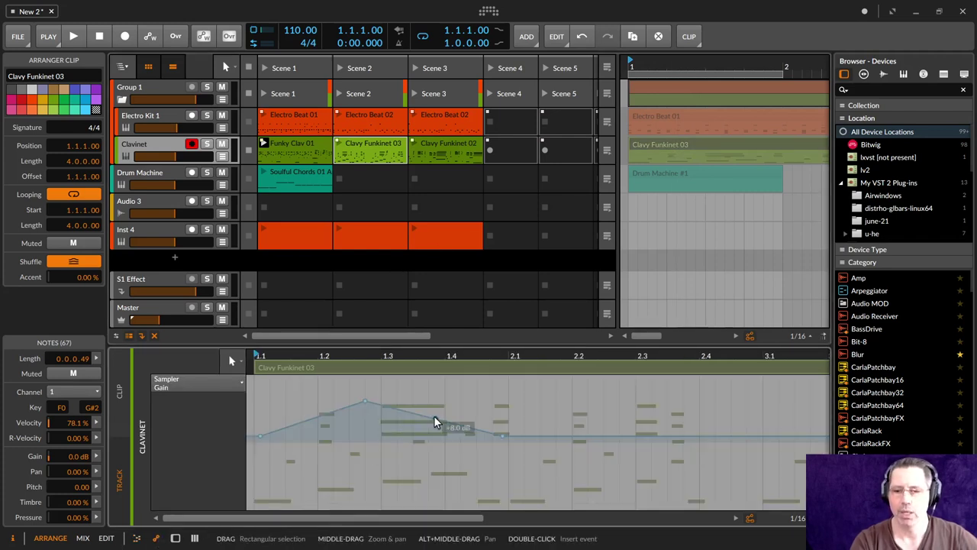
left_click(222, 156)
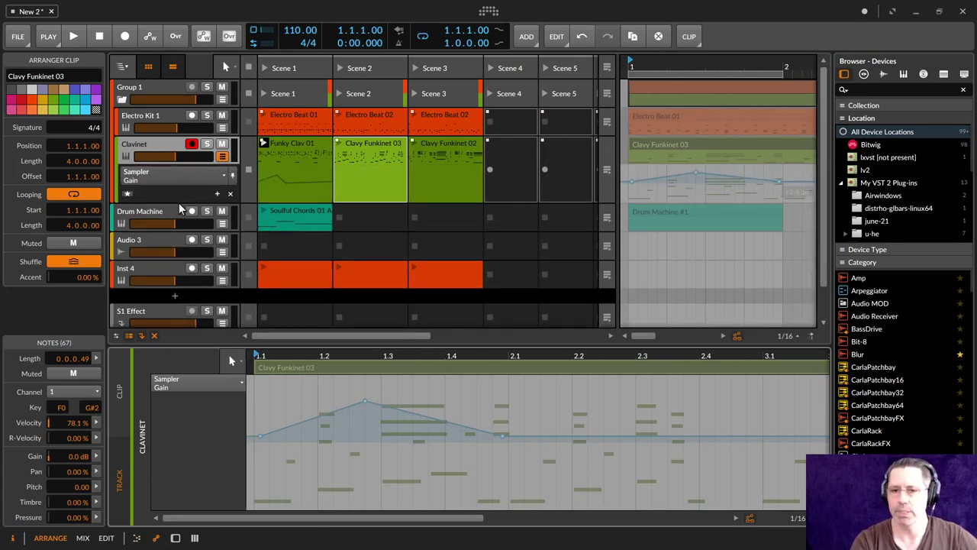
left_click(222, 156)
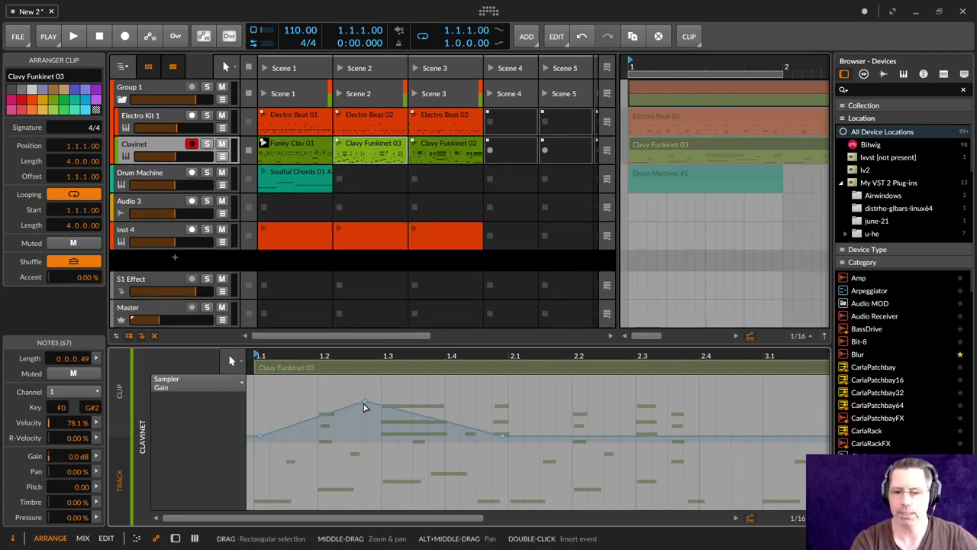
Step: Raise the Clavinet track's Gain automation peak at 1.2.4 to +14.3 dB and add a +17.1 dB point at 2.3.1
left_click_drag(364, 408, 421, 392)
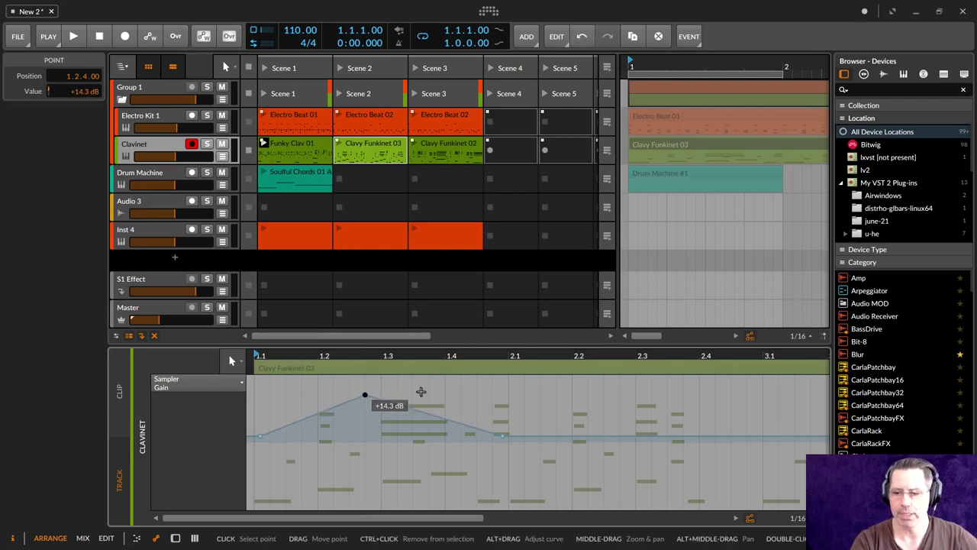
left_click_drag(633, 447, 628, 384)
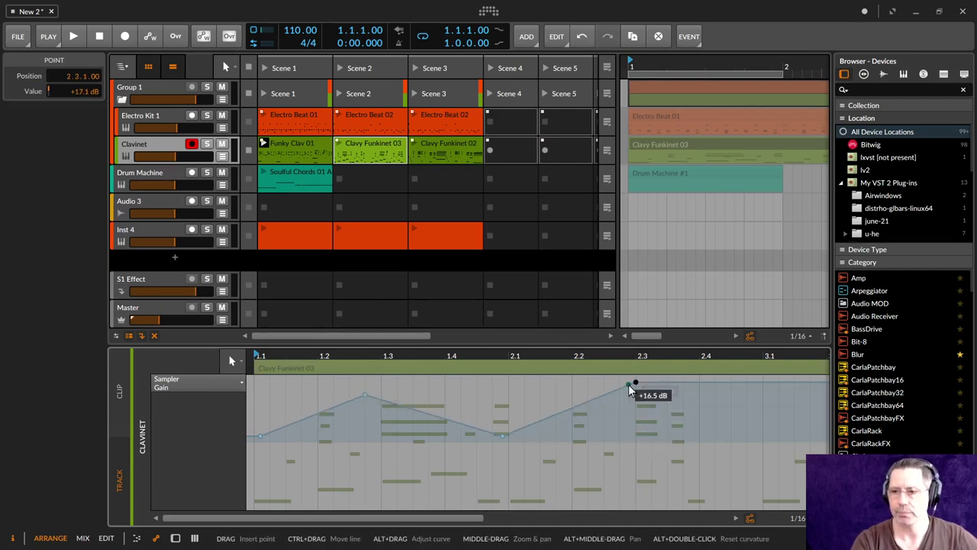
left_click(686, 136)
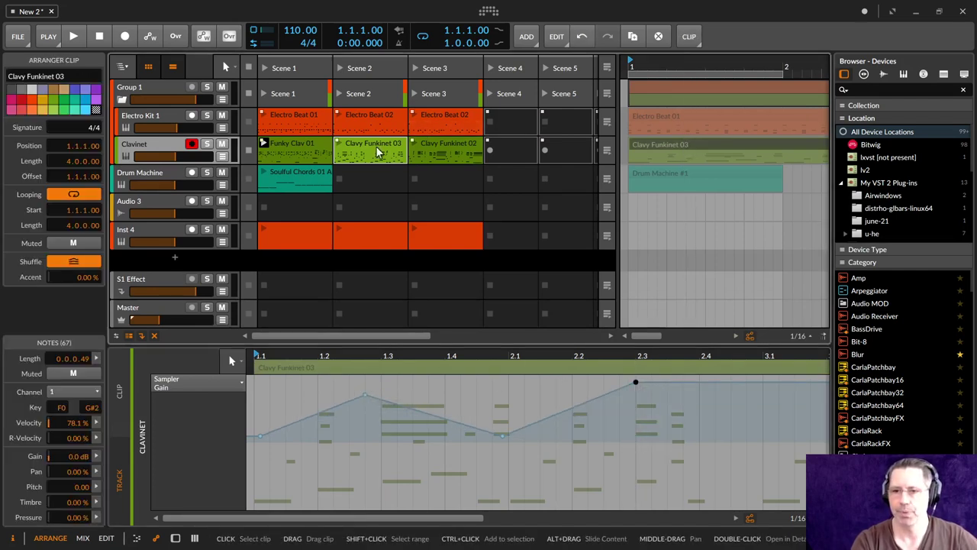
Step: Compare the clip automation of the Funky Clav 01 launcher clip with the track automation under the Clavy Funkinet 03 arranger clip
left_click(283, 138)
left_click(291, 164)
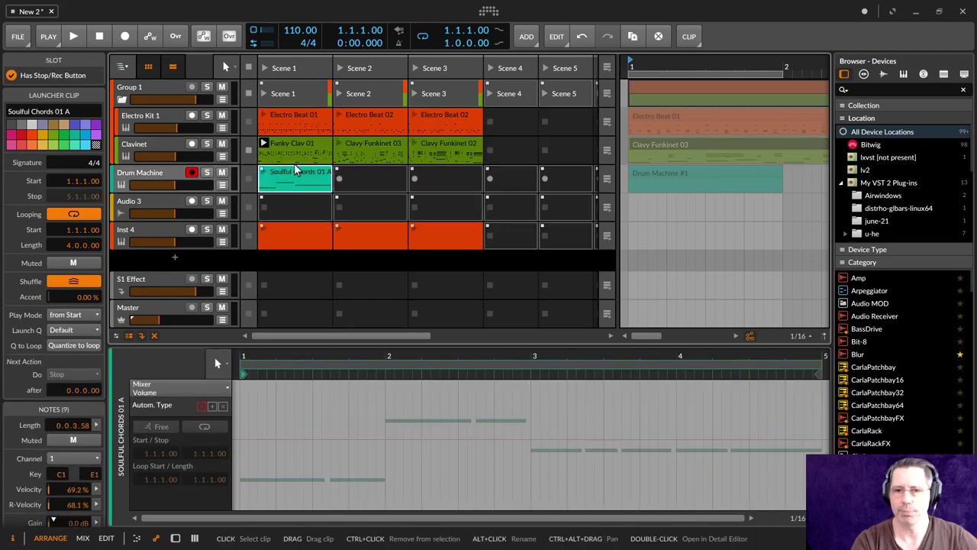
left_click(296, 139)
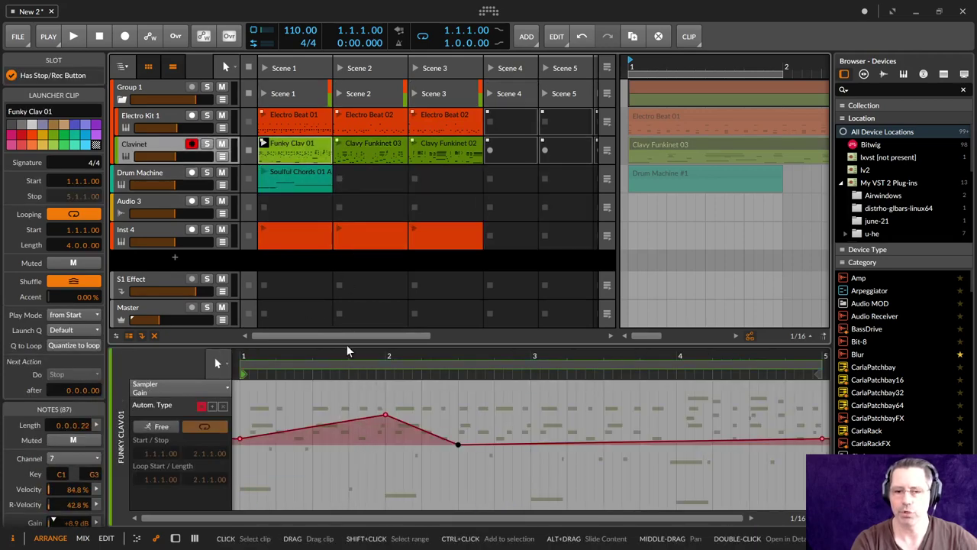
left_click(745, 151)
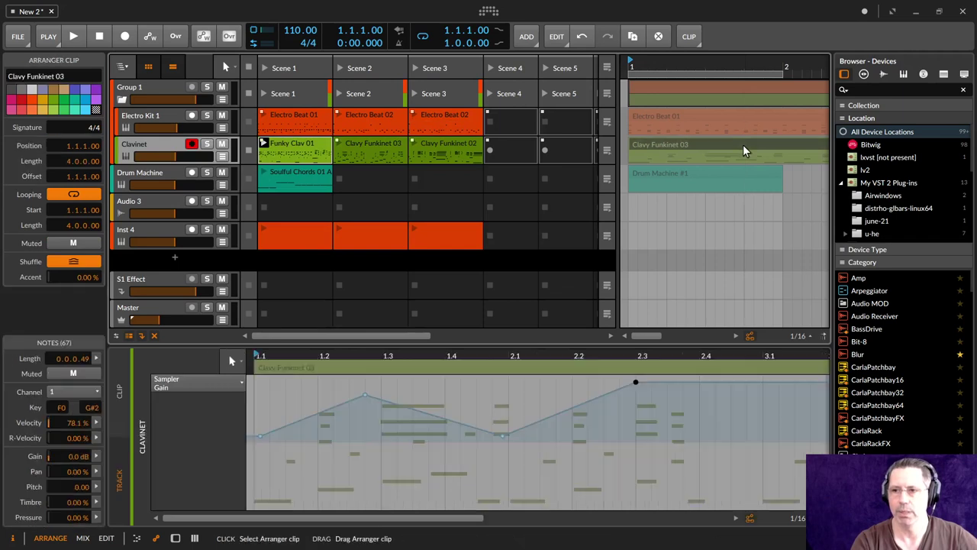
Step: Show all of the Clavinet track's automation lanes, examine the Gain, Filter Resonance and Filter Frequency curves, and hide the lanes again
left_click(223, 157)
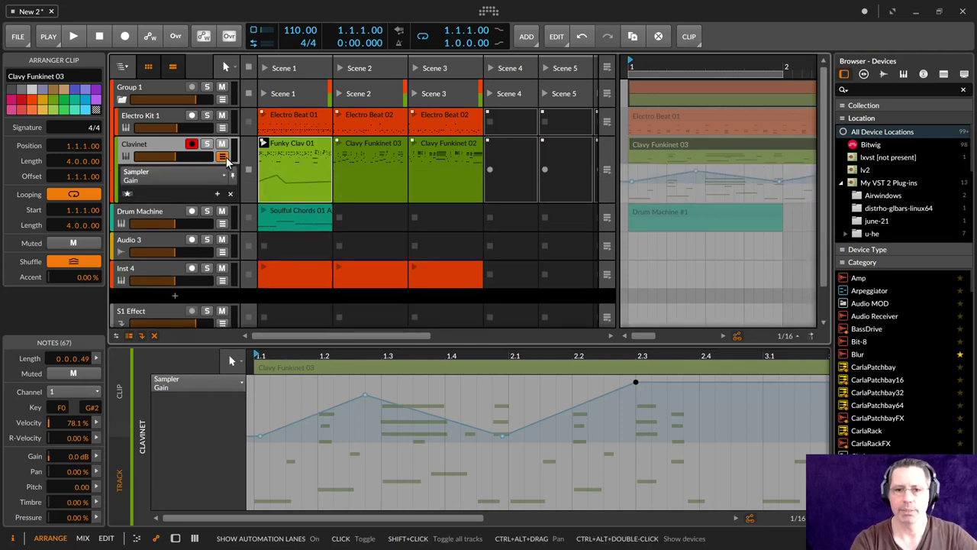
left_click(127, 194)
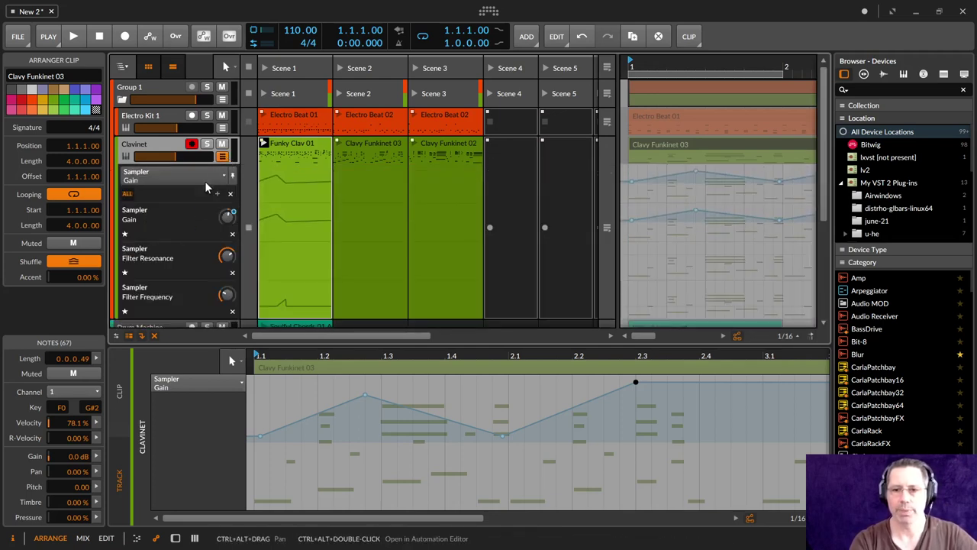
scroll(204, 194, "down", 3)
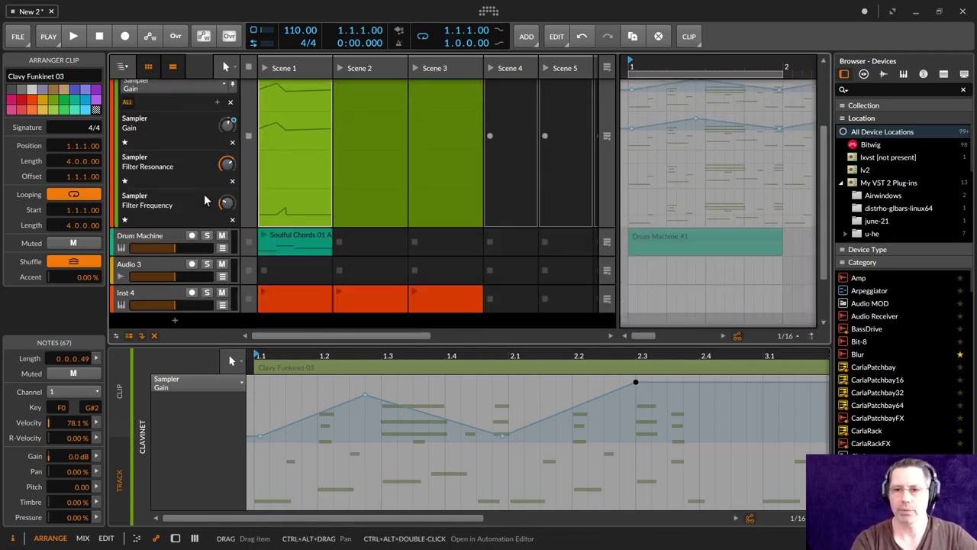
scroll(204, 193, "up", 2)
scroll(204, 194, "up", 1)
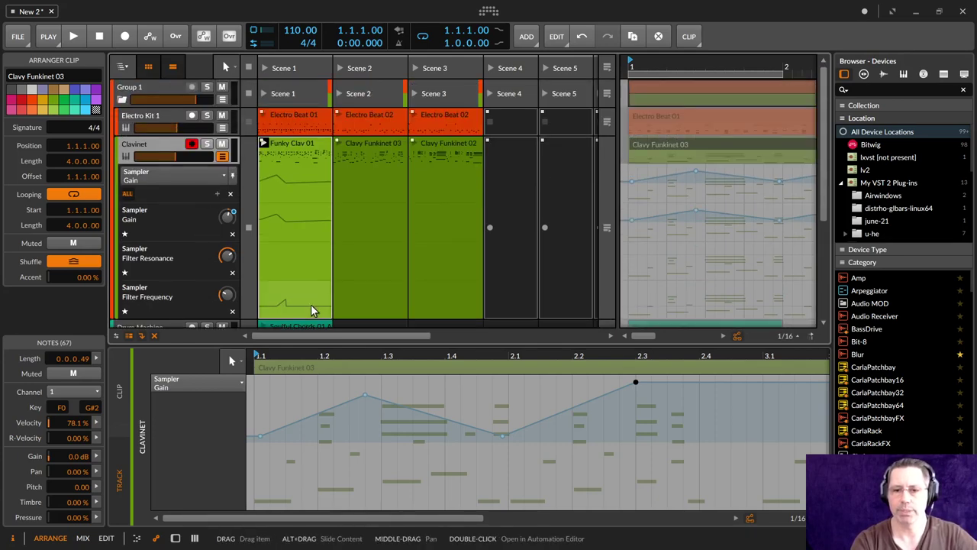
left_click(129, 341)
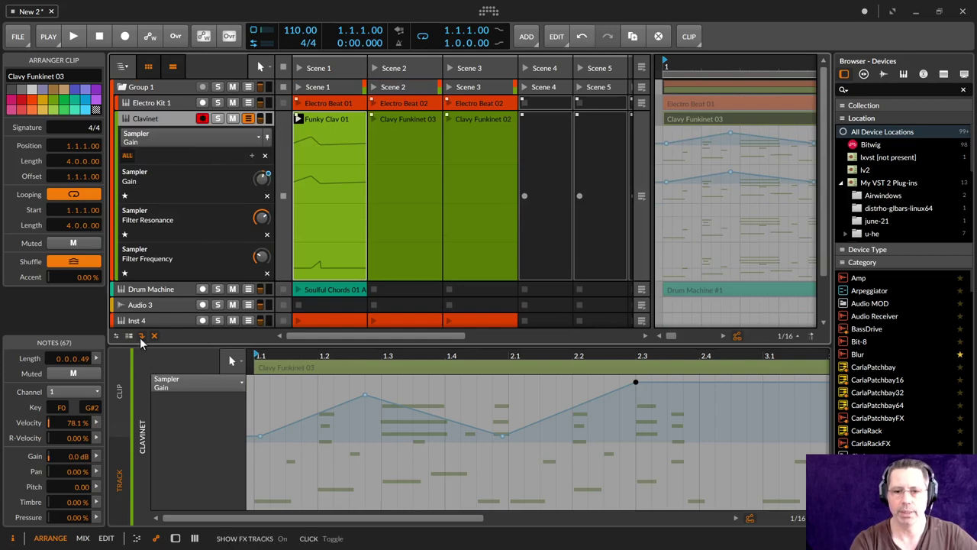
left_click(129, 337)
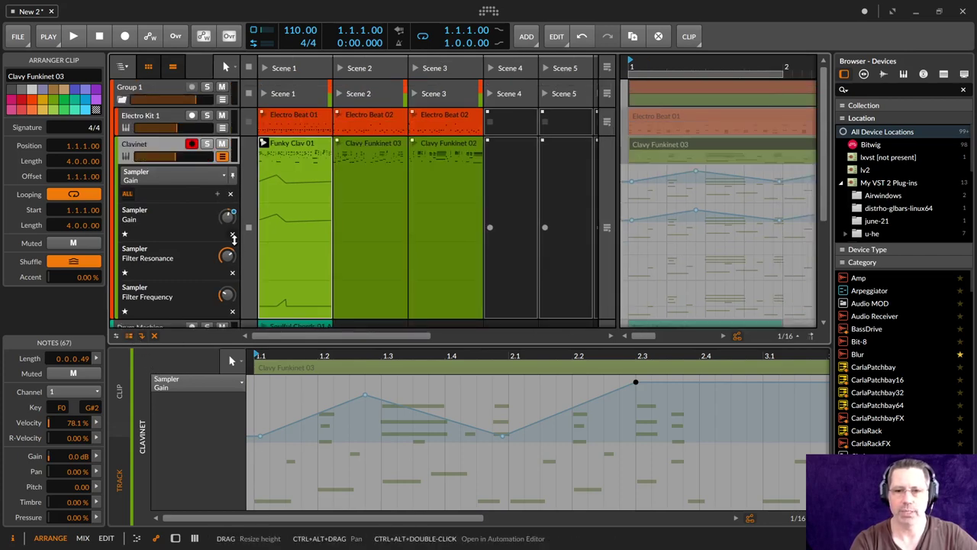
left_click(226, 160)
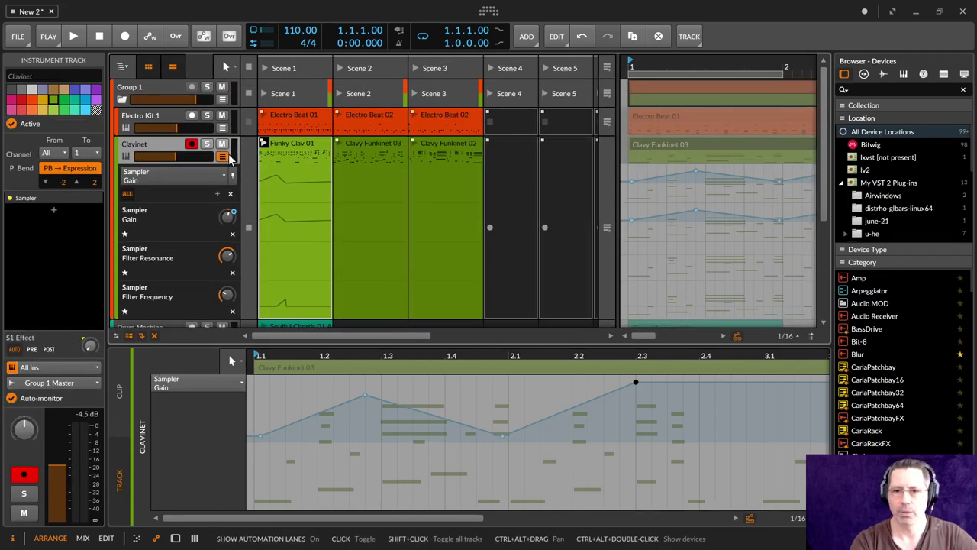
left_click(226, 160)
Step: View the Funky Clav 01 launcher clip in the automation editor, the piano roll and the drum editor
left_click(293, 145)
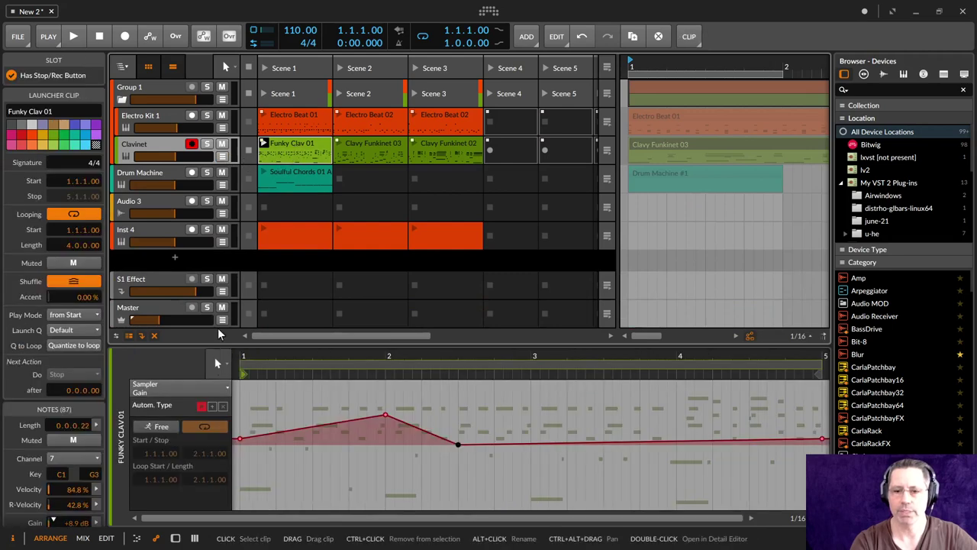
left_click(138, 539)
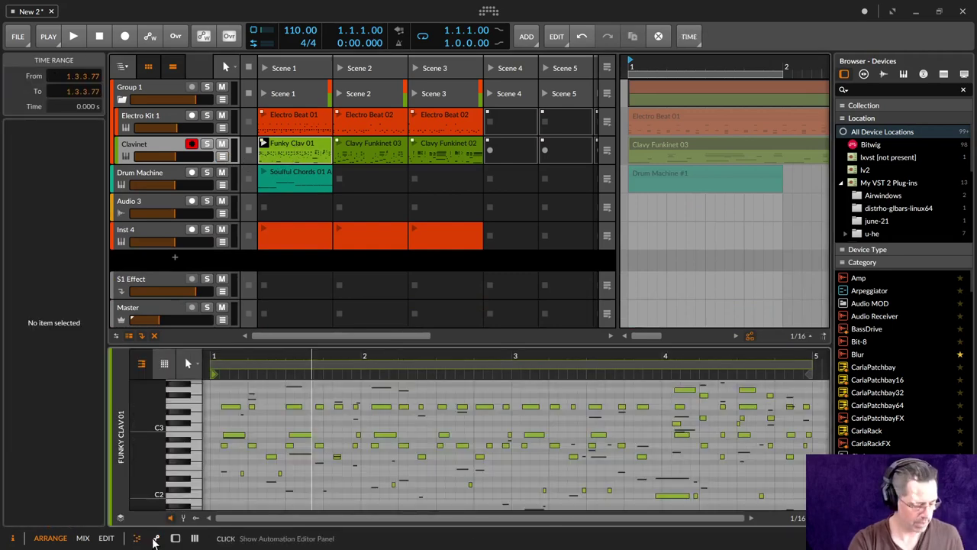
left_click(133, 540)
left_click(158, 539)
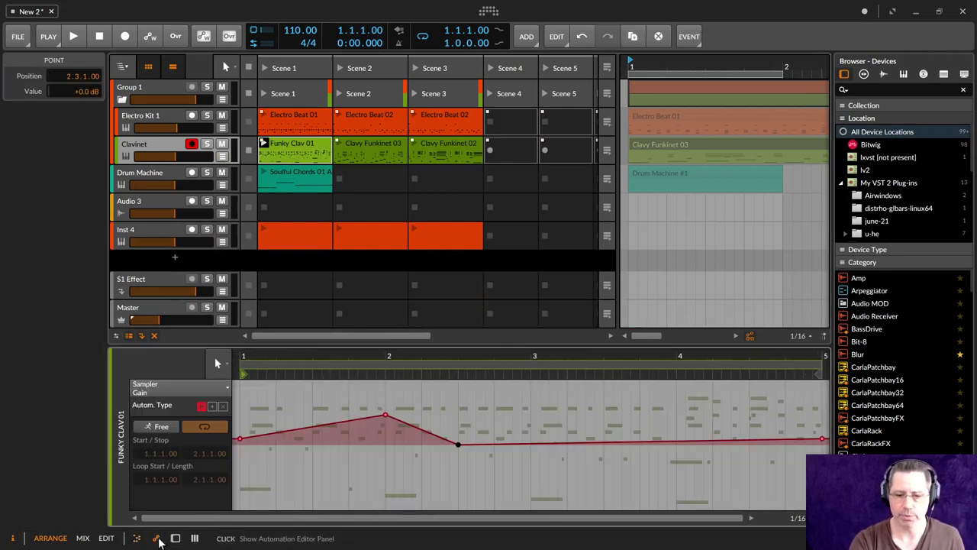
left_click(138, 539)
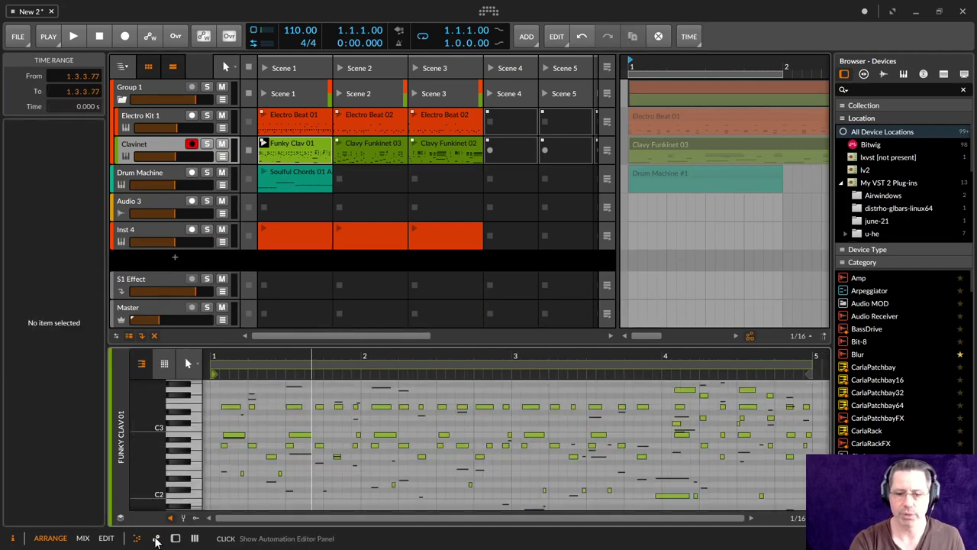
left_click(166, 365)
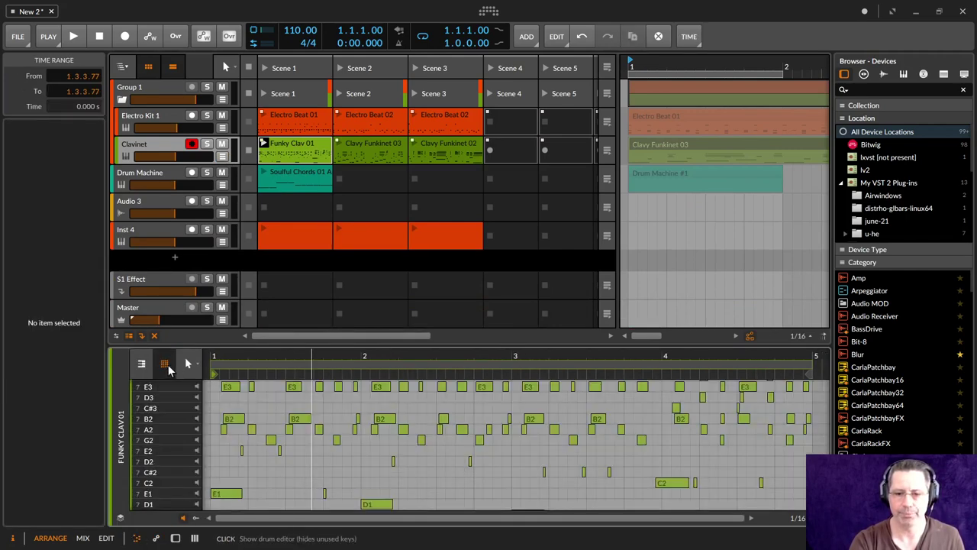
Step: Return to Funky Clav 01's automation editor and look through the Sampler parameters available for automation
left_click(156, 539)
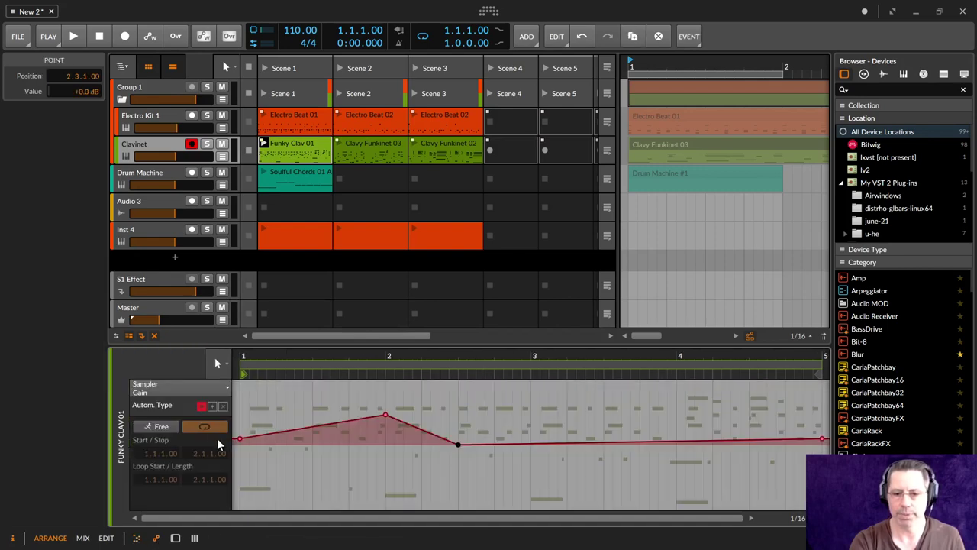
left_click(201, 389)
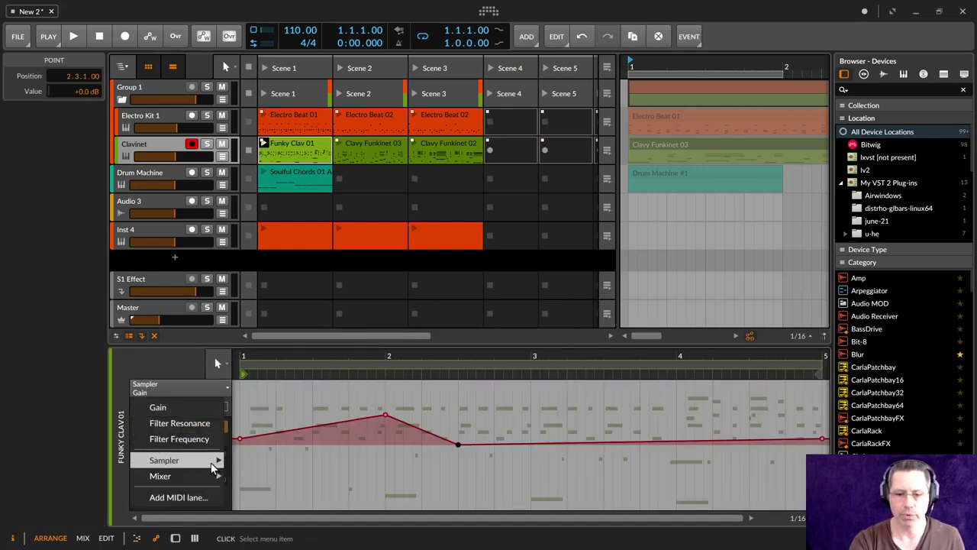
mouse_move(212, 460)
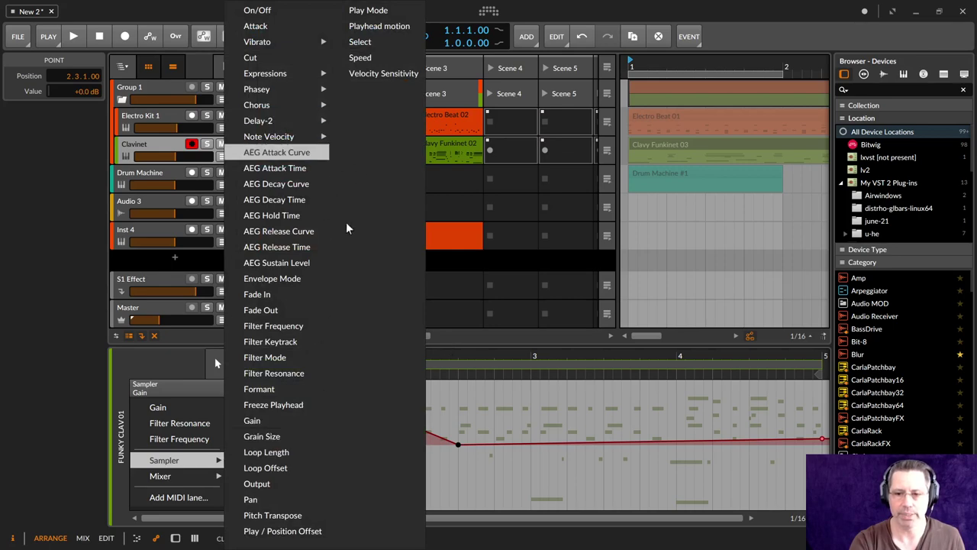
left_click(603, 420)
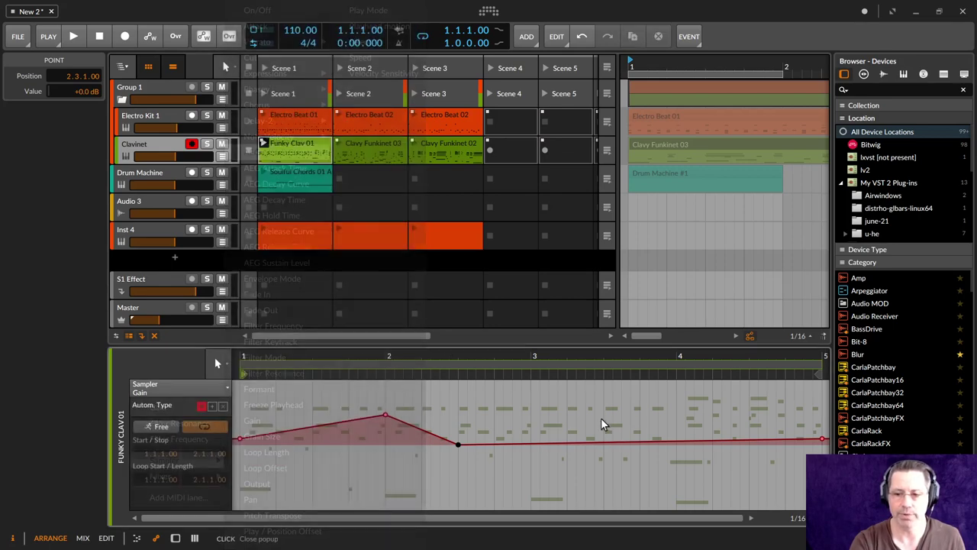
Step: Add automation for the Sampler's Output parameter from the Clavinet track's device and show it in Funky Clav 01's automation editor
left_click(176, 538)
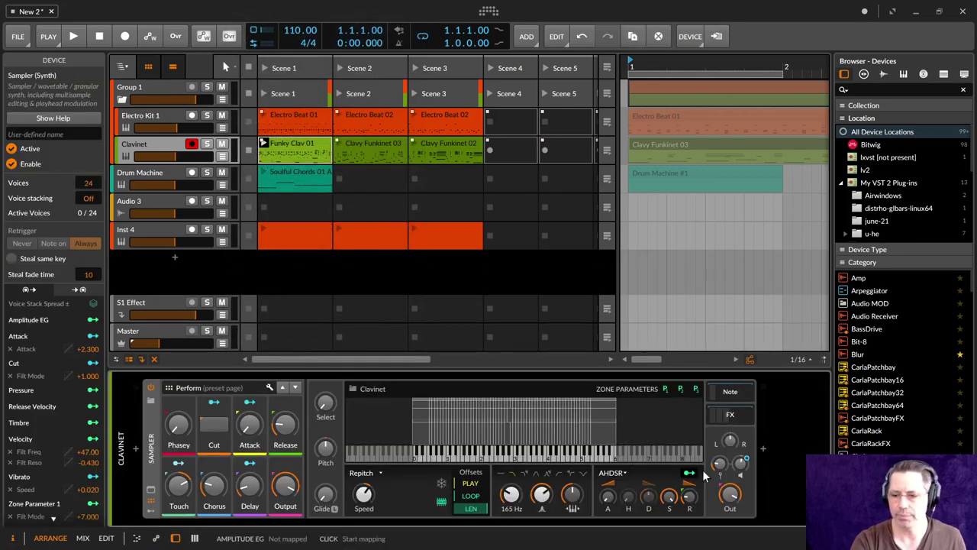
right_click(731, 498)
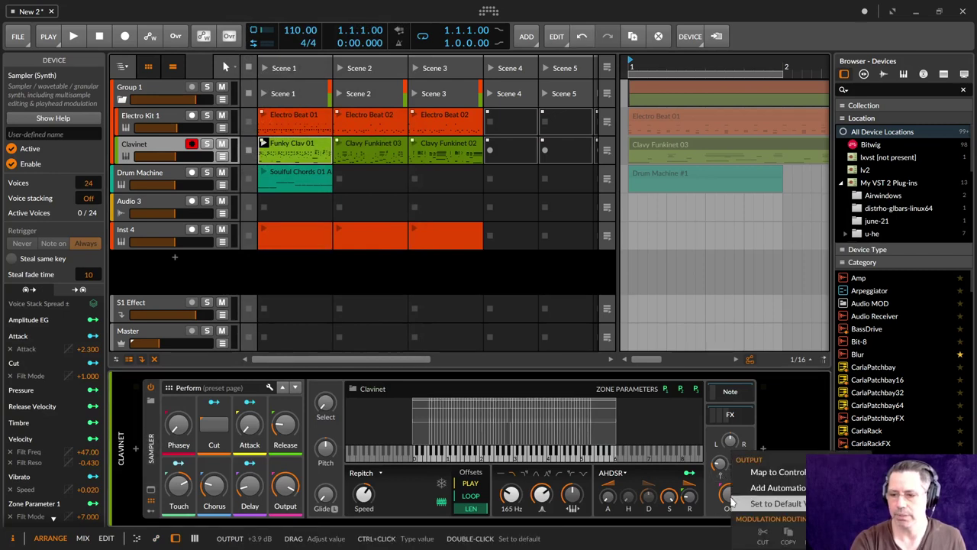
left_click(749, 488)
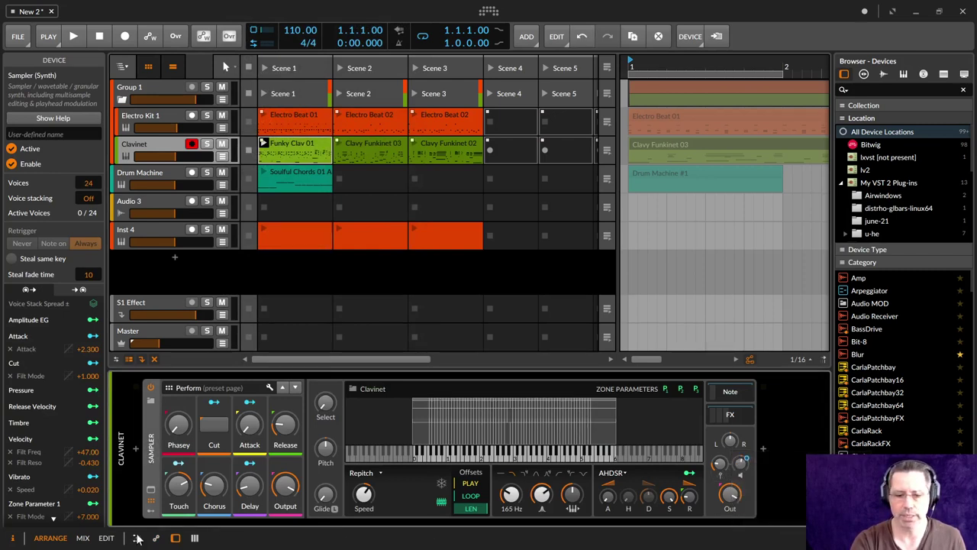
left_click(156, 540)
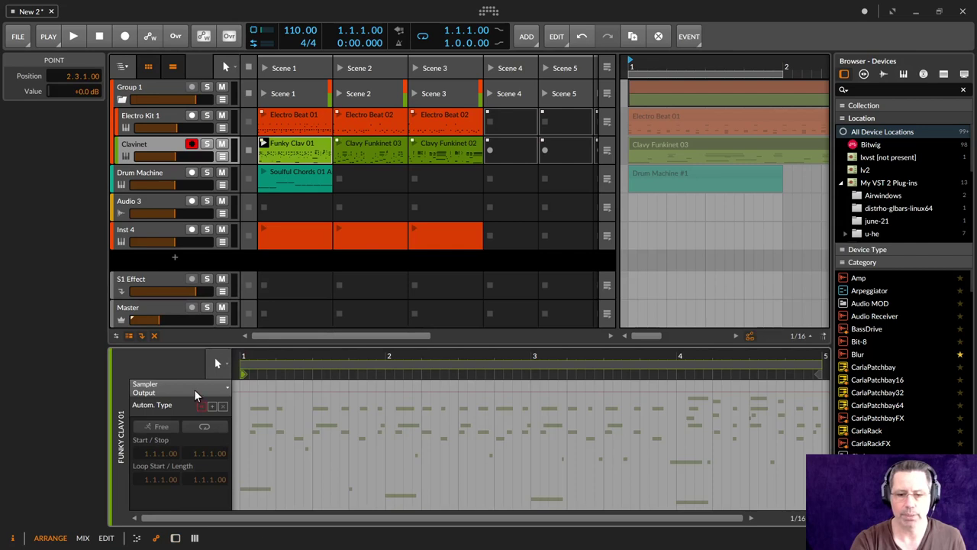
Step: Draw Sampler Output automation in Funky Clav 01: +3.9 dB at bar 1 and 1.2.4, a deep dip just after bar 2, and +4.0 dB at 2.1.4
left_click(241, 392)
left_click(311, 391)
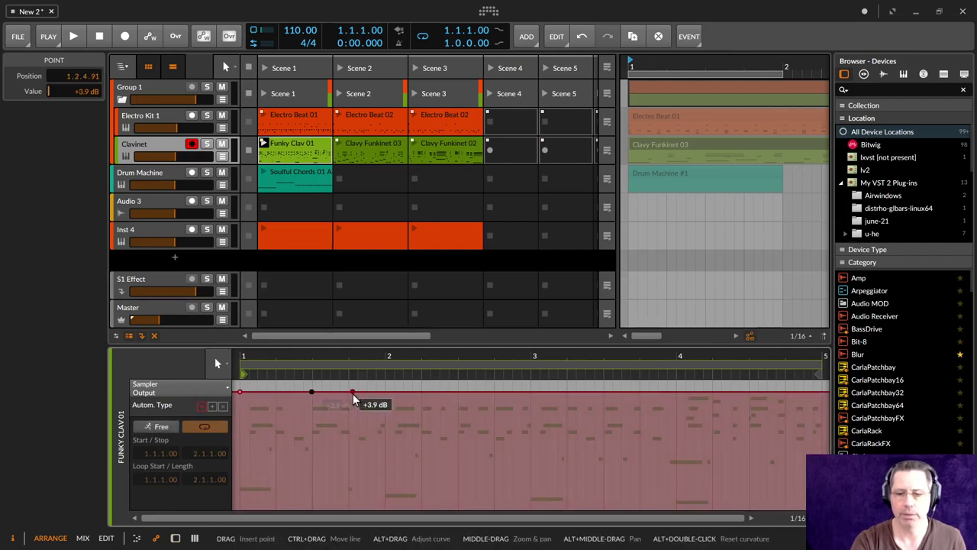
left_click_drag(347, 393, 412, 392)
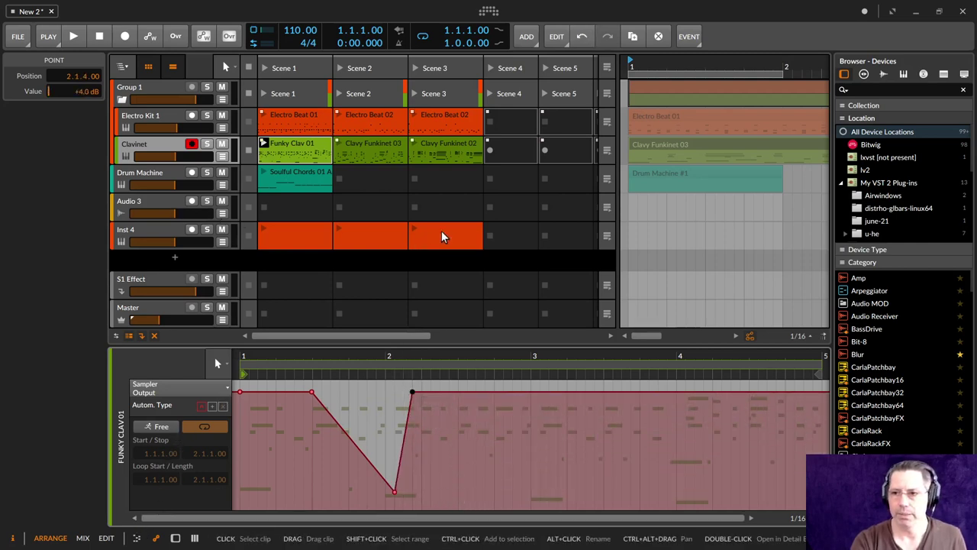
Step: View the Clavinet's Sampler device and the mixer, play Group 1's Scene 1 from there, and return to the arrange view
key("d")
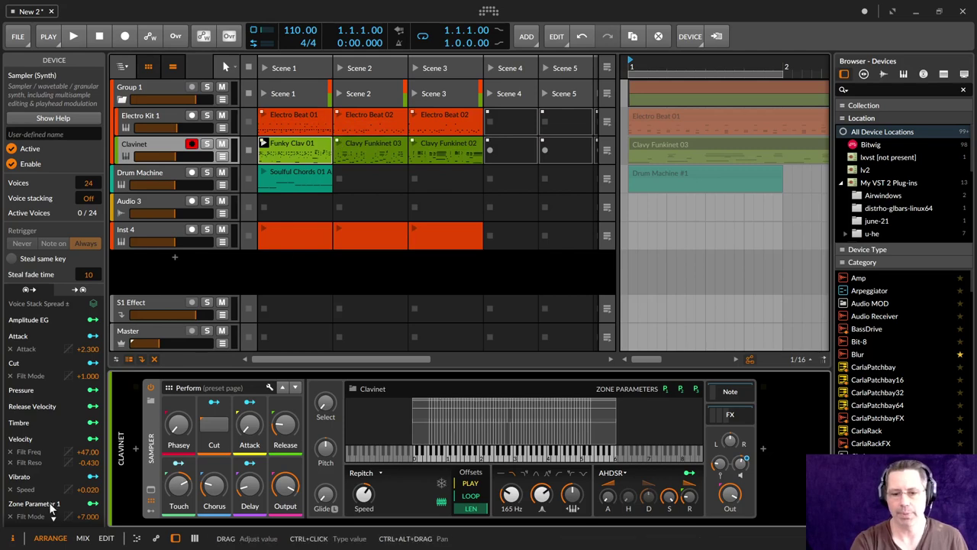
left_click(83, 538)
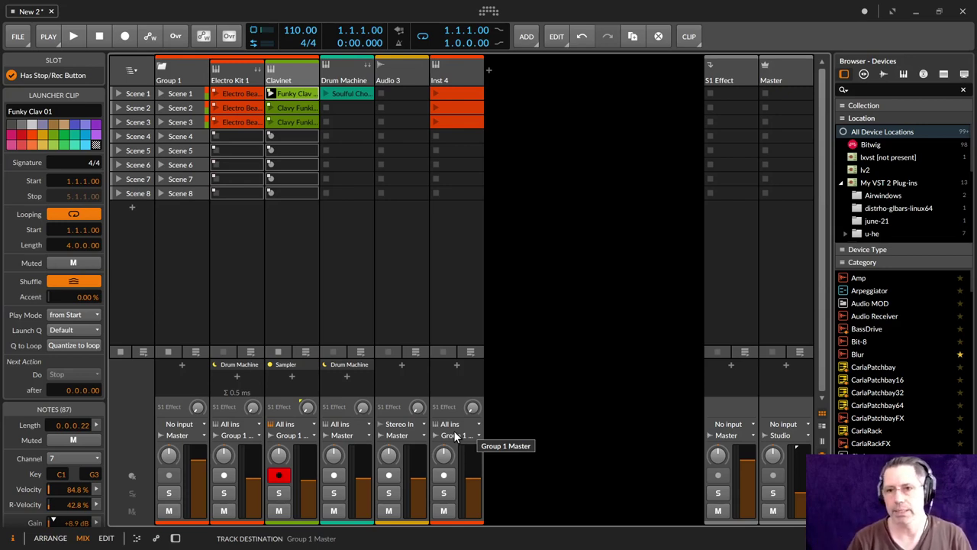
left_click(159, 92)
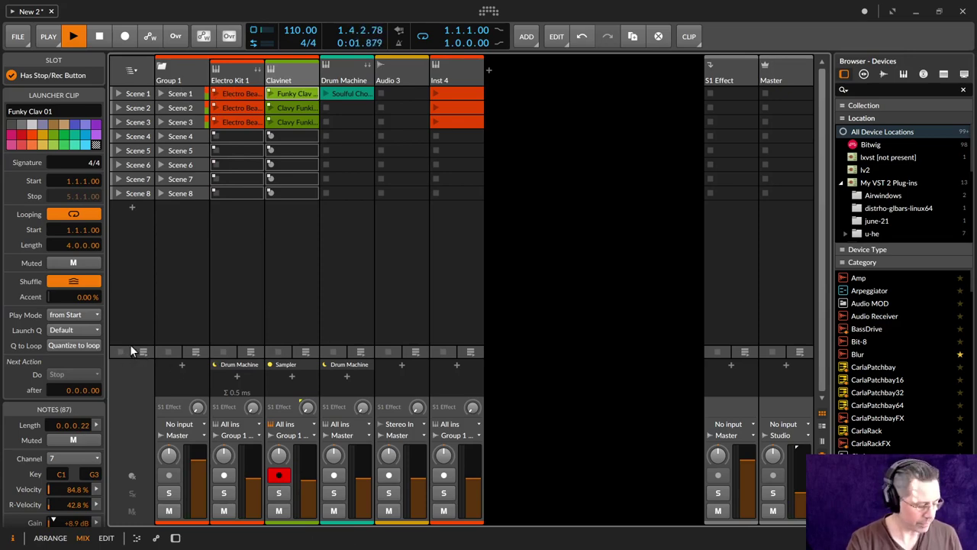
key("alt+1")
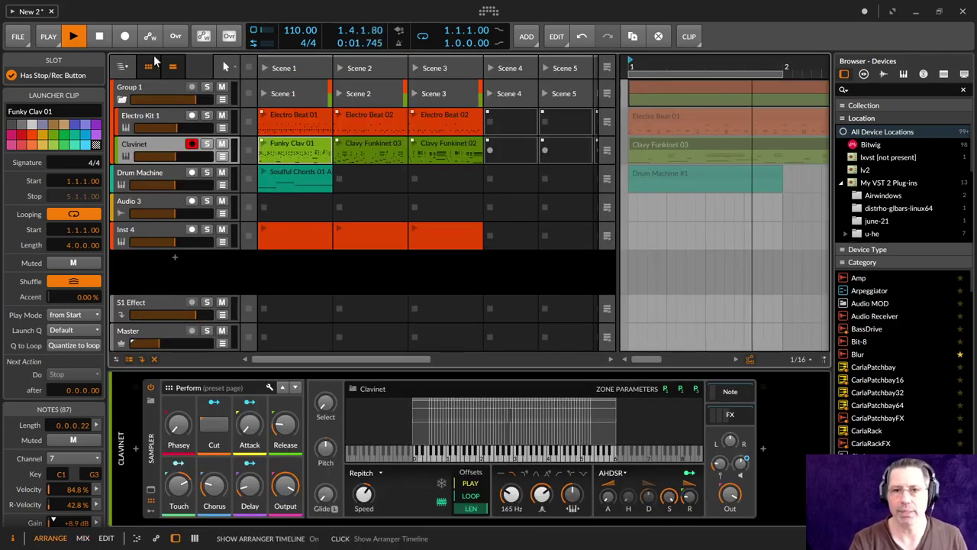
Step: Stop playback, relaunch Group 1's Scene 1, and switch the Electro Kit 1 track back to arranger playback
left_click(99, 36)
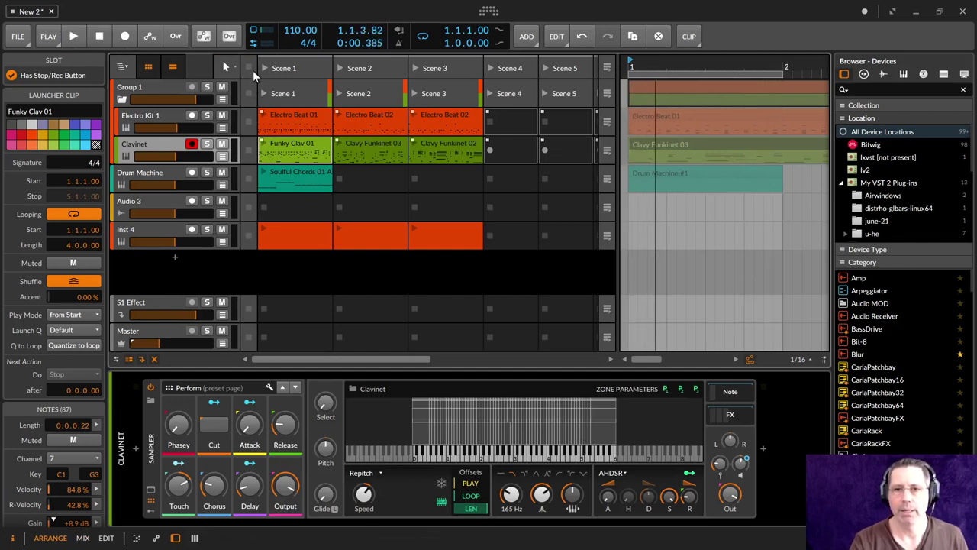
left_click(263, 94)
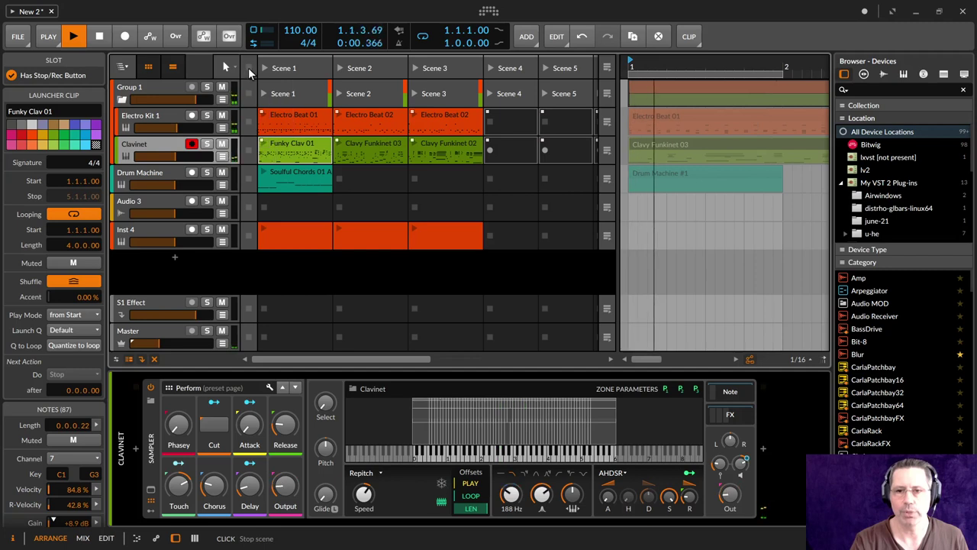
left_click(610, 125)
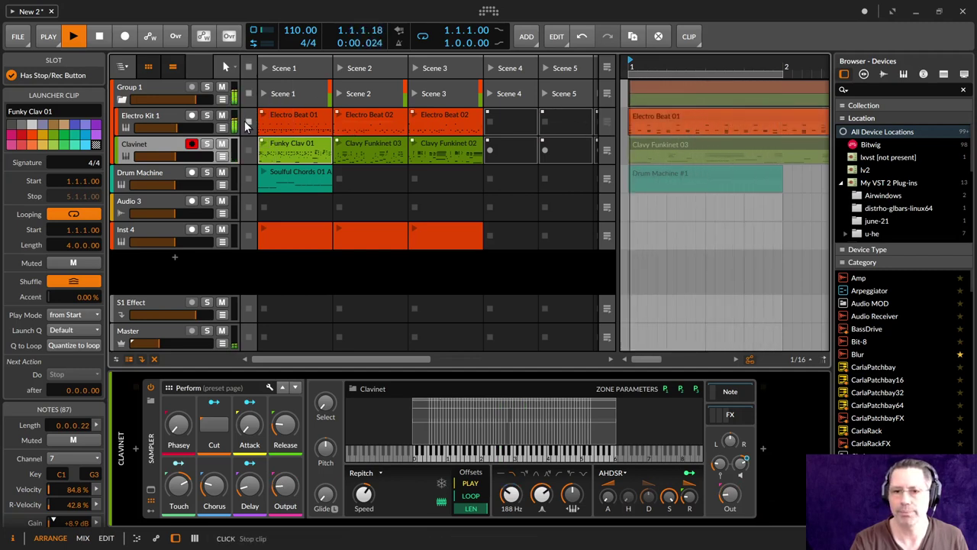
Step: Stop playback, then launch Electro Kit 1's Scene 3 clip from the mixer and switch the track back to arranger playback
left_click(99, 36)
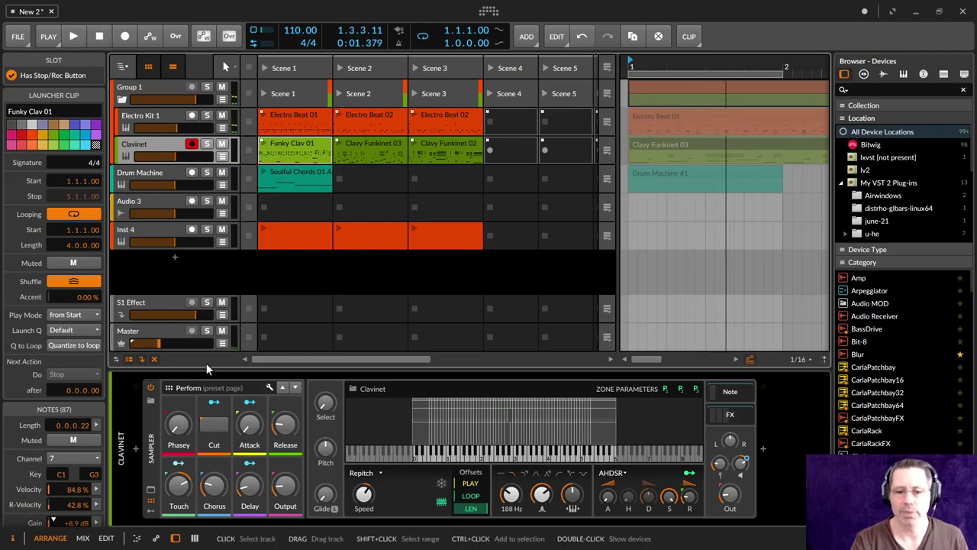
left_click(81, 539)
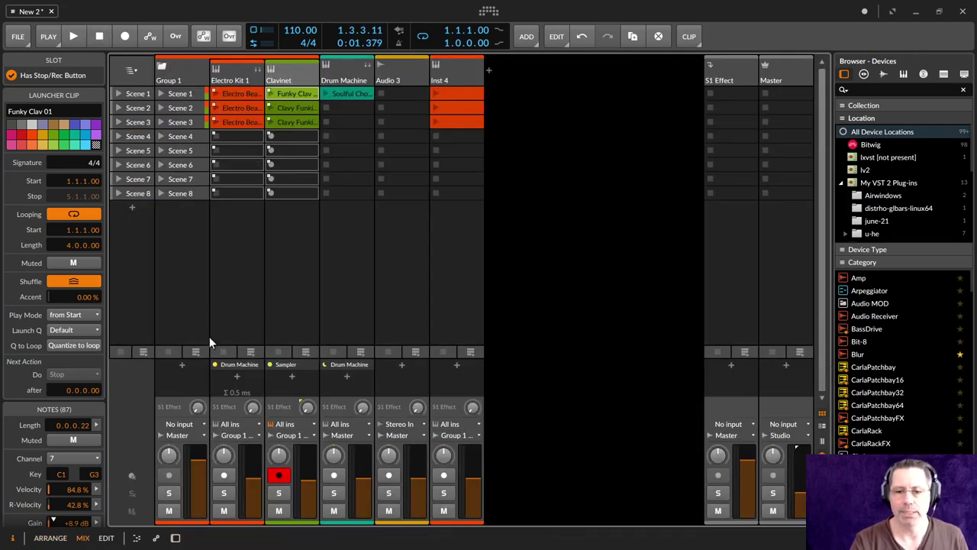
left_click(215, 122)
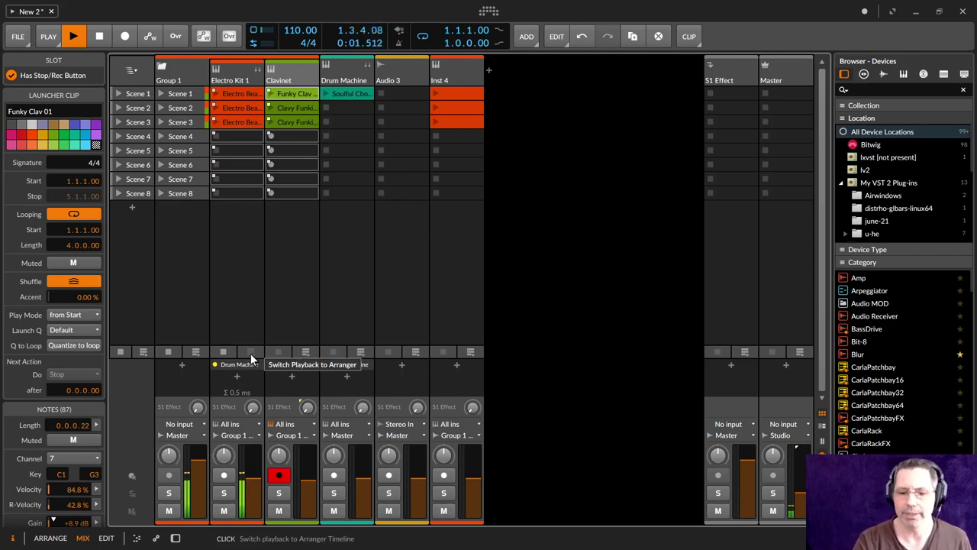
Step: Hide the clip launcher in the arrange view and compare the arranger with the mixer
left_click(51, 538)
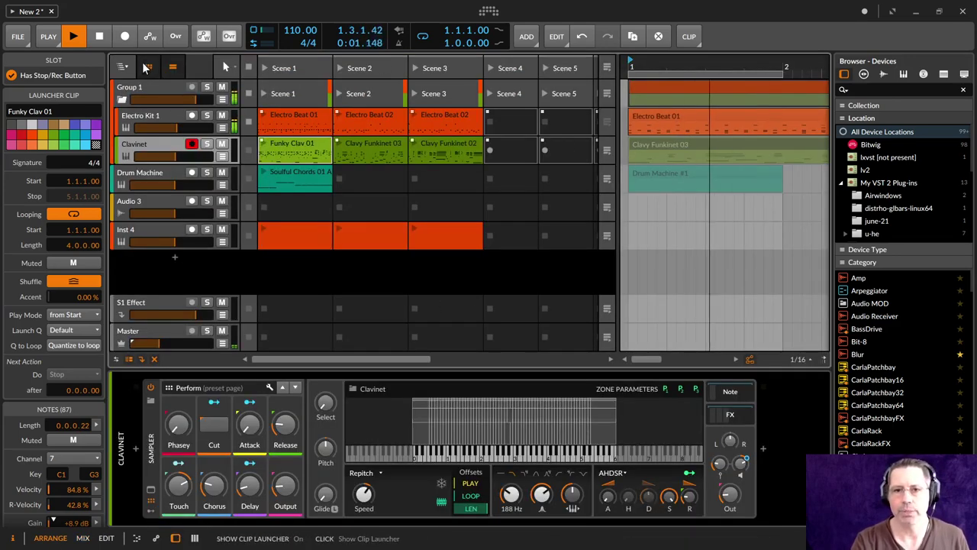
left_click(147, 67)
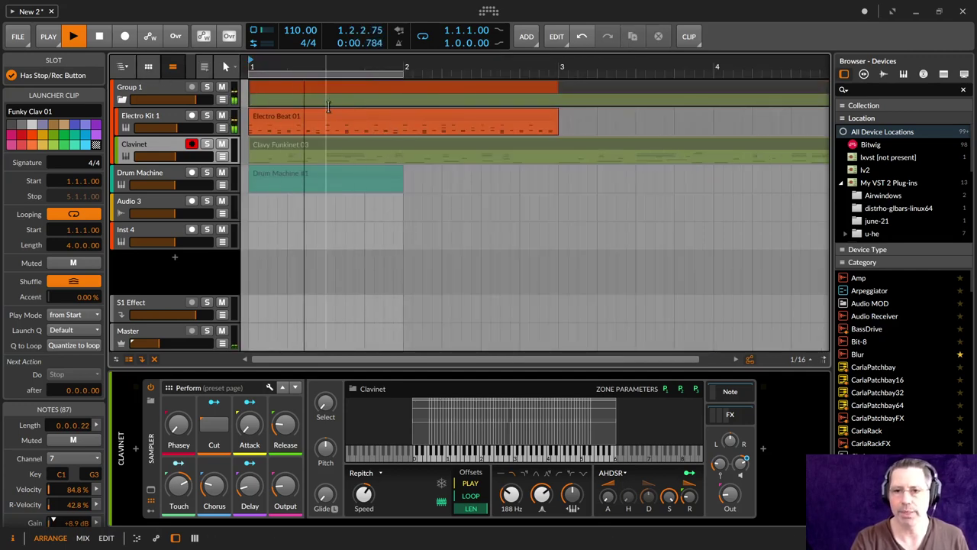
key("Tab")
key("Tab")
key("Tab")
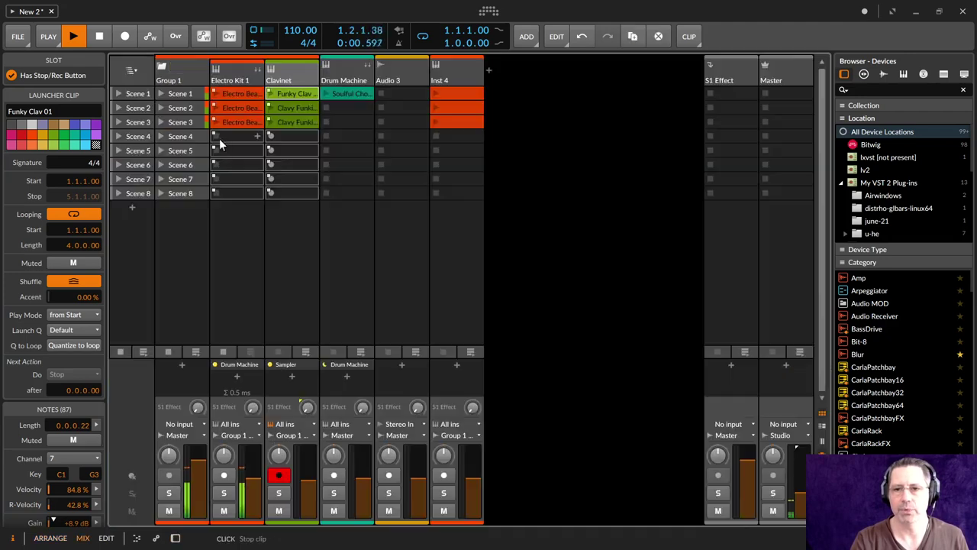
key("Tab")
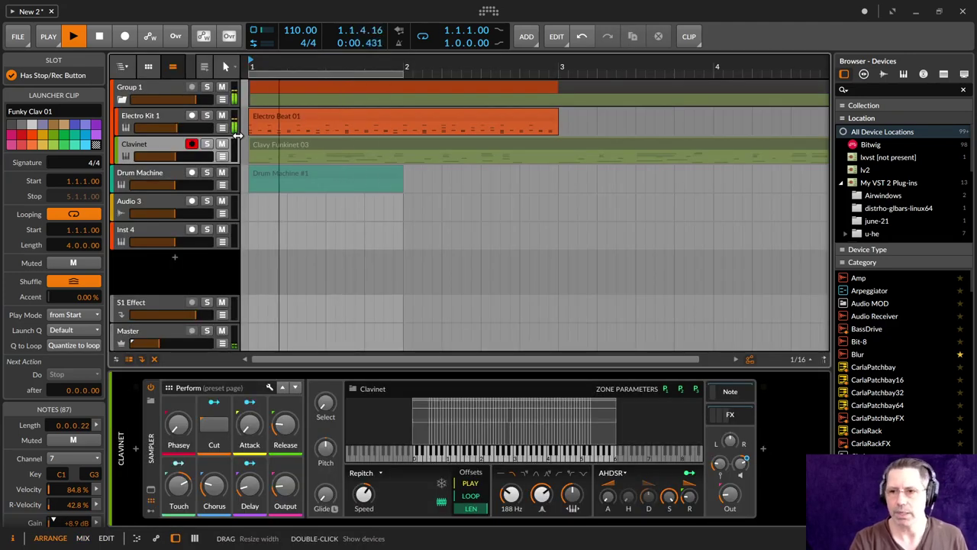
Step: Return to the mixer, launch Electro Kit 1's Scene 3 clip, and stop it again
key("Tab")
key("Tab")
key("Tab")
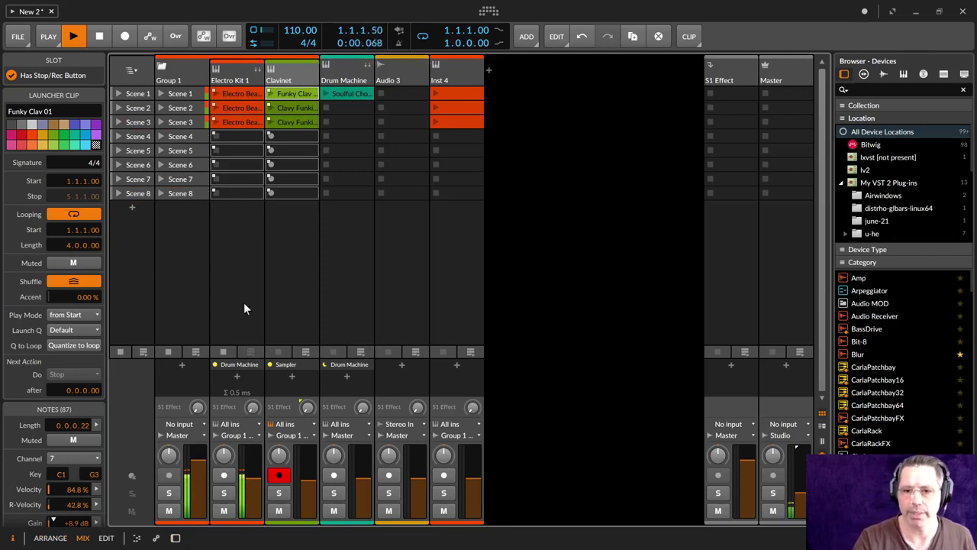
left_click(217, 122)
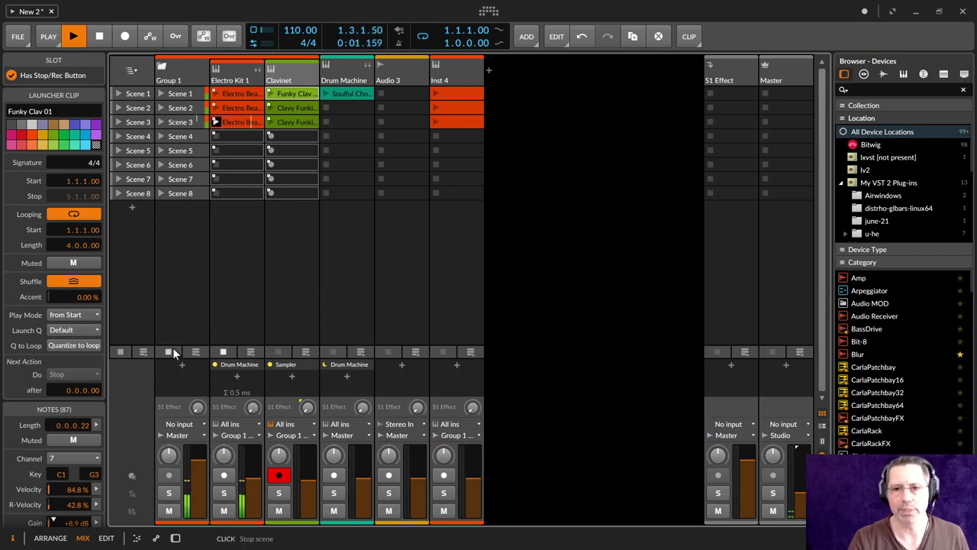
Step: Group the Drum Machine and Audio 3 tracks and fold the new group
left_click(346, 68)
left_click(403, 70, "ctrl")
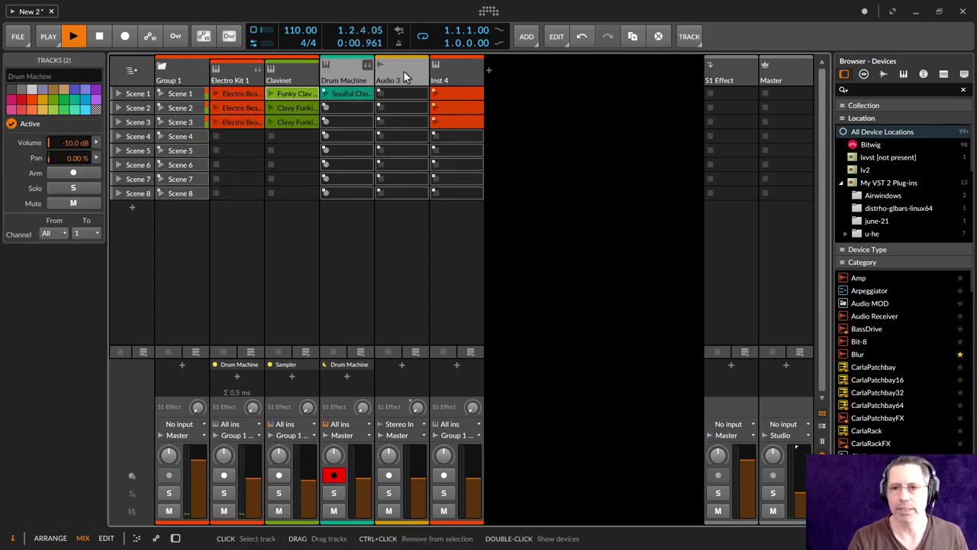
key("ctrl+g")
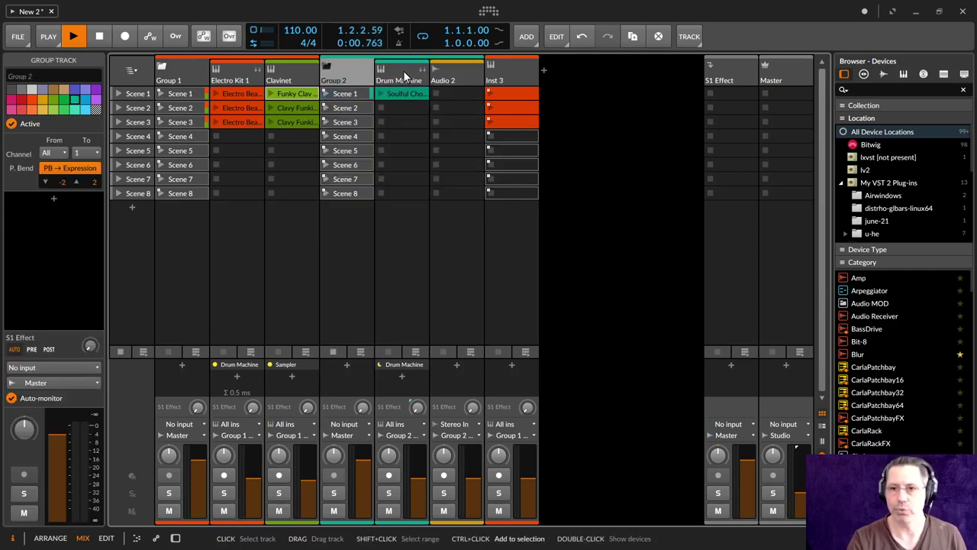
left_click(326, 67)
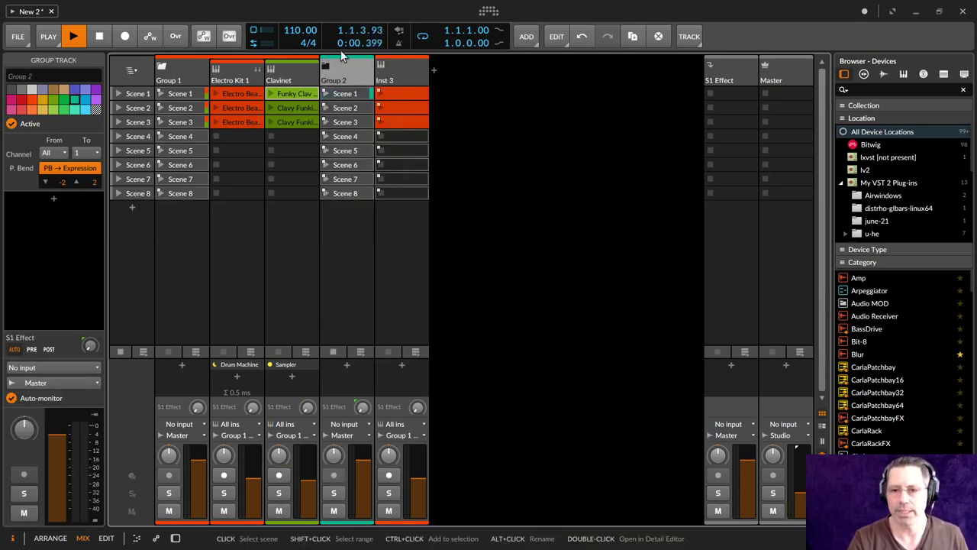
Step: Add the Delay-1 device from the favorites to the Group 2 track
left_click(348, 367)
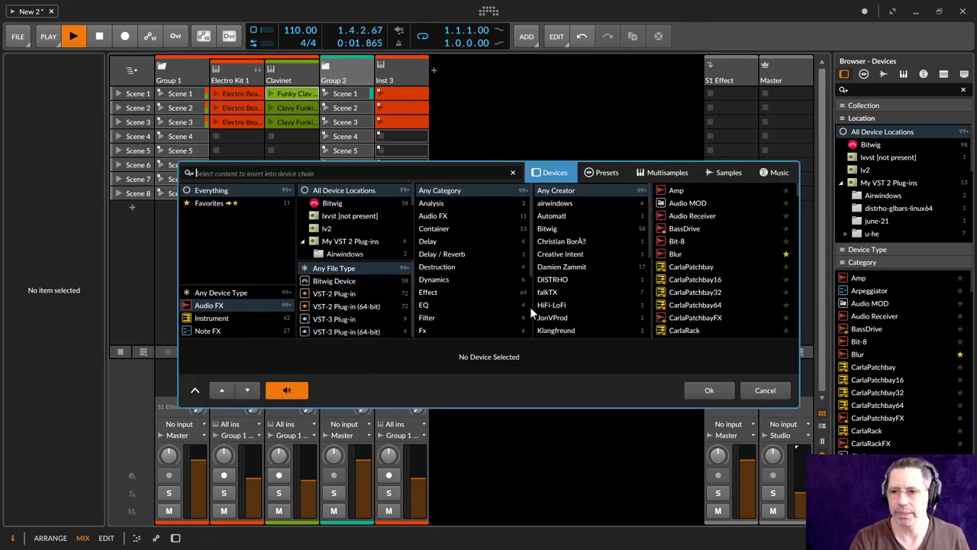
left_click(222, 203)
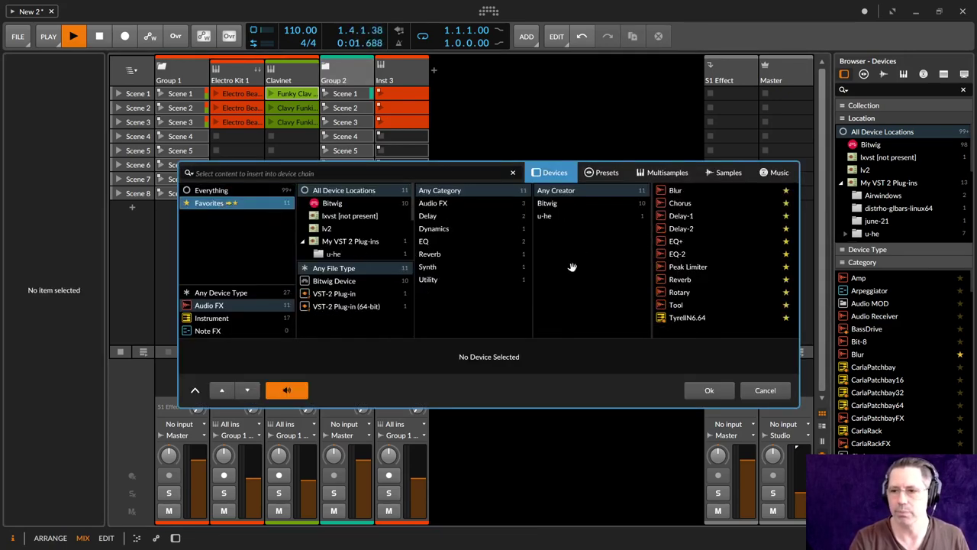
left_click(695, 215)
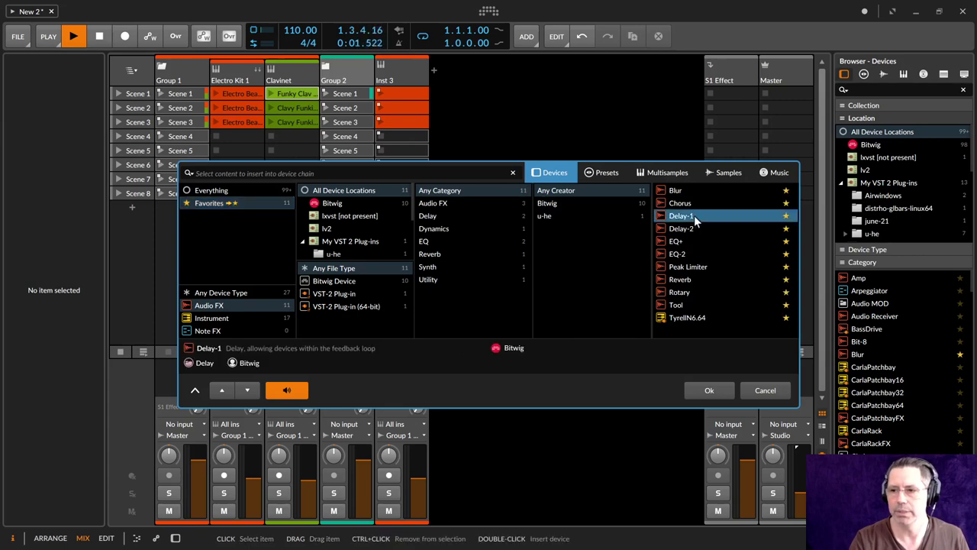
left_click(707, 390)
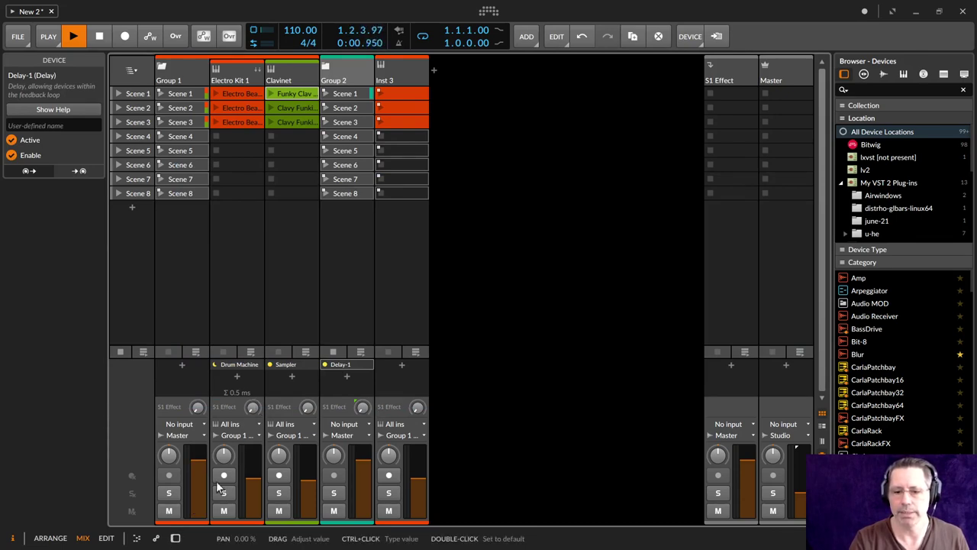
Step: View Group 2's Delay-1 in the device chain, then hide the device chain again
left_click(175, 538)
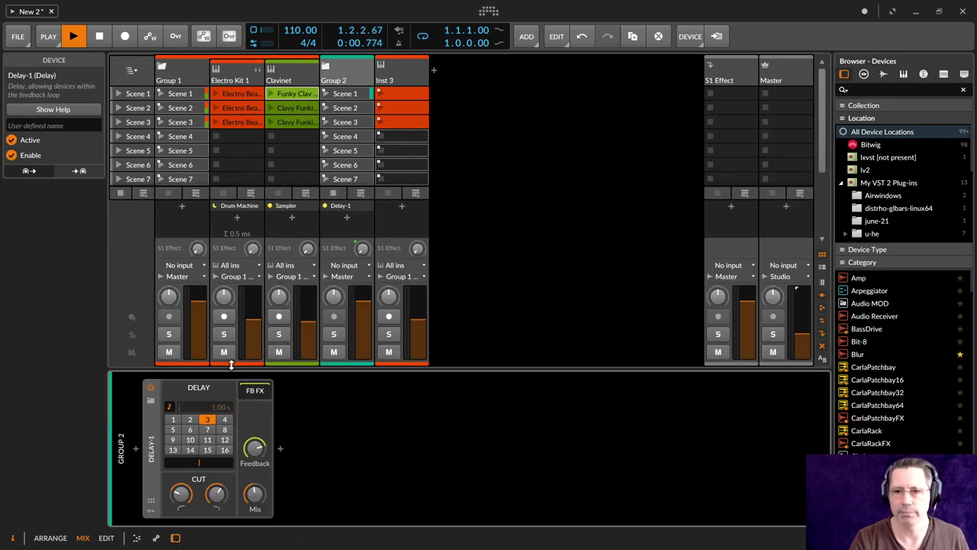
left_click(398, 64)
left_click(341, 68)
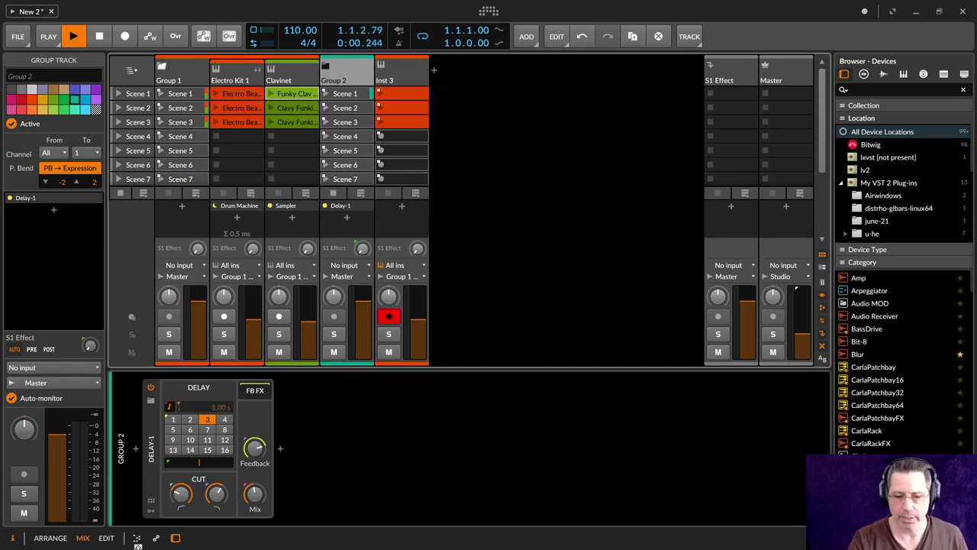
left_click(176, 538)
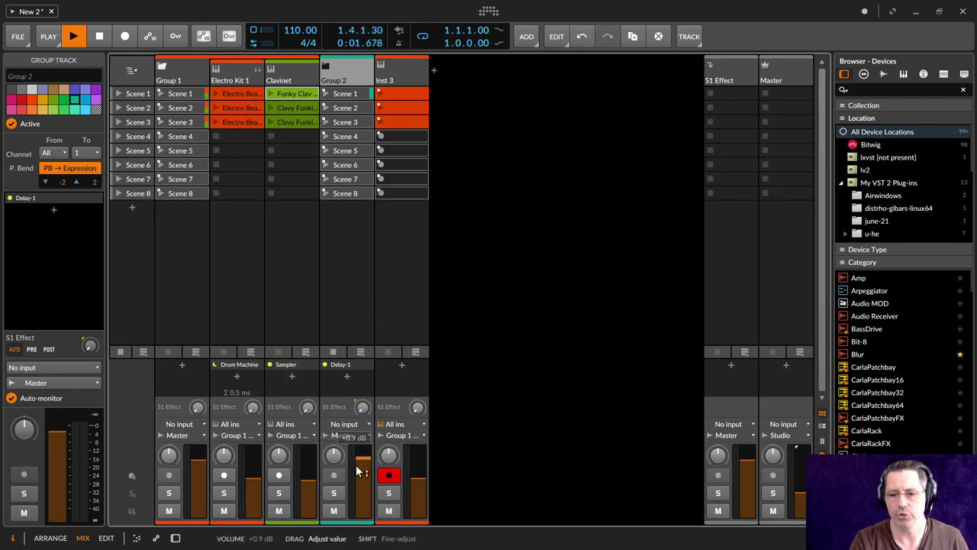
Step: Try Group 2's mute and solo, leaving both switched off
left_click(338, 498)
left_click(338, 514)
left_click(338, 496)
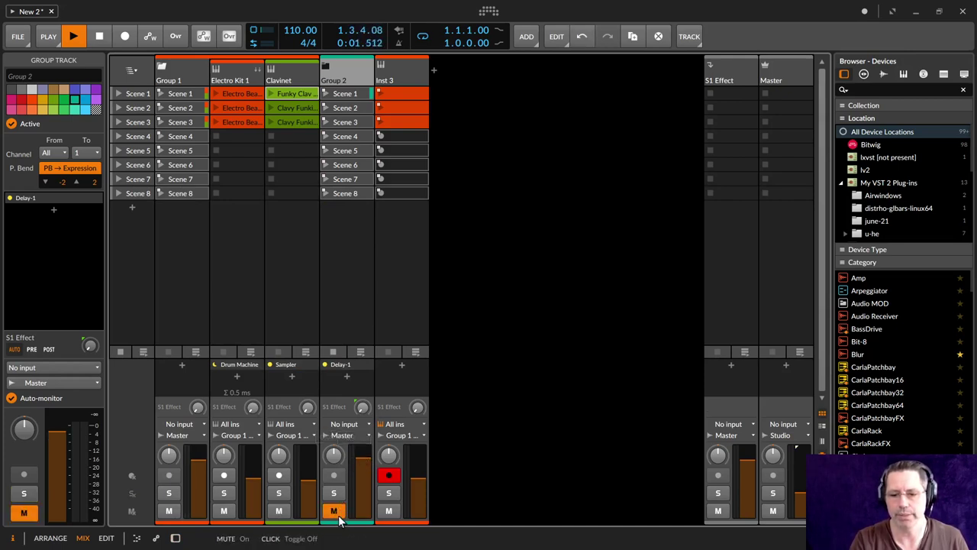
left_click(338, 496)
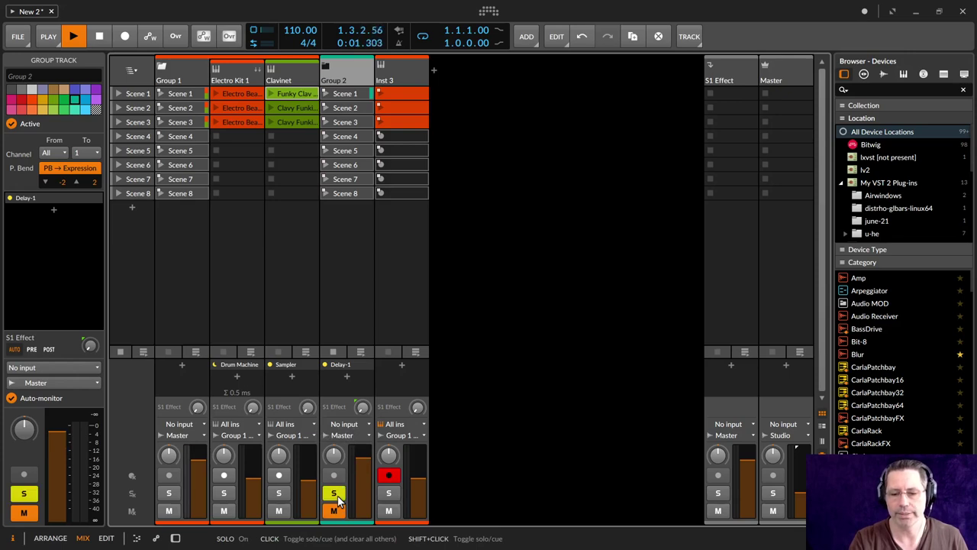
left_click(338, 497)
left_click(338, 512)
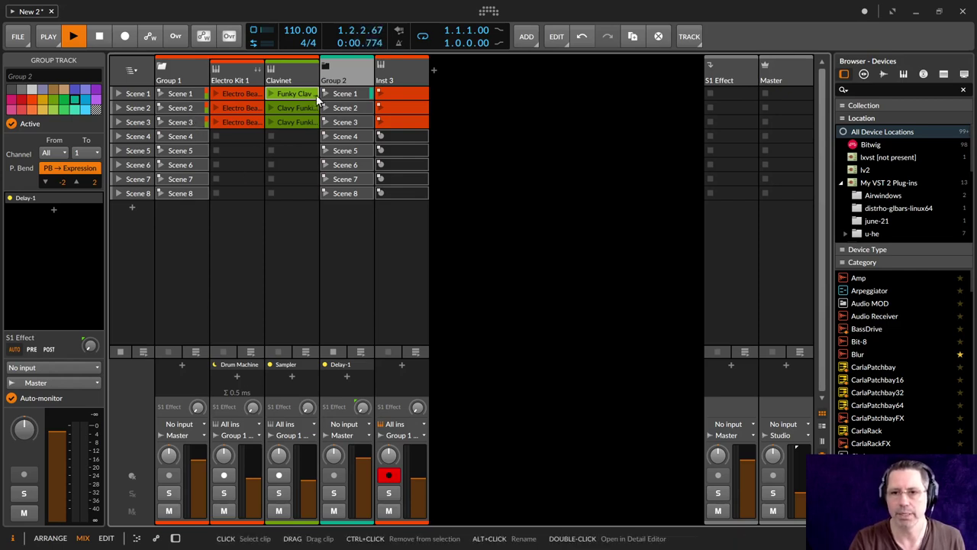
Step: Unfold Group 2 and play its Soulful Chords clip with Electro Kit 1's Scene 1 clip, raising Drum Machine's volume and setting Master to about -8.8 dB
left_click(328, 66)
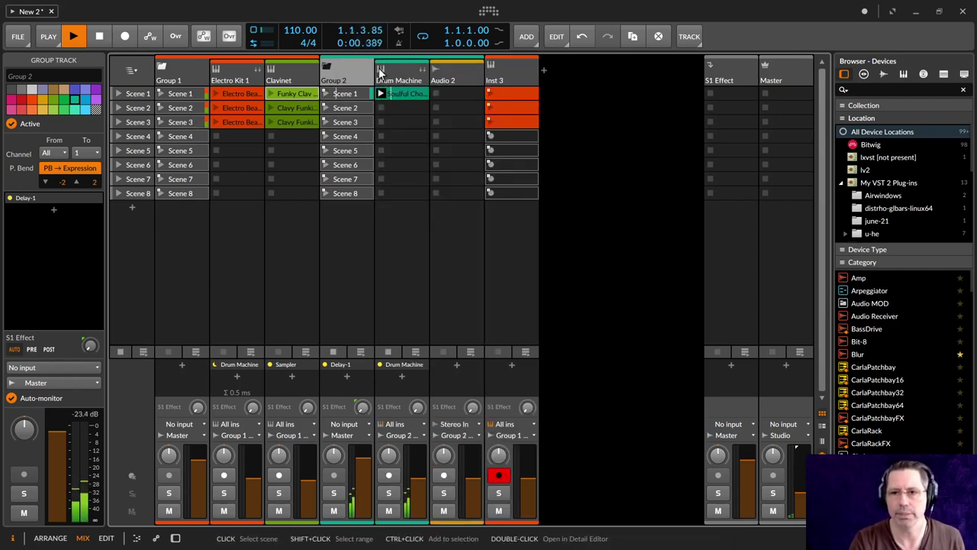
left_click_drag(420, 482, 421, 464)
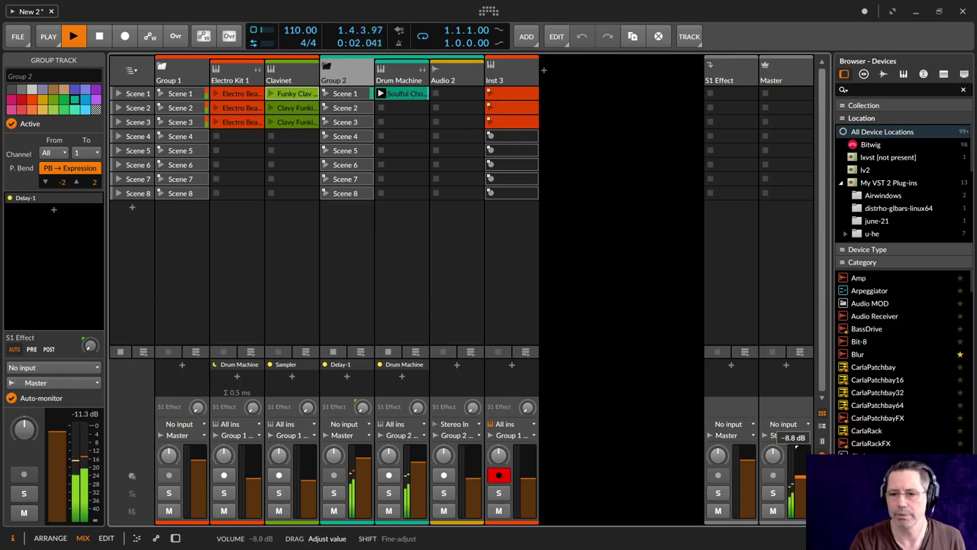
left_click(215, 93)
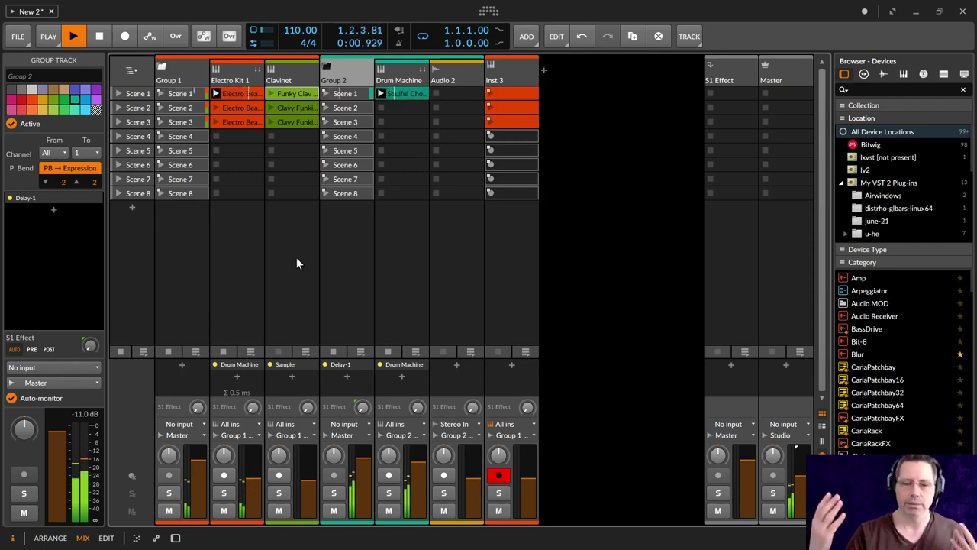
left_click(89, 35)
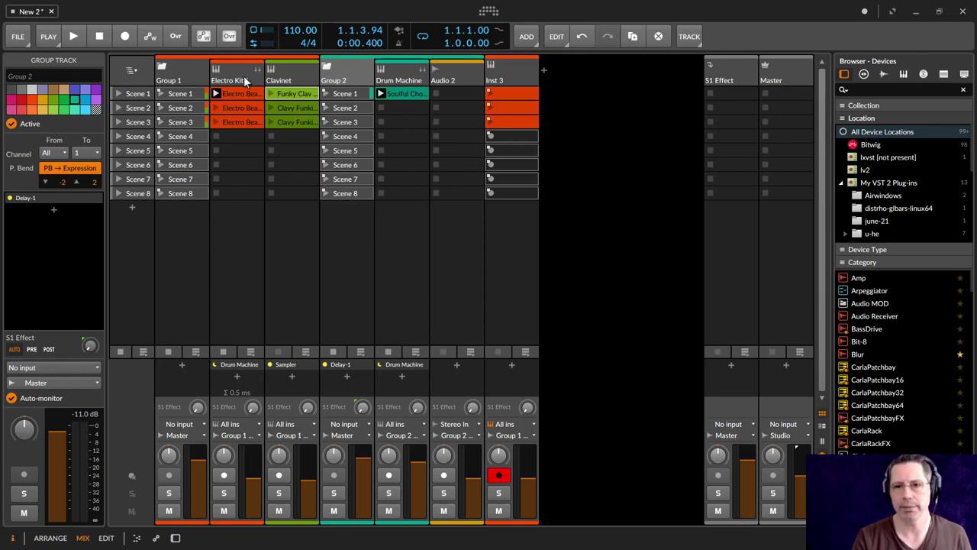
Step: Select Group 2's Scene 1 and review the clip and note settings of Soulful Chords 01 A
left_click(343, 97)
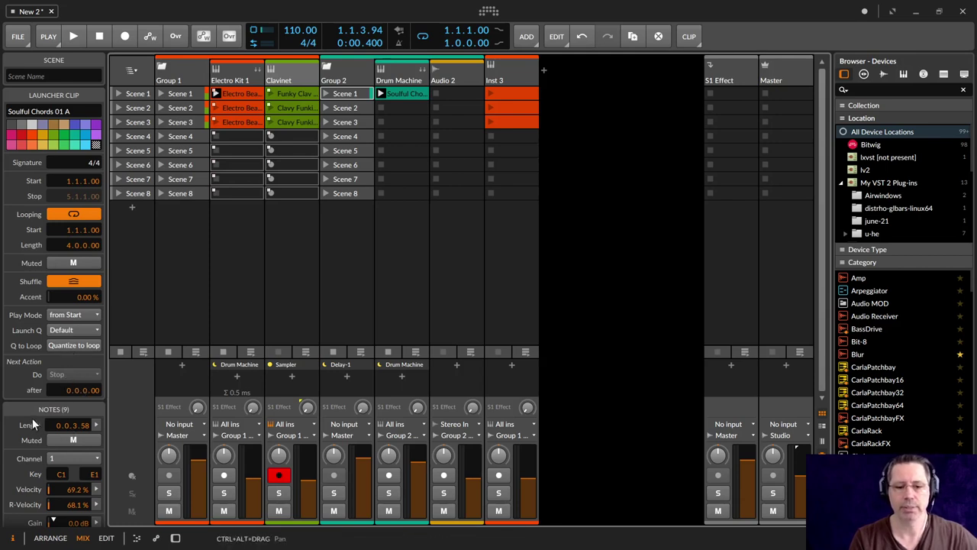
scroll(32, 390, "down", 2)
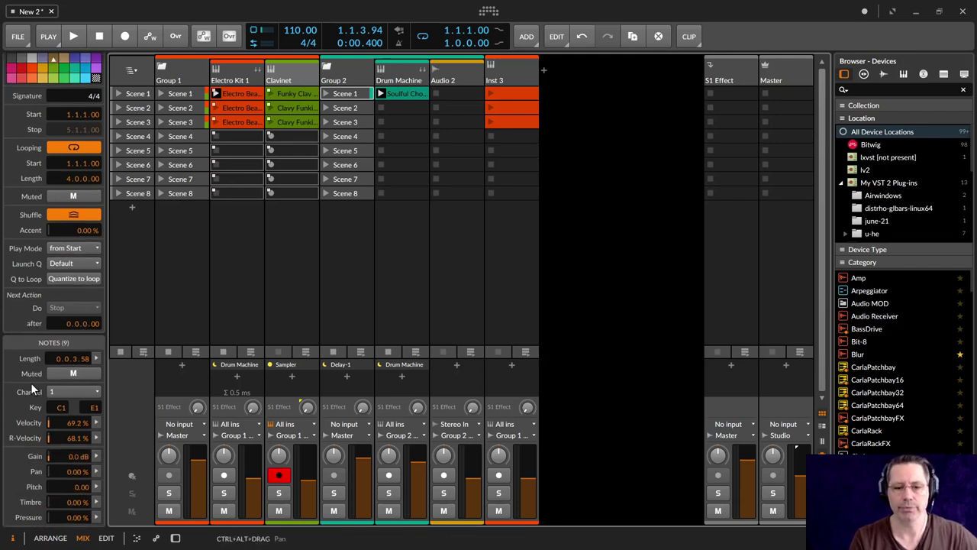
scroll(37, 374, "up", 2)
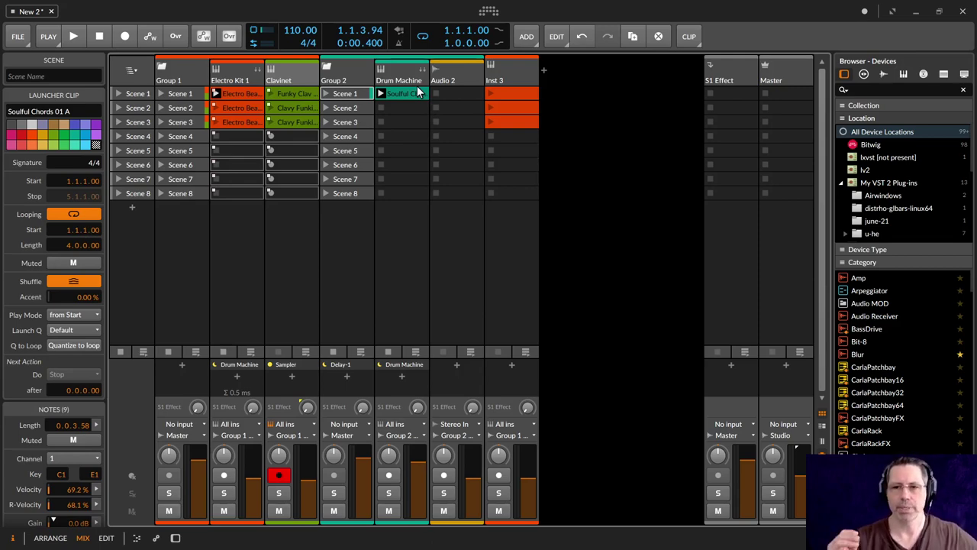
Step: Return to the arrange view and show the clip launcher beside the arranger timeline
key("alt+1")
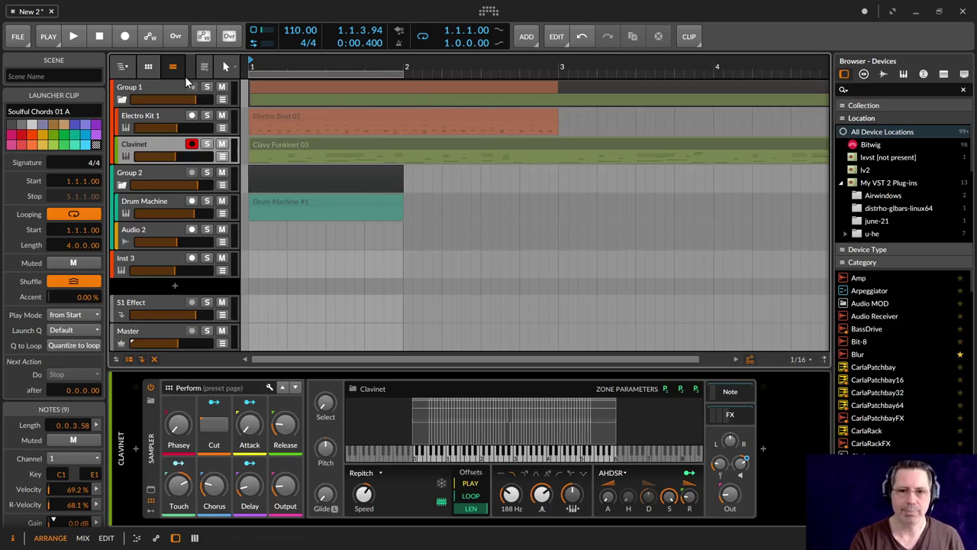
left_click(148, 66)
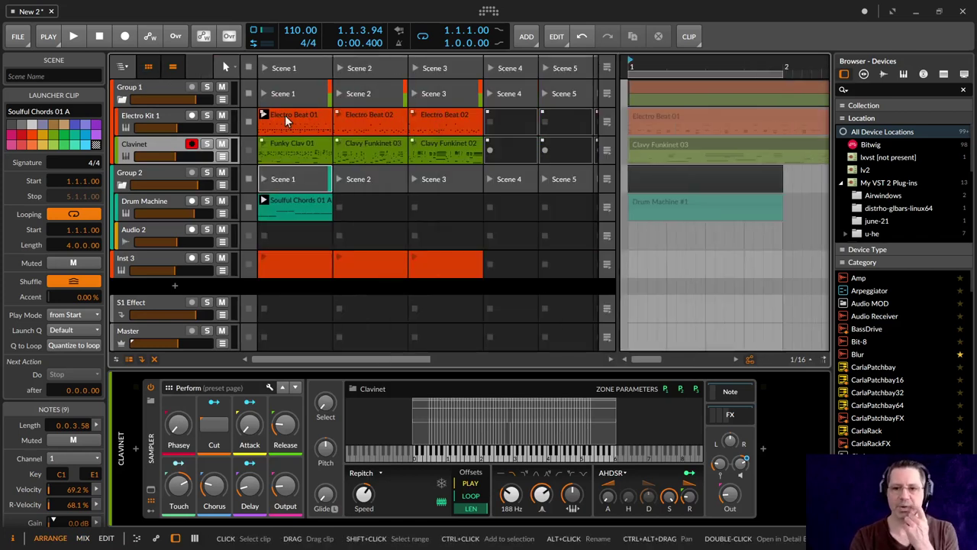